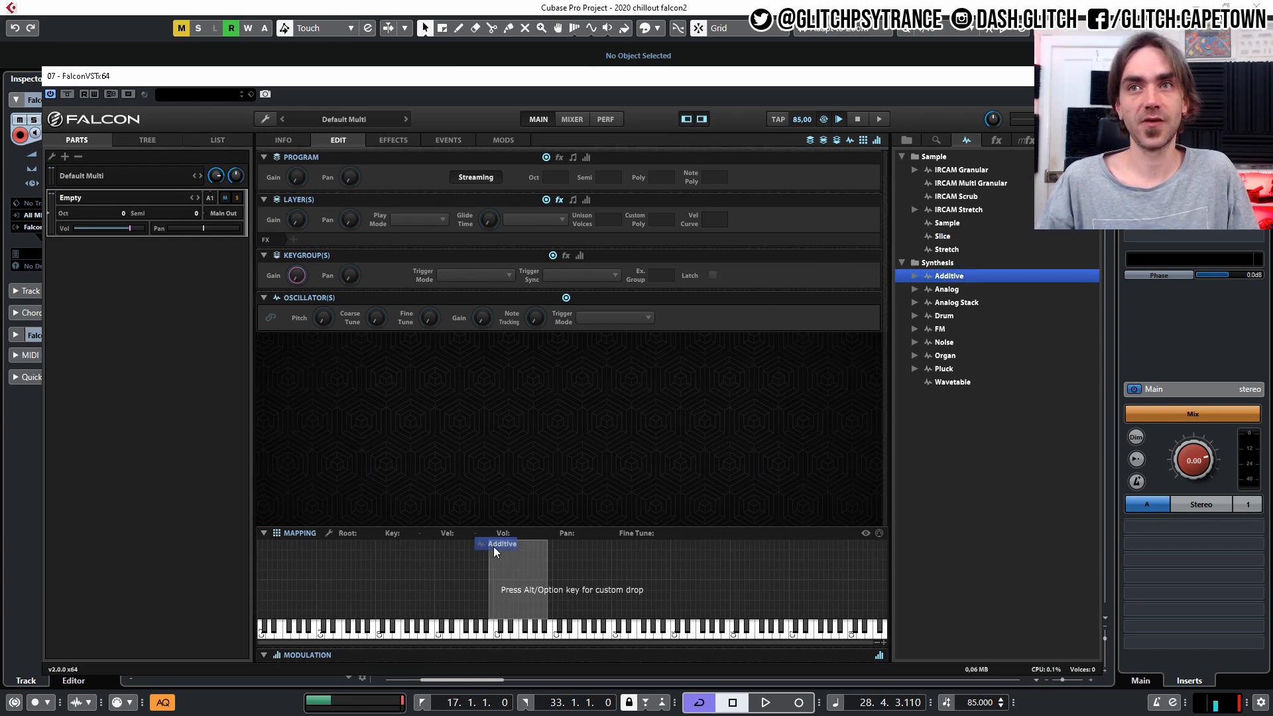
Add an Additive synthesis oscillator to the empty program through the keyboard mapping area.
scroll(667, 392, "down", 3)
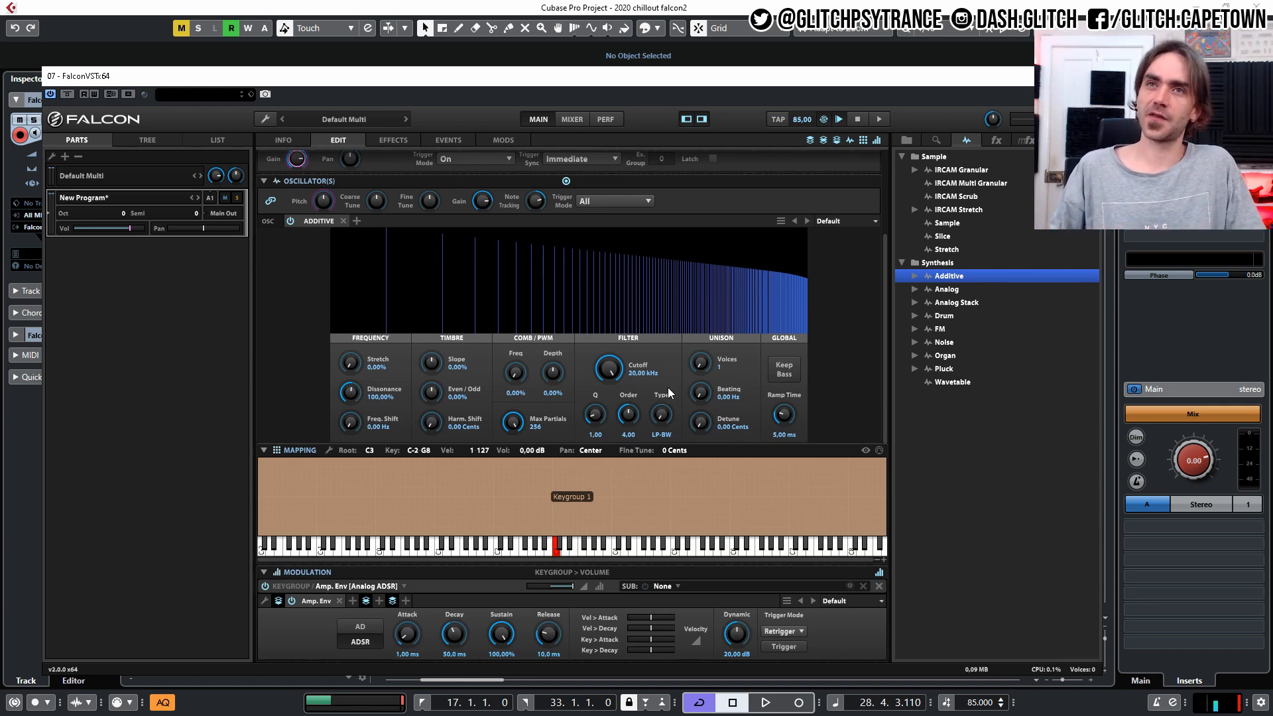
scroll(743, 348, "up", 2)
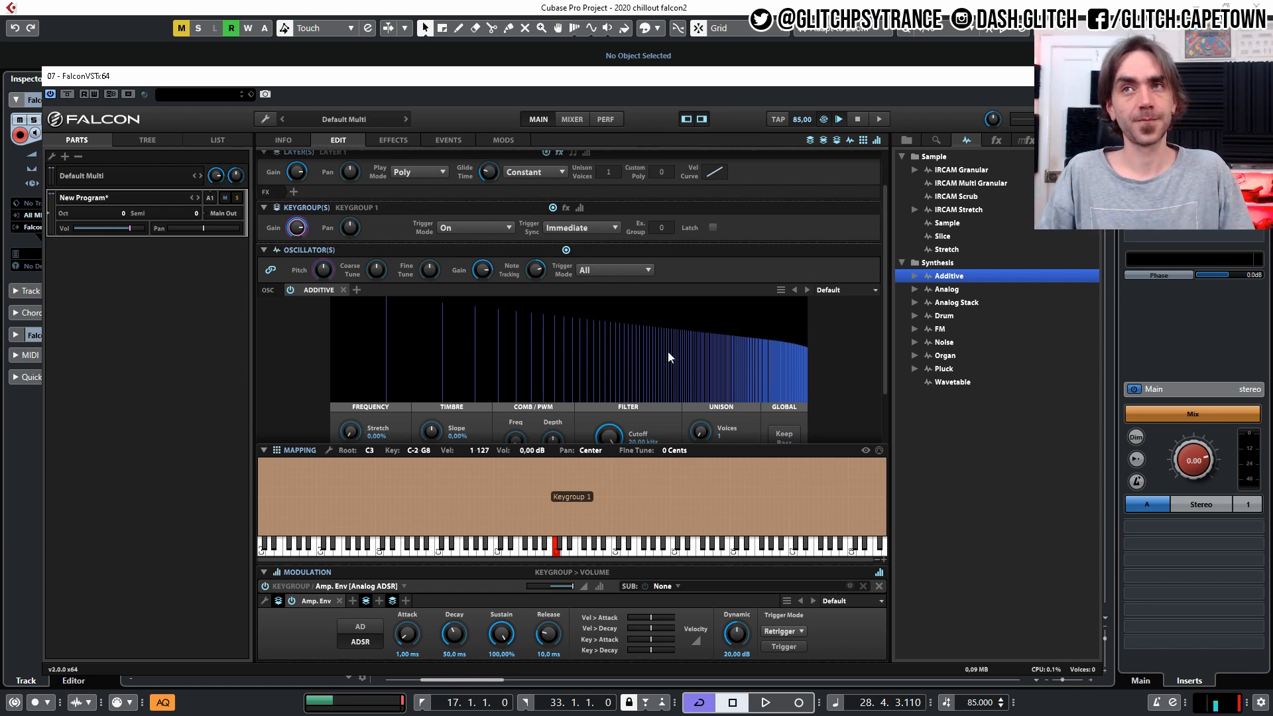
scroll(630, 368, "down", 2)
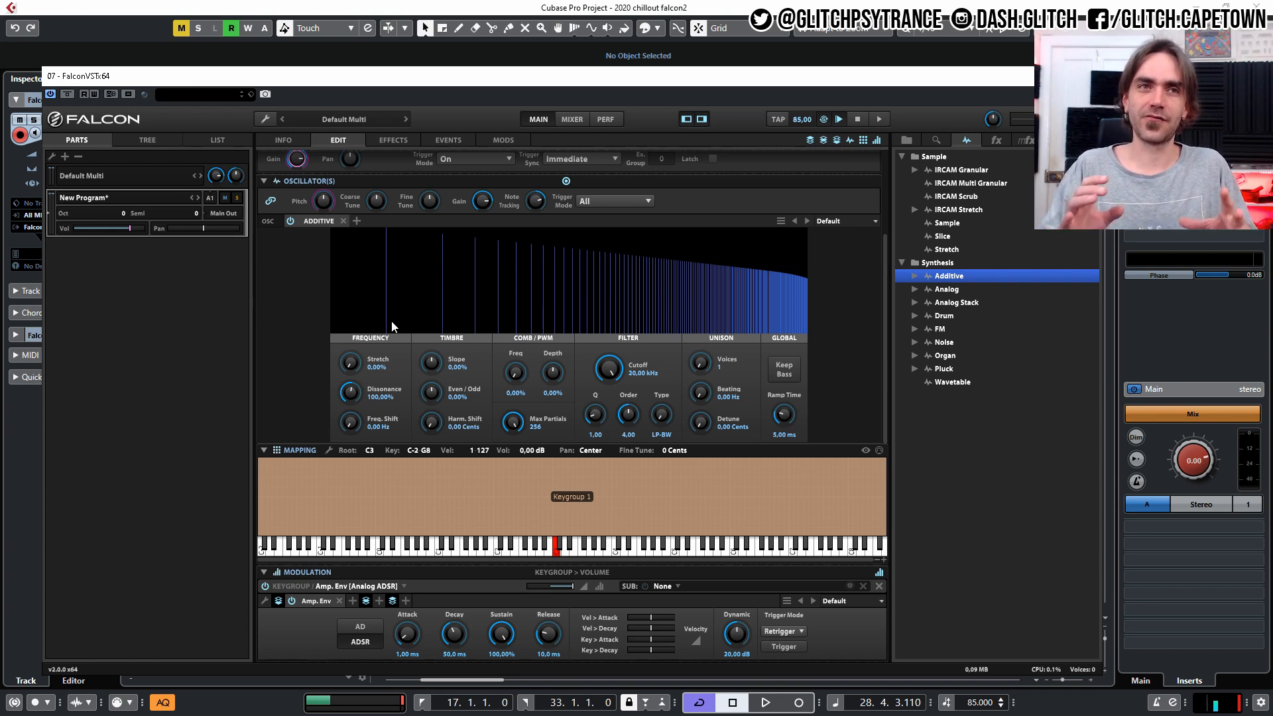
Try the Additive oscillator's Dissonance at about 260% and return it to 100%.
mouse_move(350, 392)
left_mouse_down()
mouse_move(358, 365)
mouse_move(352, 377)
left_mouse_up()
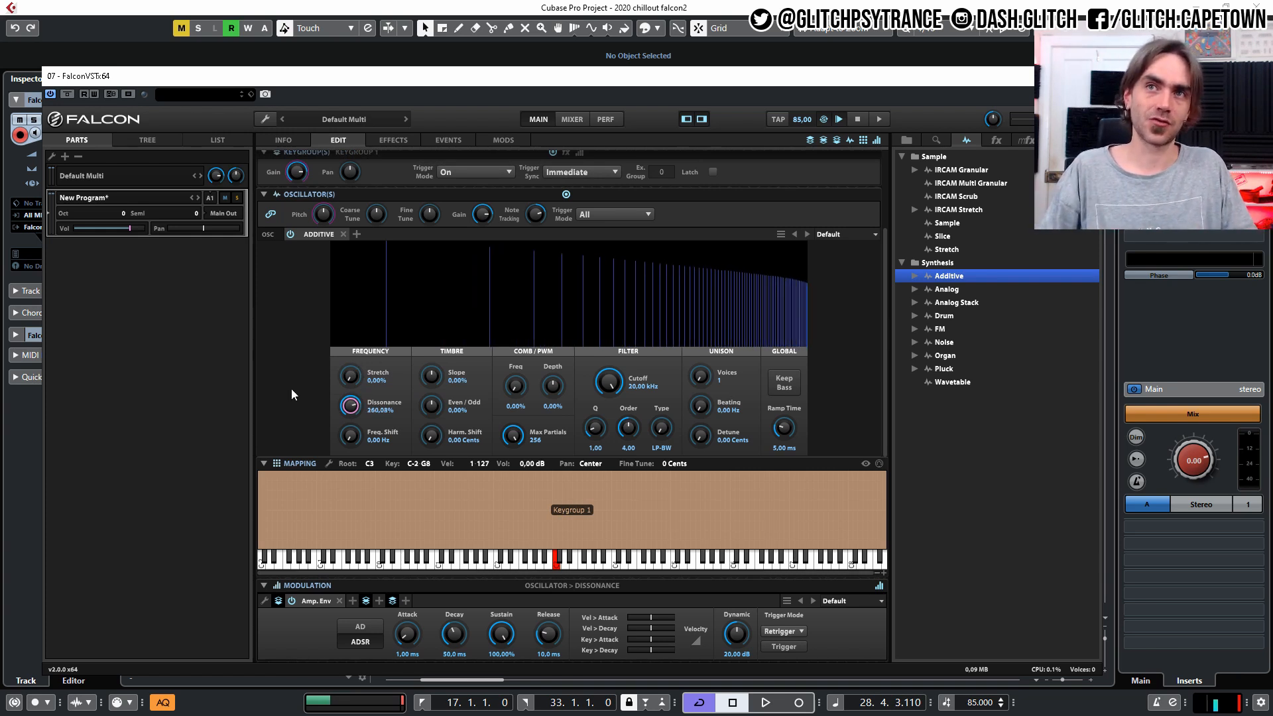
left_click_drag(356, 407, 333, 436)
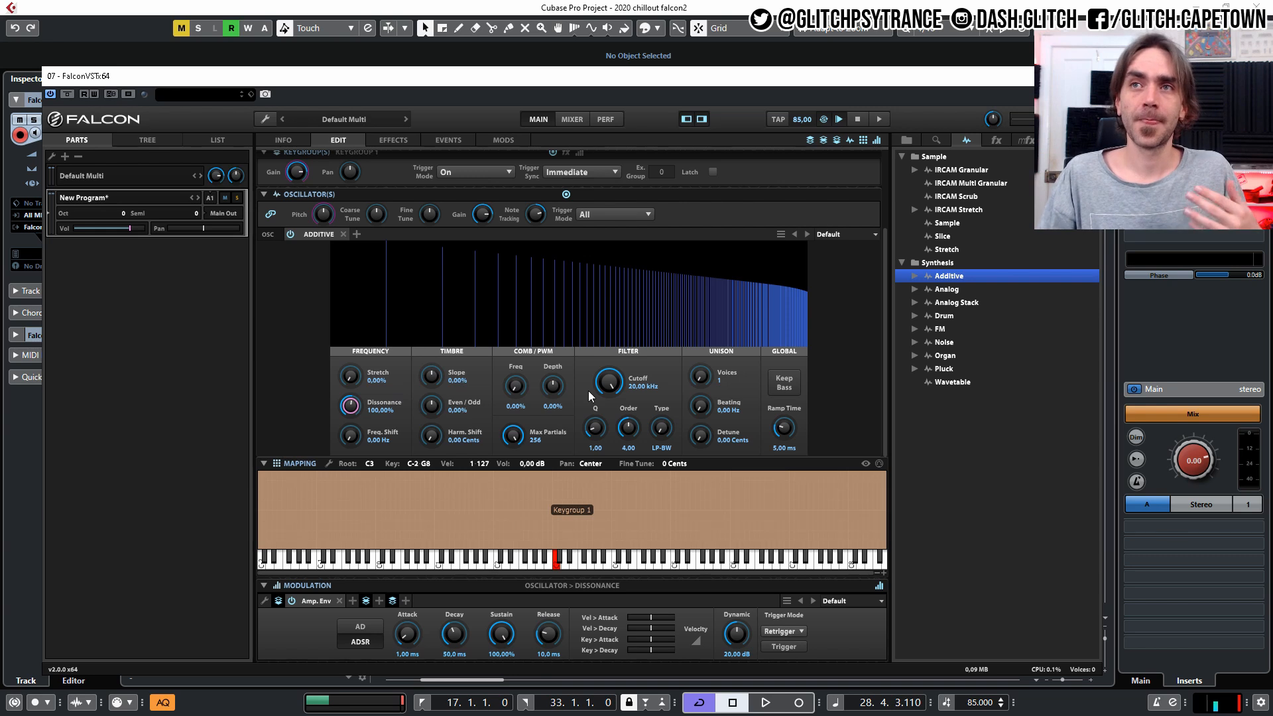
Try a lower filter cutoff and return it to 20 kHz, setting the filter Q to 1.56 and the order to 5.28.
left_click_drag(600, 388, 642, 369)
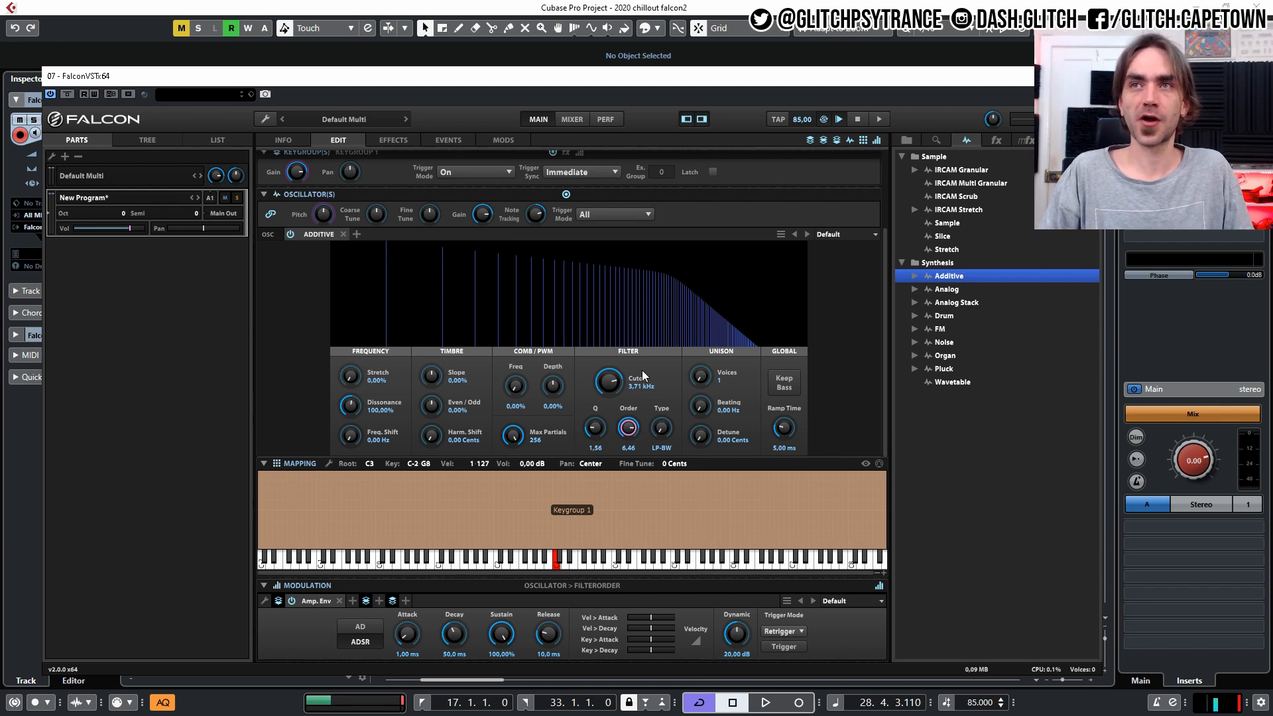
left_click_drag(612, 383, 582, 335)
left_click_drag(628, 429, 623, 449)
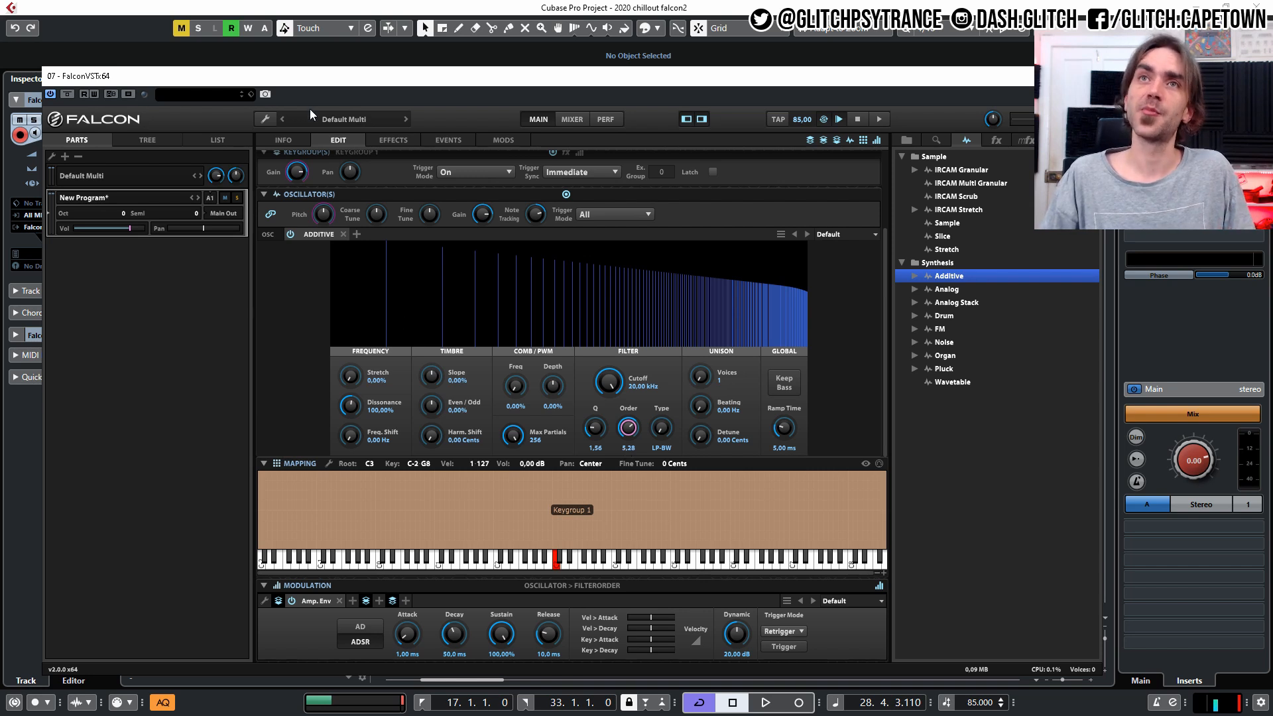
Audition Max Partials down to 15 while playing notes and restore it to 256.
left_click_drag(332, 76, 299, 69)
left_click_drag(476, 432, 504, 248)
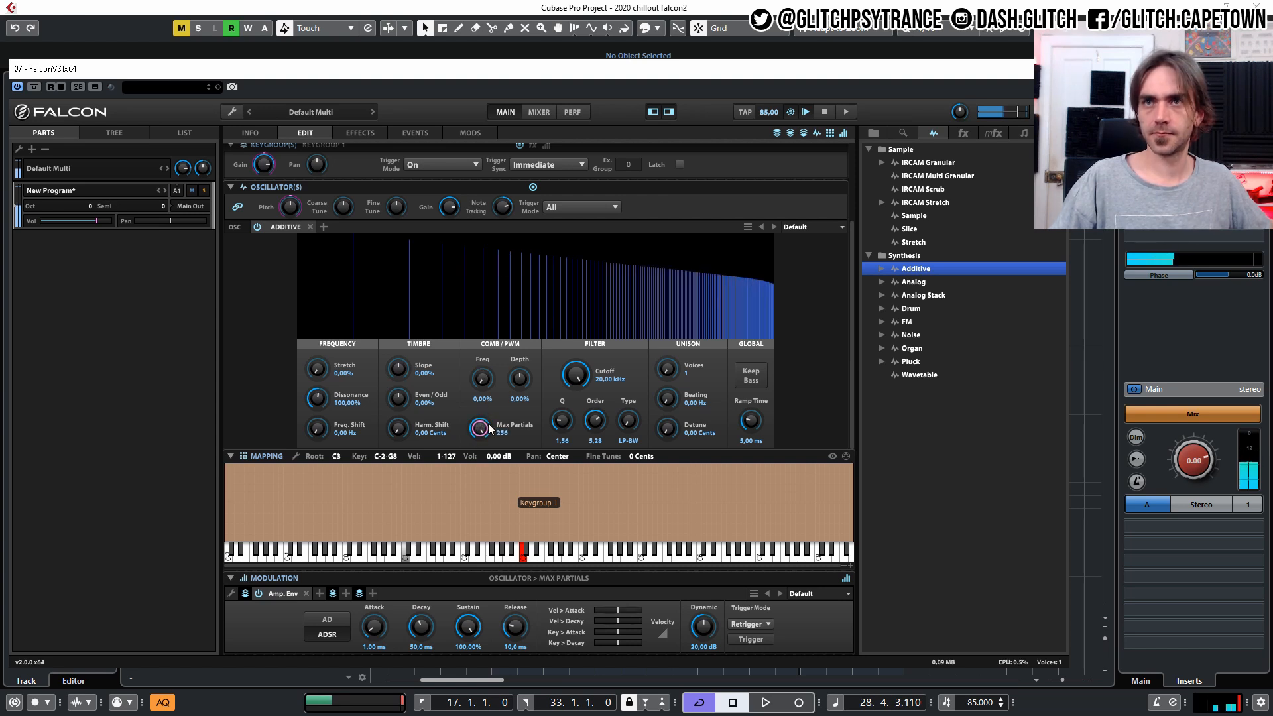
left_click_drag(484, 439, 468, 576)
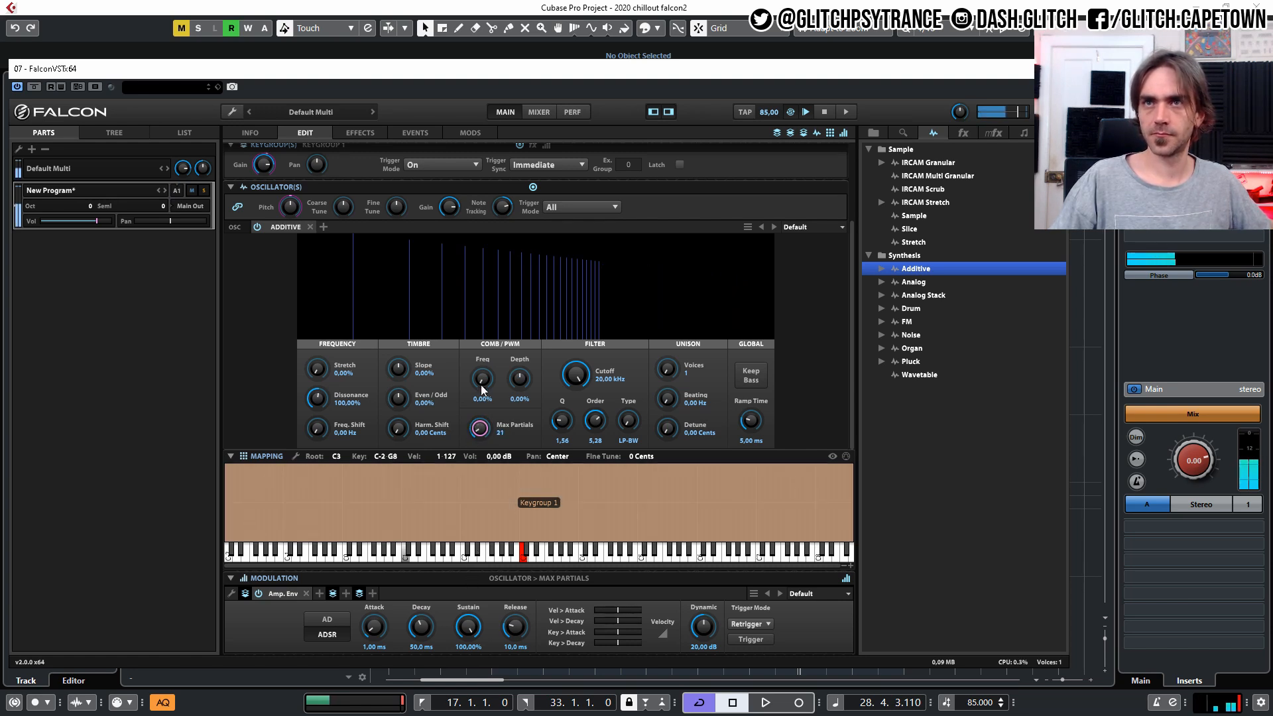
left_click_drag(483, 428, 479, 432)
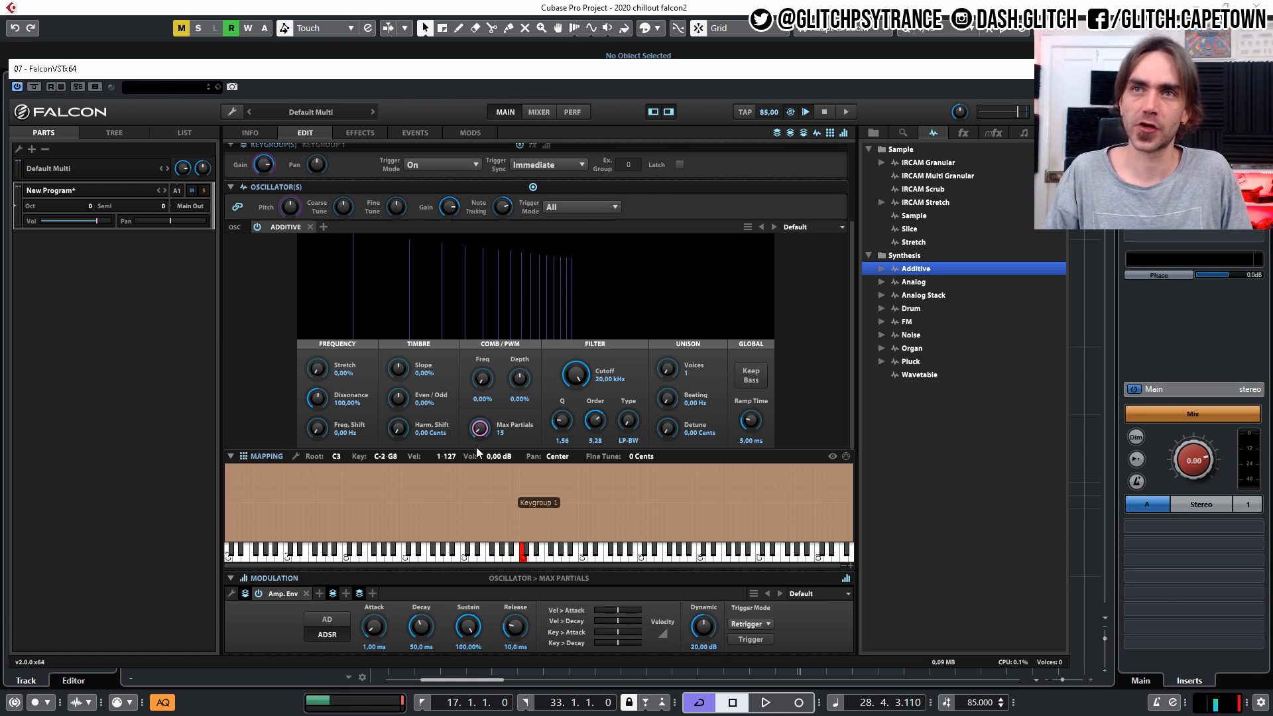
left_click_drag(473, 435, 502, 254)
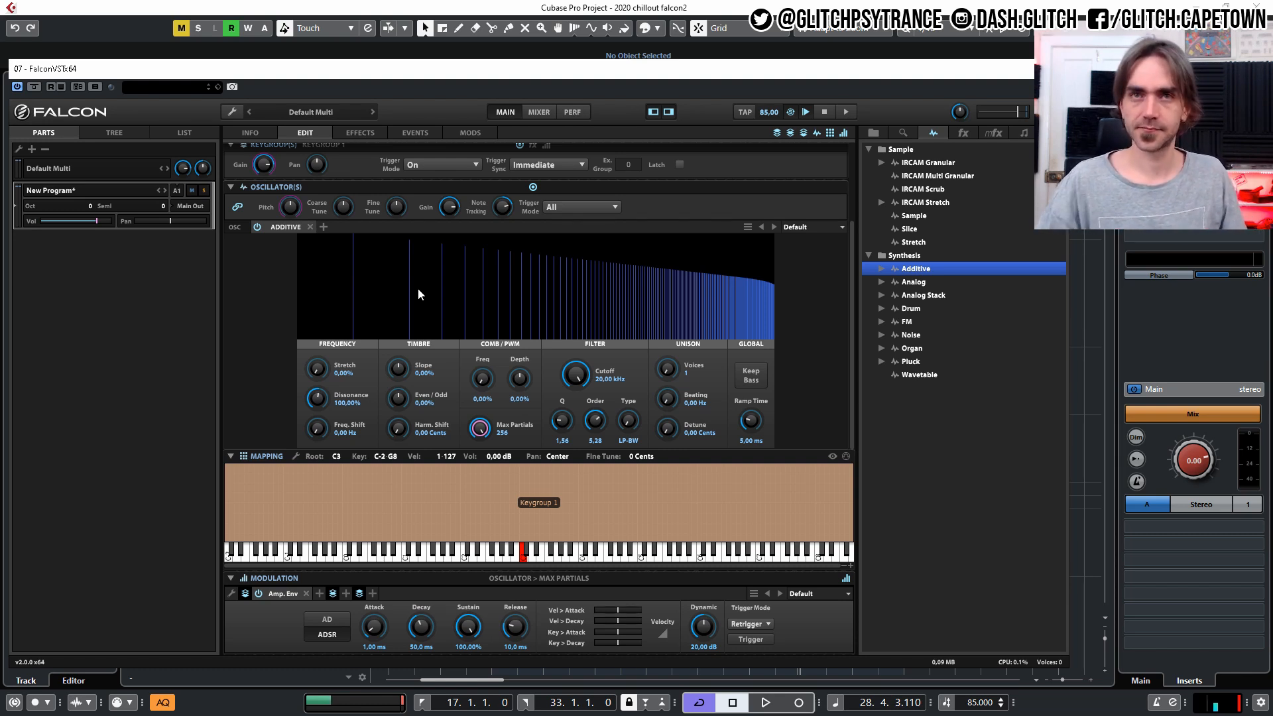
Audition Dissonance and Frequency Shift sweeps, leaving Dissonance at 6.66%, Frequency Shift at 0 Hz and Max Partials at 256.
left_click(317, 399)
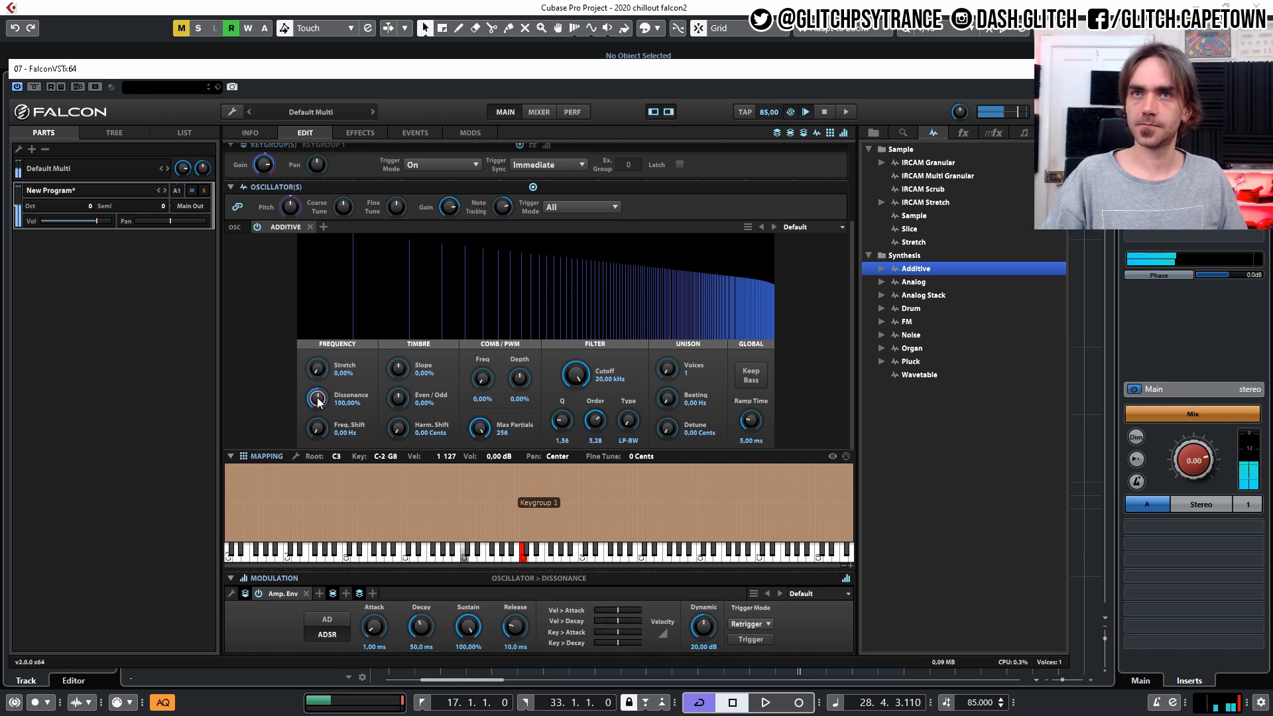
left_click_drag(319, 402, 270, 515)
mouse_move(268, 500)
left_mouse_down()
mouse_move(264, 459)
mouse_move(260, 516)
left_mouse_up()
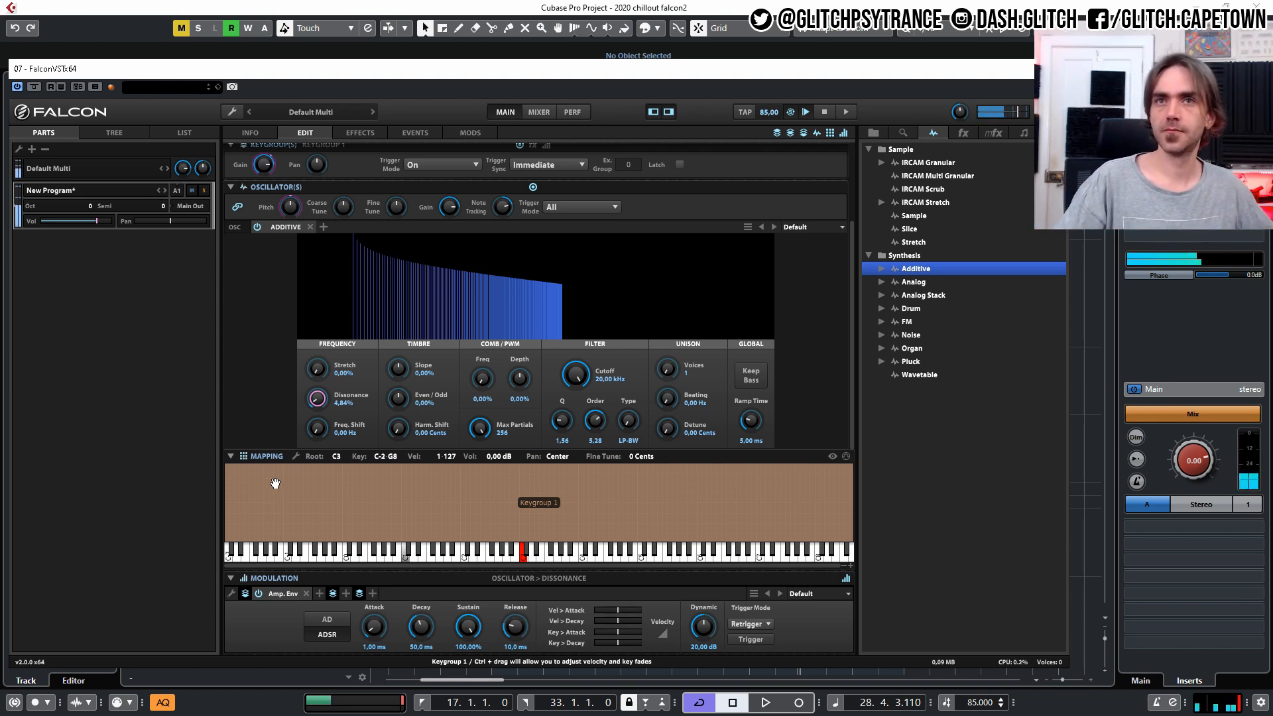
left_click_drag(317, 400, 333, 219)
left_click_drag(317, 427, 312, 574)
left_click_drag(317, 427, 308, 479)
left_click_drag(318, 398, 321, 520)
left_click_drag(331, 390, 317, 435)
left_click_drag(511, 437, 474, 450)
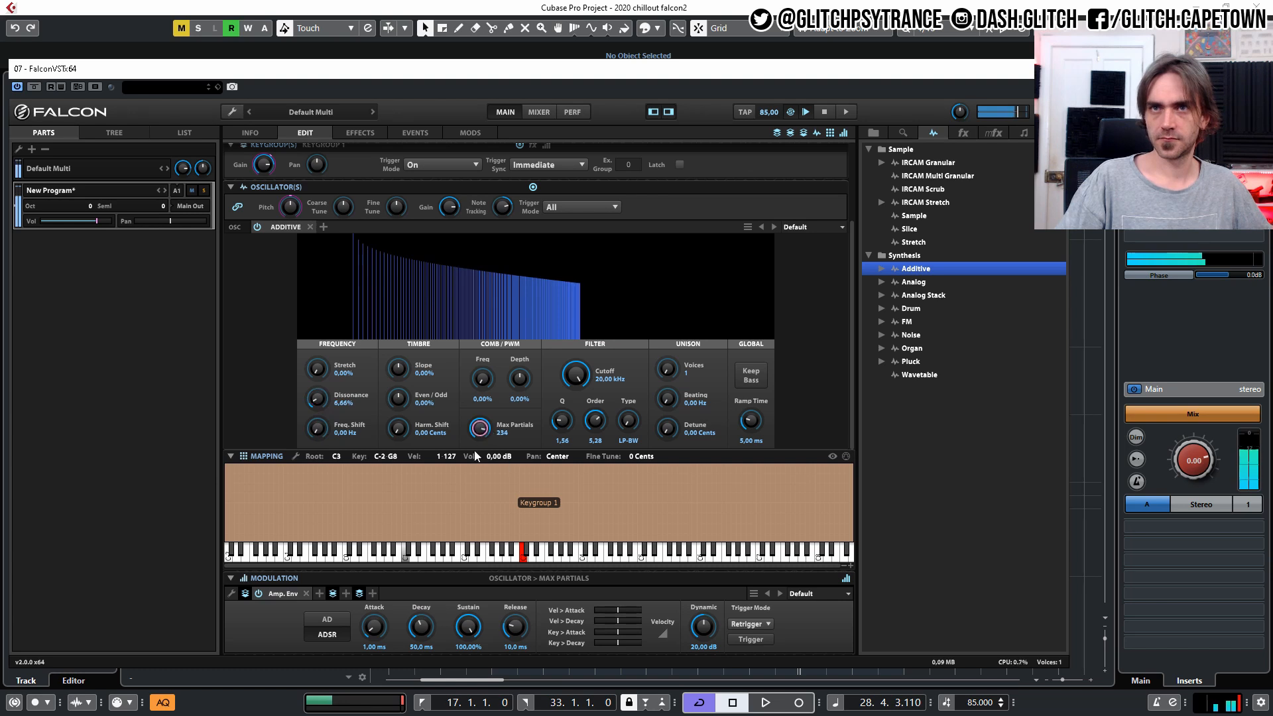
left_click_drag(469, 500, 476, 387)
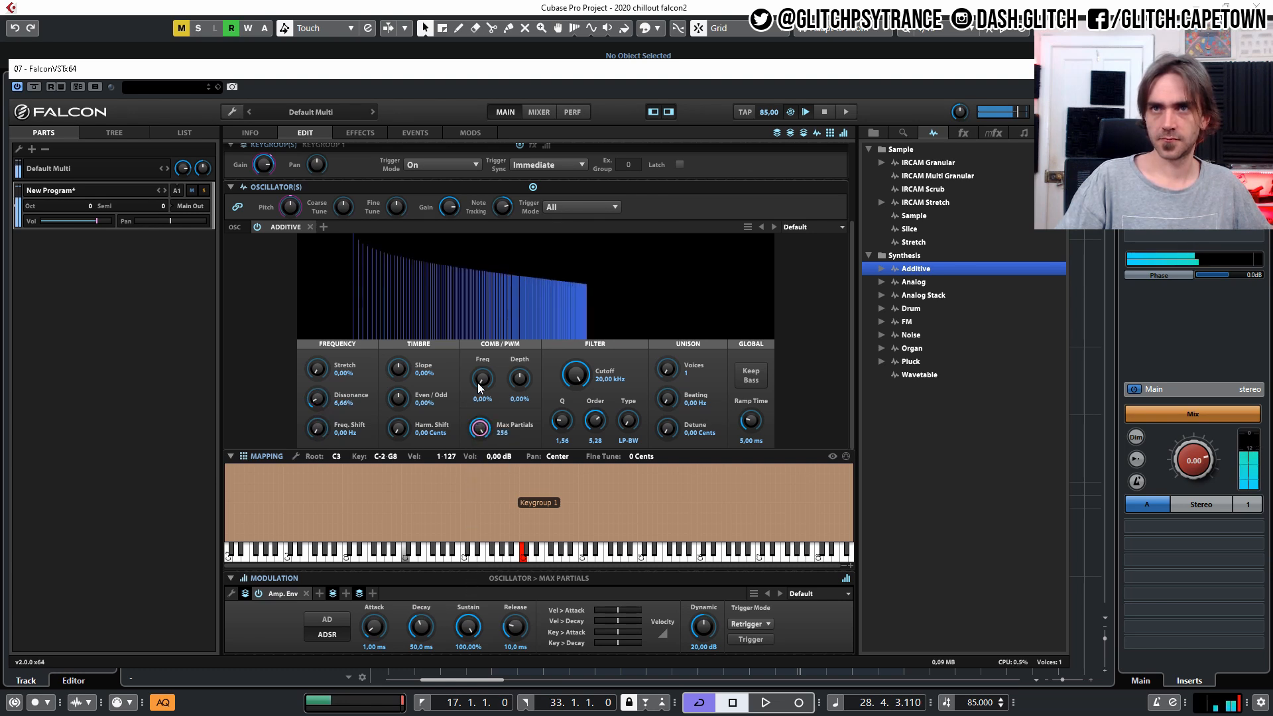
Raise Stretch to 71.20% and Dissonance to 96.31%.
left_click_drag(321, 408, 324, 328)
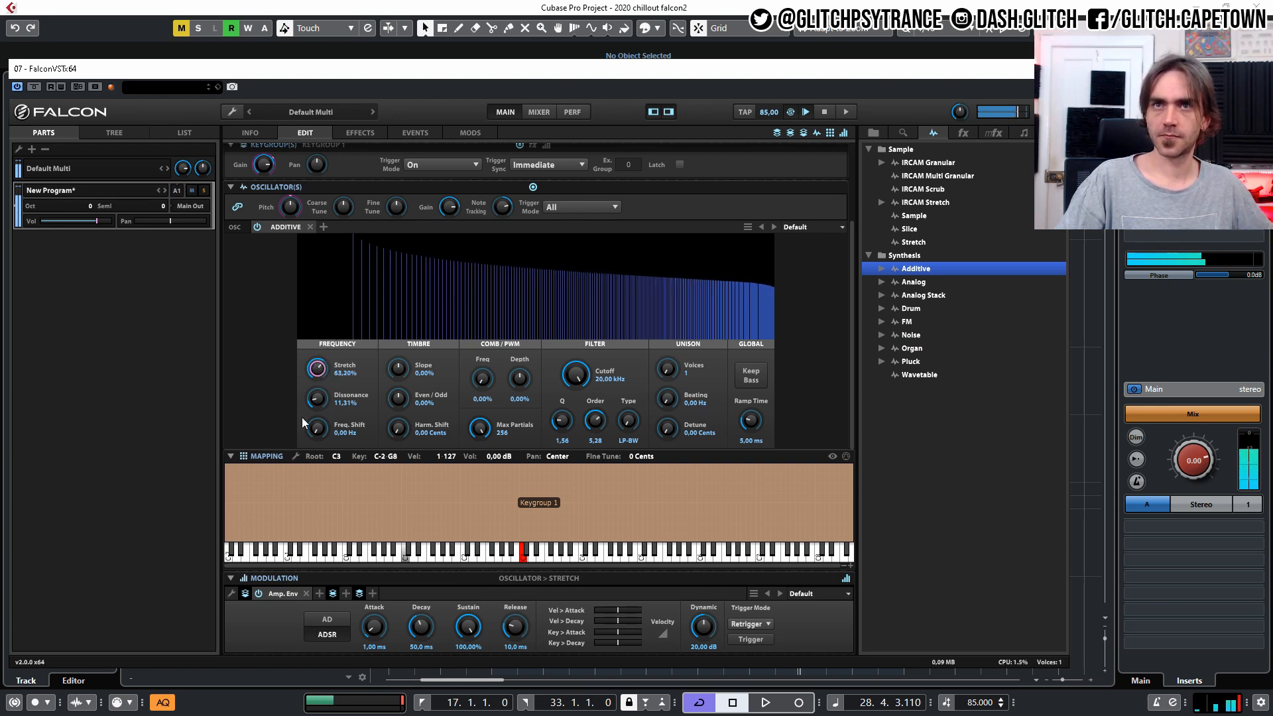
mouse_move(316, 402)
left_mouse_down()
mouse_move(321, 344)
mouse_move(326, 395)
left_mouse_up()
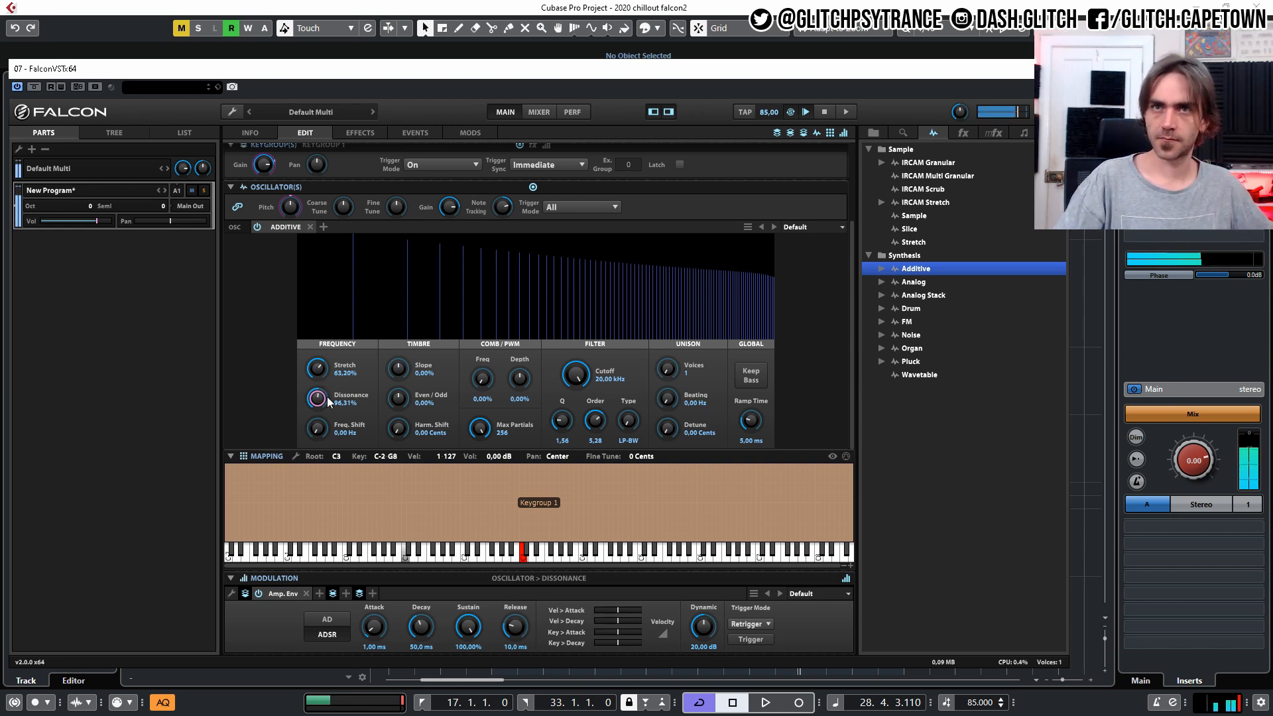
left_click_drag(317, 369, 322, 357)
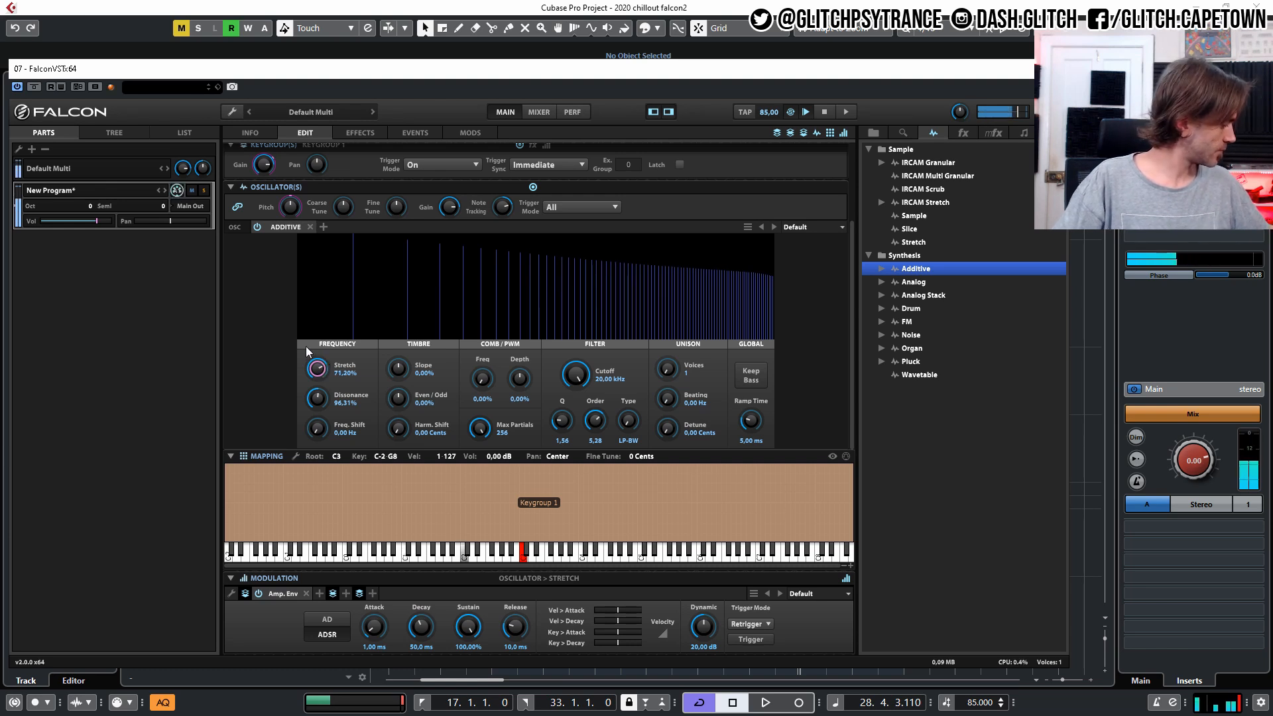
Try lower Dissonance and filter cutoff values, reset Stretch to 0%, and return Dissonance to 96.31% and cutoff to 20 kHz.
left_click_drag(590, 368, 534, 370)
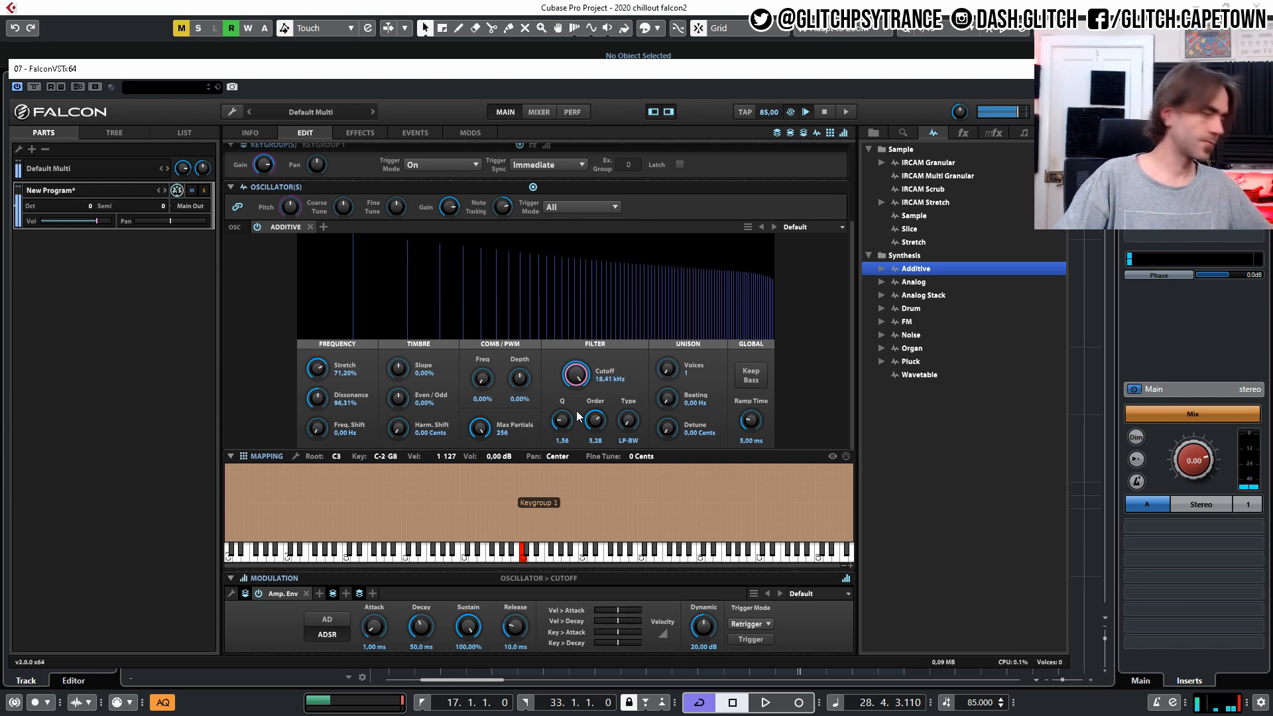
left_click_drag(317, 370, 309, 339)
left_click_drag(317, 398, 305, 443)
left_click_drag(317, 366, 295, 513)
left_click_drag(319, 402, 301, 461)
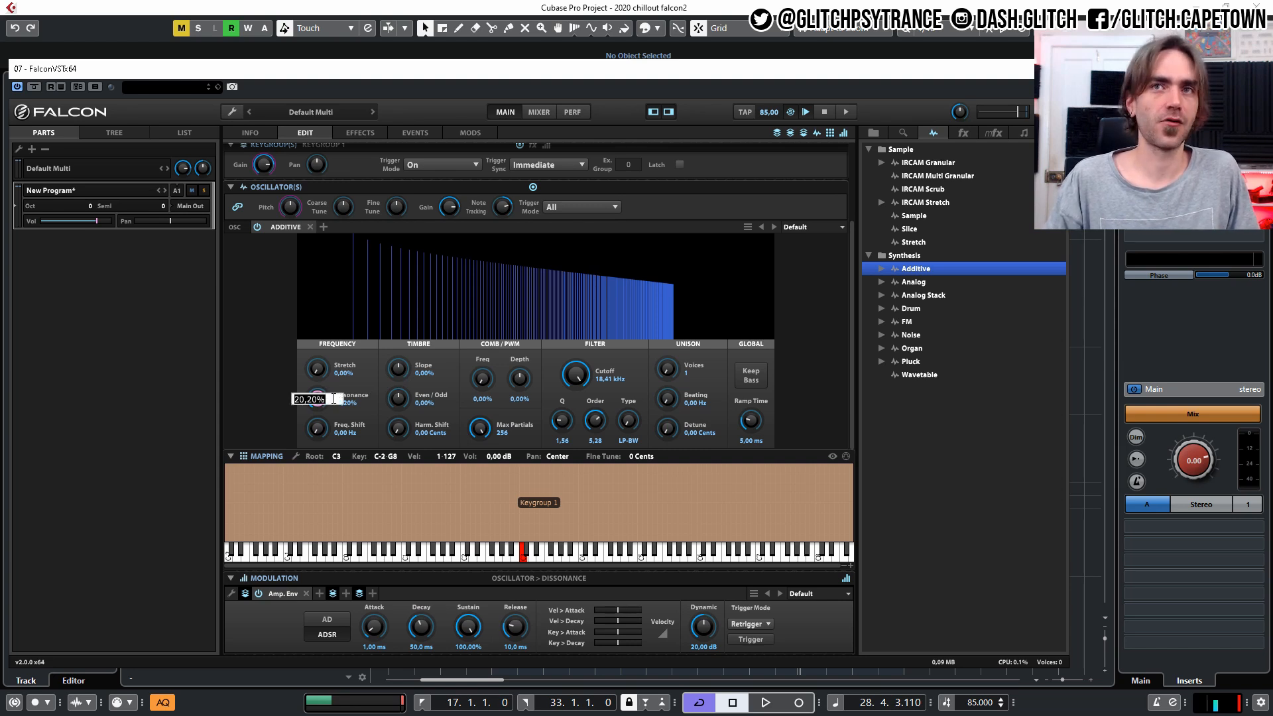
mouse_move(318, 398)
left_mouse_down()
mouse_move(336, 364)
mouse_move(318, 378)
mouse_move(336, 381)
left_mouse_up()
left_click_drag(560, 370, 595, 356)
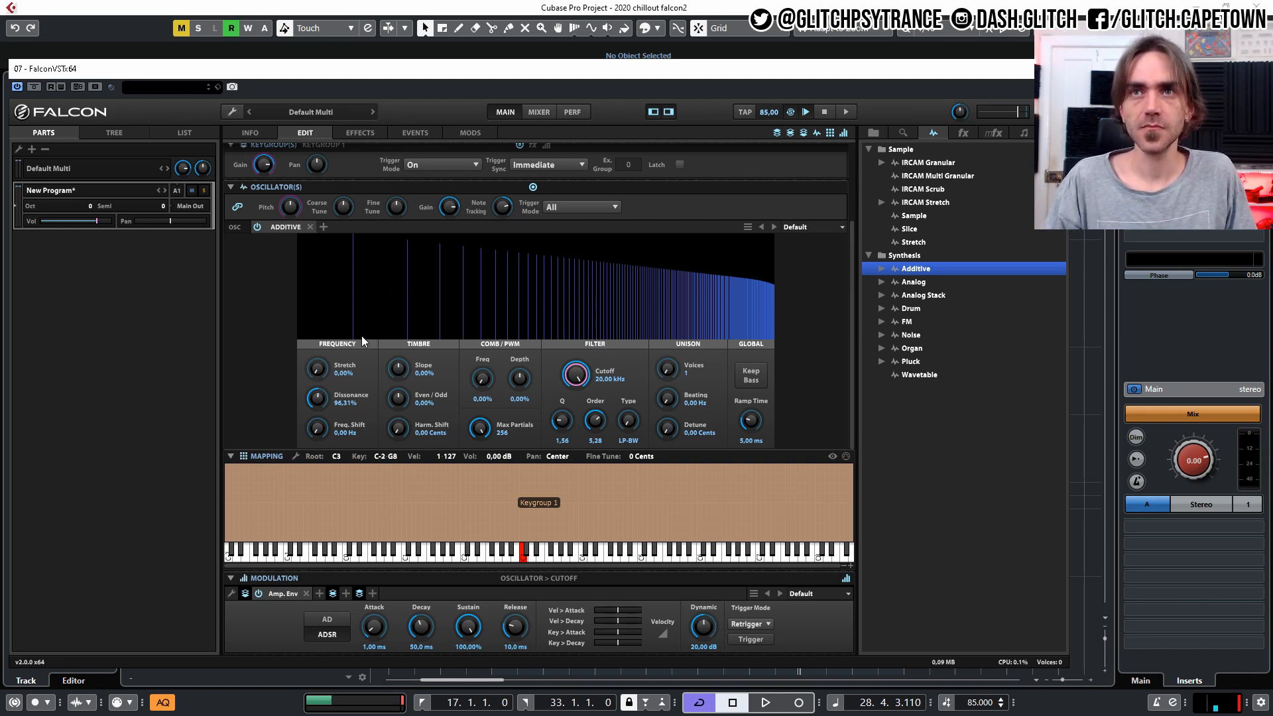
Set the oscillator's Harmonic Shift to 24 semitones, with Dissonance reset to 100%.
left_click_drag(398, 429, 396, 434)
double_click(397, 430)
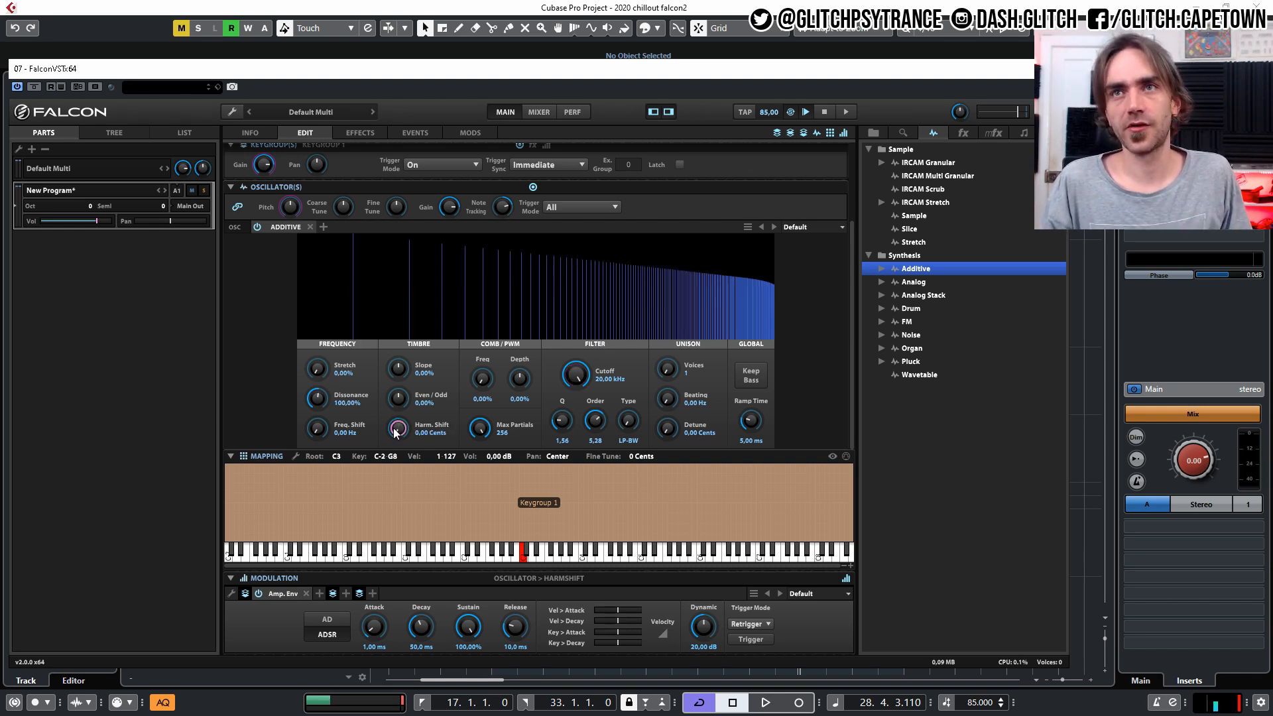
left_click_drag(398, 429, 406, 370)
left_click_drag(399, 430, 400, 423)
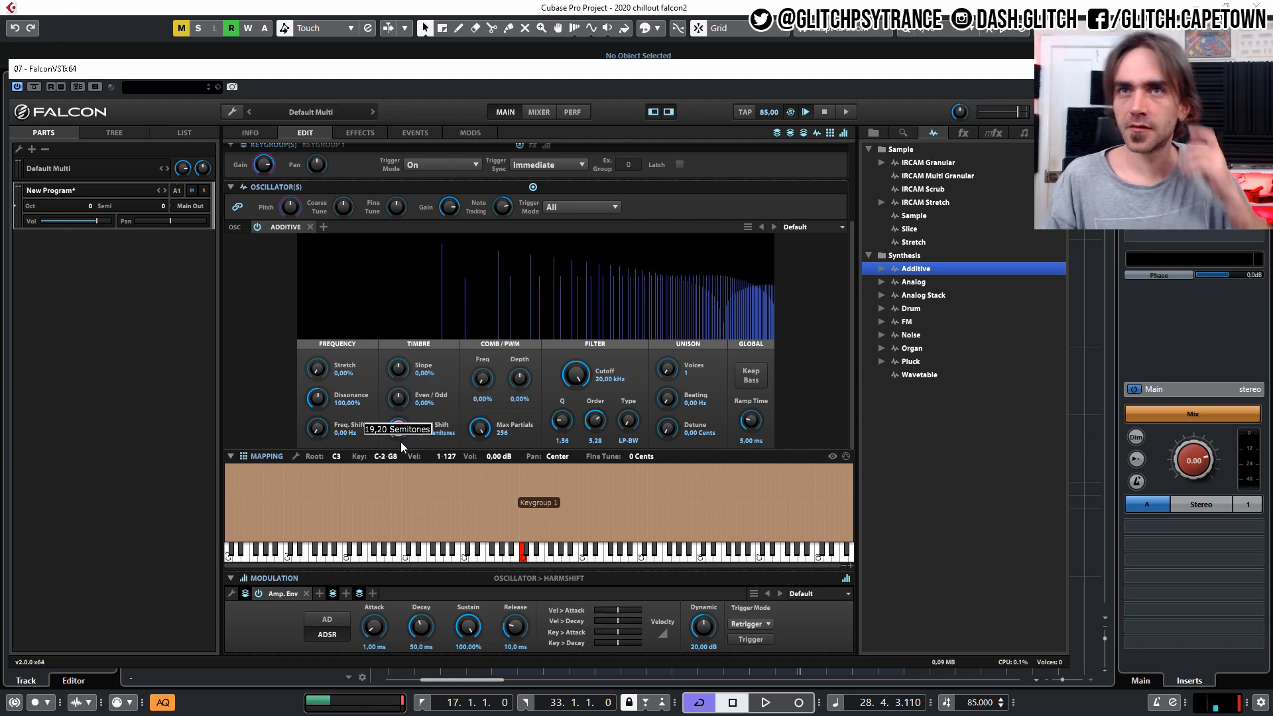
type("4")
key("Return")
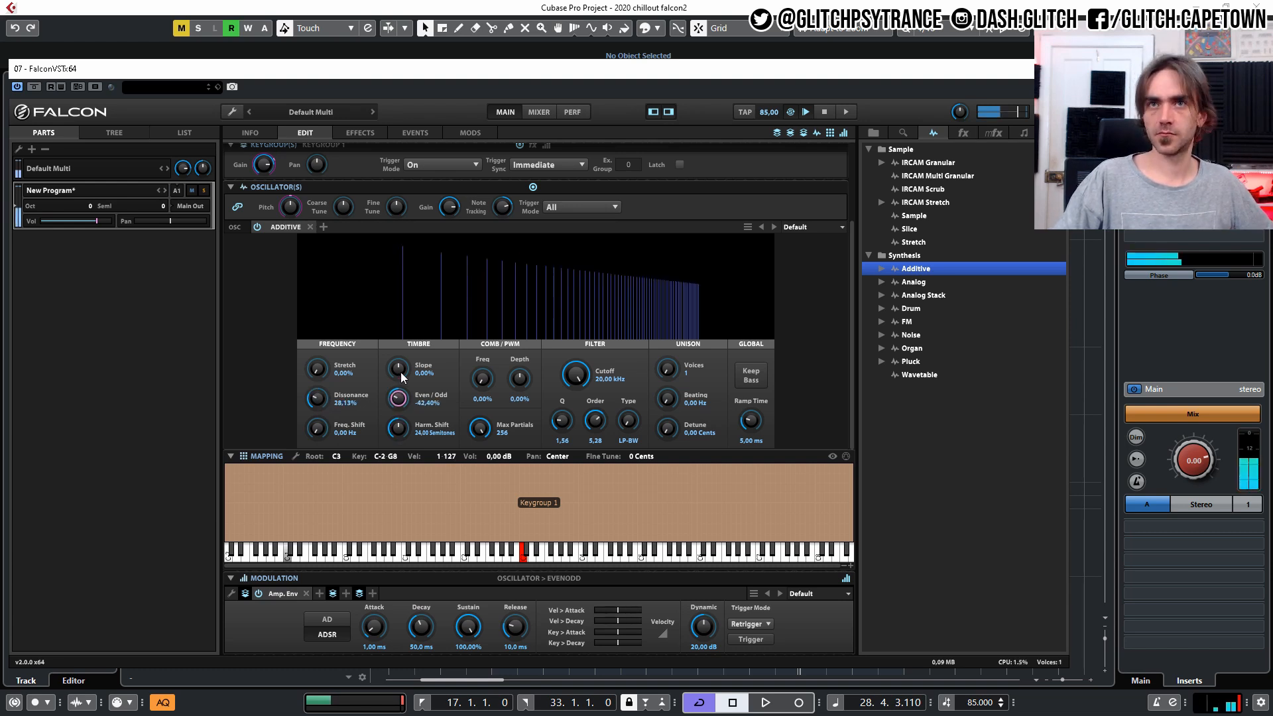
Set the timbre Slope to 35.20%, Even/Odd to -42.40% and Dissonance to 8.68%.
left_click_drag(401, 372, 406, 347)
left_click_drag(322, 399, 323, 430)
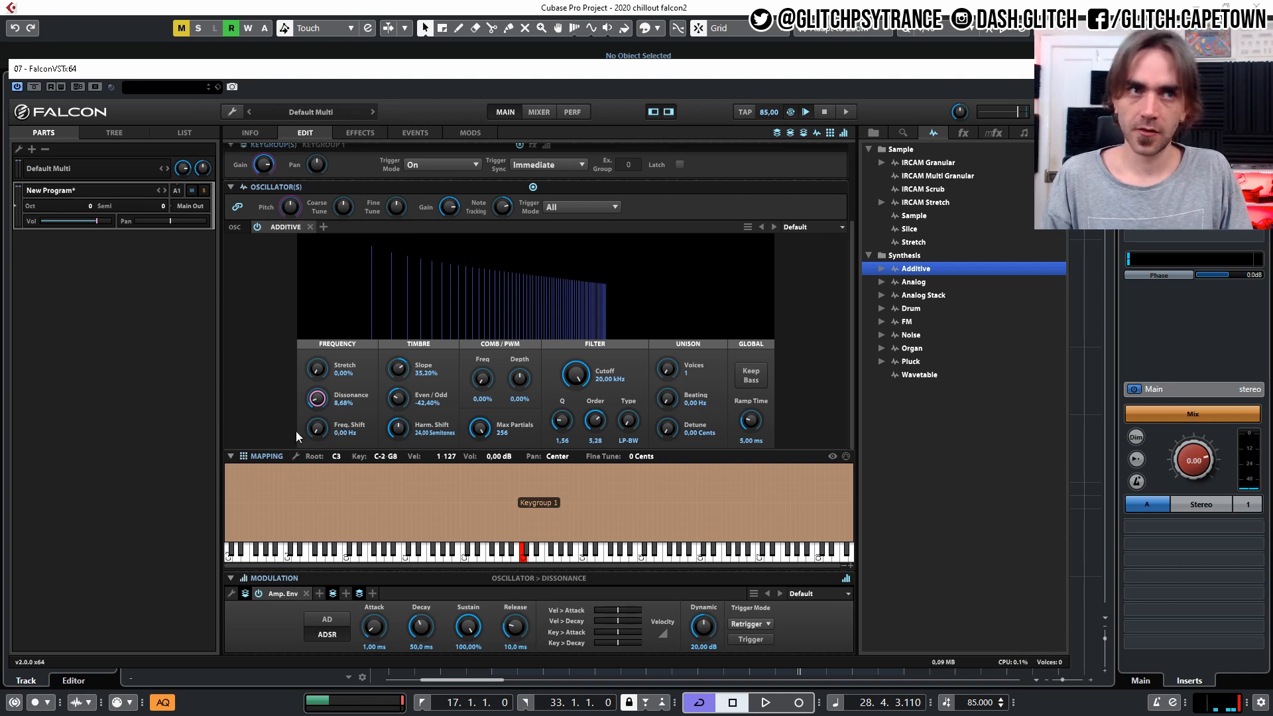
Add a new layer-level LFO as a modulation source on the Dissonance parameter.
right_click(319, 409)
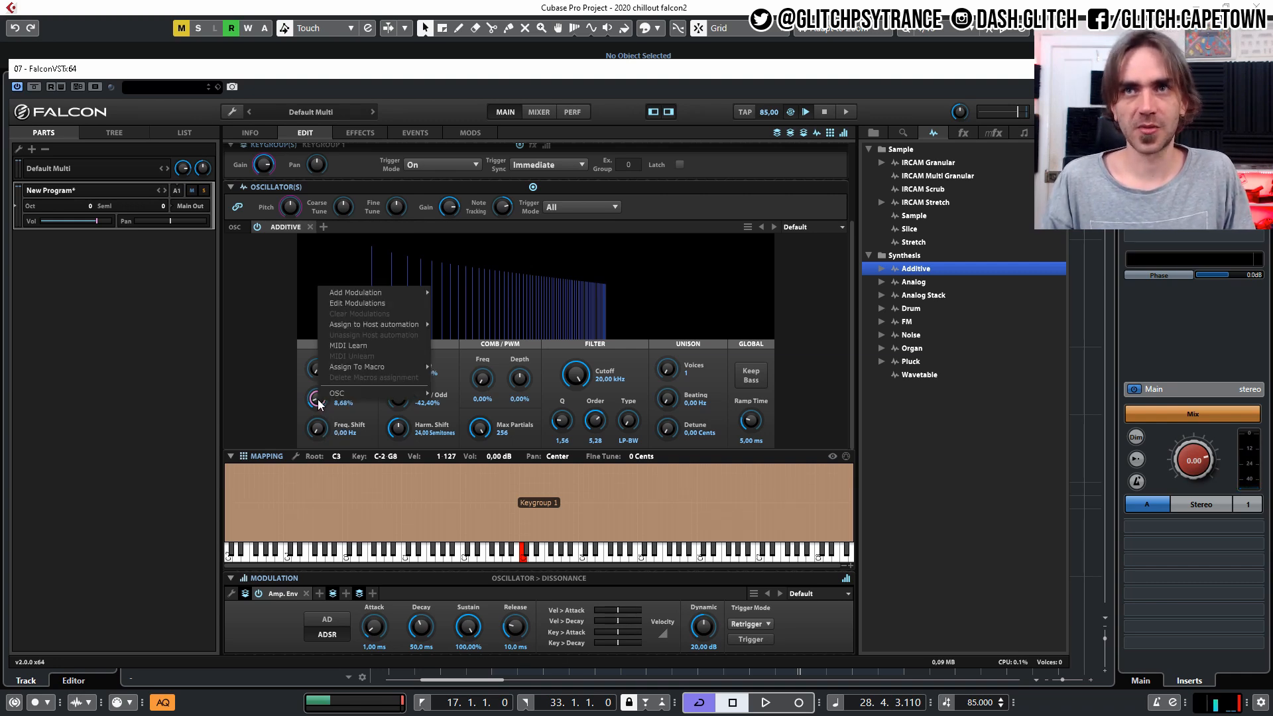
mouse_move(390, 321)
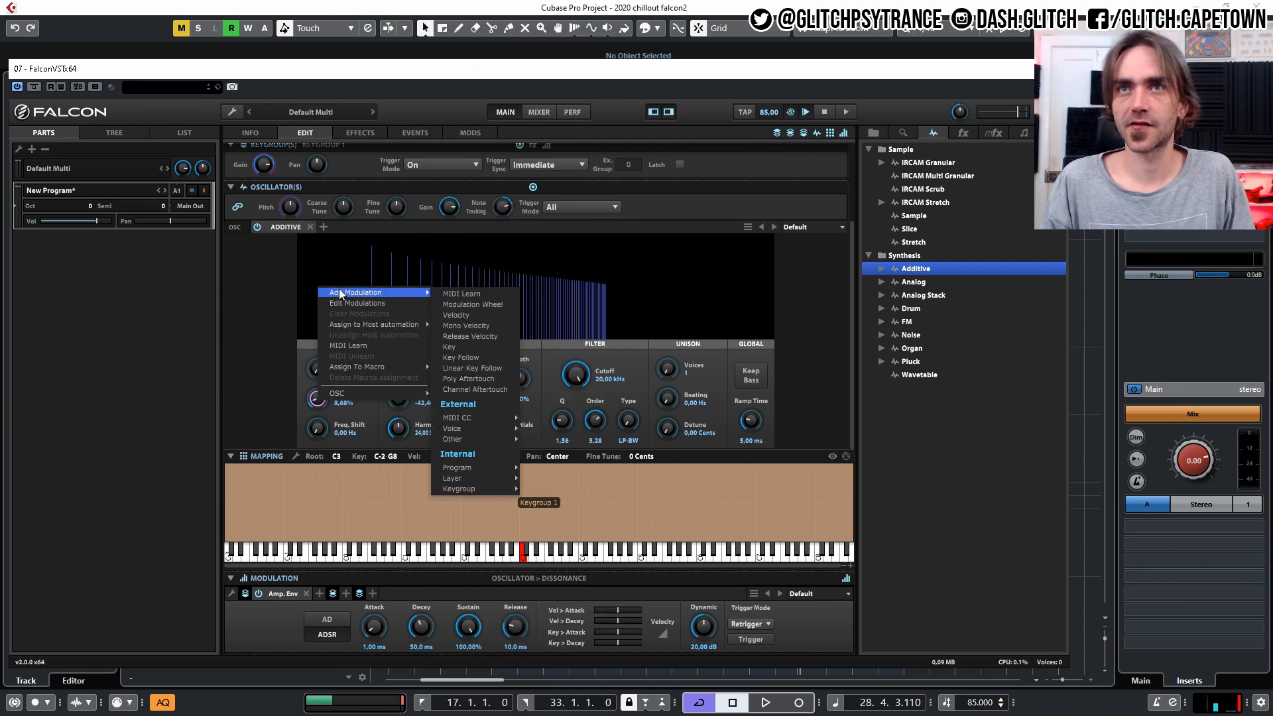
mouse_move(391, 292)
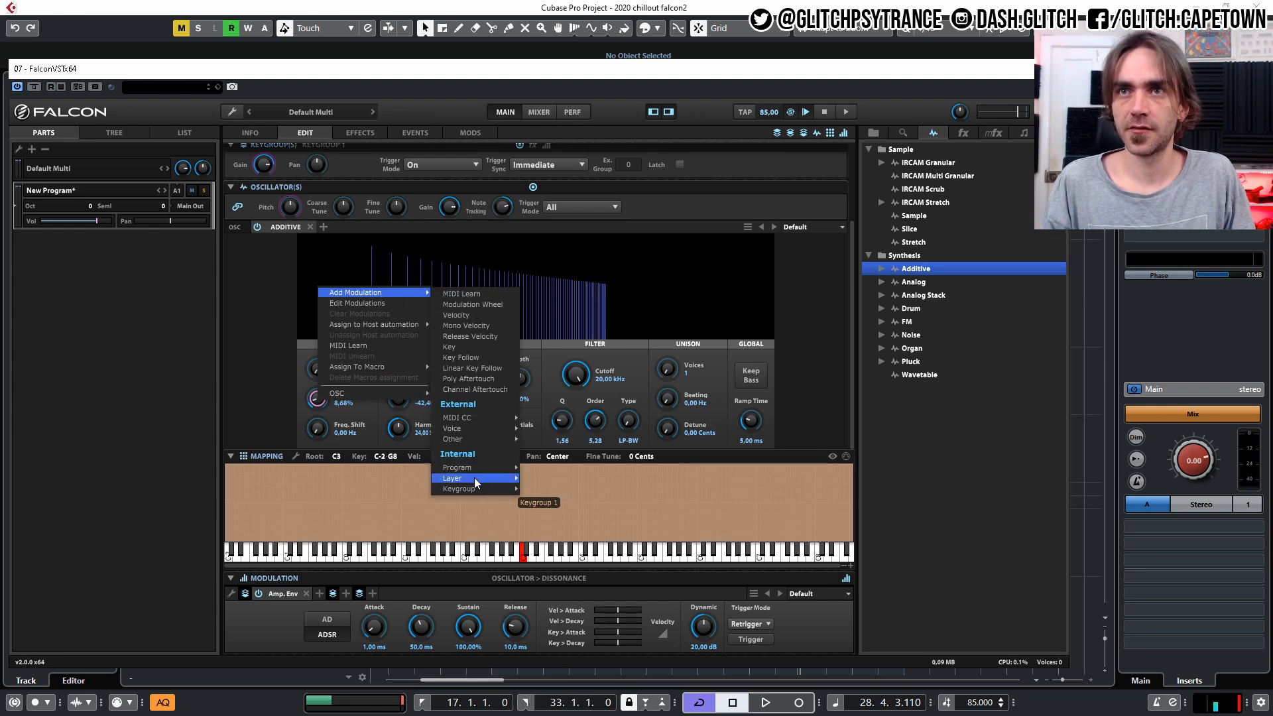
mouse_move(475, 482)
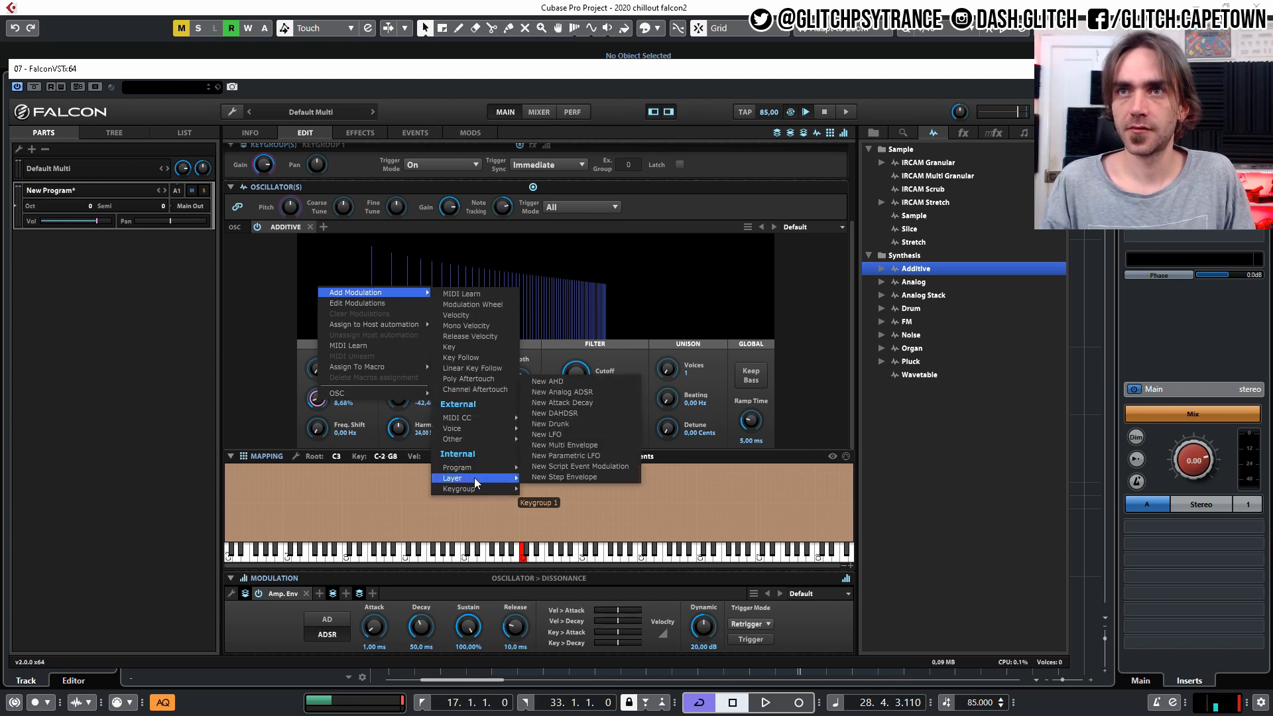
left_click(552, 435)
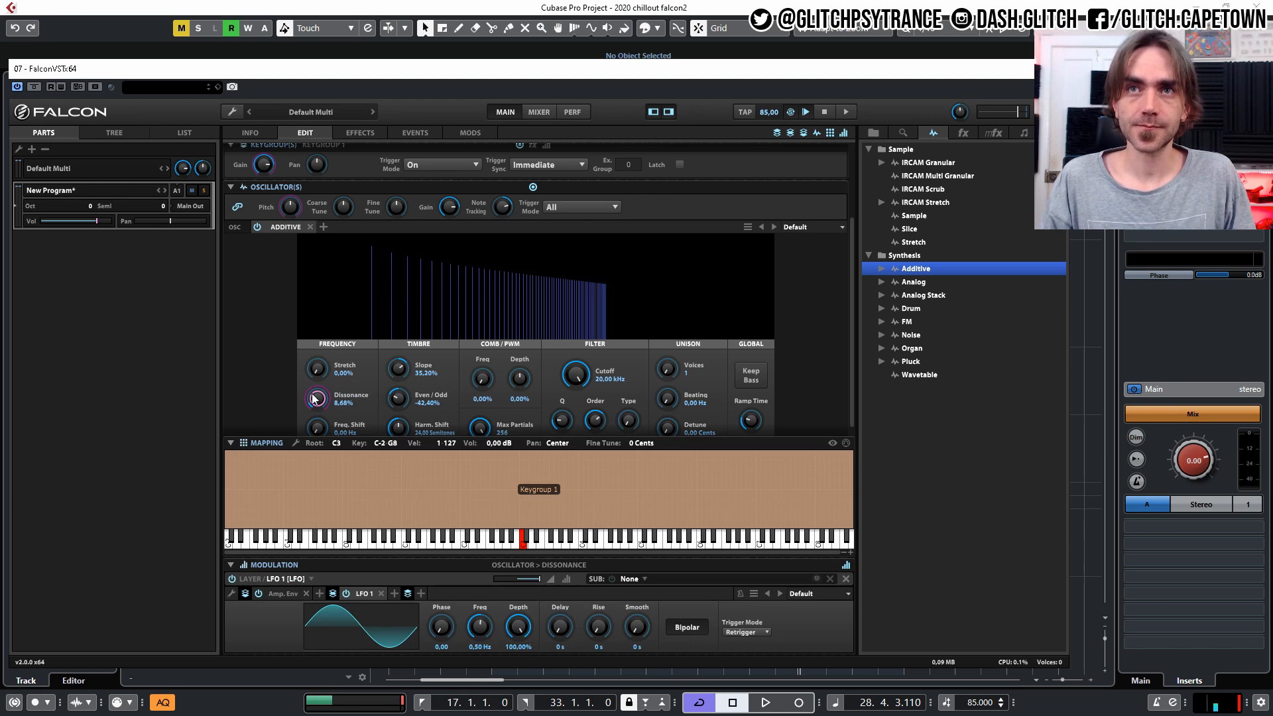
Set LFO 1's depth to 48.40%, frequency to 0.48 Hz and modulation amount to 0.45, and raise the base Dissonance to 24.25%.
left_click_drag(519, 627, 504, 715)
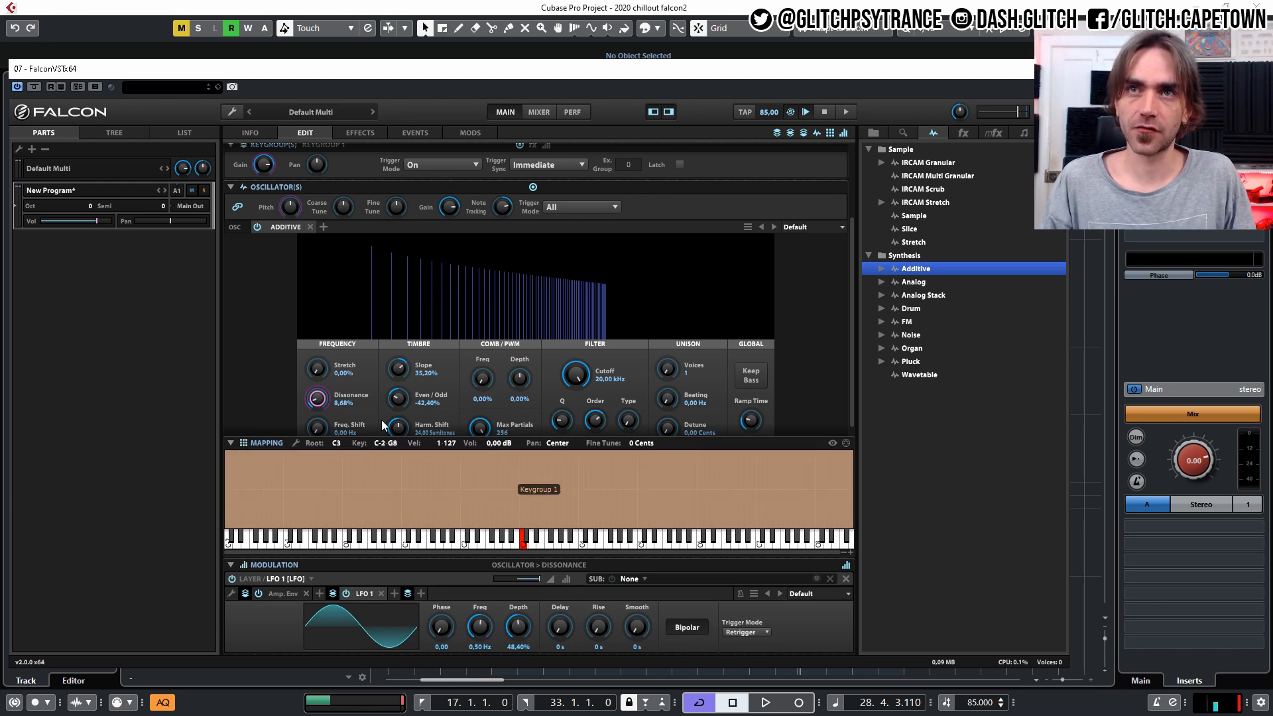
left_click_drag(537, 578, 527, 579)
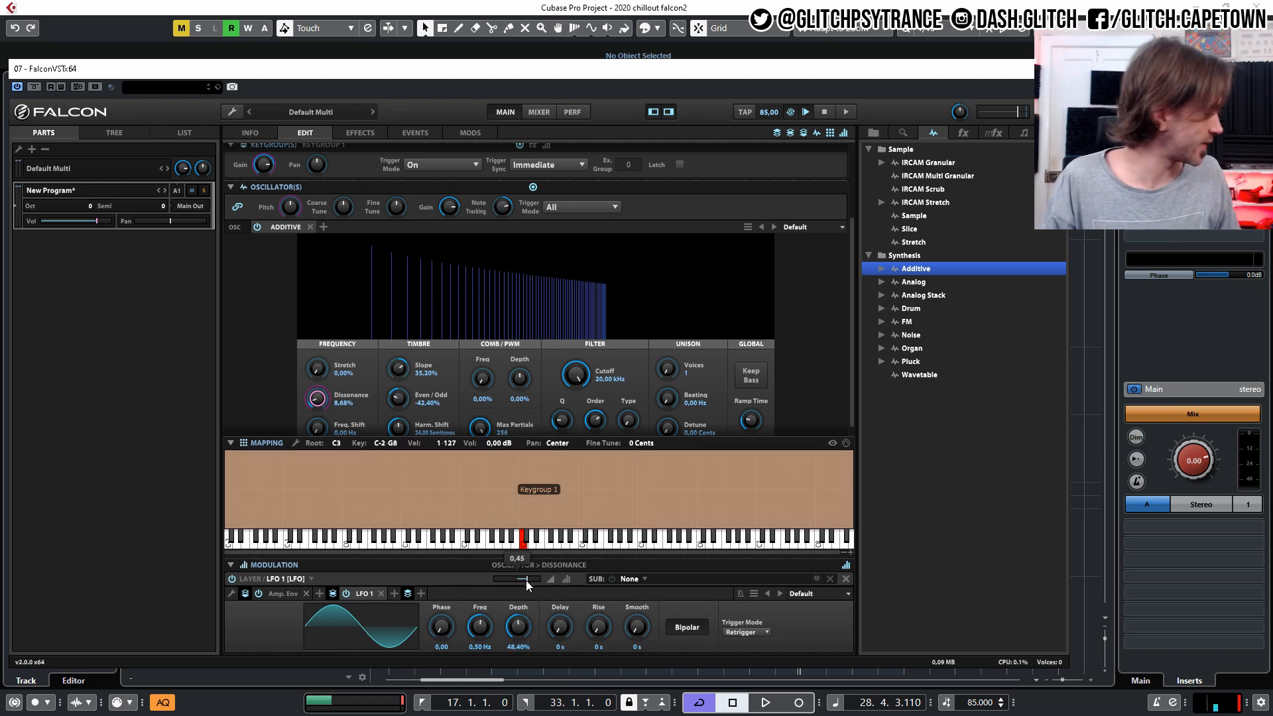
scroll(638, 397, "down", 1)
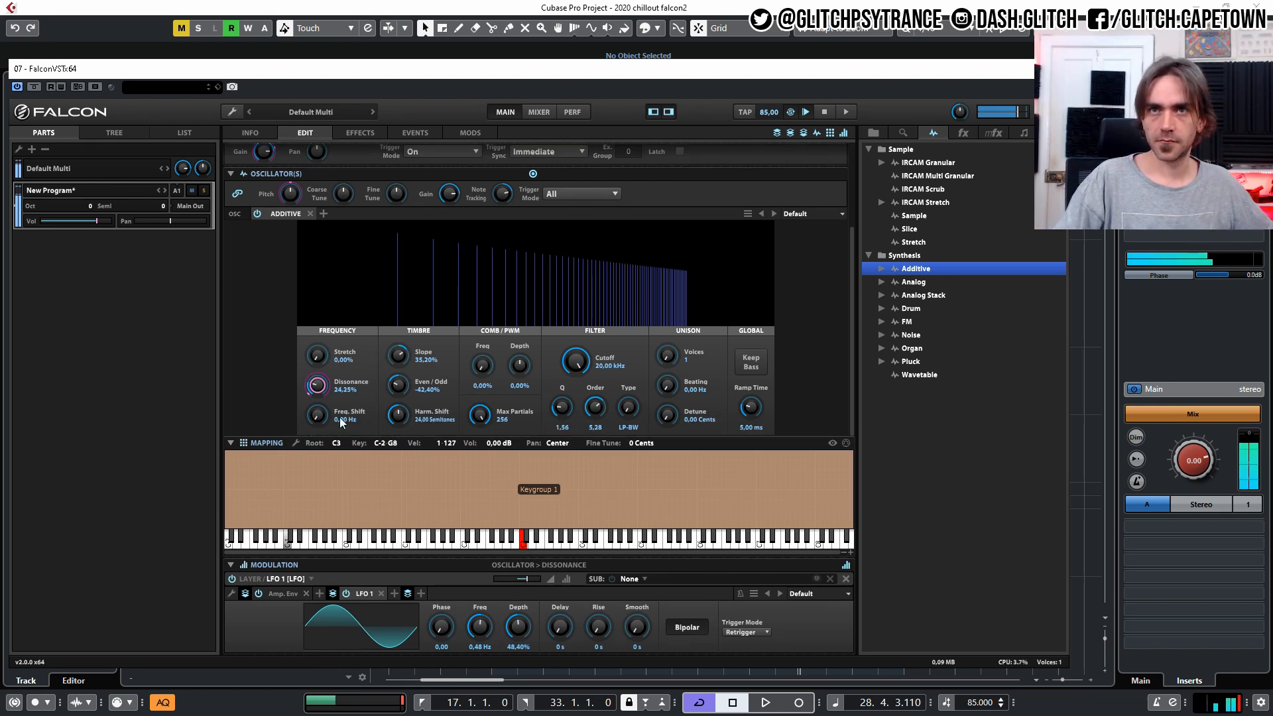
Set the timbre Slope to 38.20% and Even/Odd to 52.00%.
left_click_drag(399, 383, 387, 432)
left_click_drag(403, 370, 381, 359)
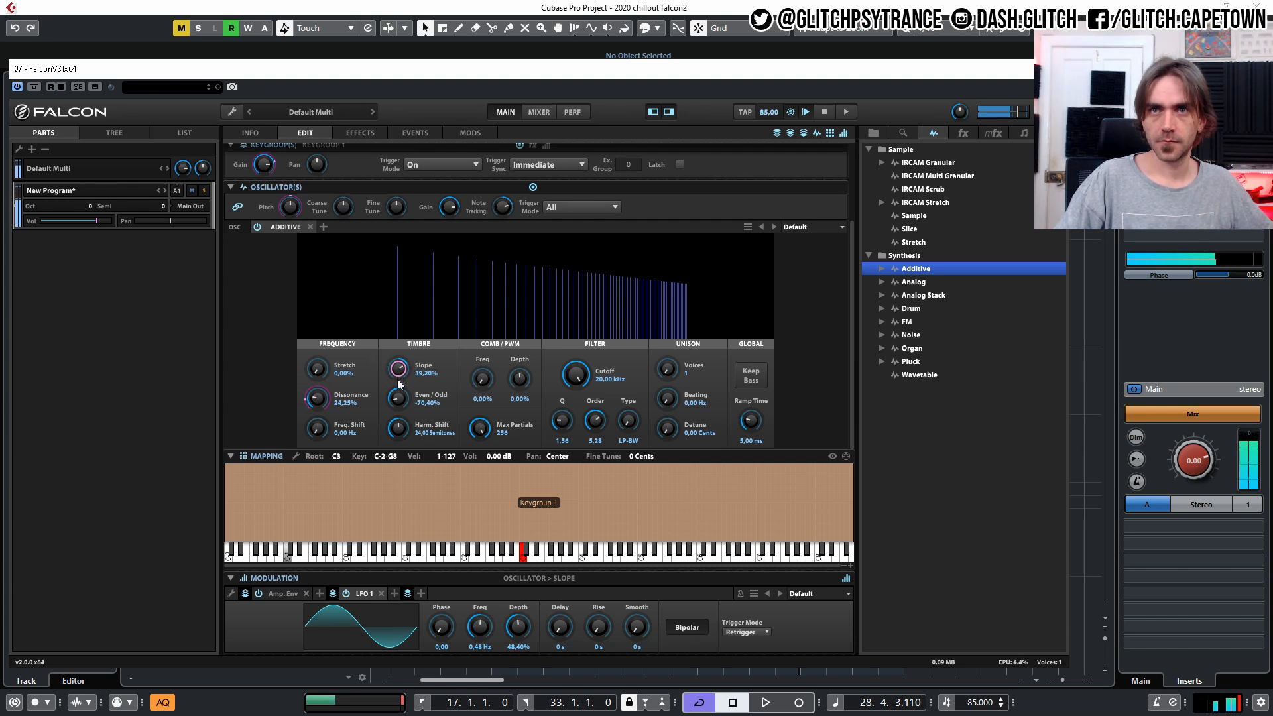
left_click_drag(405, 399, 407, 316)
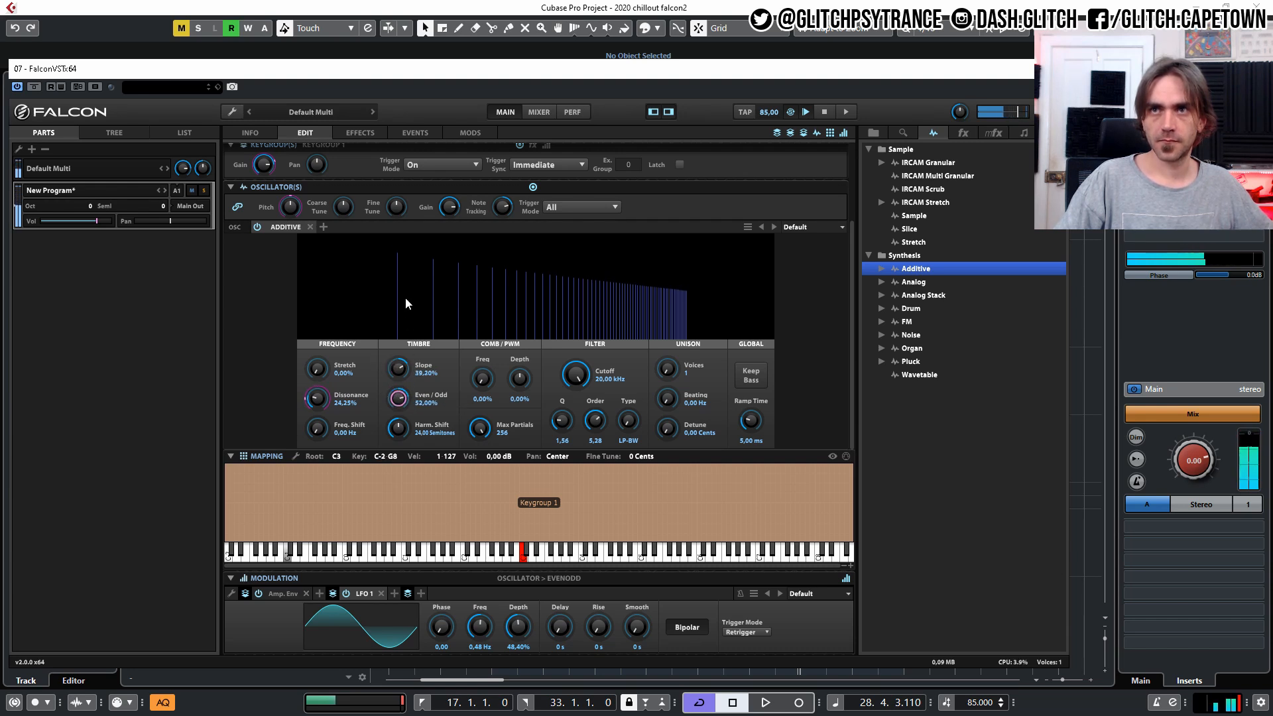
Set the timbre Even/Odd to -61.60% and Slope to 39.20%, and switch the filter to HP-BW with a 247.19 Hz Cutoff.
left_click_drag(402, 254, 380, 394)
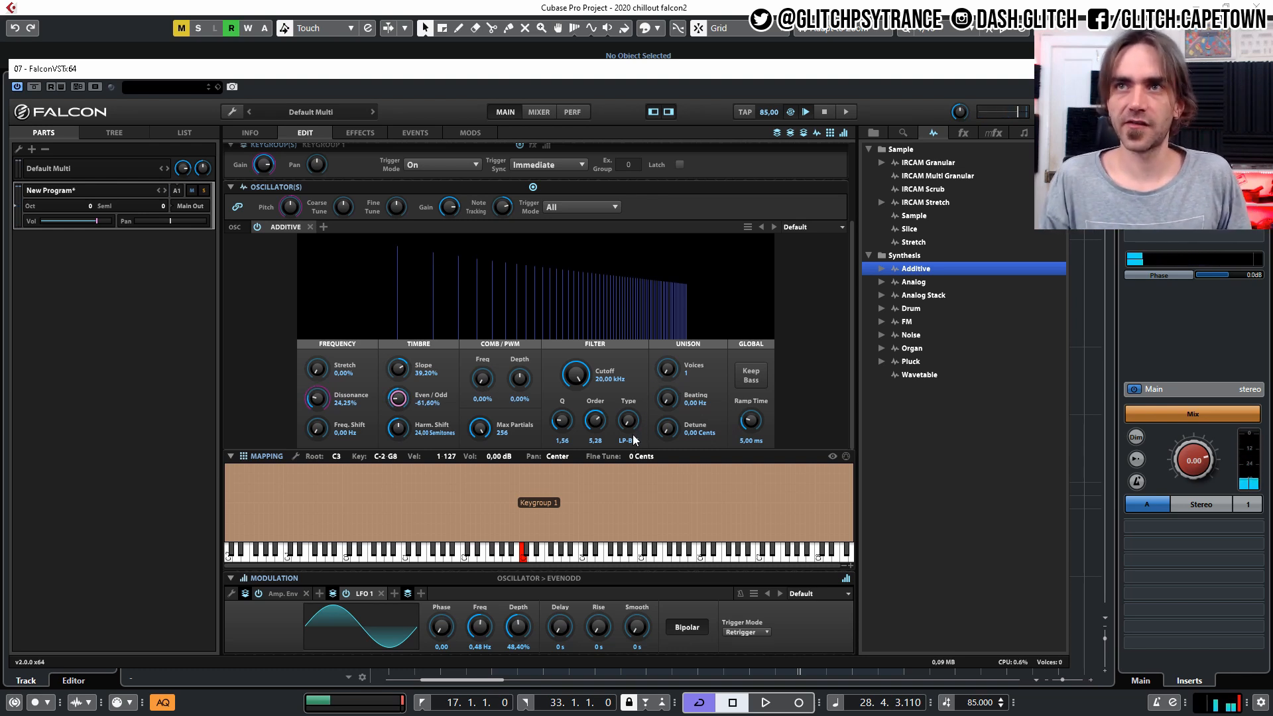
left_click_drag(630, 443, 533, 480)
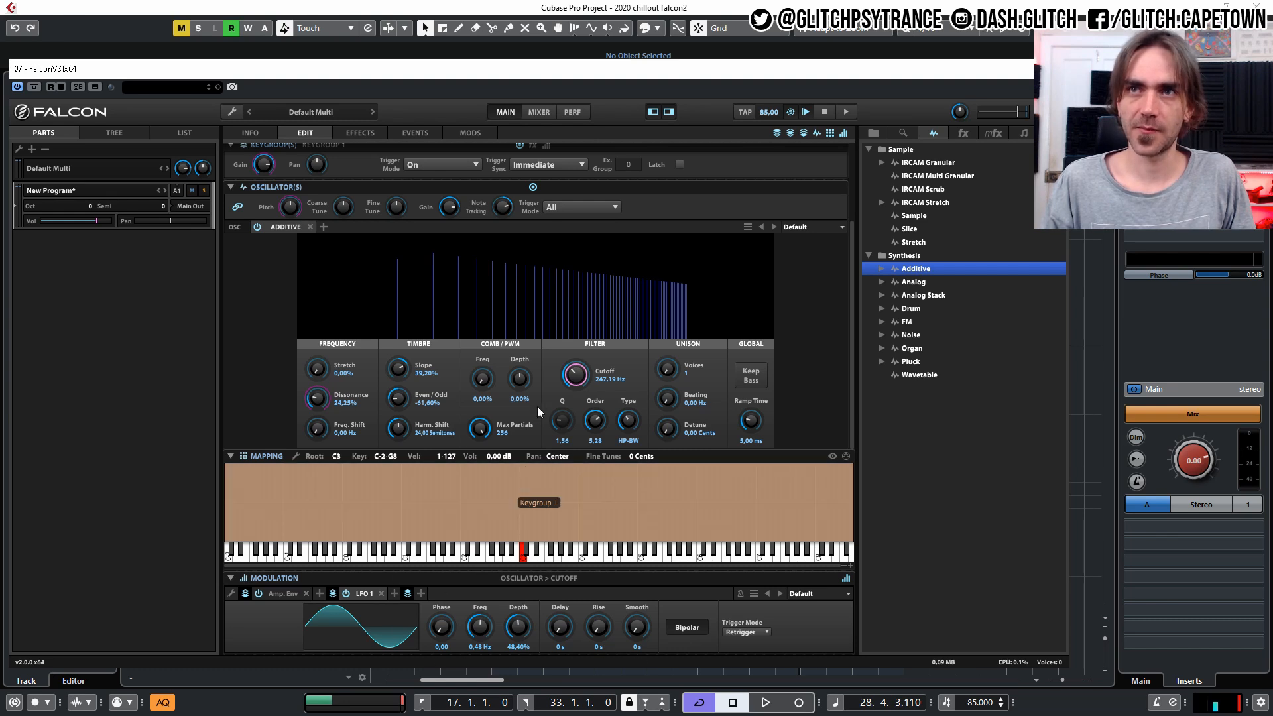
Modulate the Cutoff with LFO 1 at 0.29 Hz, set the filter to BP-BW, Order 6.66, Cutoff 334.99 Hz, and keygroup gain to 2.32 dB.
right_click(575, 373)
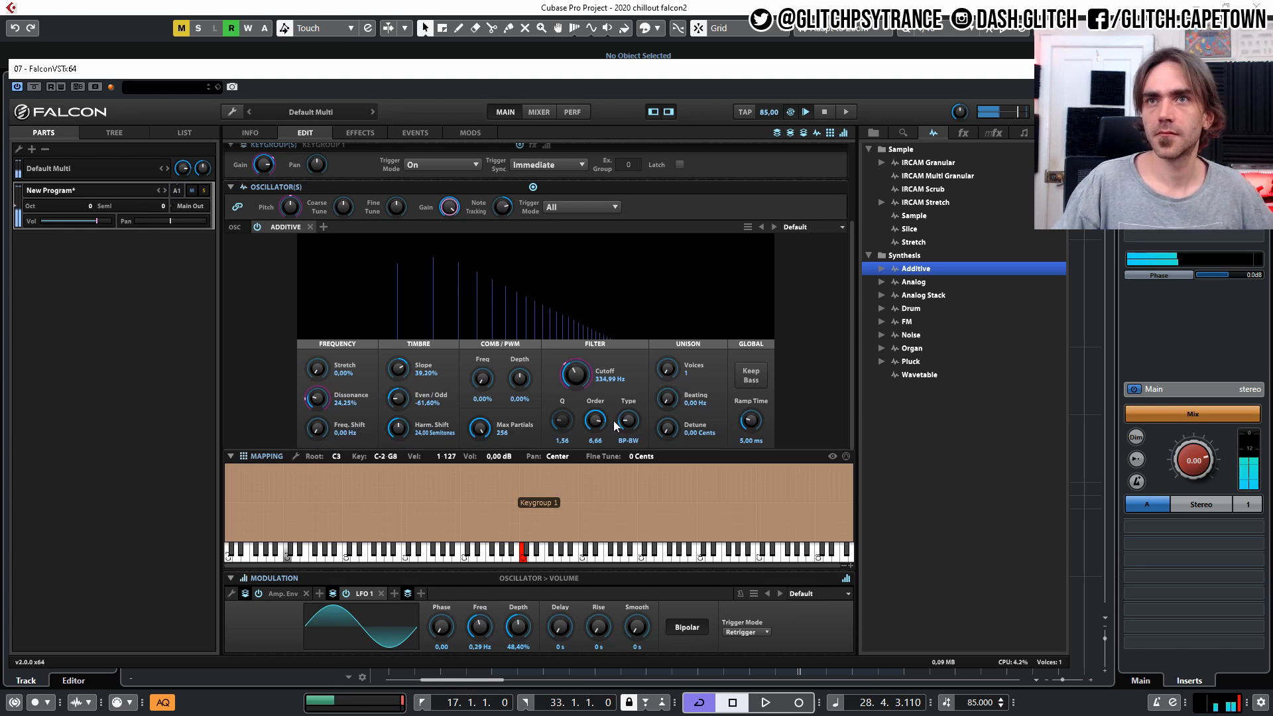
left_click_drag(264, 164, 266, 153)
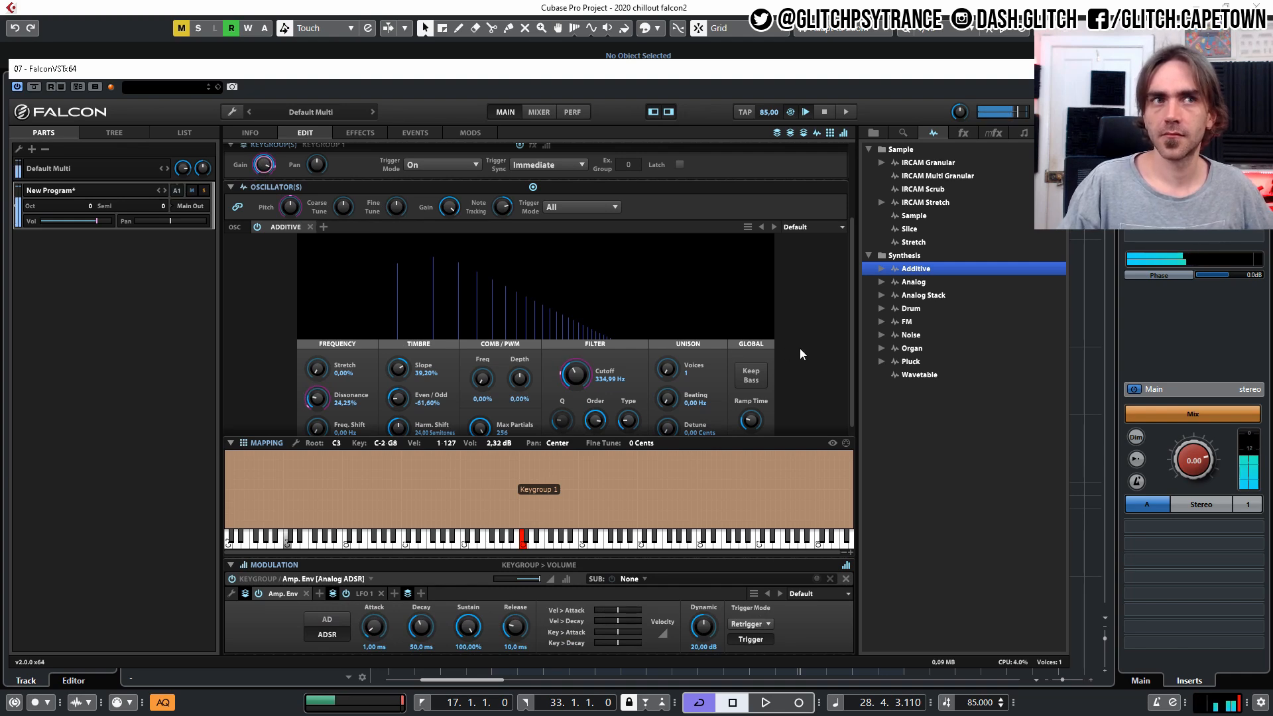
Add a Tape Echo effect to the layer with Rate 160.80%, Intensity 77.20% and Mix 17.20%.
scroll(798, 333, "down", 2)
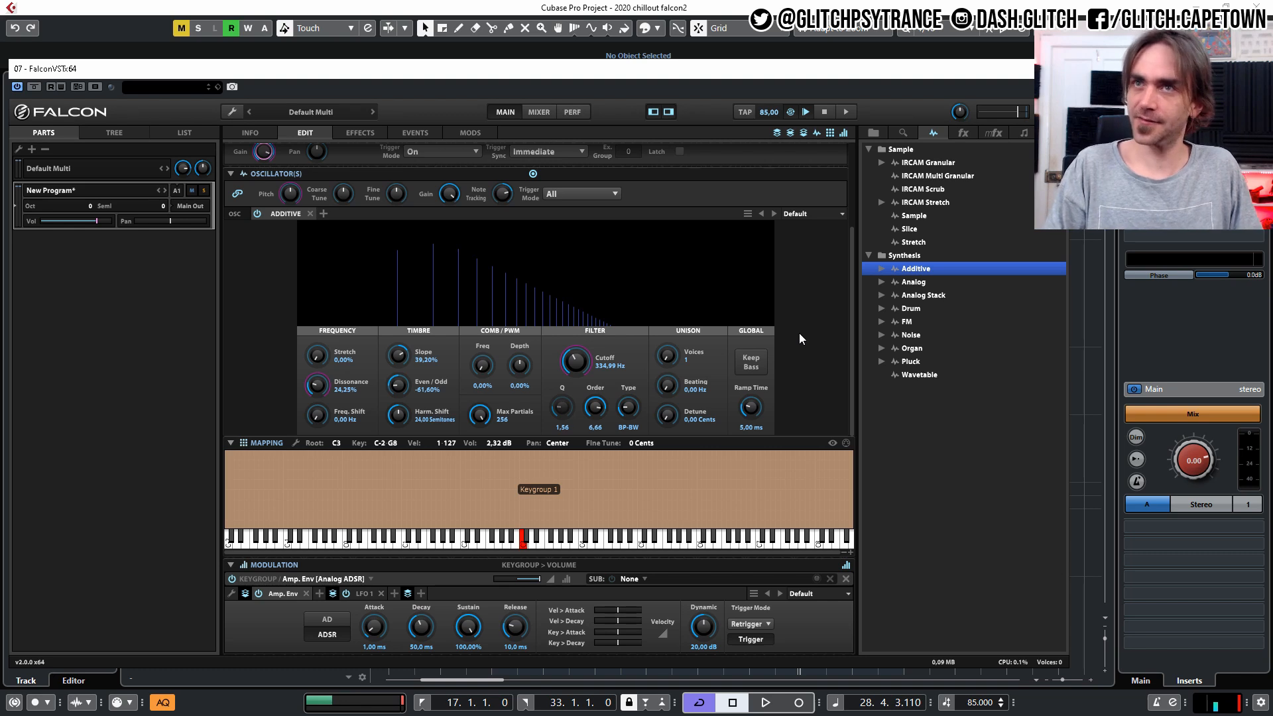
scroll(800, 338, "up", 3)
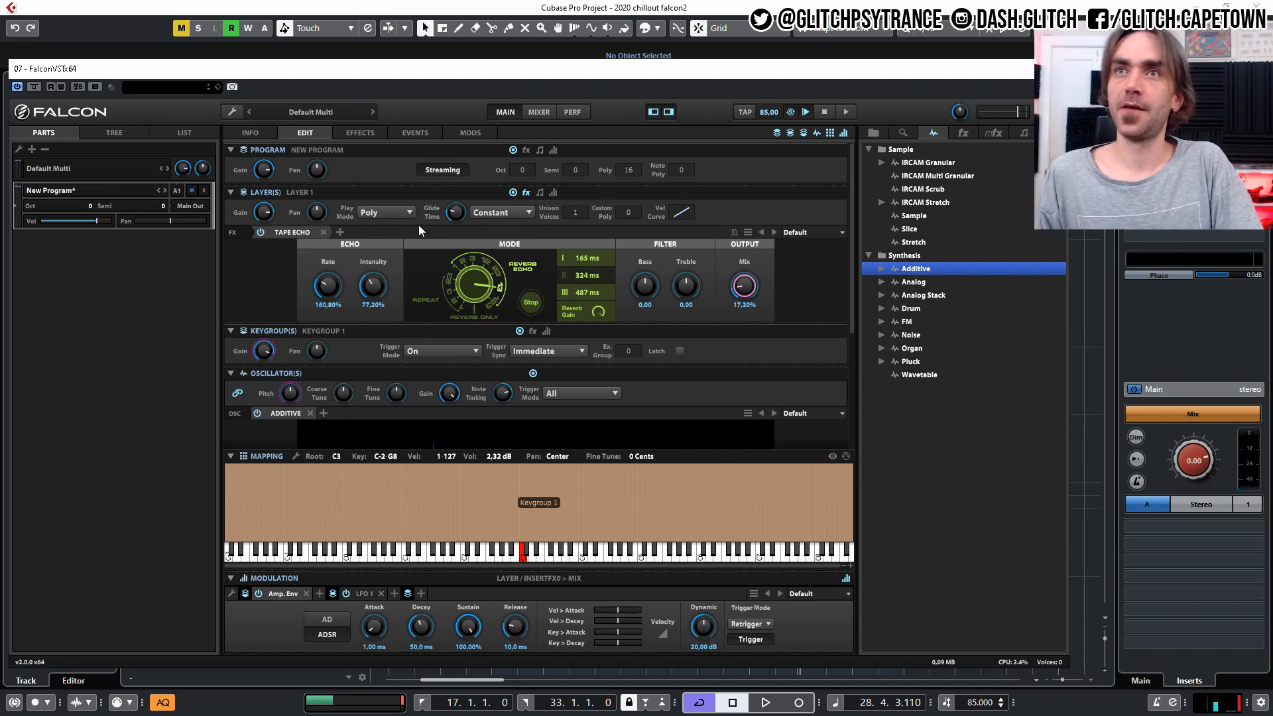
scroll(504, 233, "down", 3)
scroll(491, 220, "up", 3)
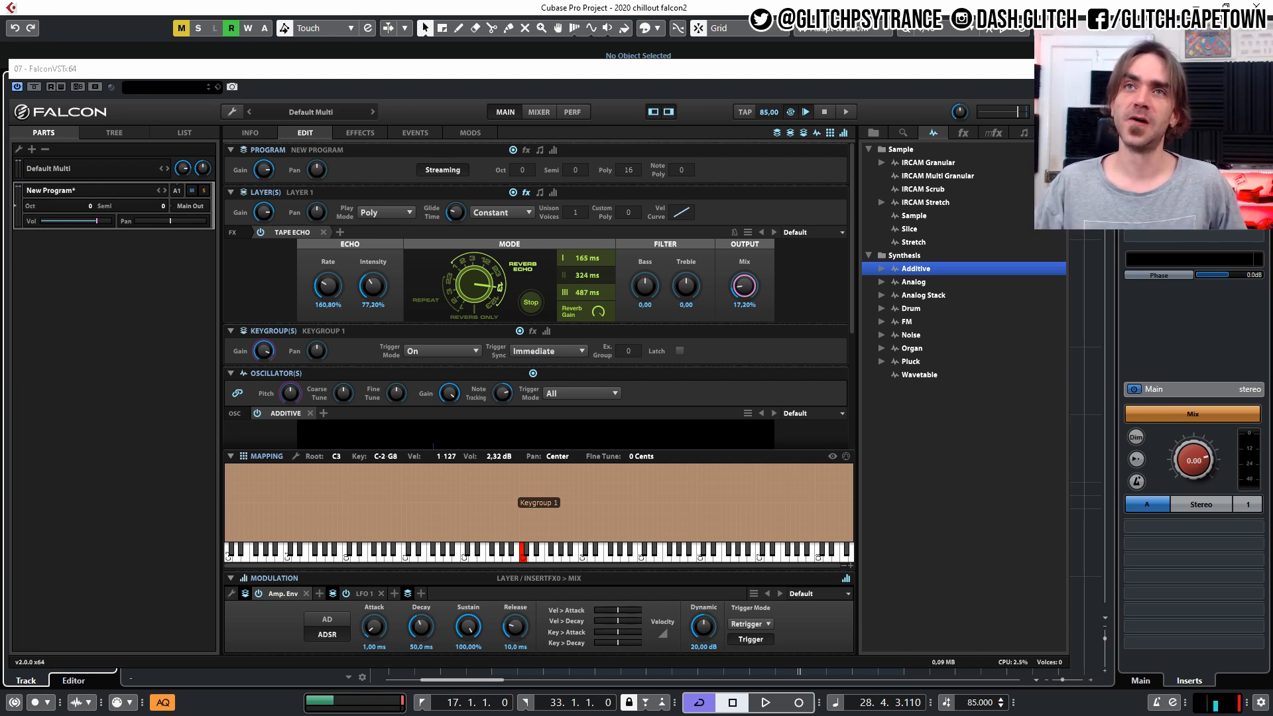
Add a SparkVerb reverb after the Tape Echo on the layer and open its preset list.
left_click(962, 135)
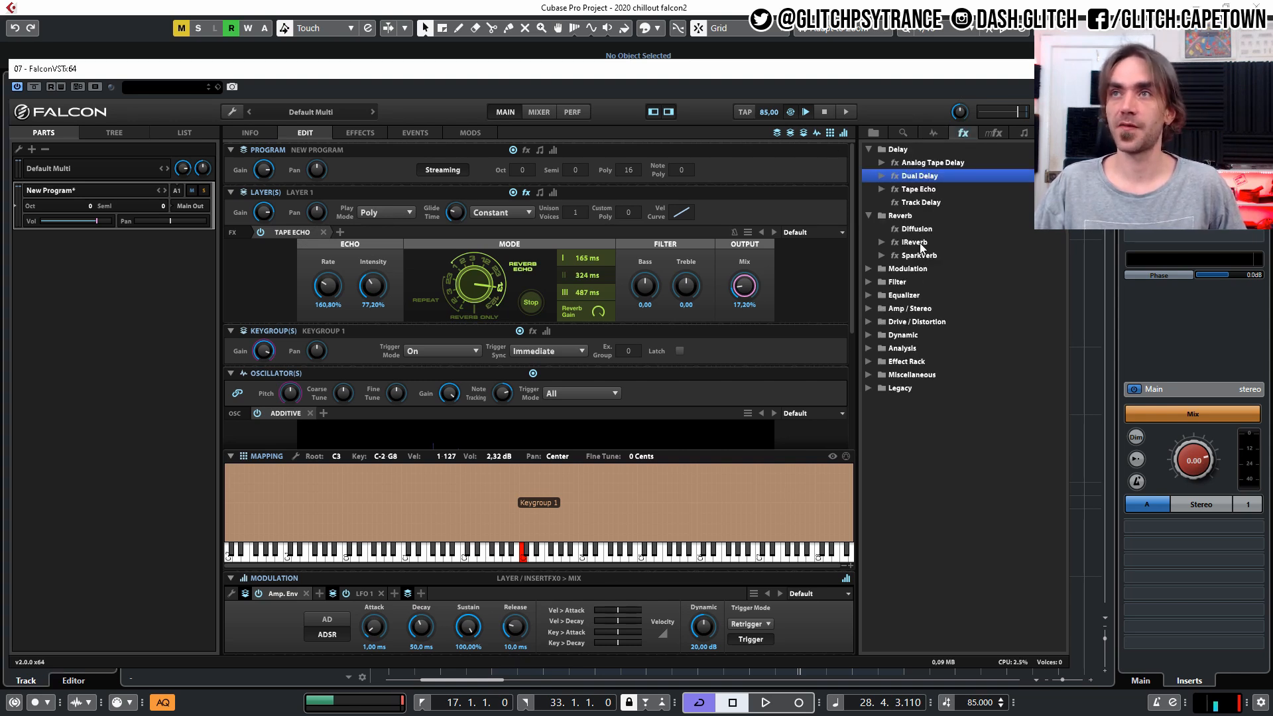
left_click_drag(918, 257, 341, 232)
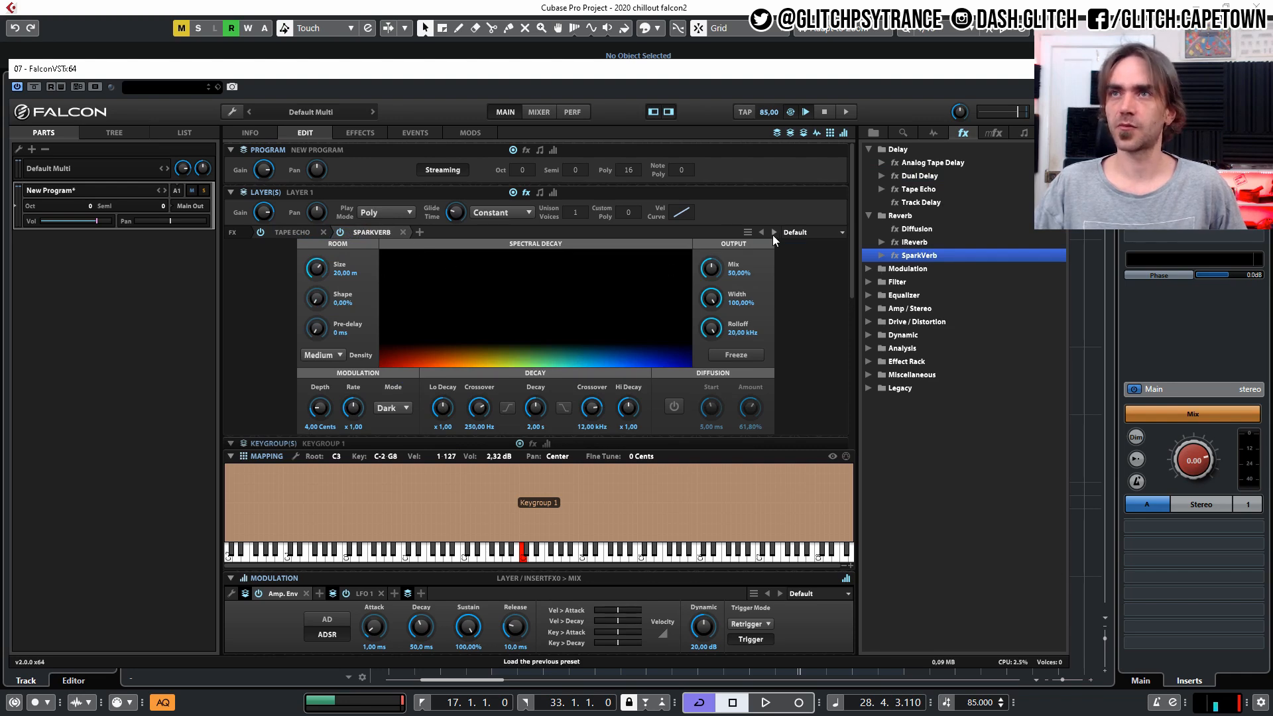
left_click(794, 233)
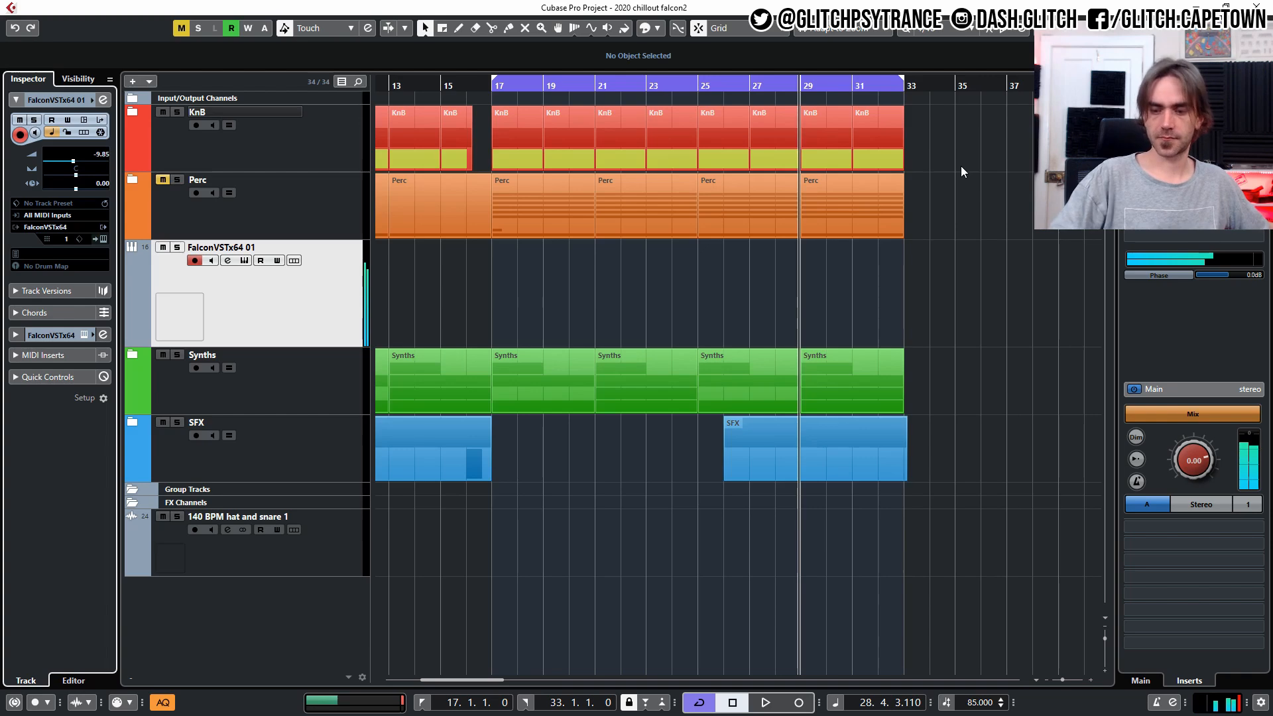
Start project playback from the left locator at bar 17 and reopen the Falcon instrument editor.
key("KP_1")
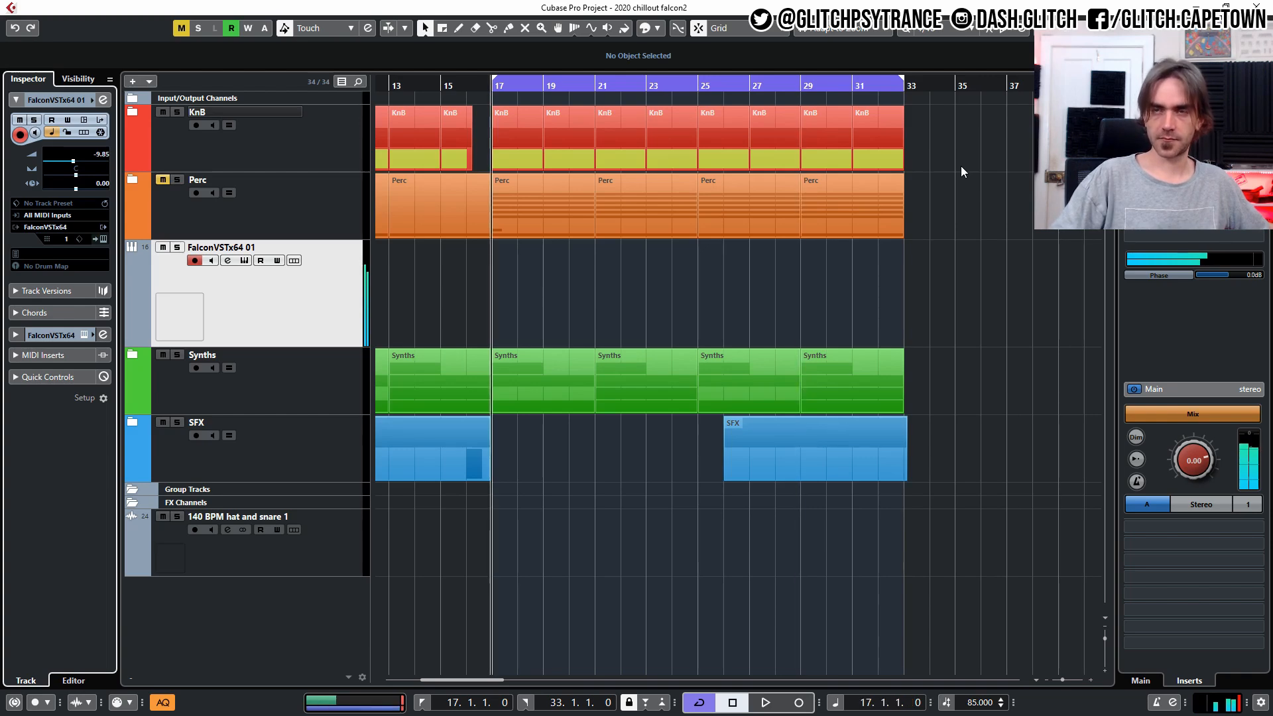
key("space")
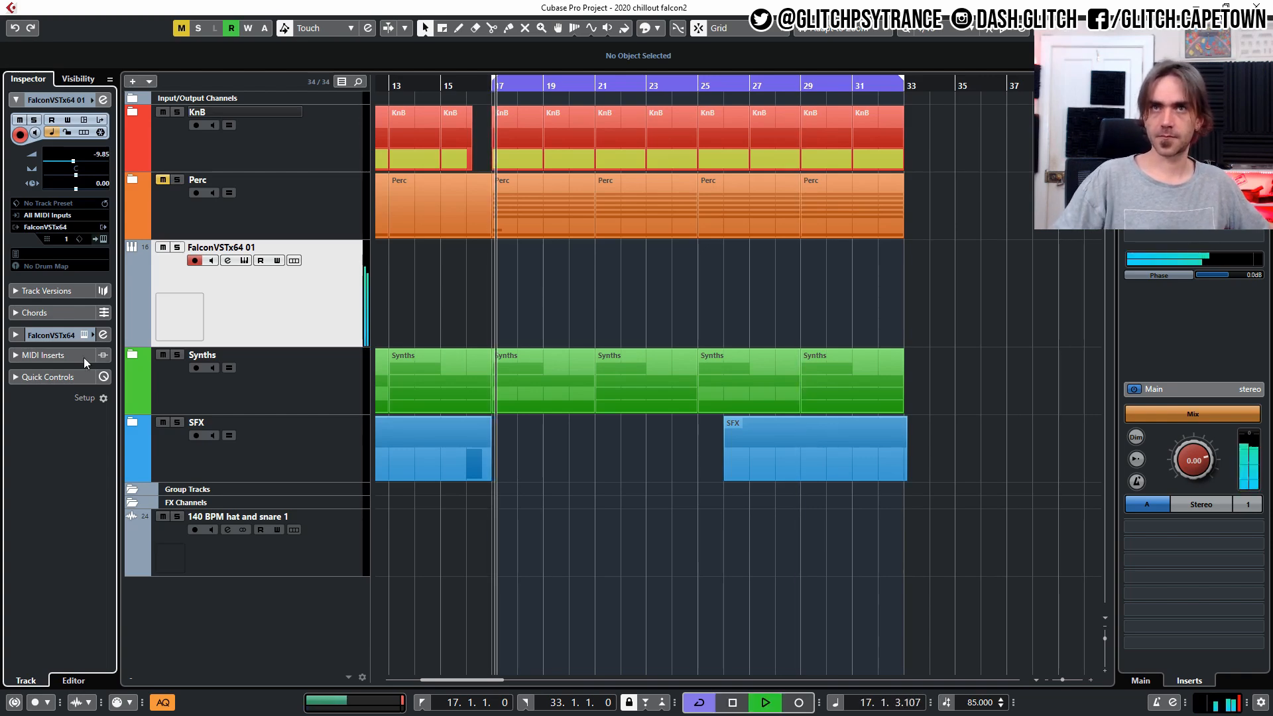
left_click(101, 240)
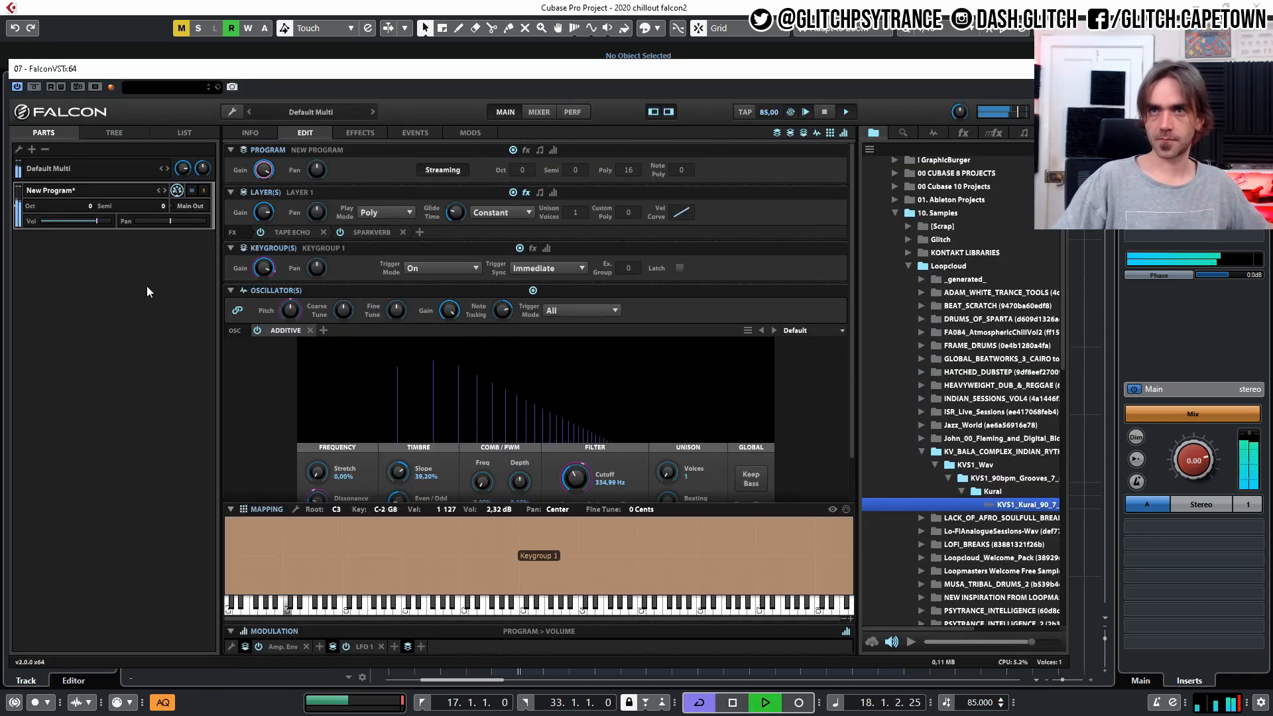
Open the filter Cutoff's modulations for editing and raise the base Cutoff to 417.86 Hz.
right_click(572, 484)
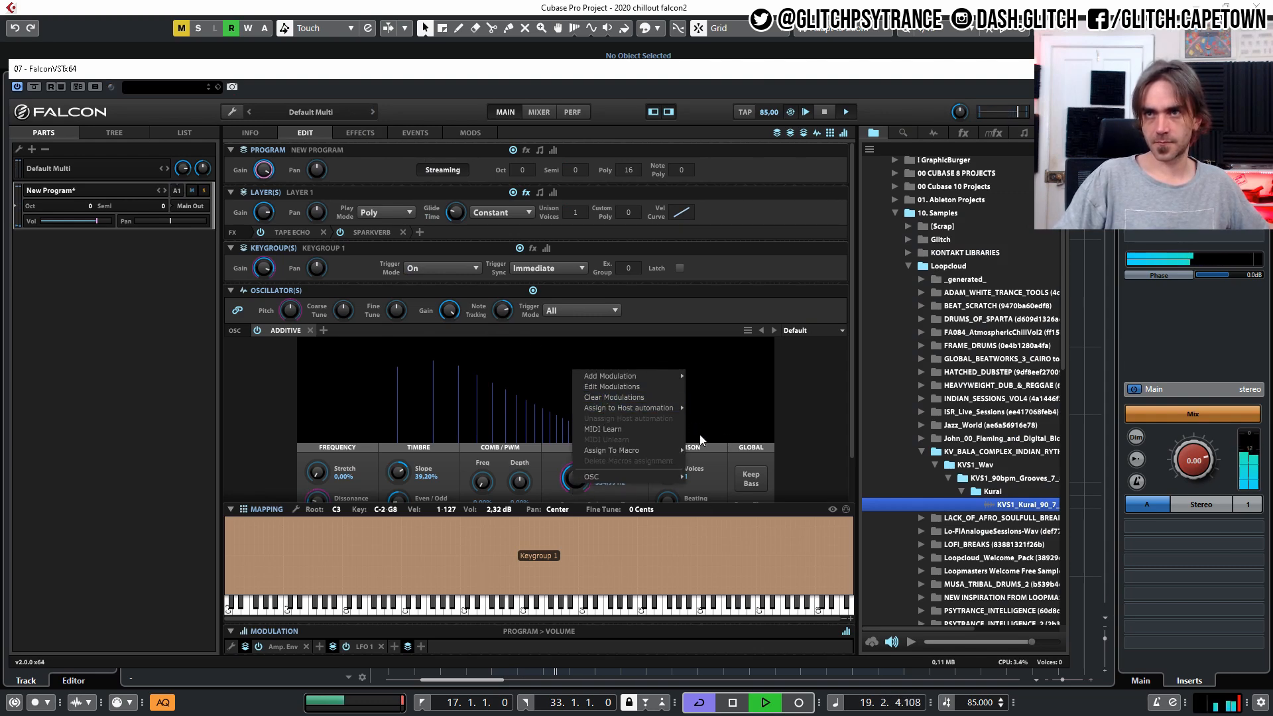
left_click(612, 386)
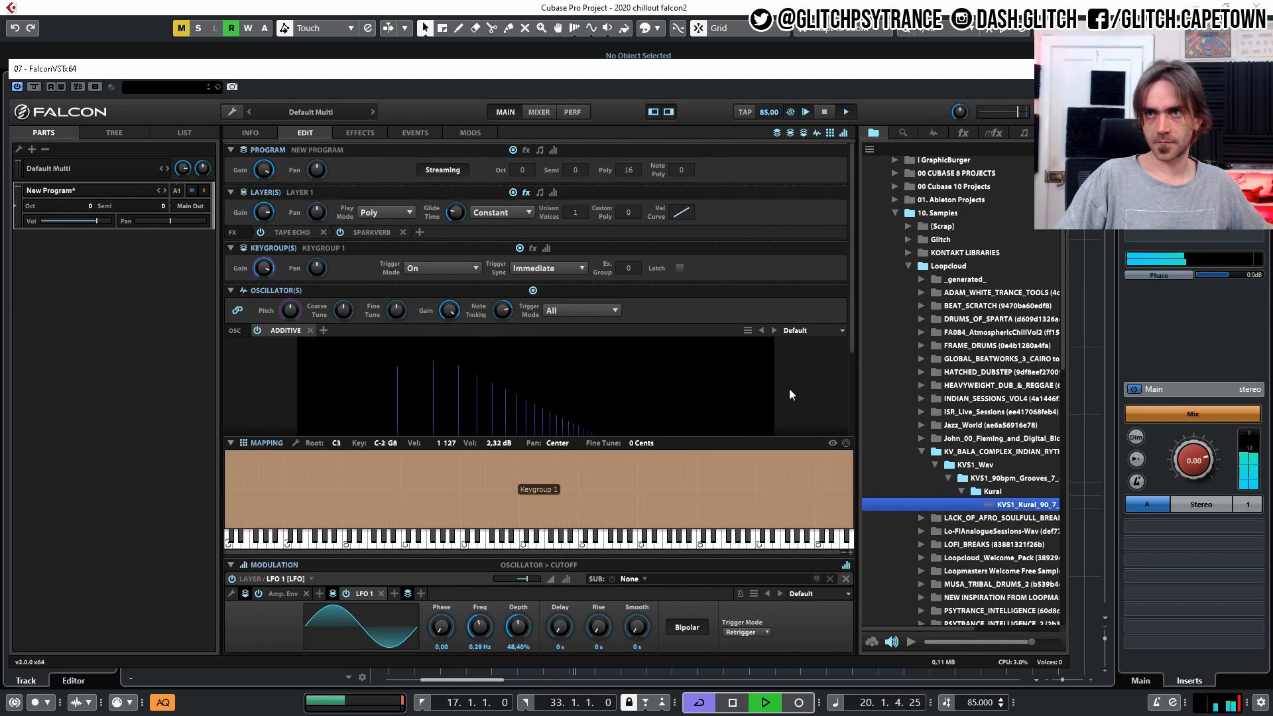
scroll(603, 392, "down", 3)
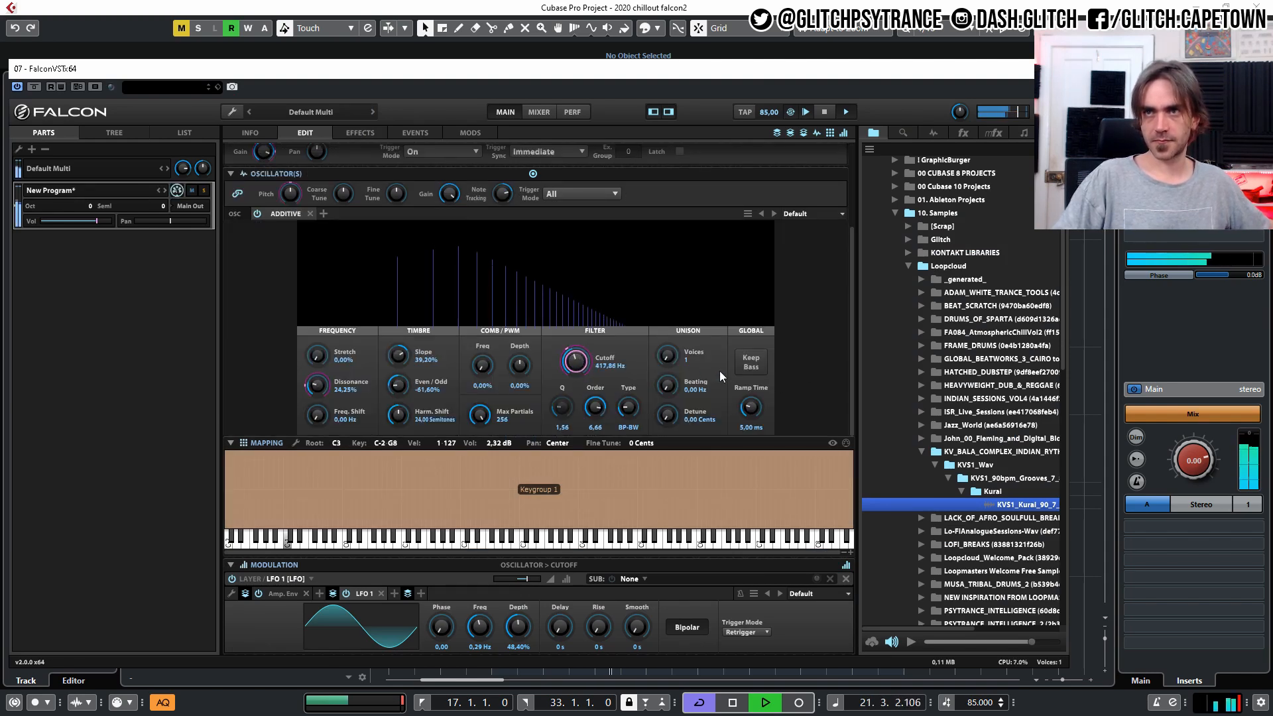
scroll(695, 237, "up", 3)
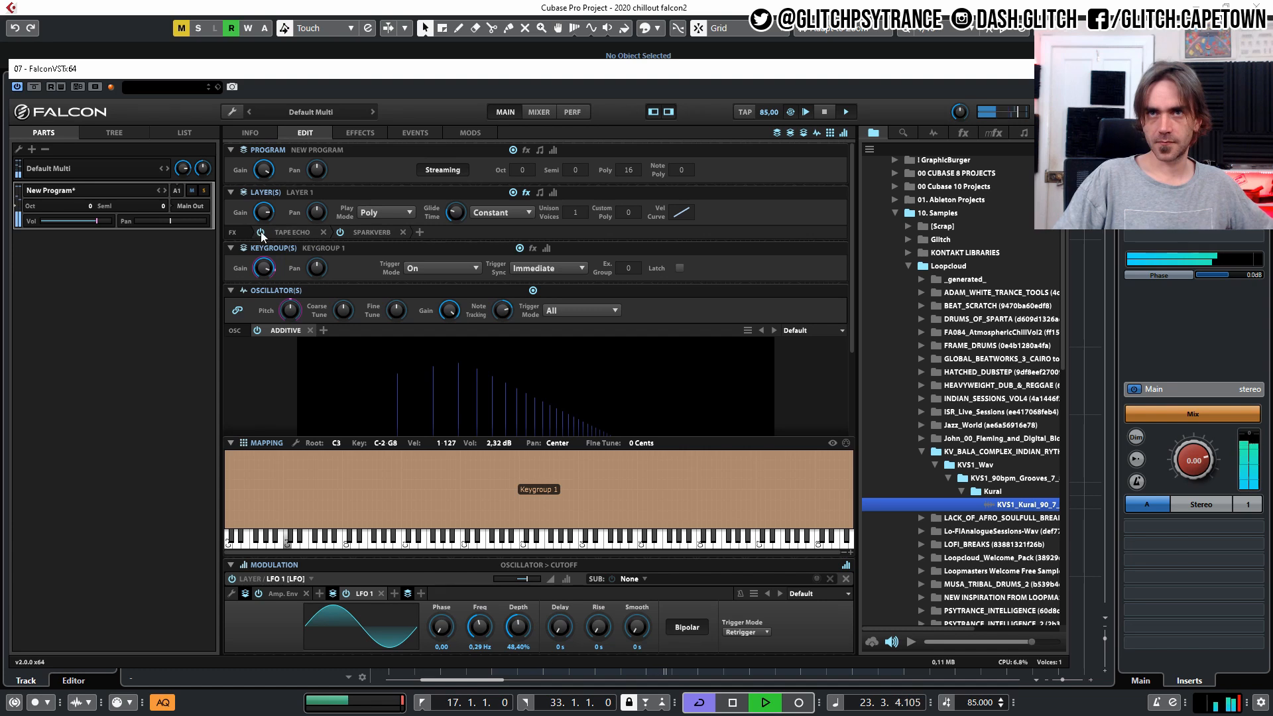
Add a Dual Delay with the Ping Pong 8 stereo preset to the layer and place it before the Tape Echo.
left_click(420, 230)
mouse_move(464, 242)
mouse_move(577, 249)
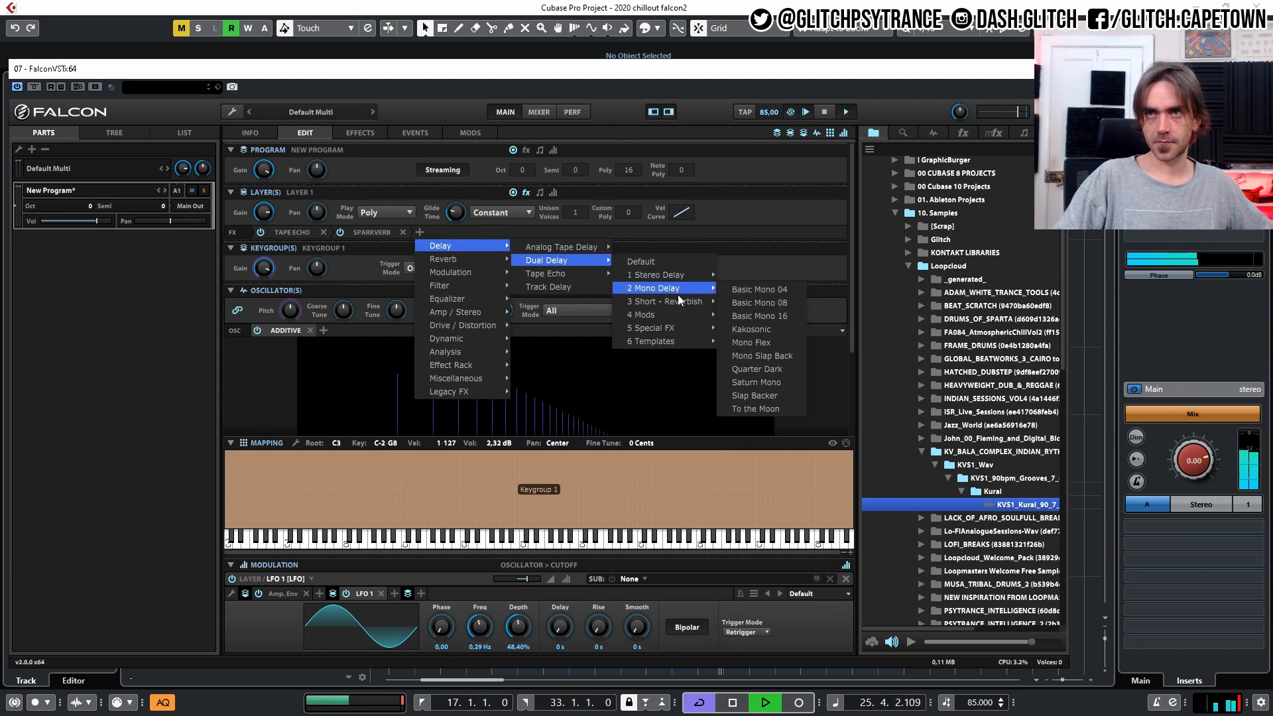
mouse_move(662, 276)
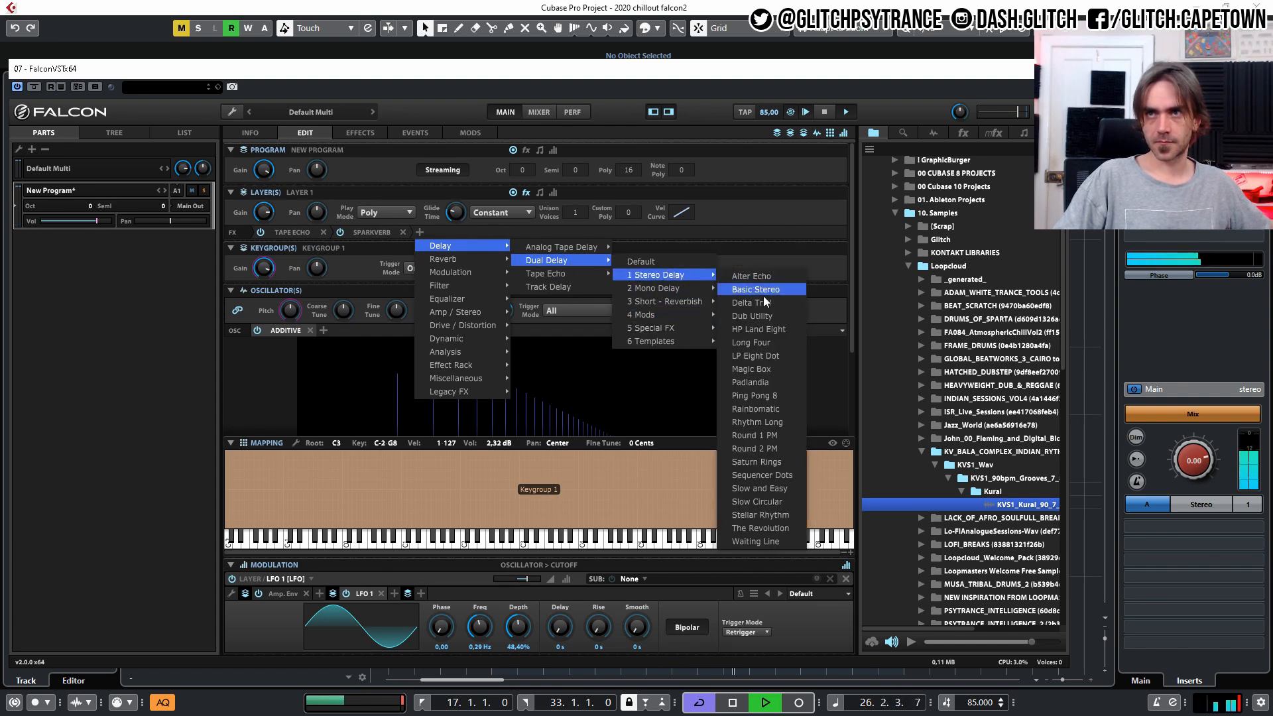
left_click(775, 396)
left_click_drag(434, 233, 281, 233)
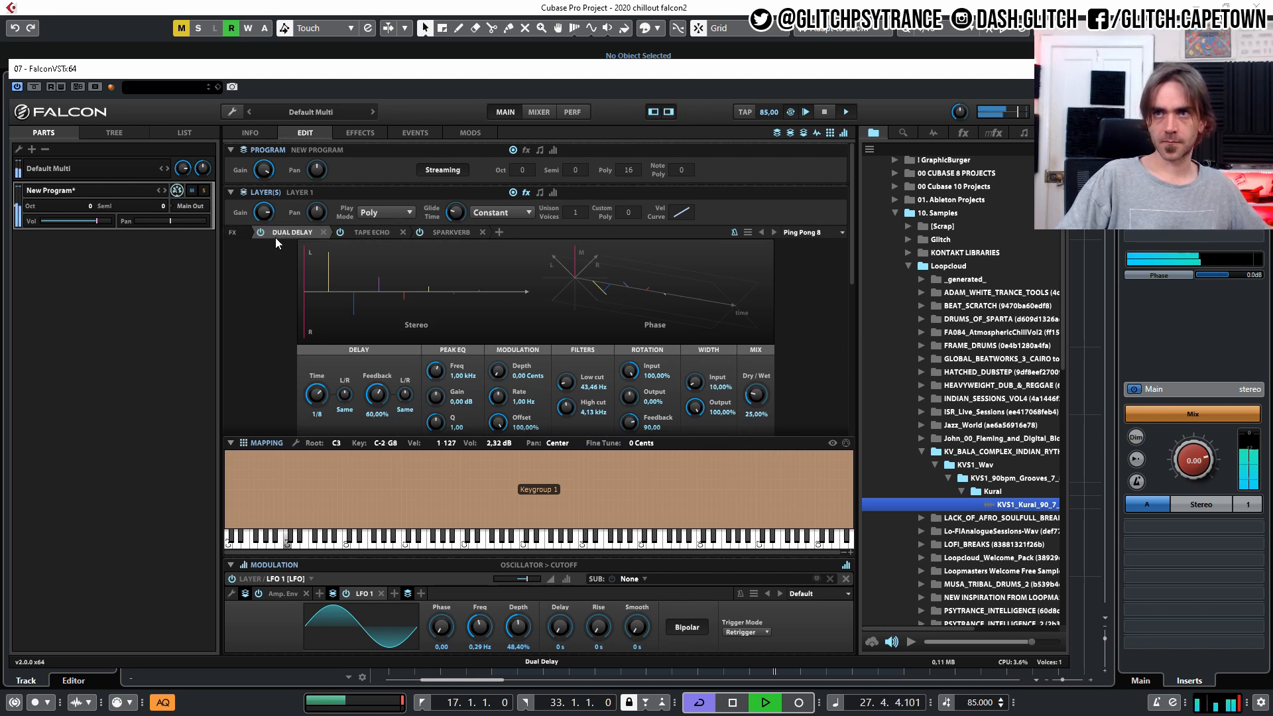
Set the Dual Delay's Feedback to 76.00% and Dry/Wet to 41.80%.
left_click_drag(760, 395, 761, 388)
left_click_drag(389, 410, 388, 377)
mouse_move(757, 396)
left_mouse_down()
mouse_move(739, 414)
mouse_move(769, 402)
mouse_move(758, 405)
left_mouse_up()
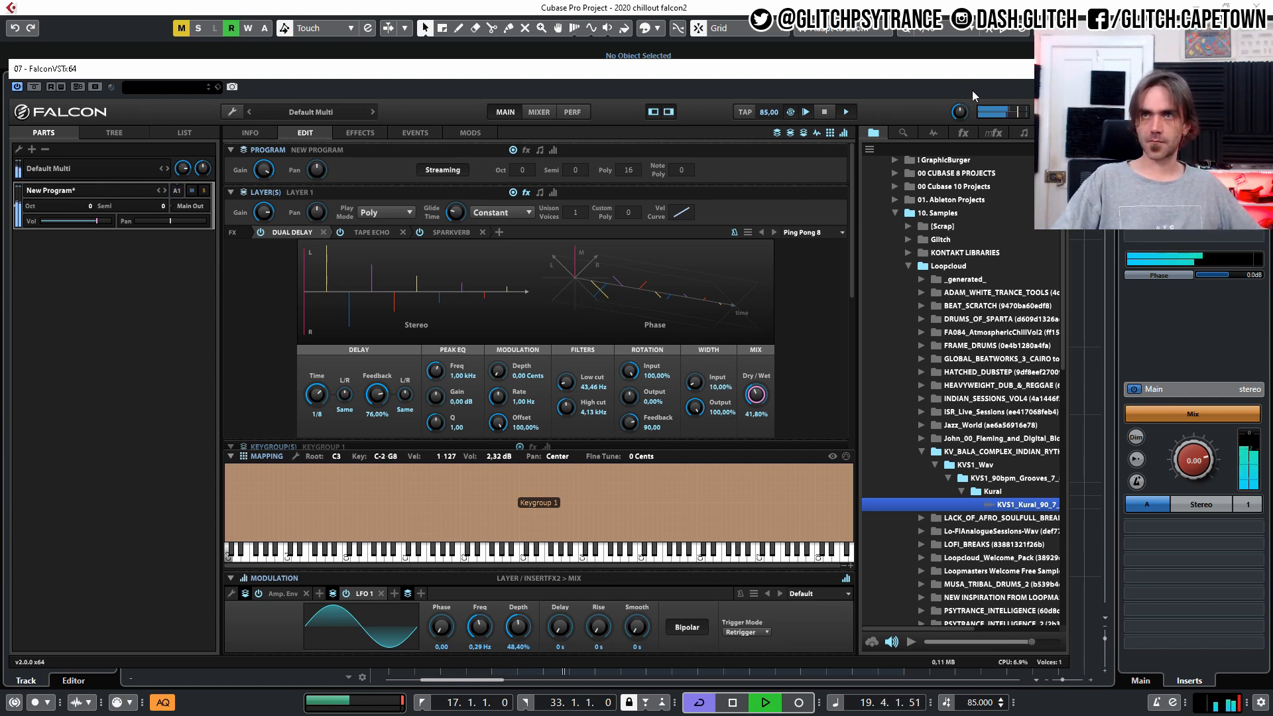
Lower the Dual Delay's Dry/Wet to 31.25%, set its Output rotation to -35.16%, and stop playback.
scroll(809, 320, "down", 5)
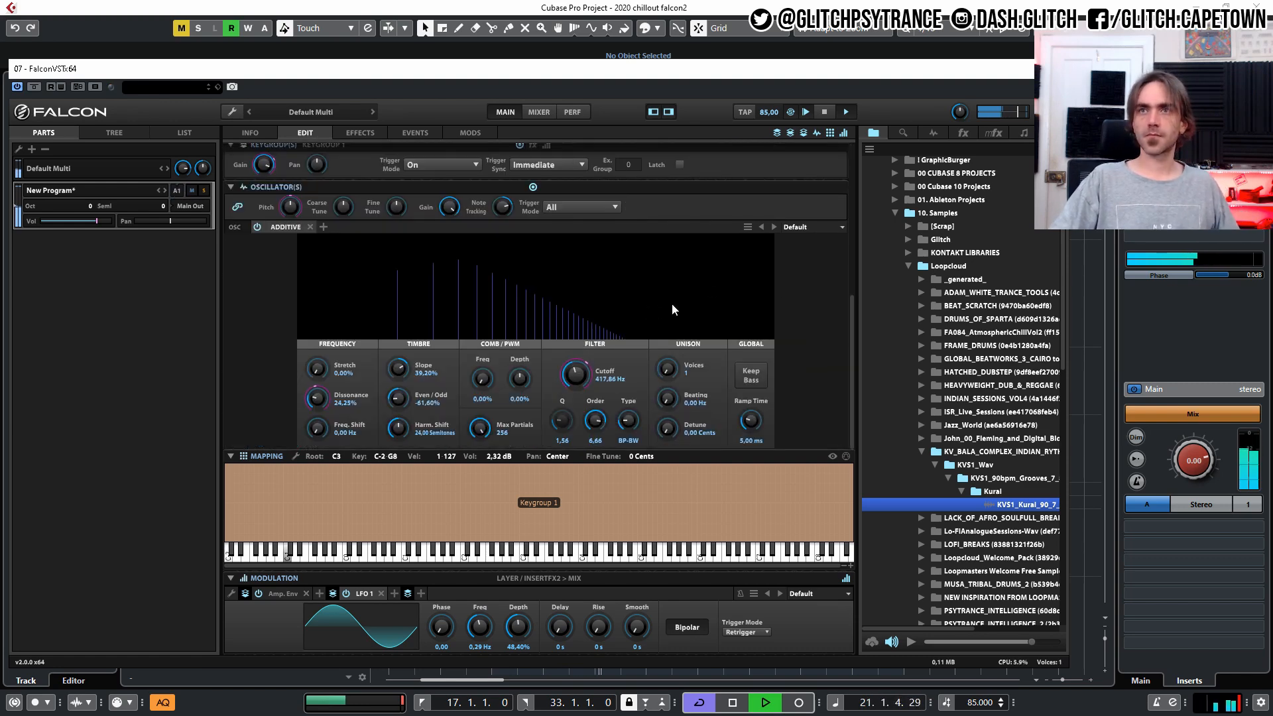
scroll(743, 345, "up", 5)
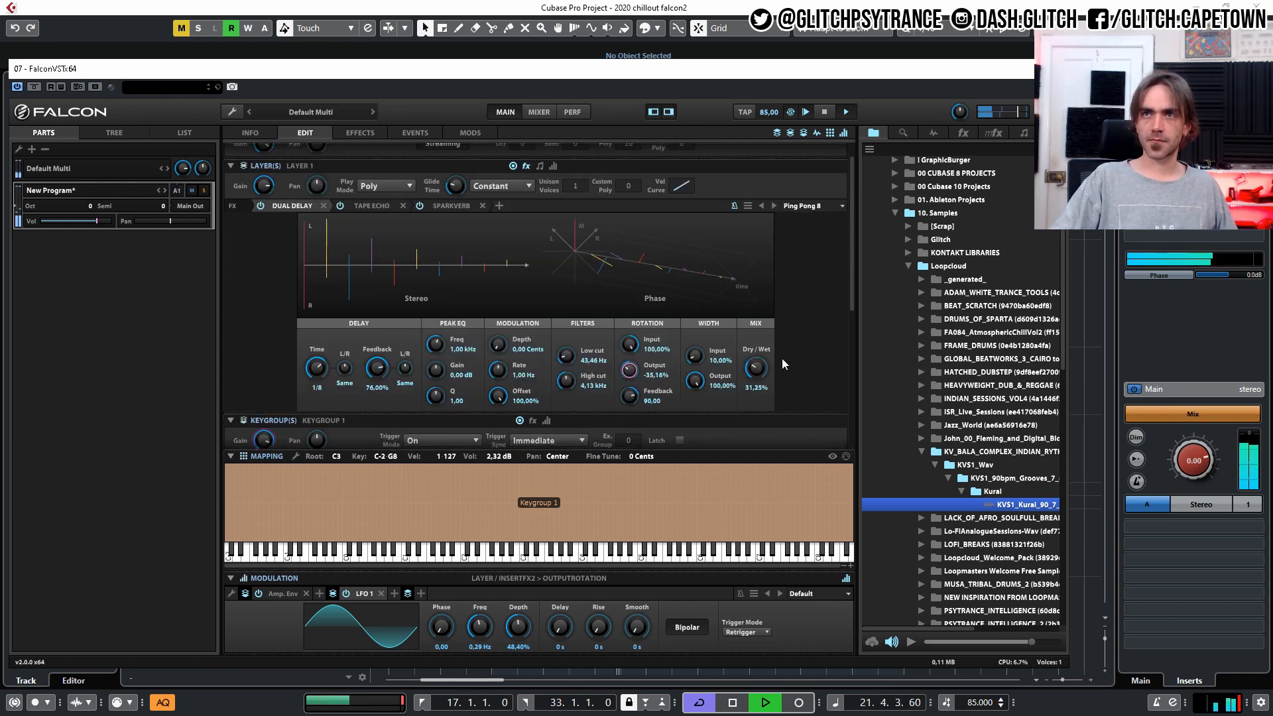
scroll(782, 368, "down", 2)
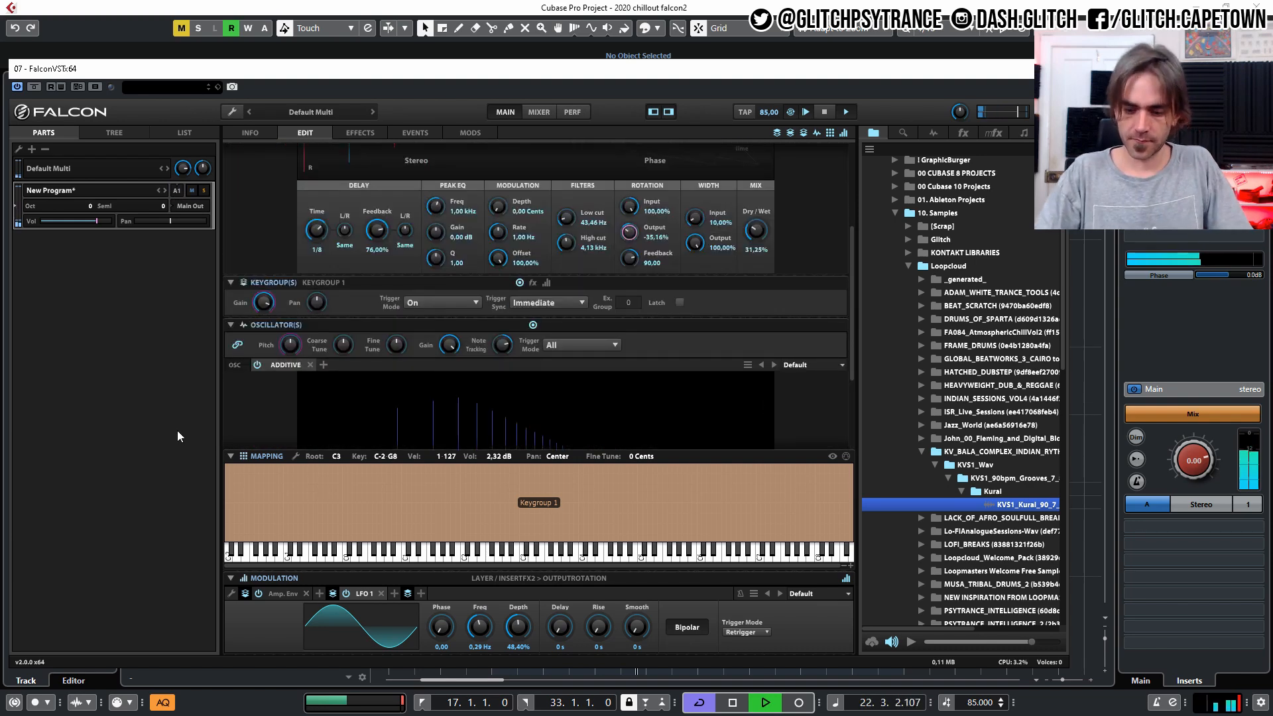
key("space")
Add a default 3 Band Shelf equalizer to the keygroup and set its Gain Low to -24.00 dB.
scroll(351, 254, "down", 2)
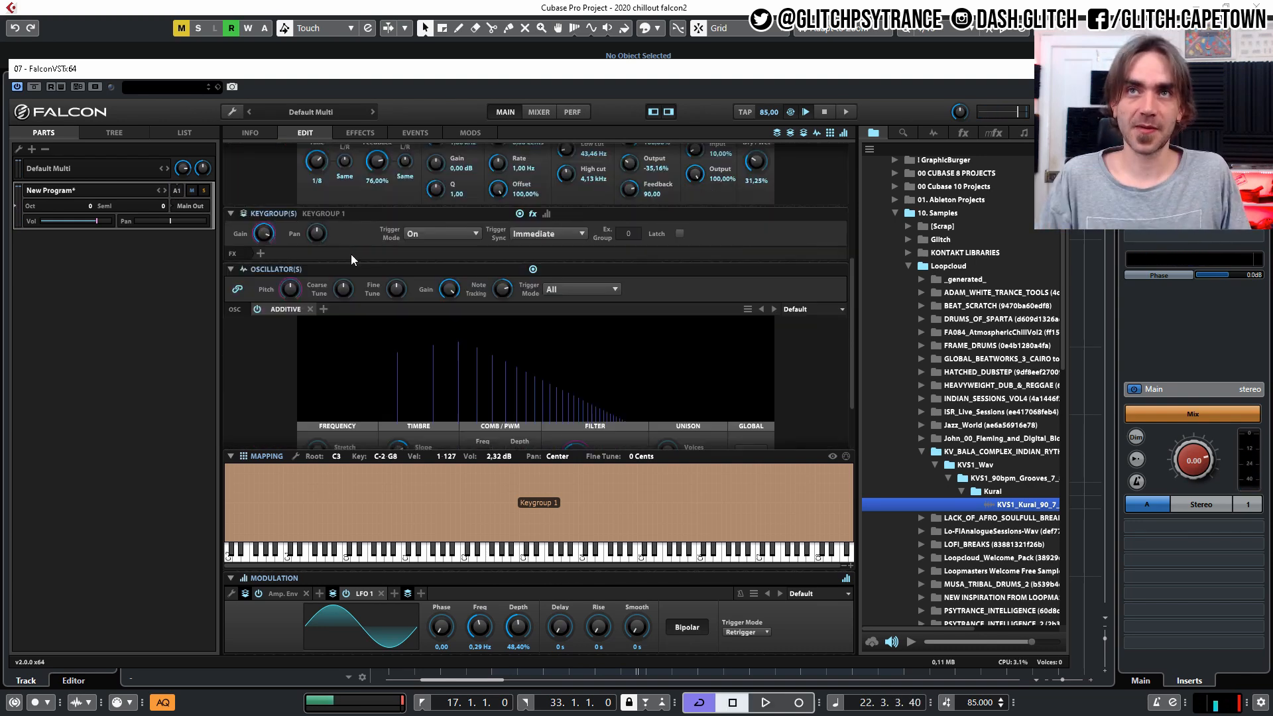
left_click(260, 256)
mouse_move(293, 321)
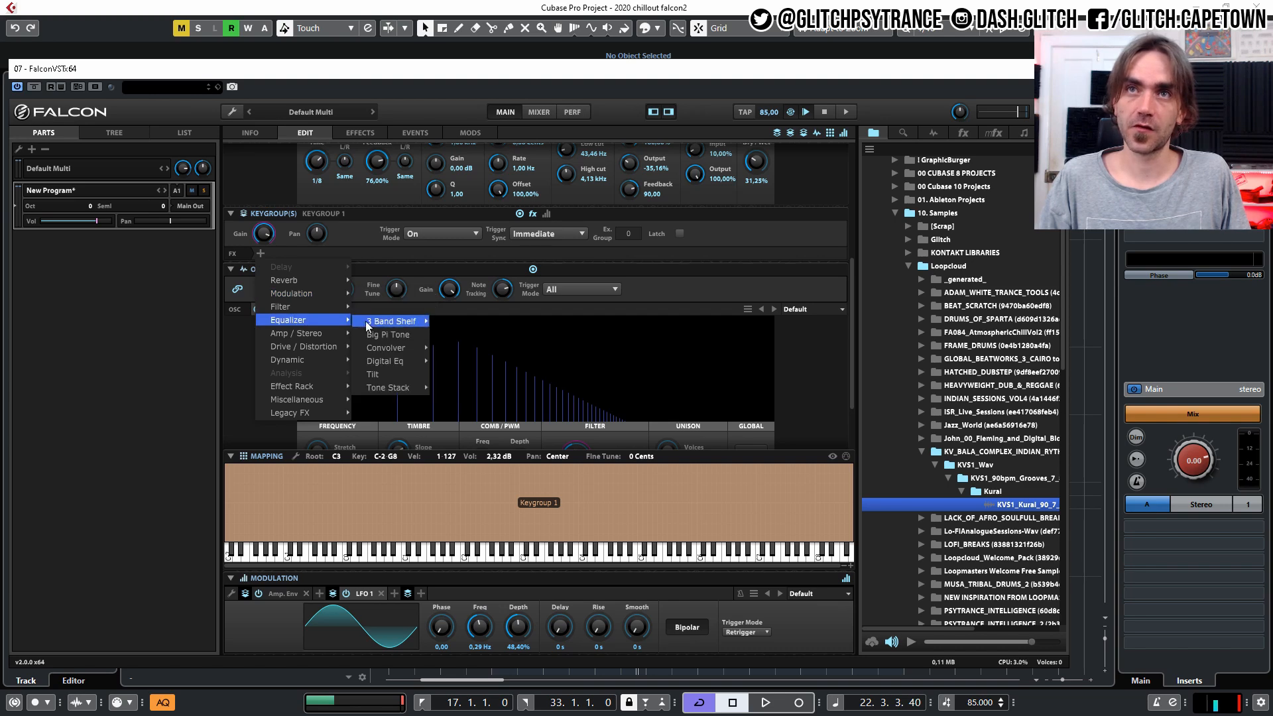
mouse_move(381, 323)
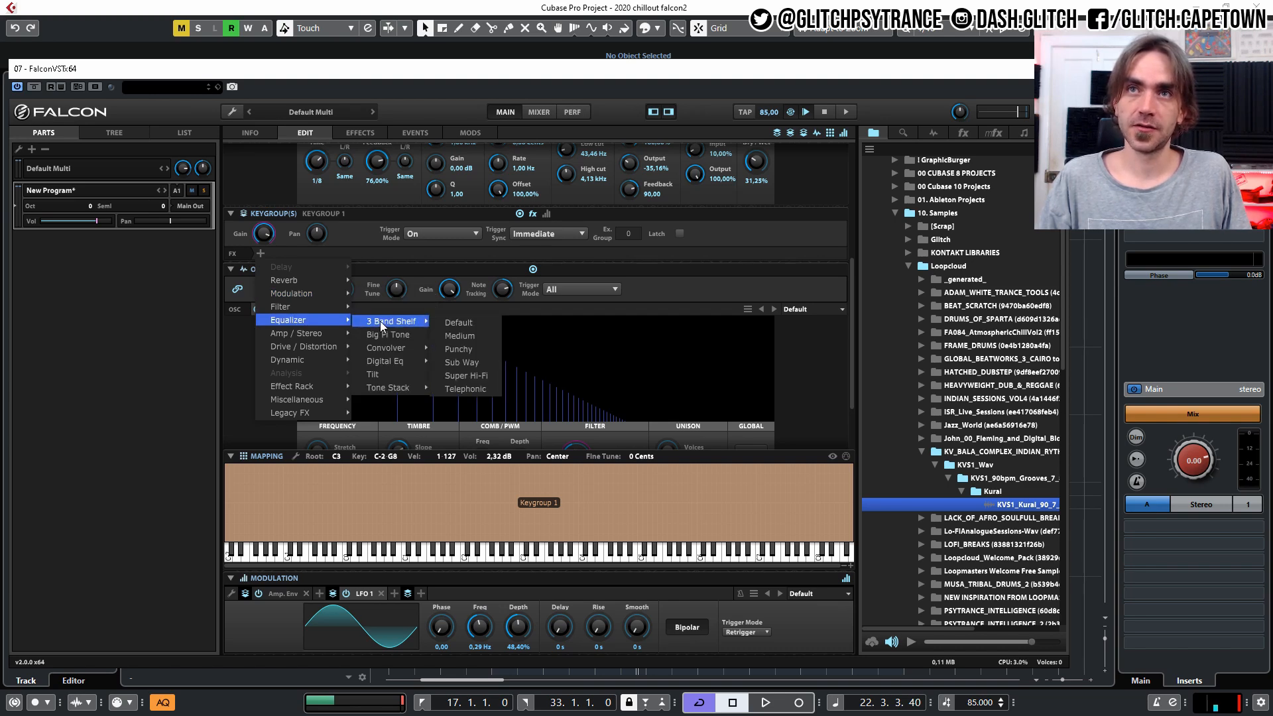
left_click(458, 323)
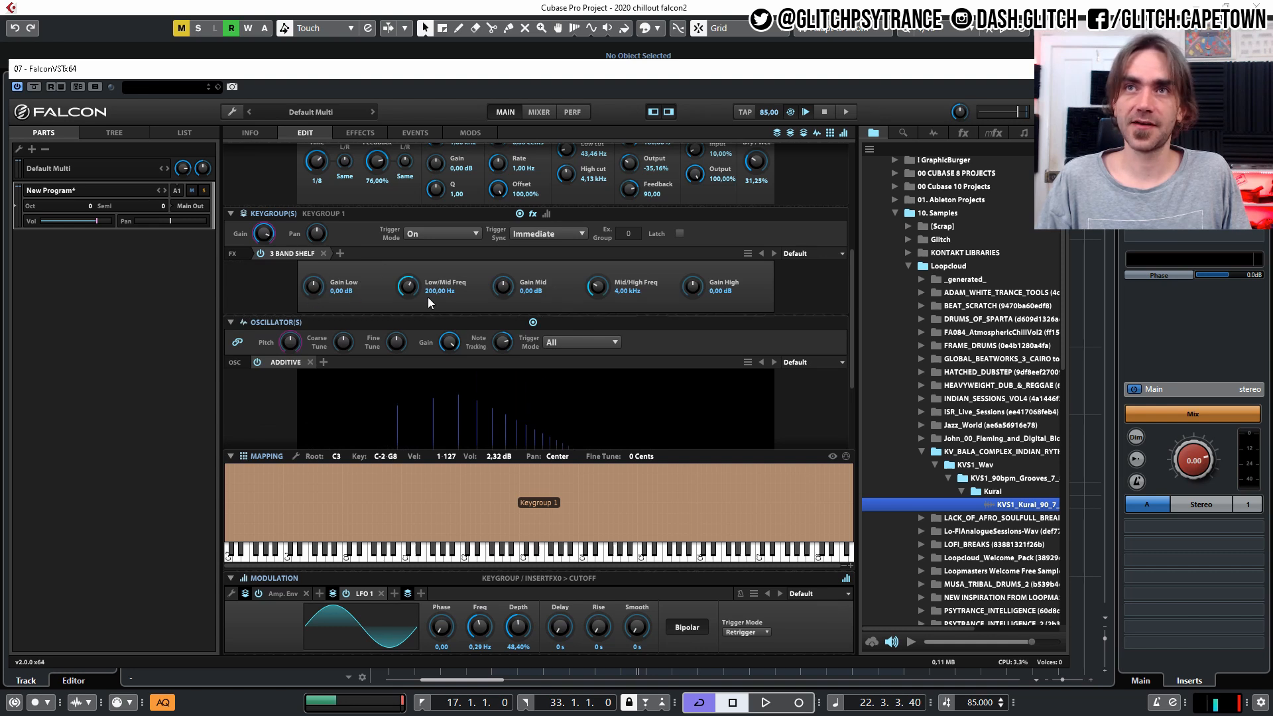
left_click_drag(331, 284, 277, 479)
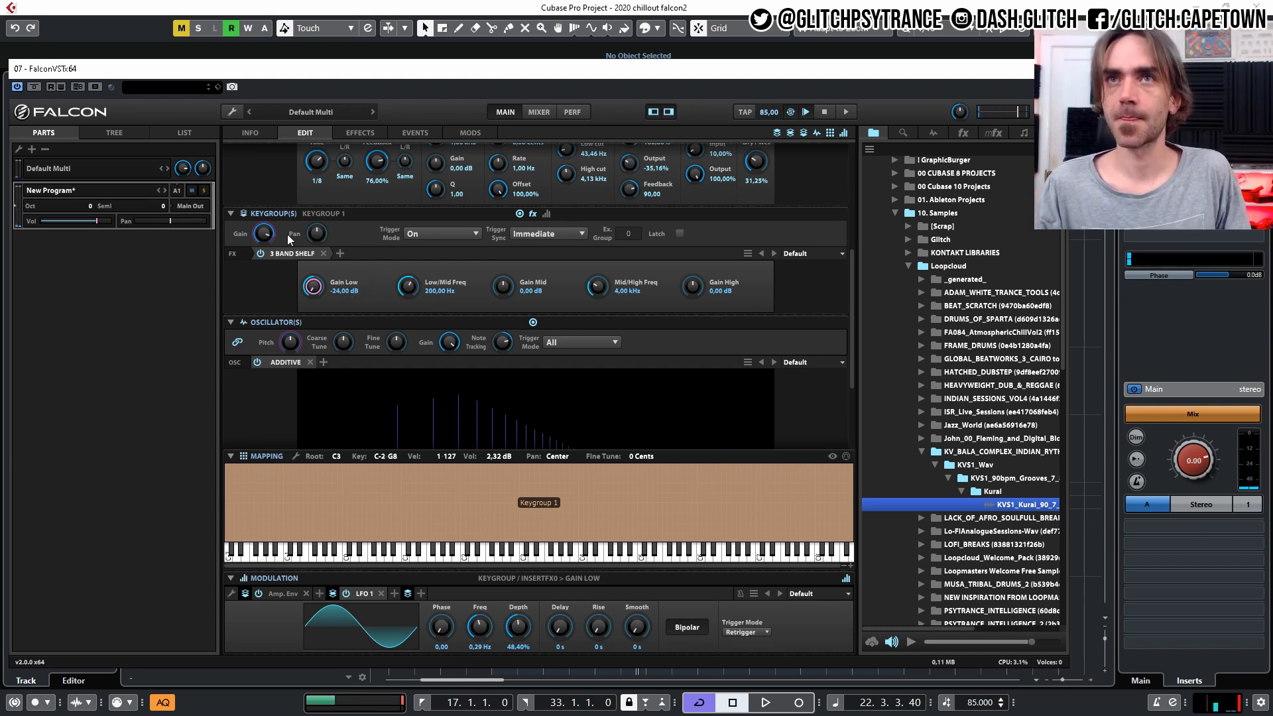
Raise the keygroup gain to 4.79 dB.
left_click(265, 233)
scroll(265, 233, "up", 2)
right_click(265, 233)
mouse_move(314, 240)
left_click(234, 288)
left_click_drag(266, 234, 266, 228)
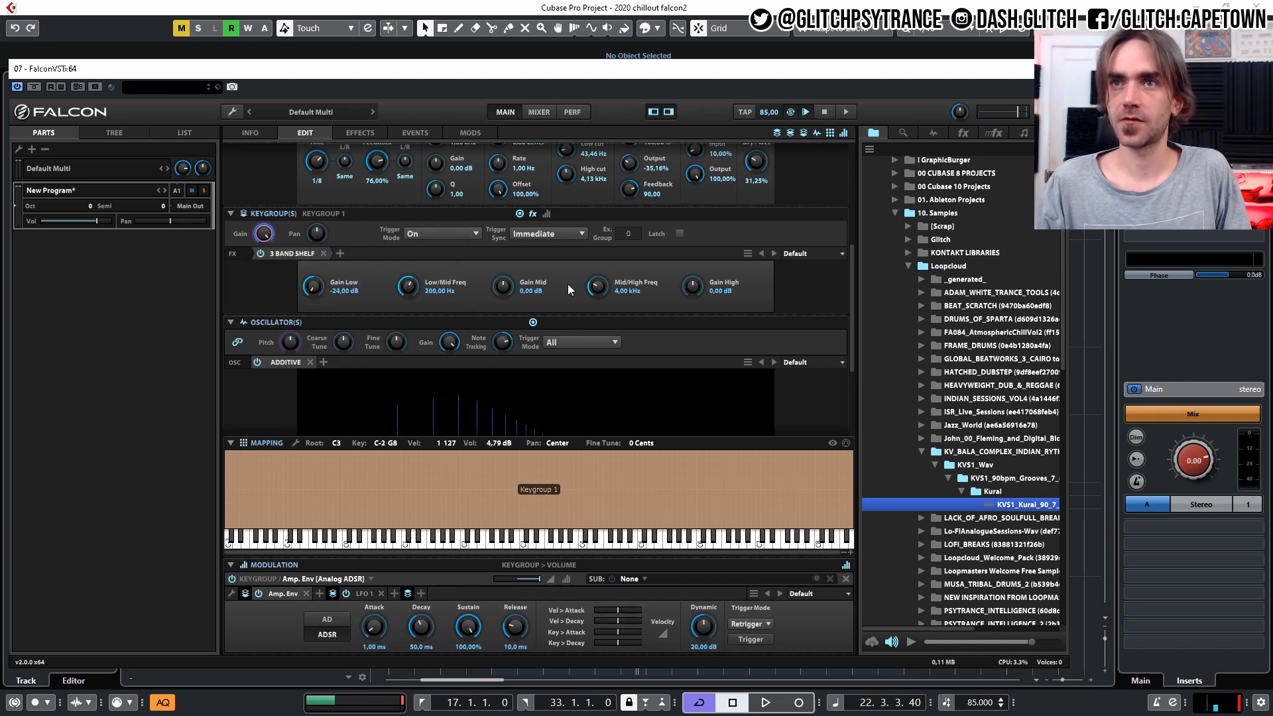
scroll(648, 418, "up", 6)
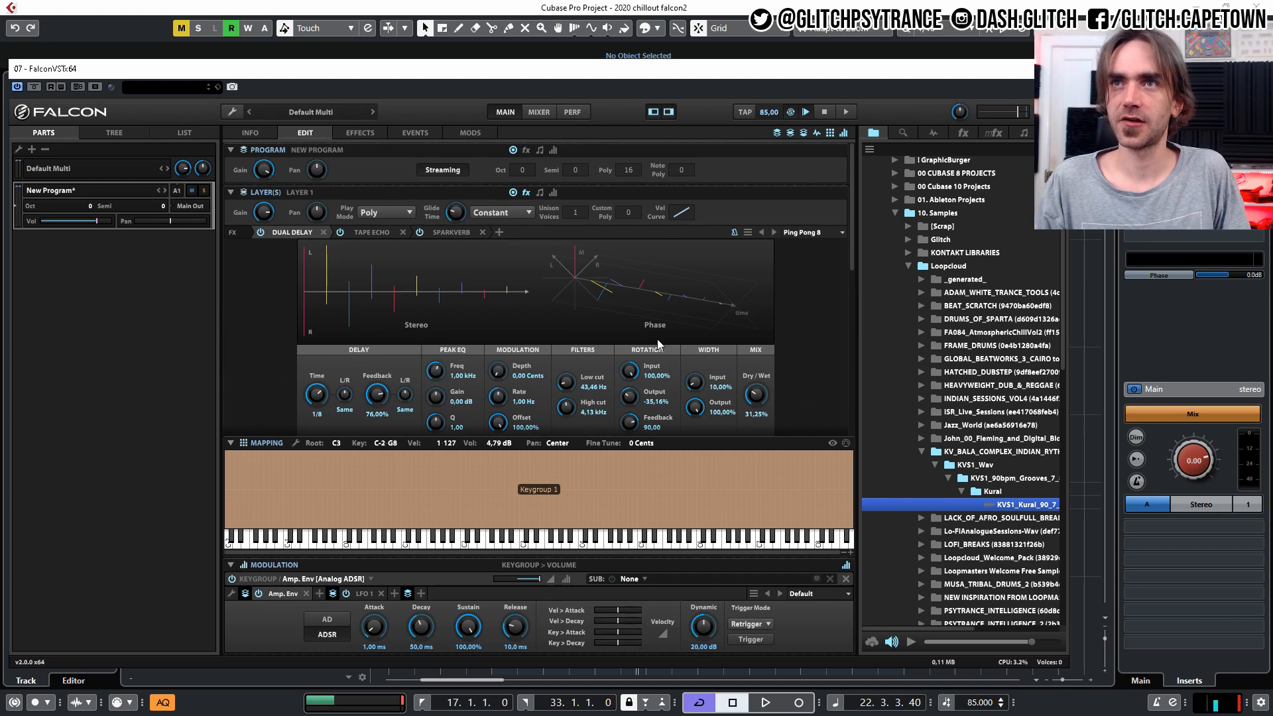
scroll(544, 285, "down", 6)
scroll(748, 356, "up", 6)
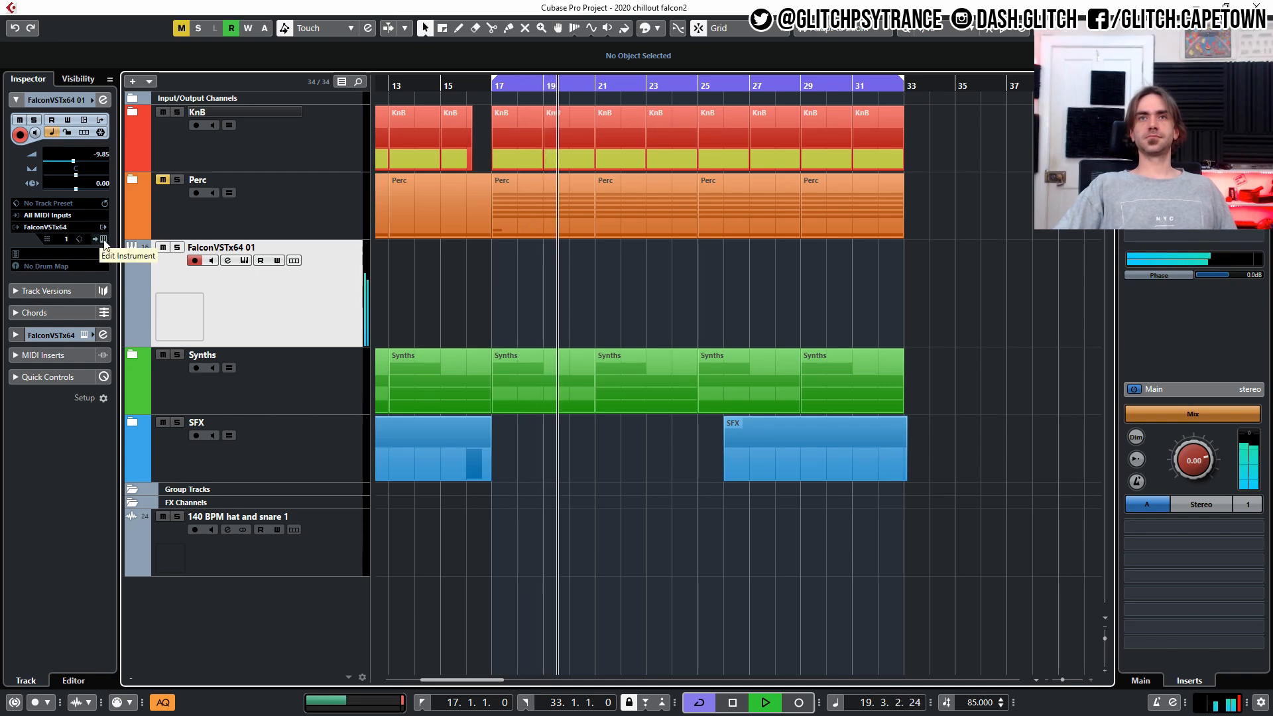
Reopen the Falcon instrument editor during playback and create a new empty program.
left_click(102, 239)
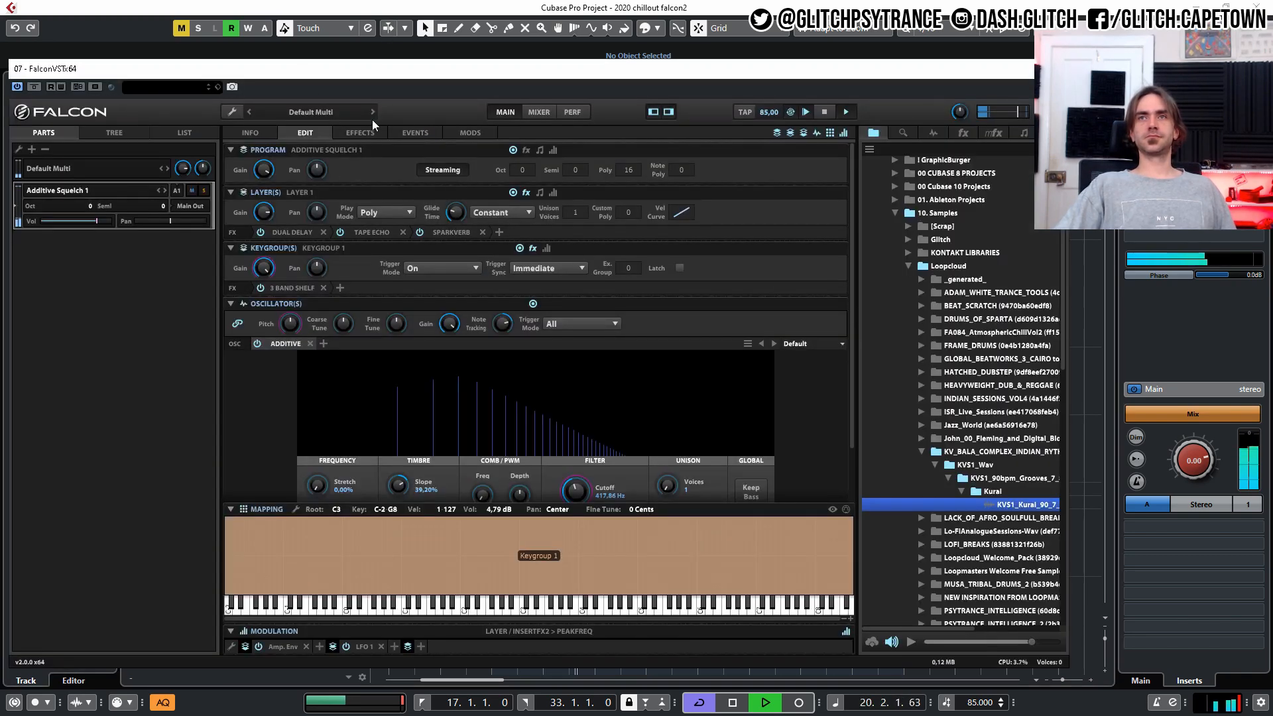
left_click(232, 106)
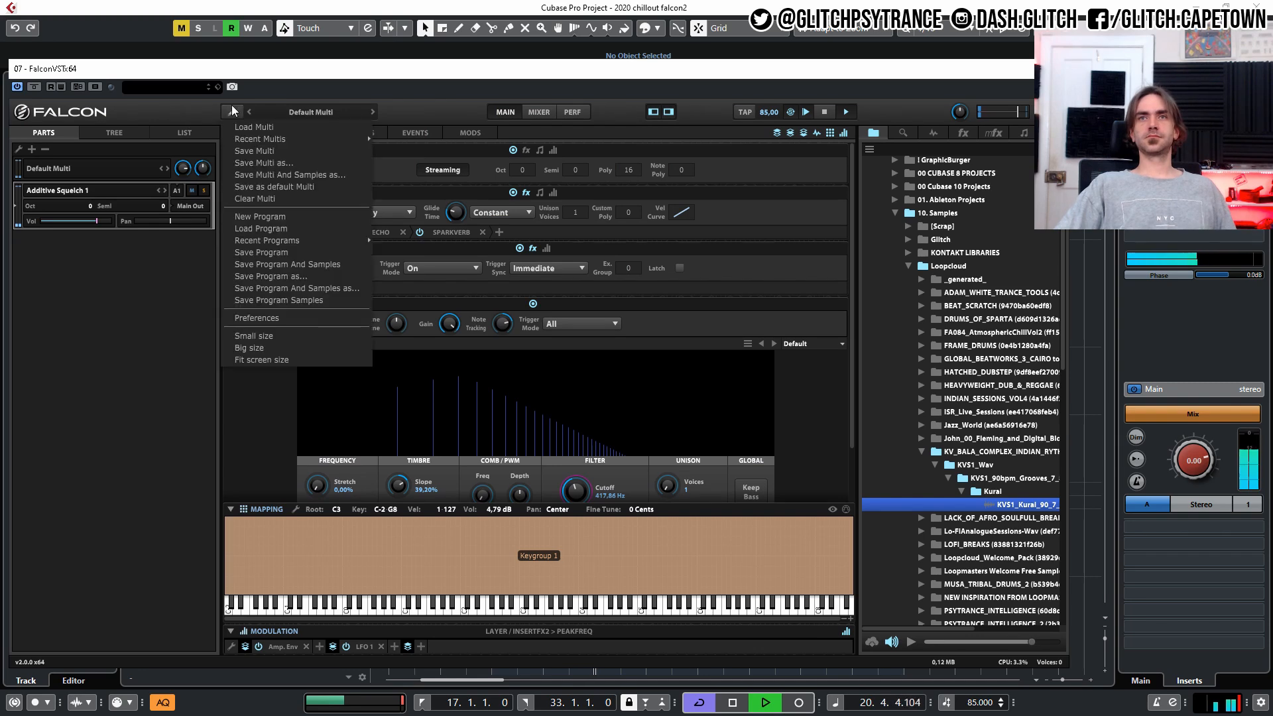
left_click(273, 216)
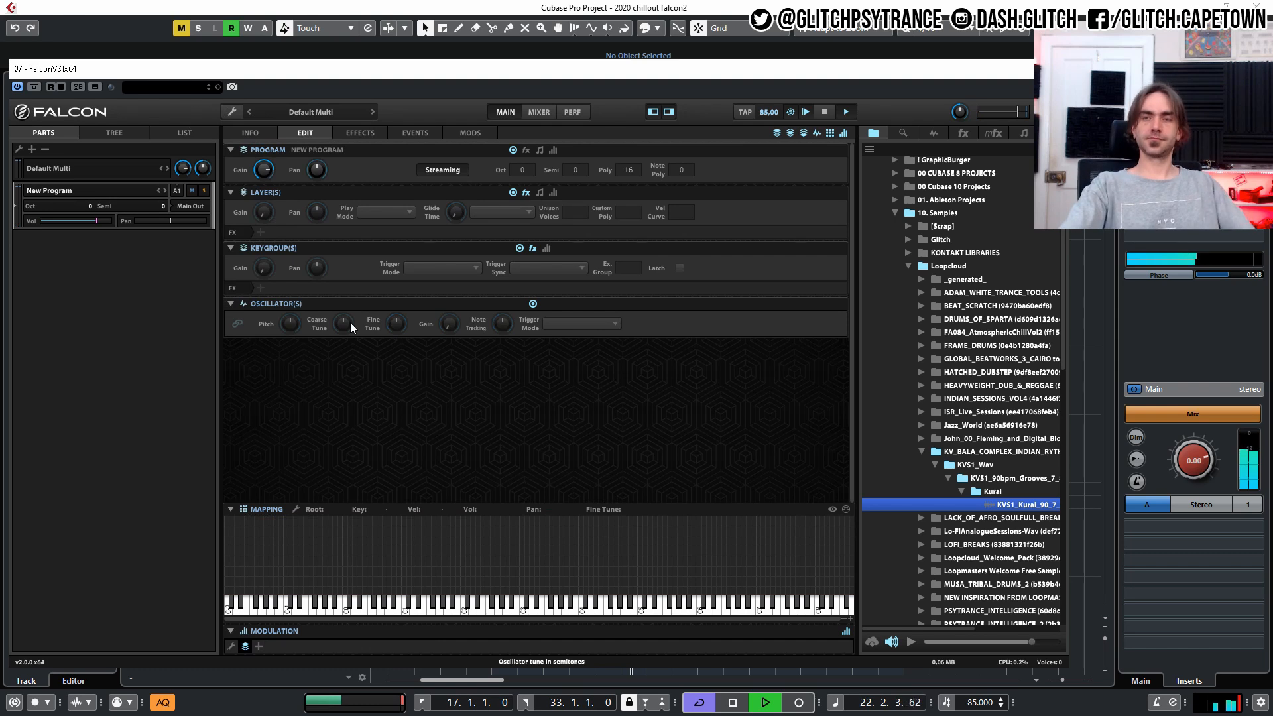
Stop playback and load an Additive synthesis oscillator into the new empty program.
key("space")
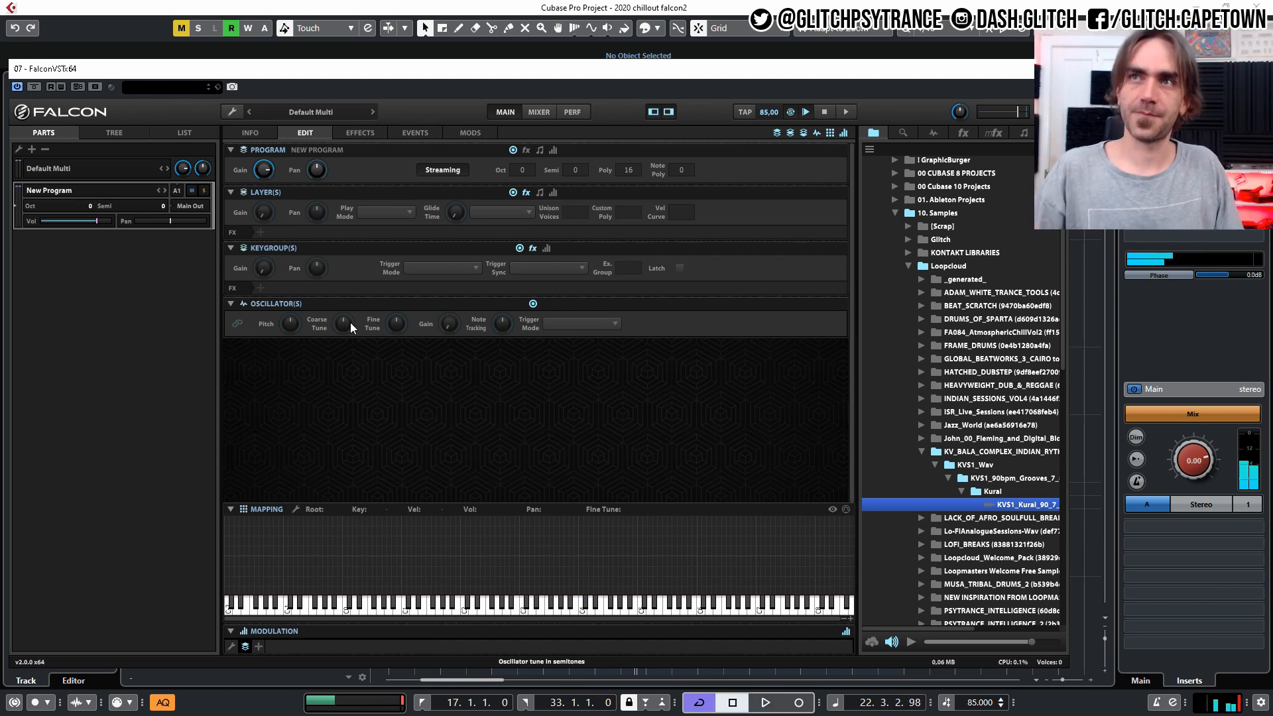
left_click(933, 133)
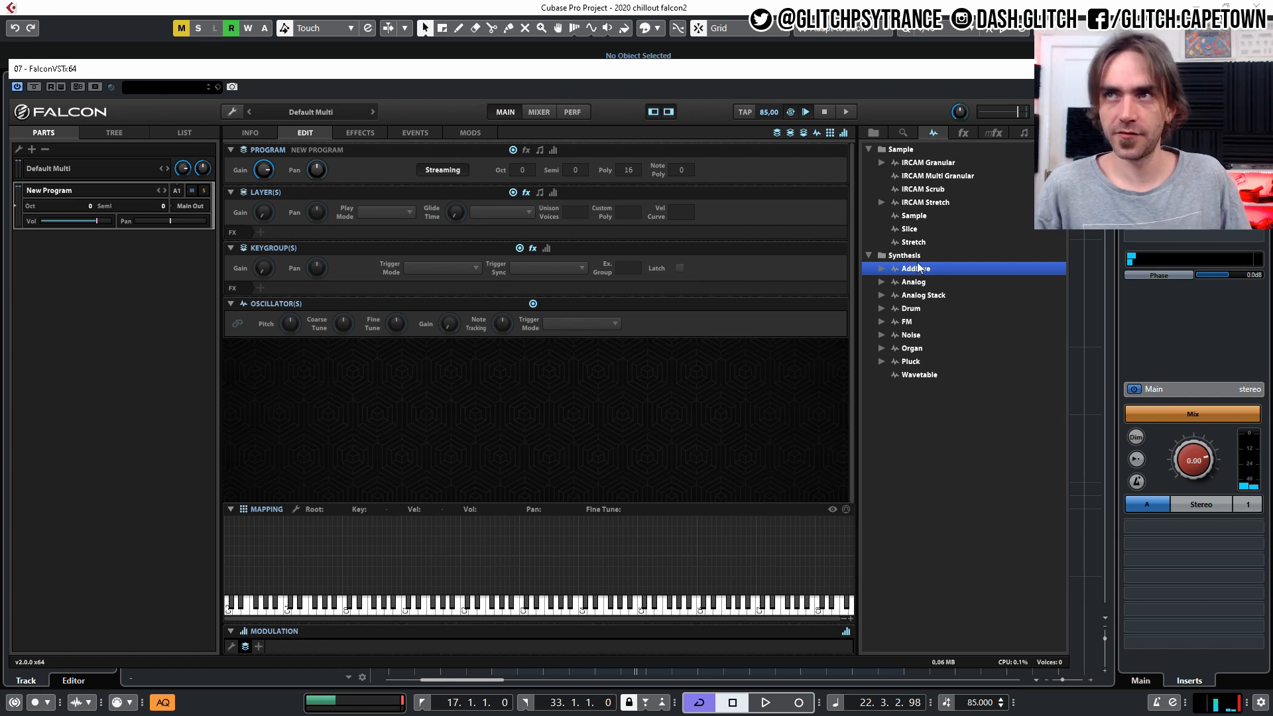
left_click_drag(918, 269, 412, 520)
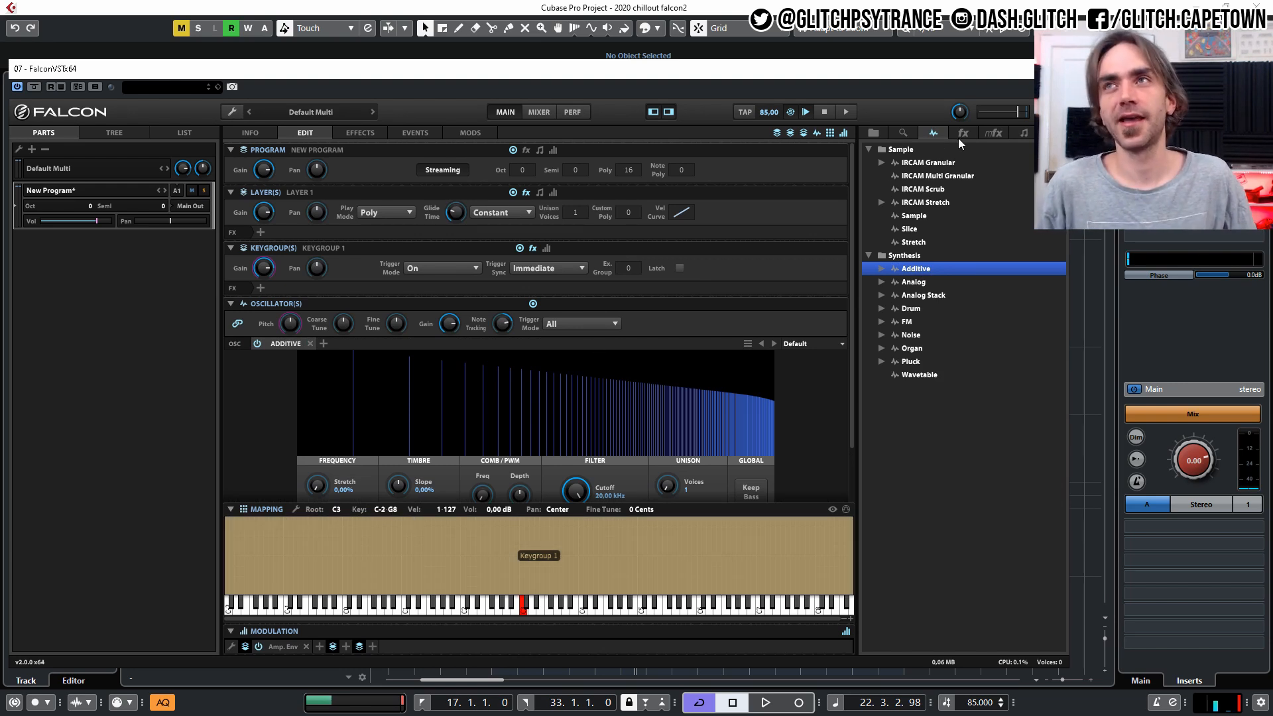
Add the Euclidean Tonal Sequencer script processor to the new program's events.
left_click(1024, 132)
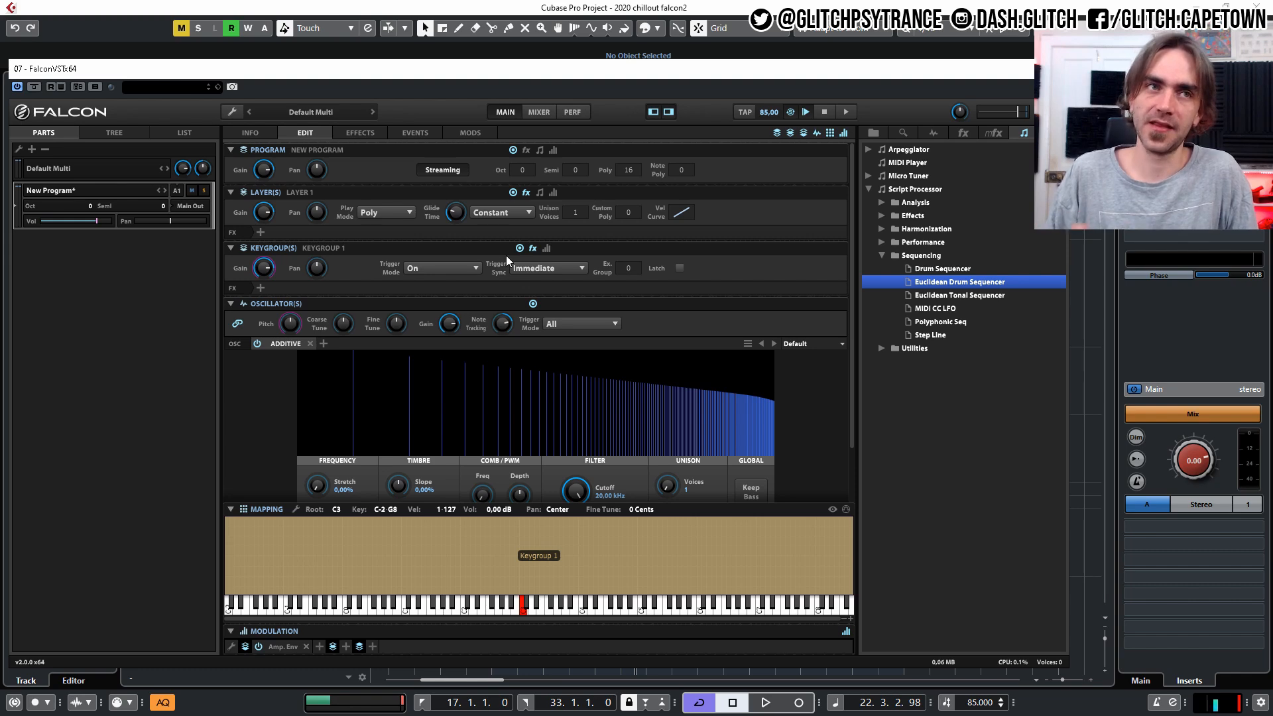
left_click(415, 133)
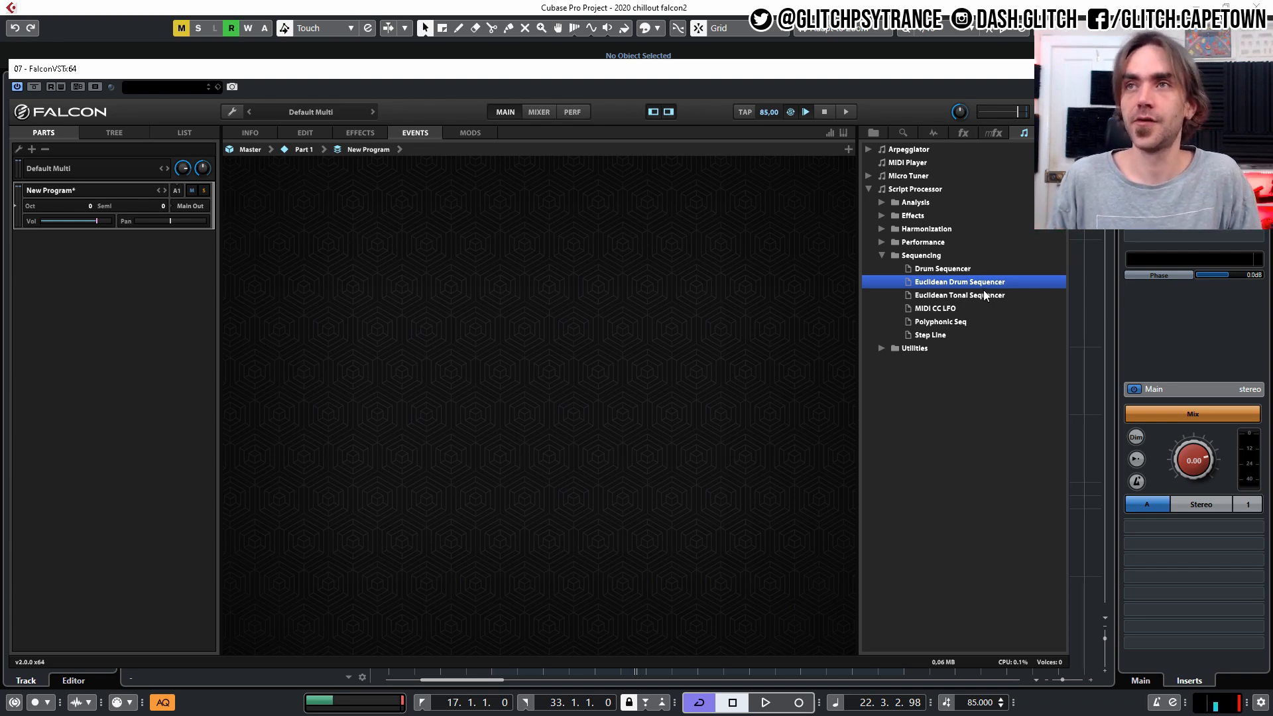
left_click_drag(942, 298, 384, 174)
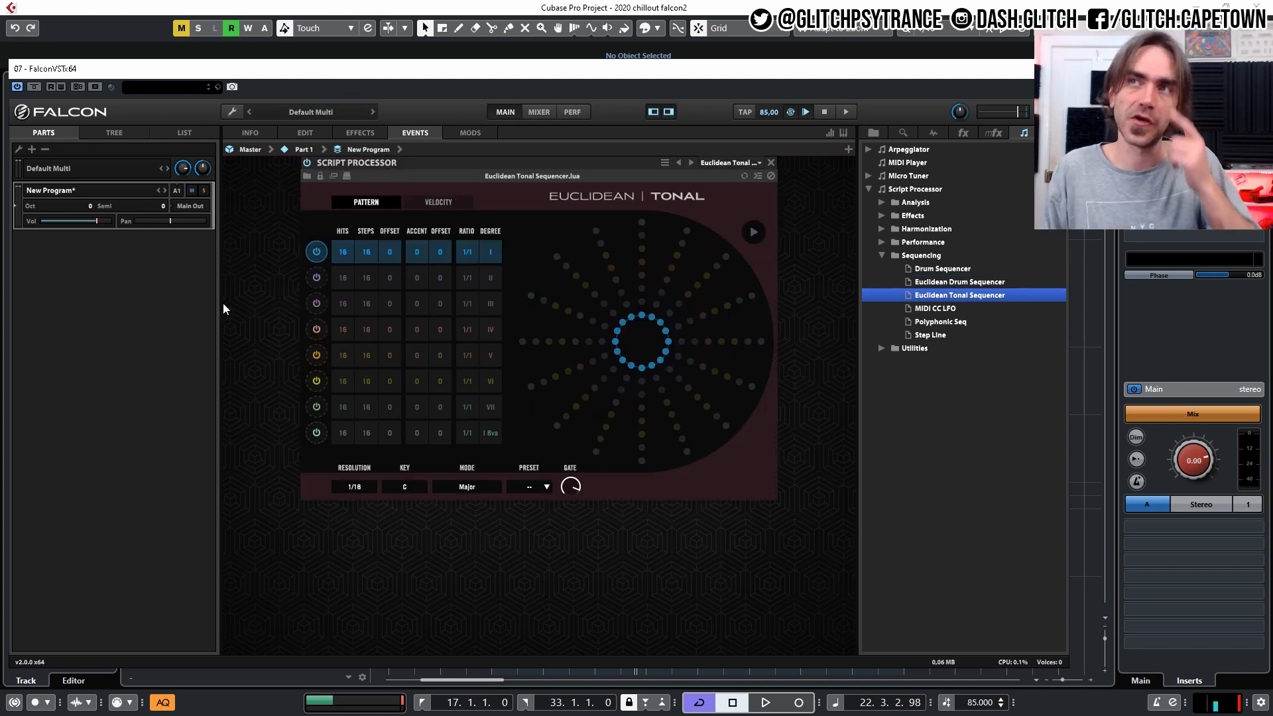
Set the Euclidean Tonal Sequencer's key to Bb and its mode to Harmonic Minor.
left_click(399, 491)
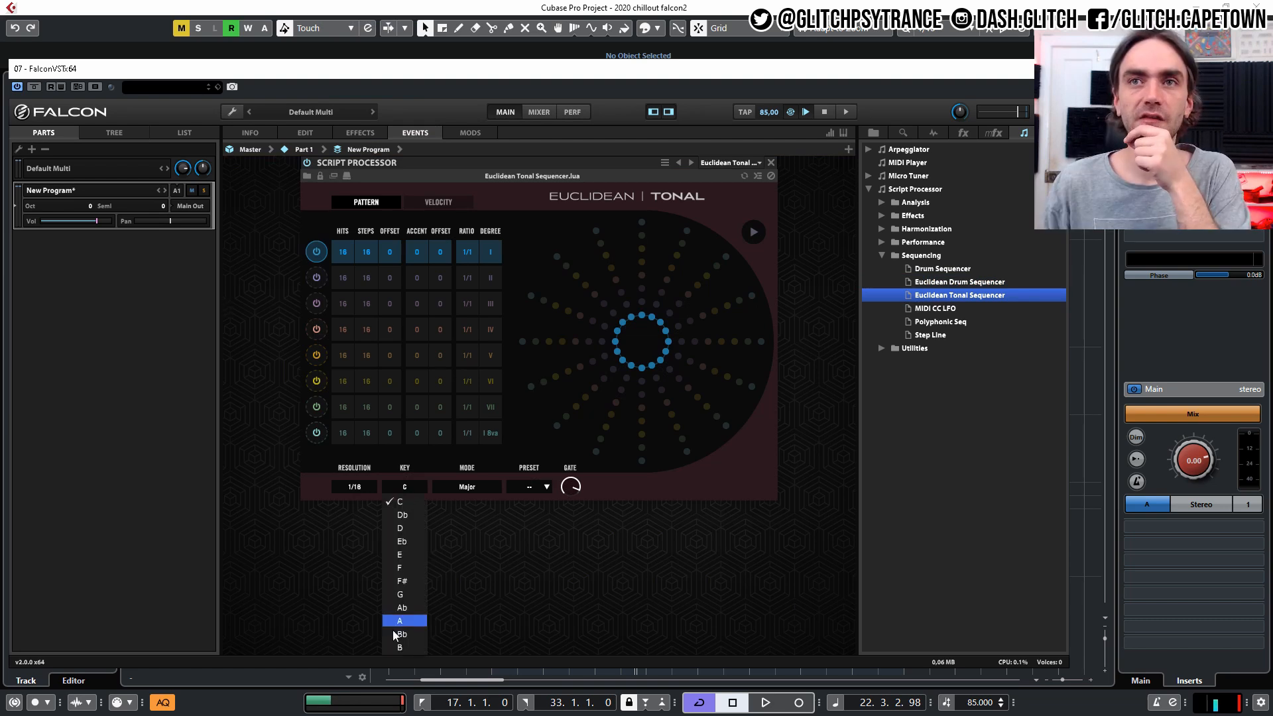
left_click(393, 638)
left_click(452, 486)
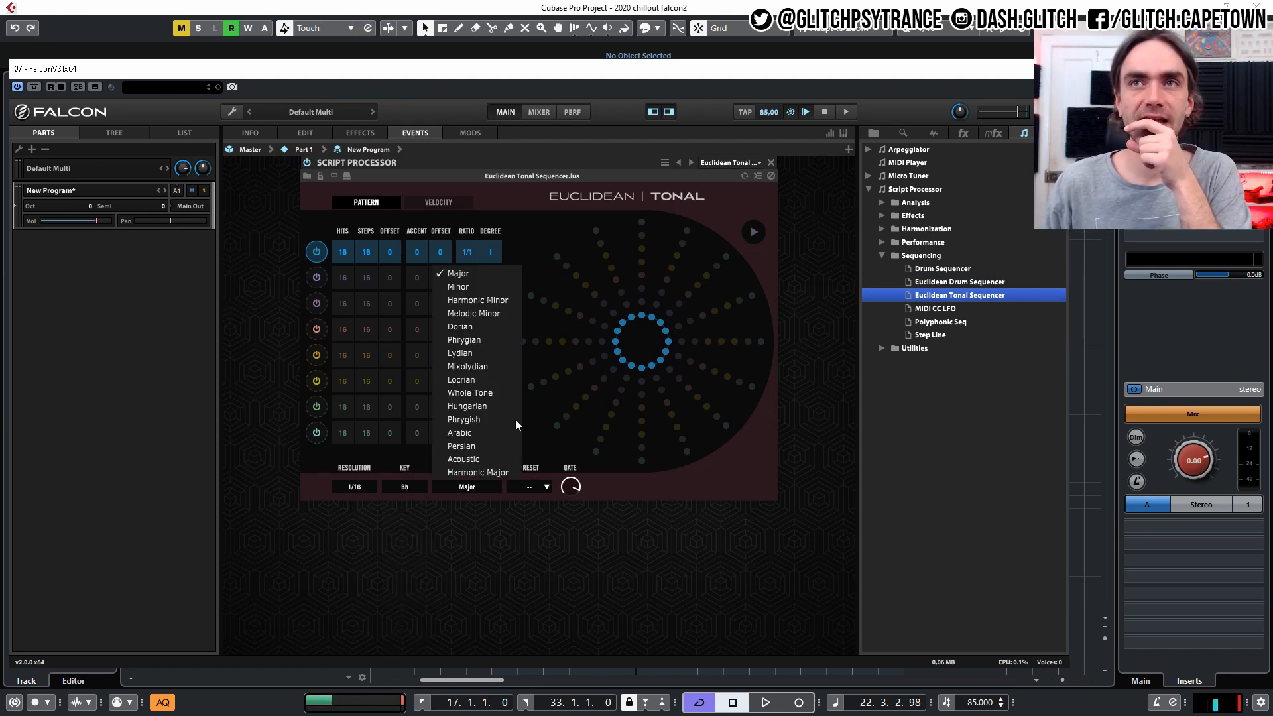
left_click(496, 303)
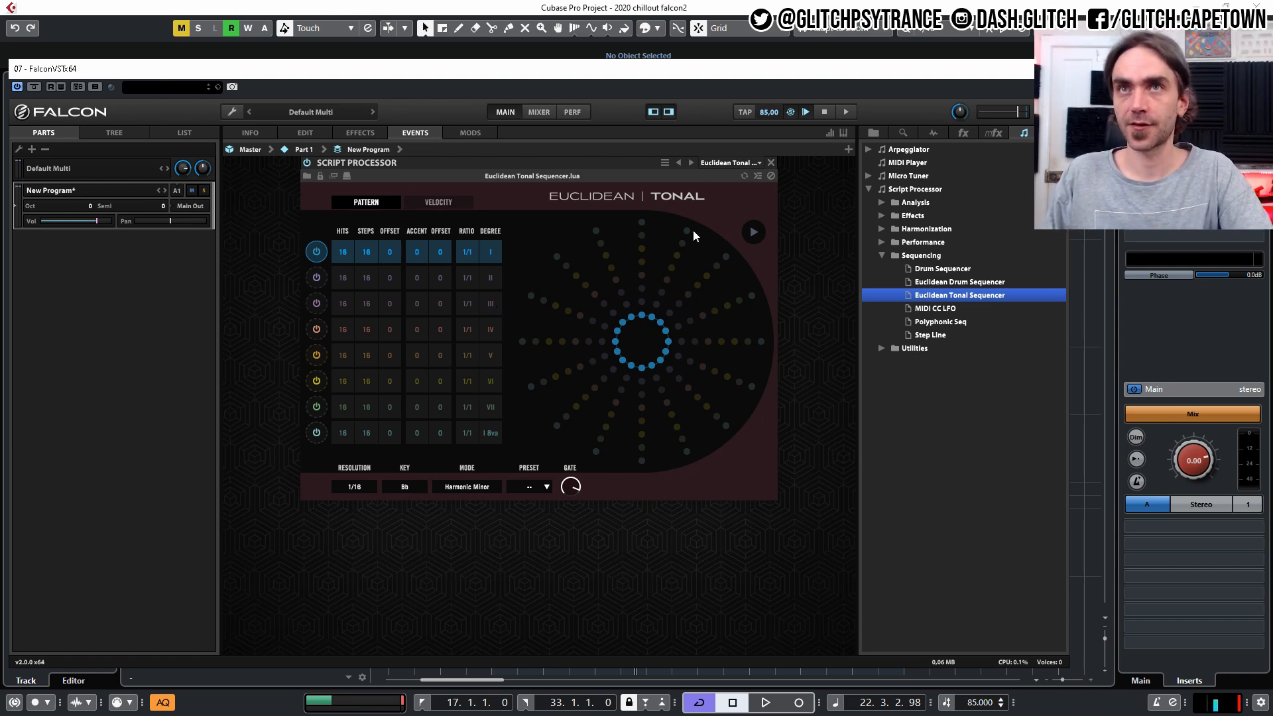
Create a MIDI part on the Falcon track starting at bar 17 and shorten it to four bars.
left_click_drag(964, 72, 0, 93)
double_click(512, 317)
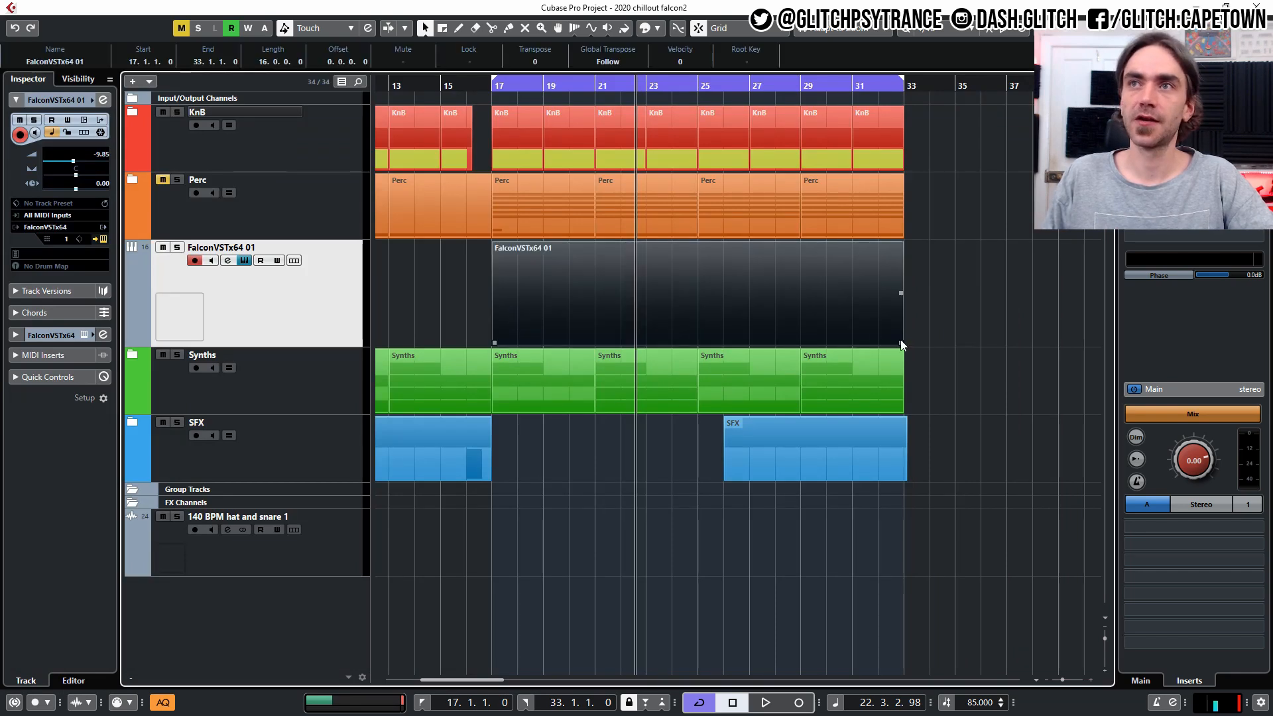
left_click_drag(901, 343, 587, 366)
Open the four-bar Falcon part for note editing and draw one sustained note in it.
double_click(537, 312)
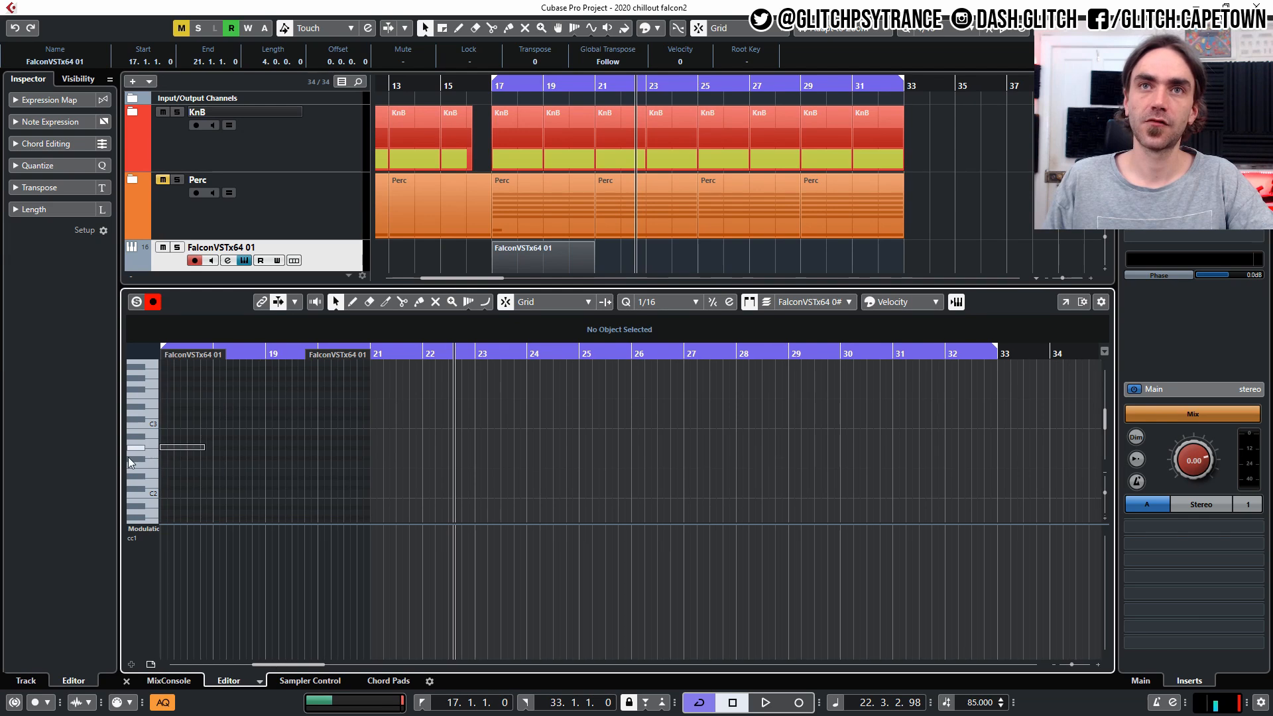
scroll(199, 451, "left", 3)
double_click(302, 438)
left_click(308, 440)
left_click_drag(300, 439, 332, 446)
scroll(307, 456, "up", 2)
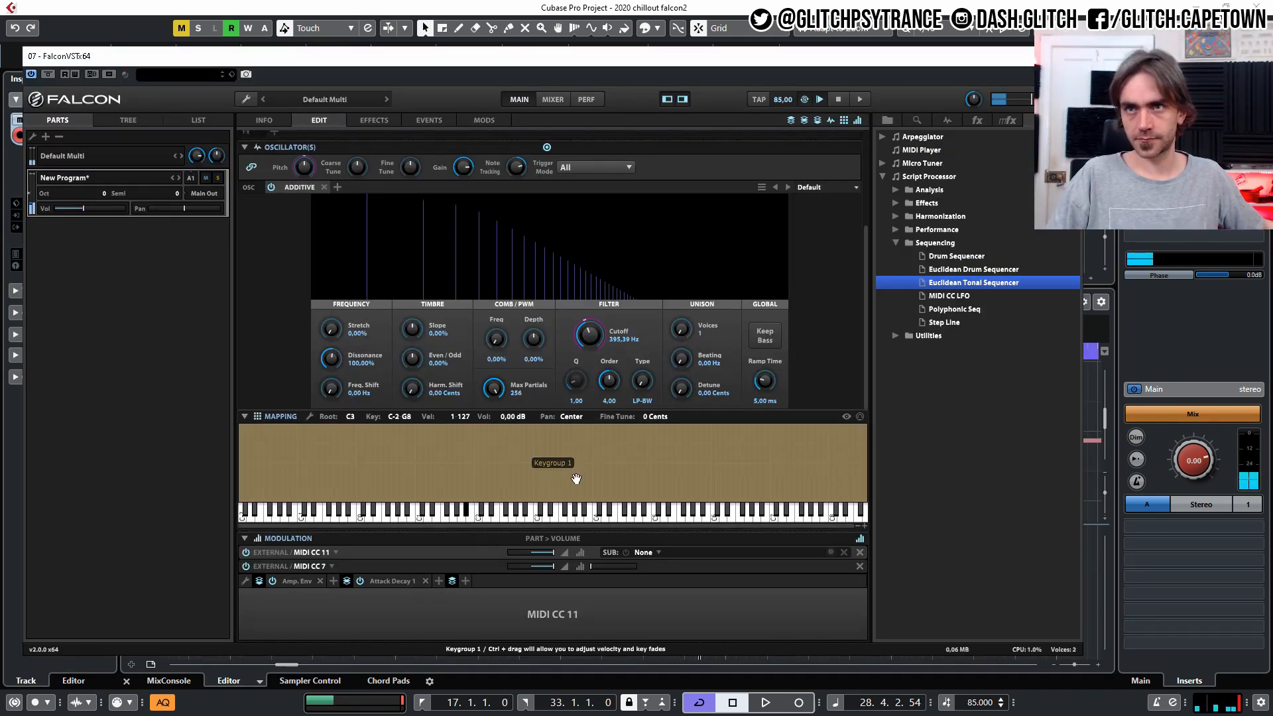
Set the Additive oscillator's Cutoff to 479.77 Hz and Attack Decay 1's decay time to 26.4 ms.
left_click_drag(584, 347, 584, 365)
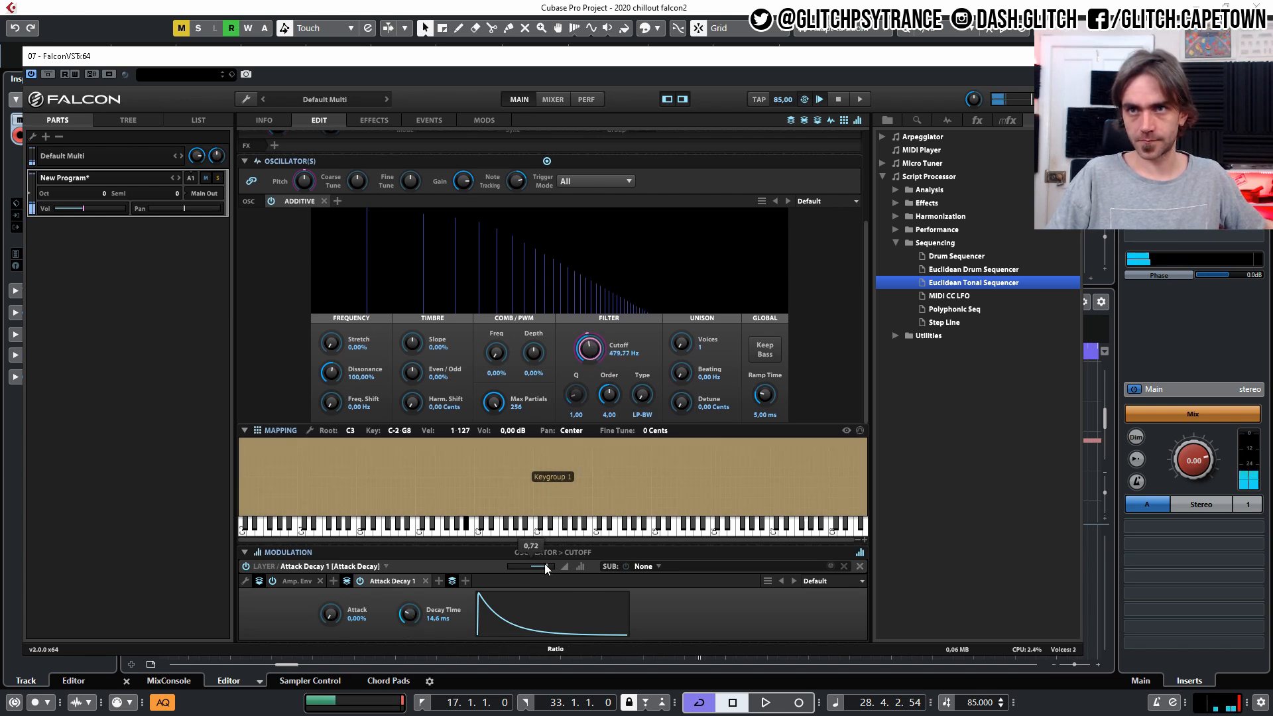
mouse_move(402, 618)
left_mouse_down()
mouse_move(431, 585)
mouse_move(417, 602)
left_mouse_up()
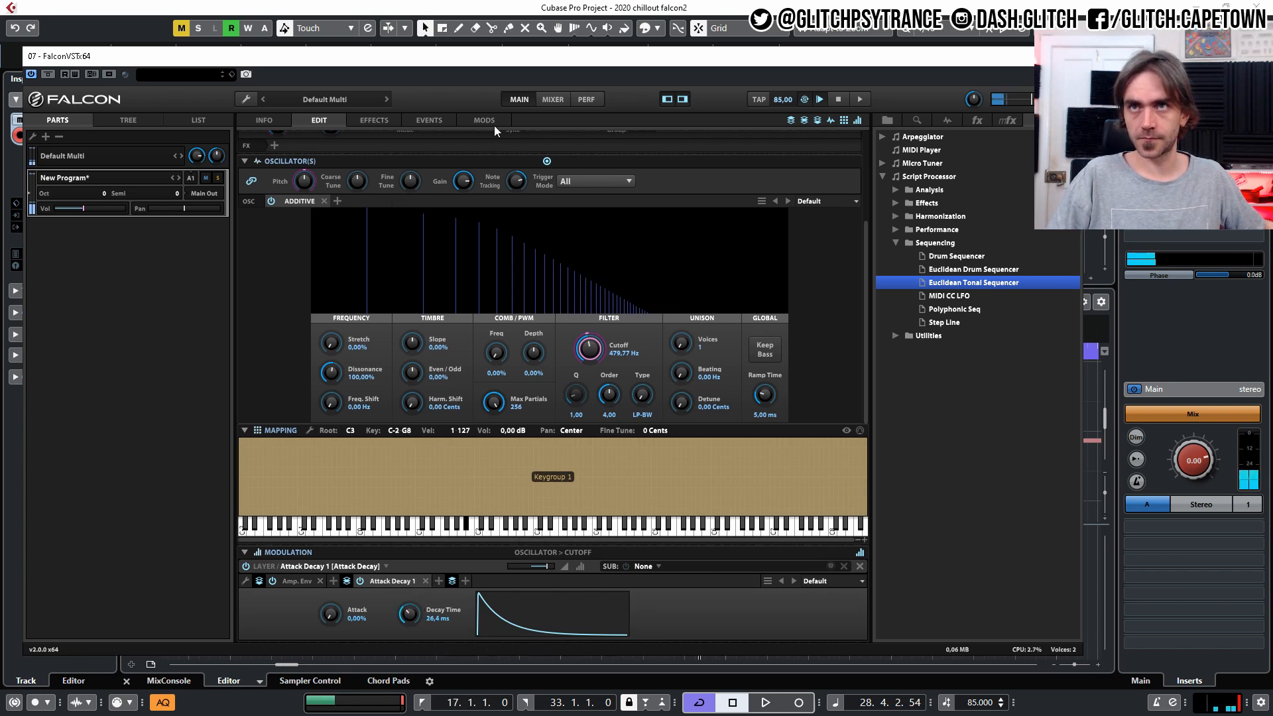
Raise the Euclidean Tonal Sequencer's gate to about half.
left_click(428, 121)
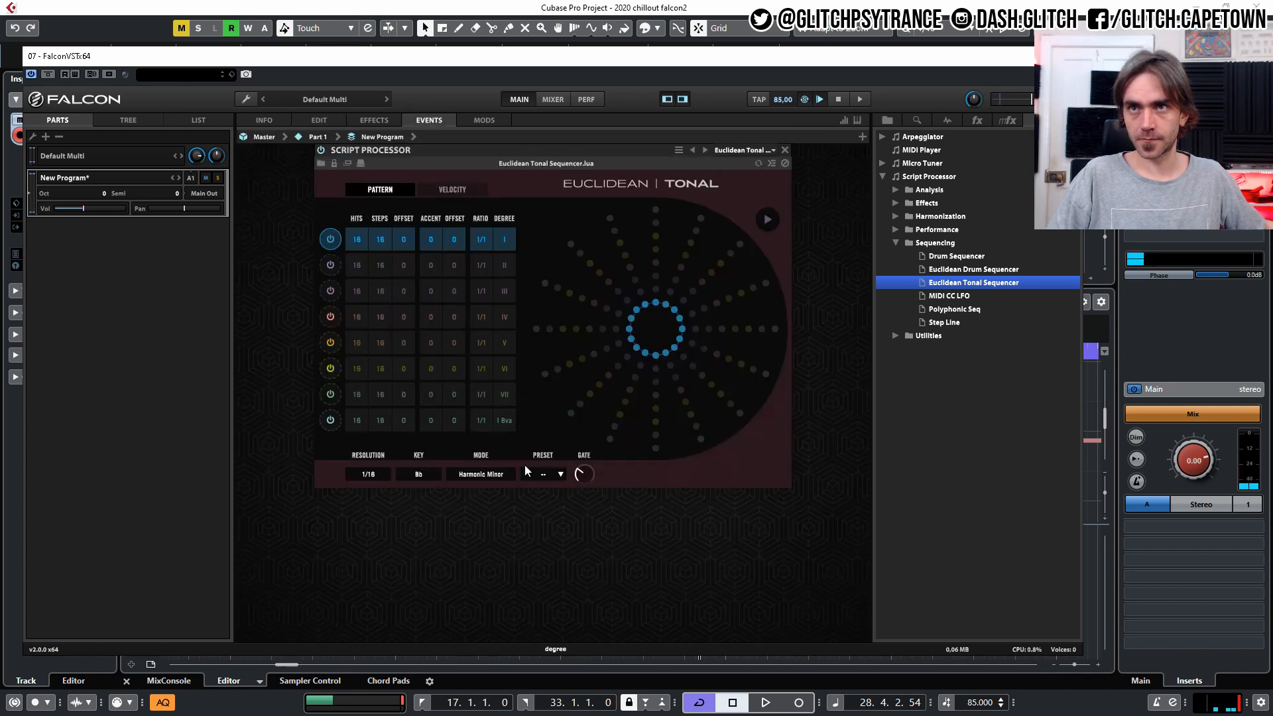
mouse_move(600, 448)
left_mouse_down()
mouse_move(608, 431)
mouse_move(600, 437)
left_mouse_up()
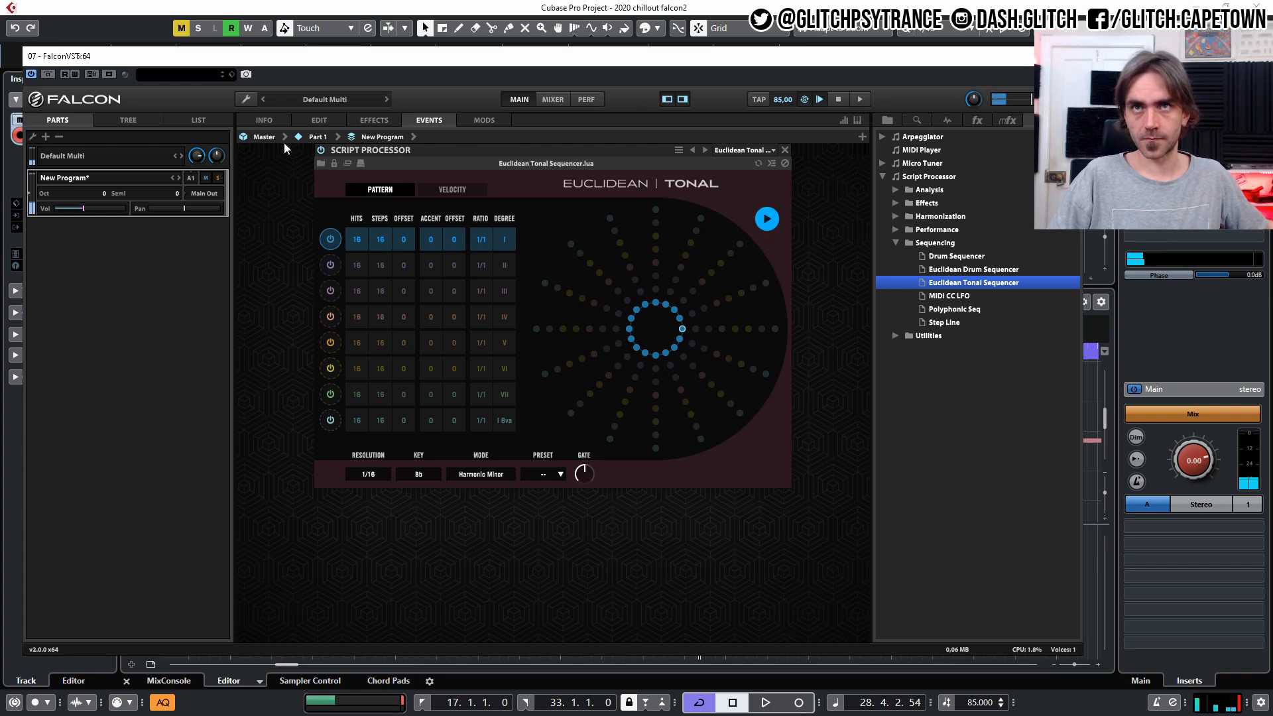
Lower the oscillator's Cutoff, set Attack Decay 1's decay time to 21.1 ms, and fine-tune its modulation amount on the Cutoff.
left_click(269, 120)
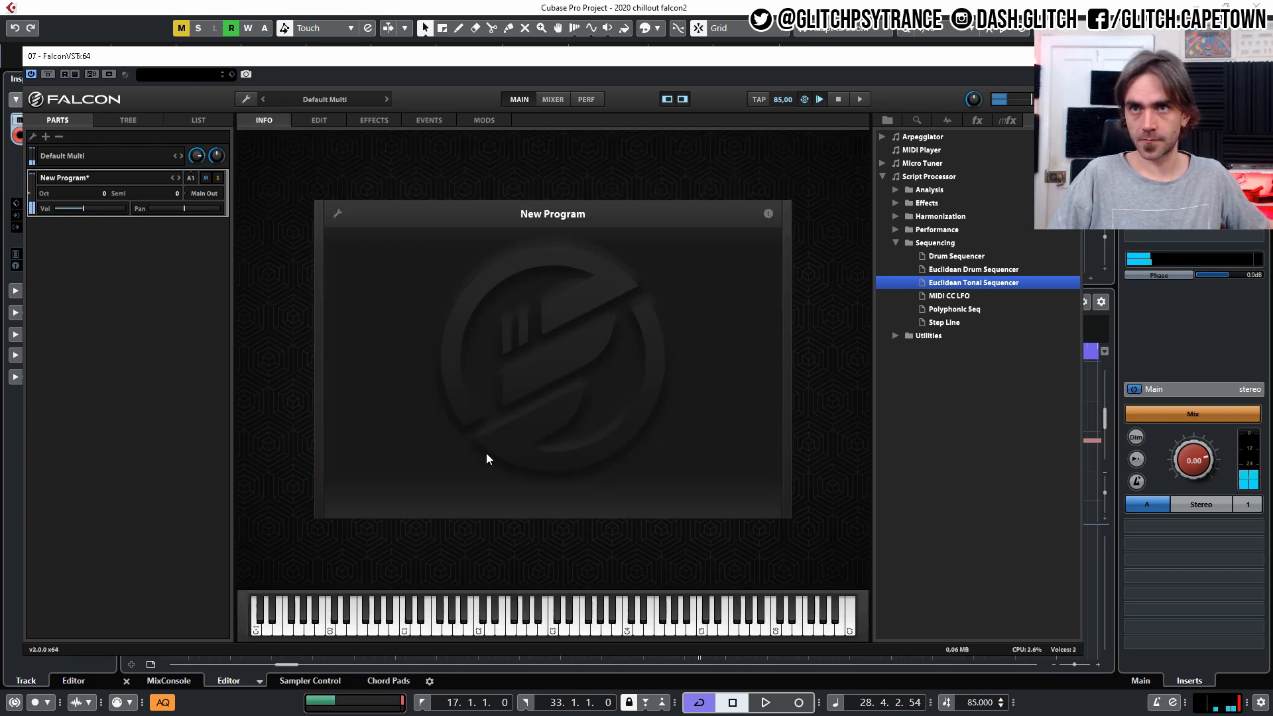
left_click(317, 120)
scroll(532, 259, "down", 2)
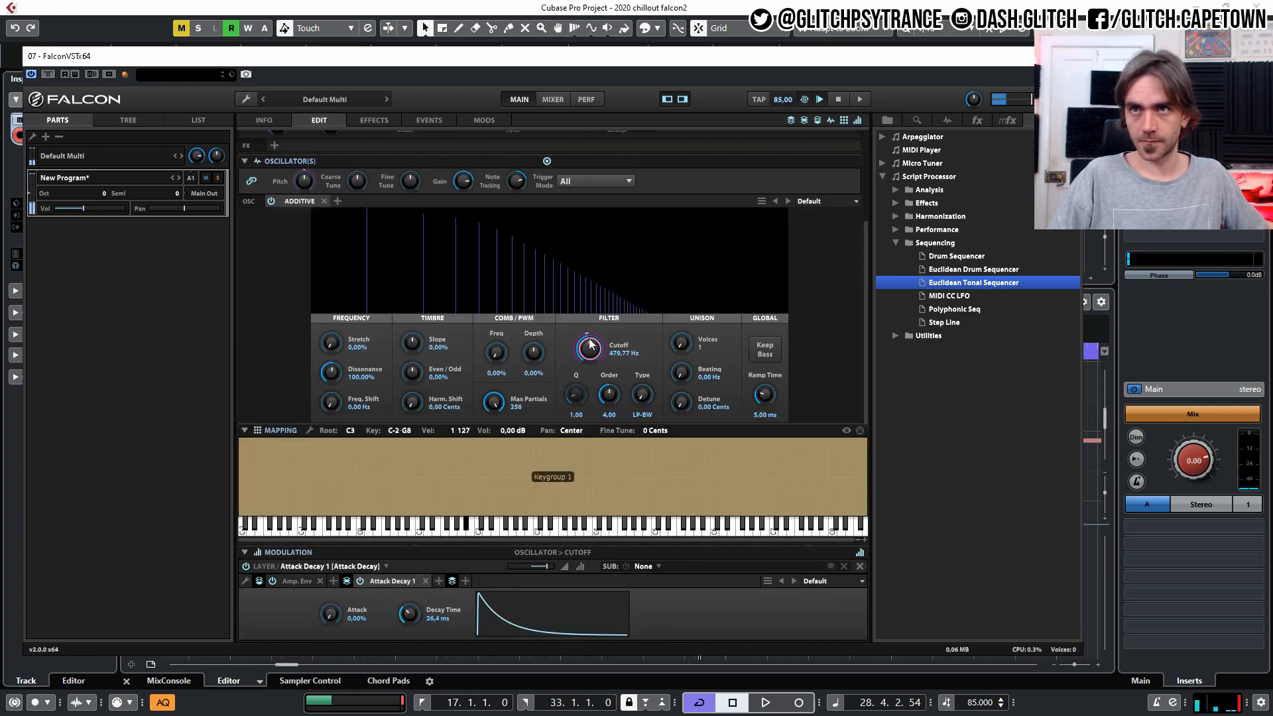
mouse_move(549, 571)
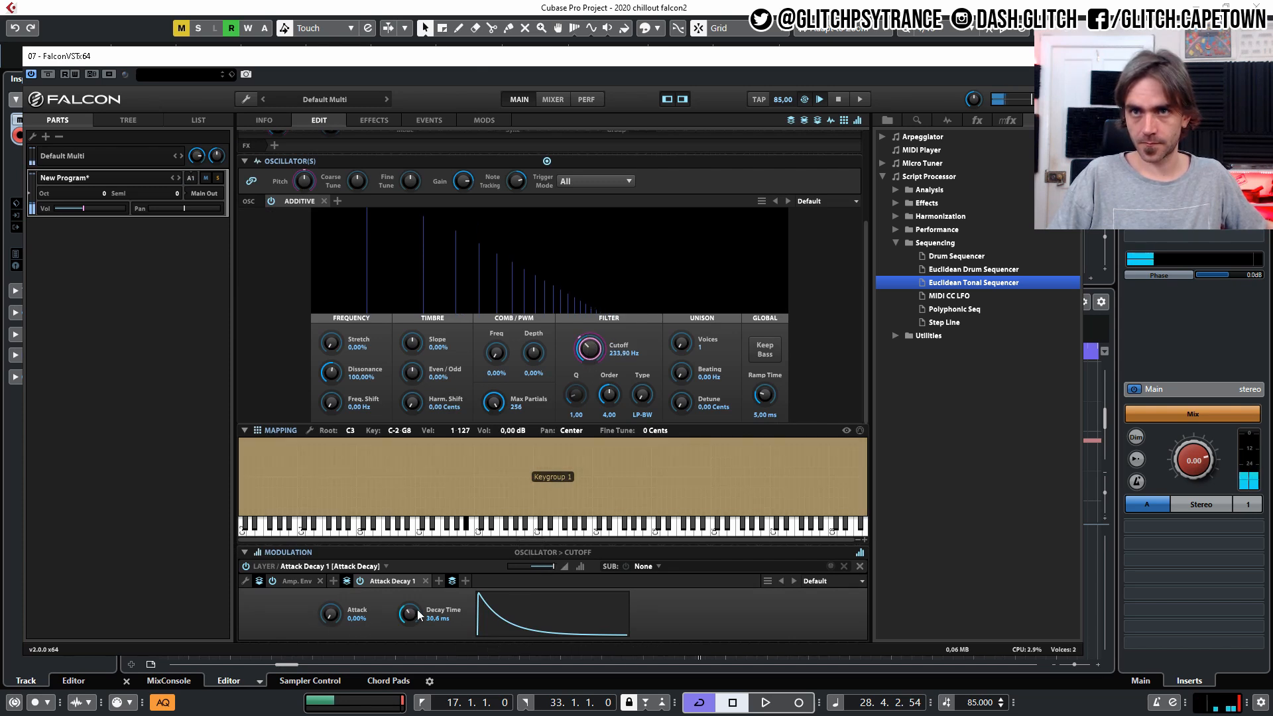
left_click_drag(427, 601, 421, 607)
left_click_drag(551, 569, 543, 569)
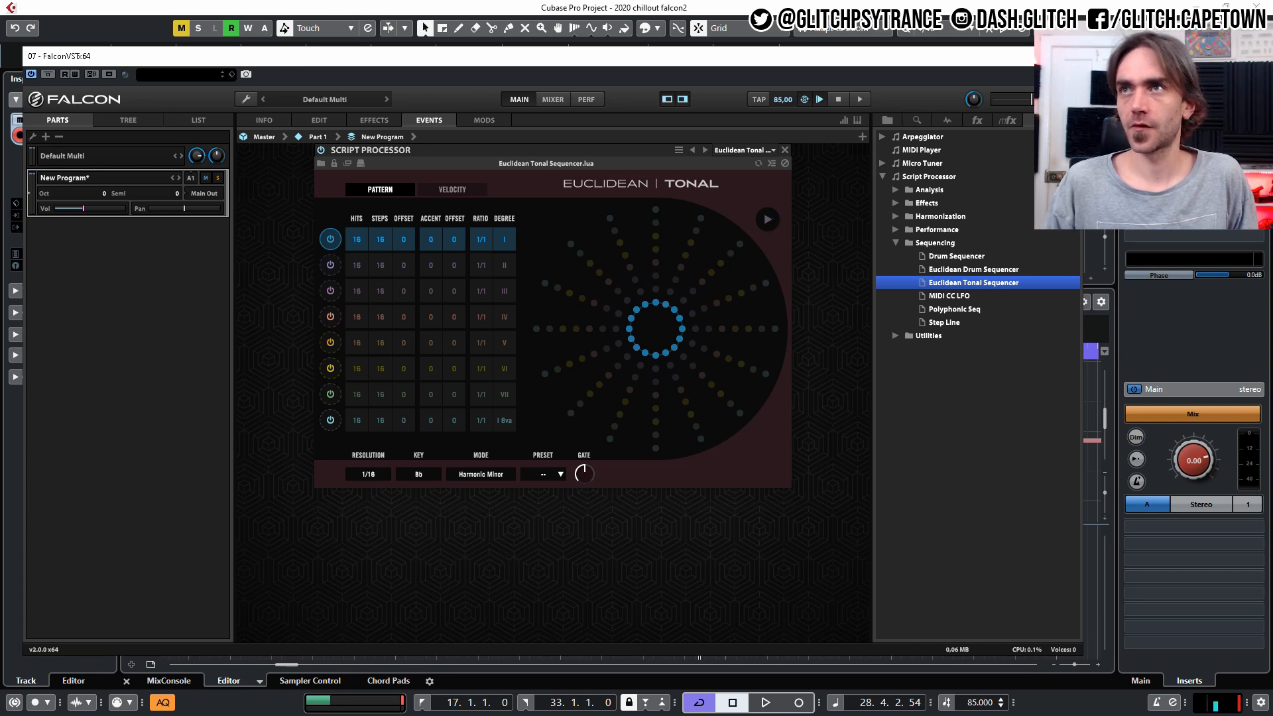
Set the sequencer's degree I row to 4 steps with 1 hit.
left_click_drag(1043, 57, 1023, 592)
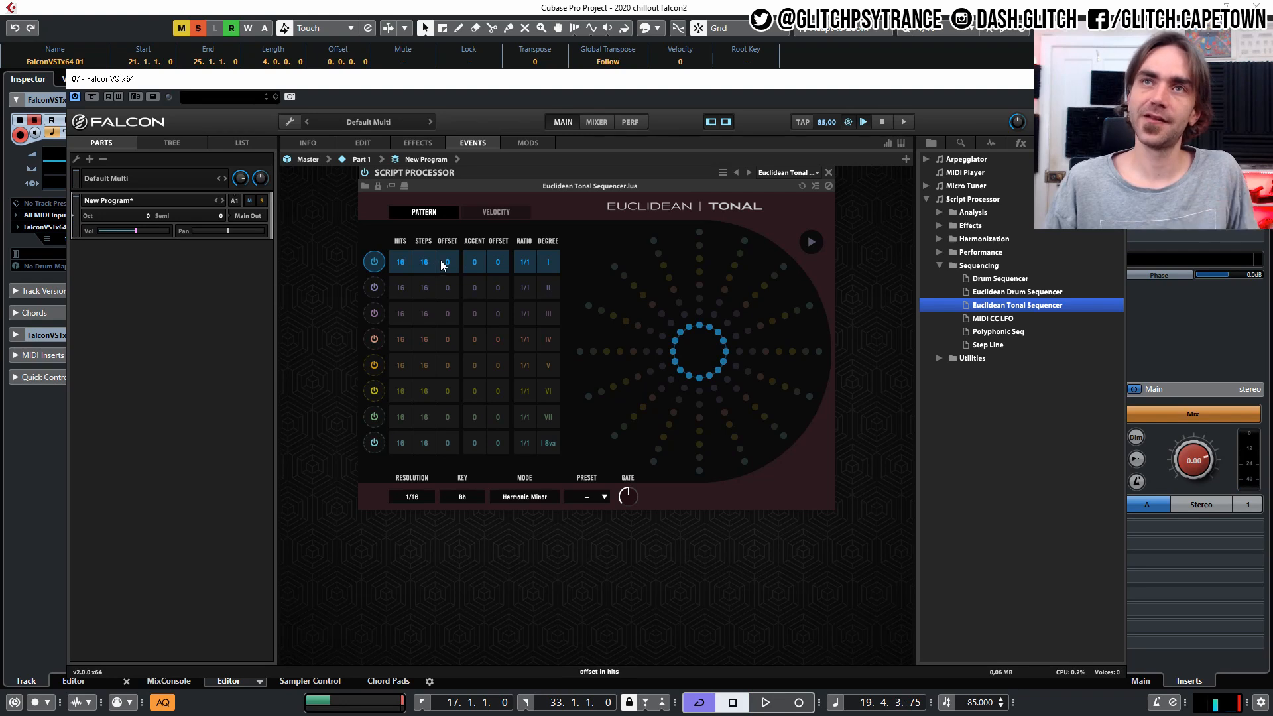
left_click_drag(426, 273, 409, 395)
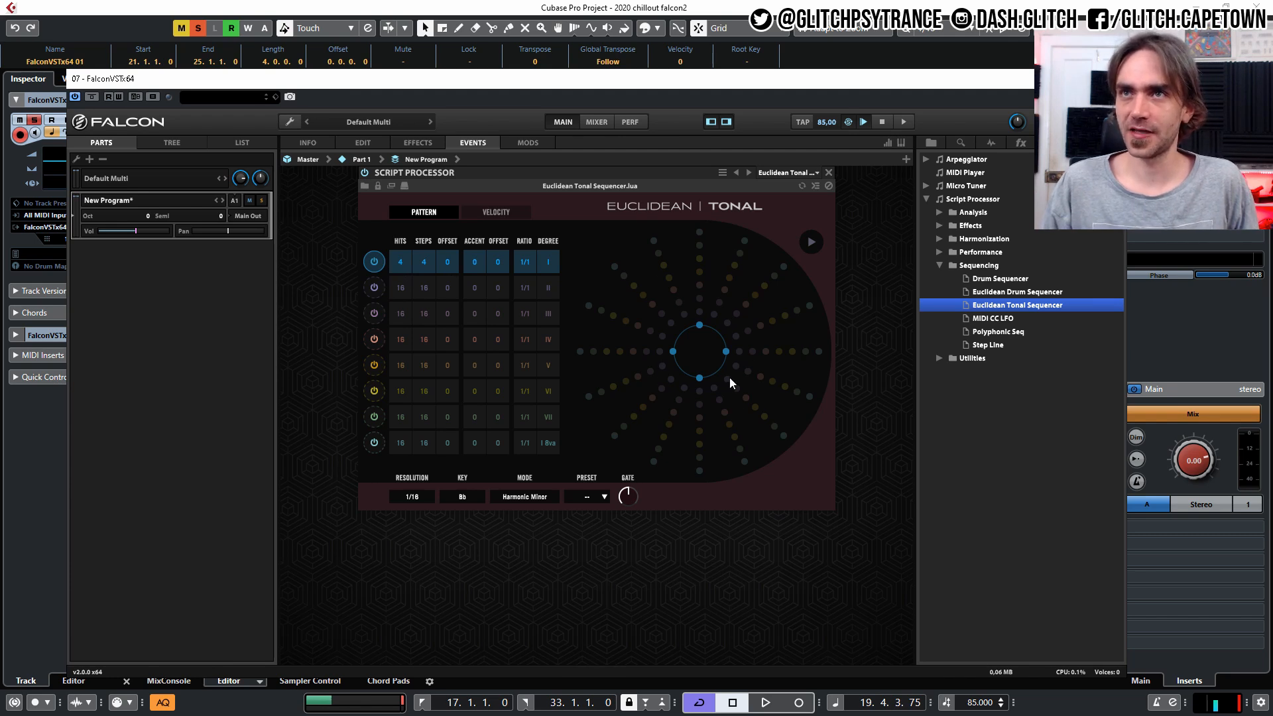
left_click_drag(400, 265, 396, 299)
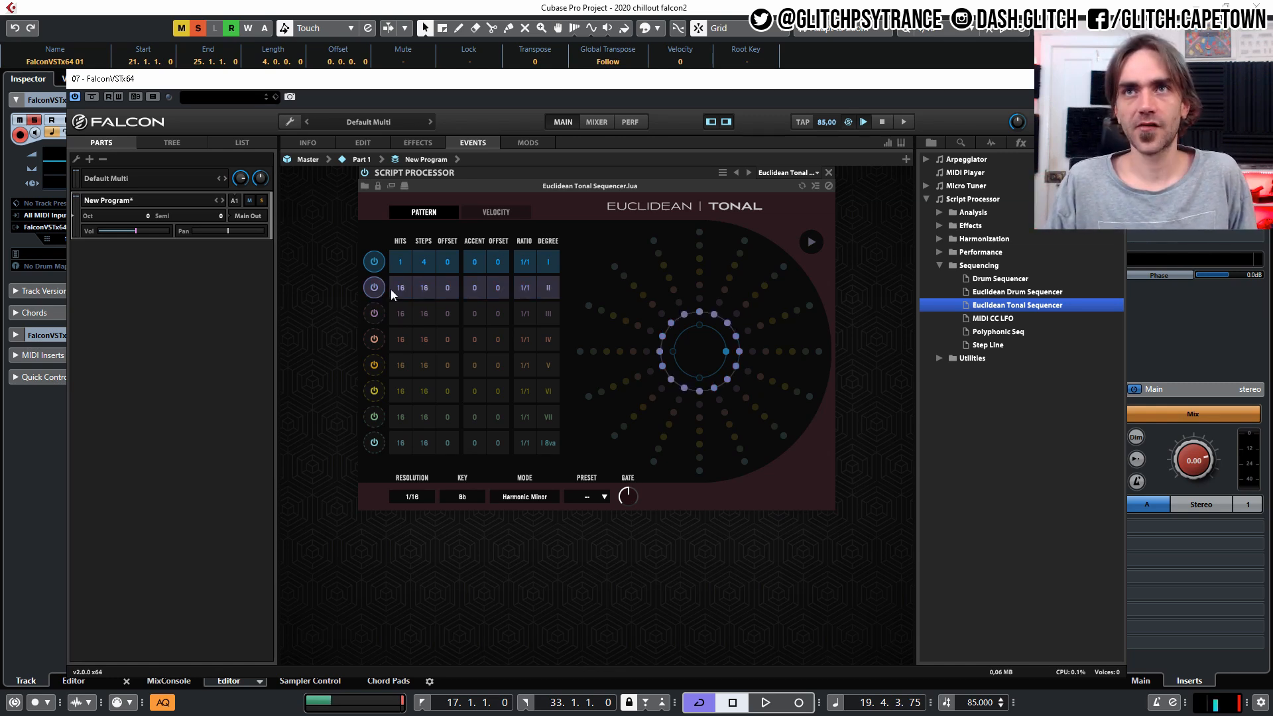
Enable the sequencer's degree III and IV rows, and set rows II, III and IV to 4 steps each.
left_click_drag(424, 277, 406, 422)
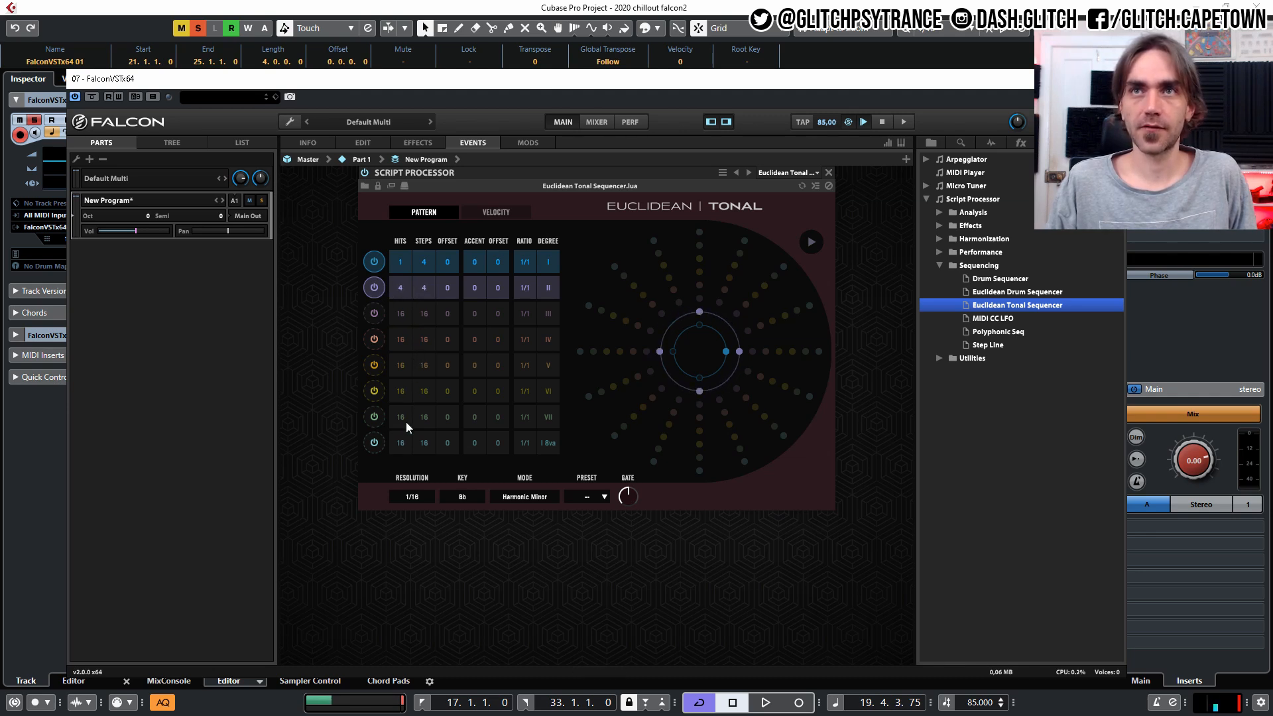
left_click(374, 314)
left_click(374, 339)
left_click_drag(418, 319, 403, 455)
left_click_drag(420, 340, 398, 475)
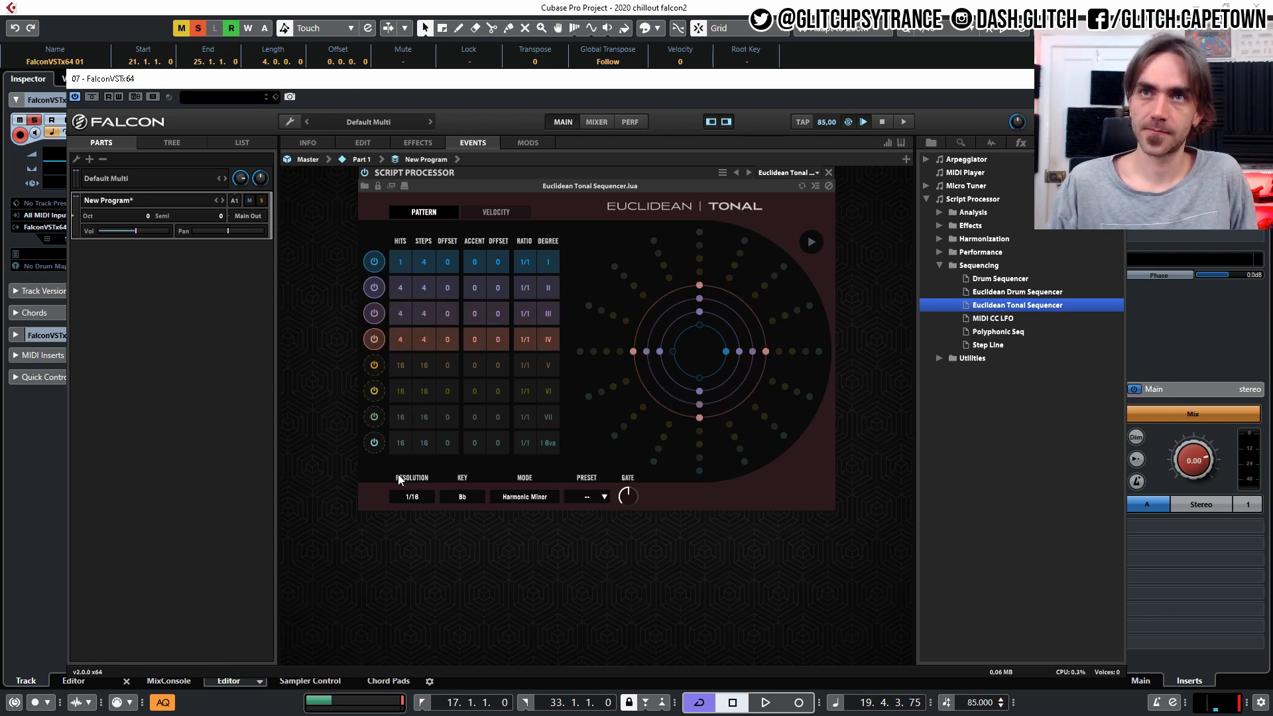
Give sequencer rows II, III and IV one hit each, with hit offsets of 1, 2 and 3 respectively.
left_click_drag(400, 290, 392, 422)
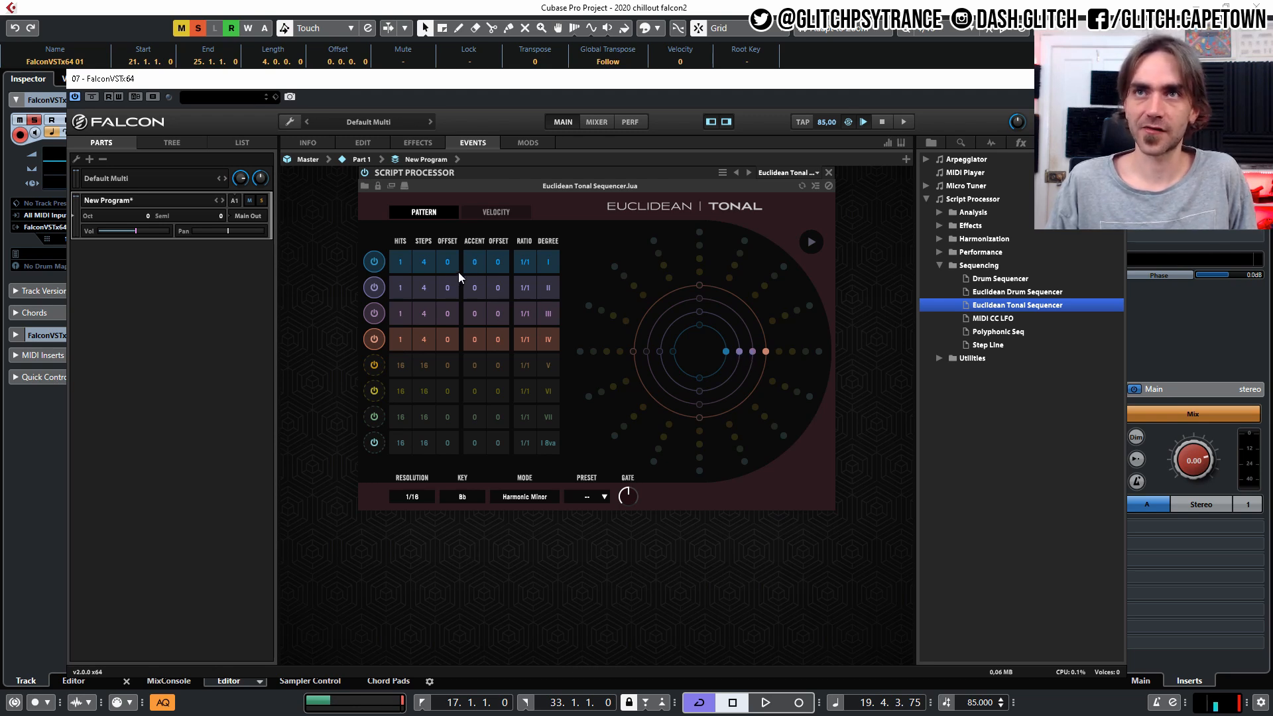
left_click_drag(451, 302, 456, 272)
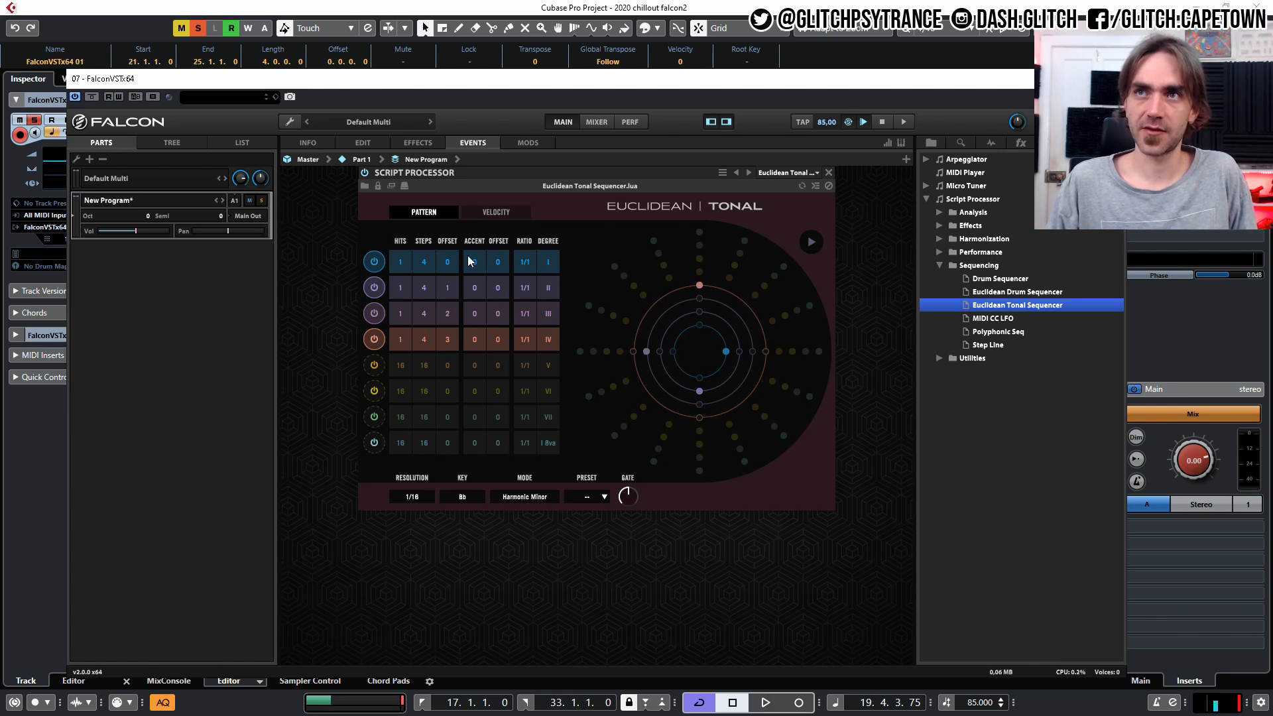
During playback, set the oscillator's Slope to 48% and Even/Odd to -41.60%, with comb Freq at 58% and Depth at 30.40%.
key("space")
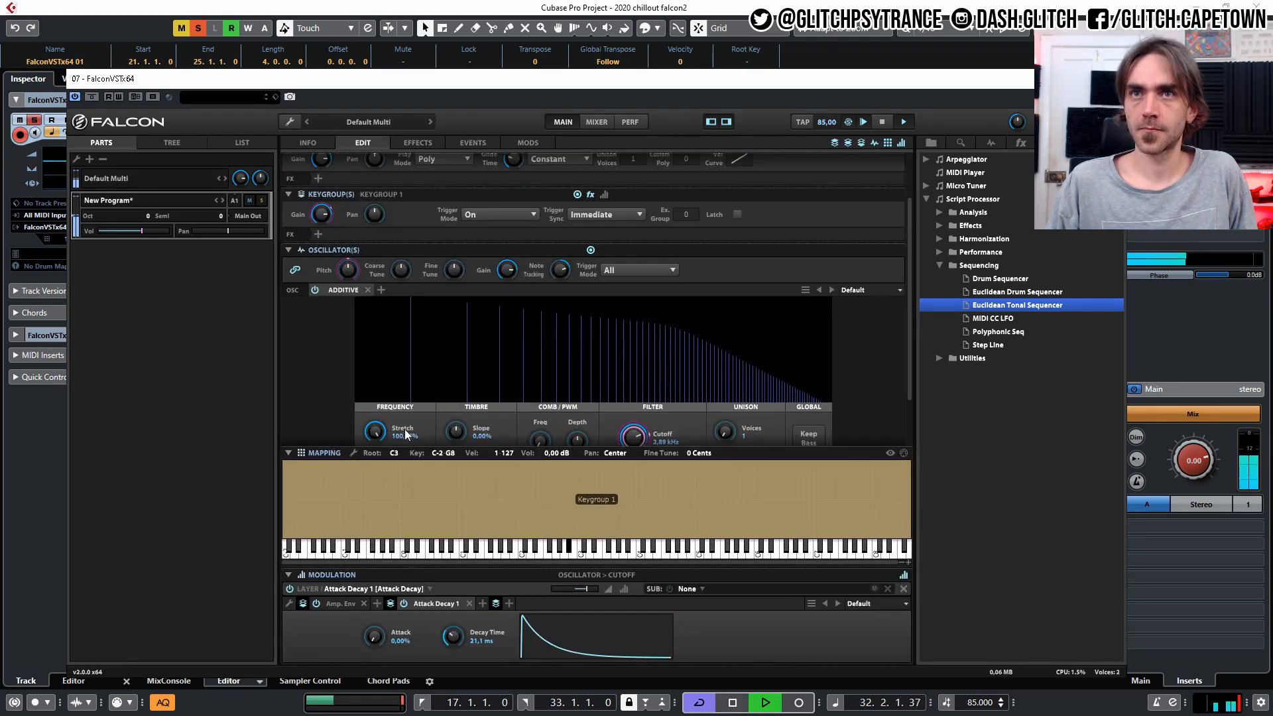
scroll(388, 371, "down", 2)
left_click_drag(376, 367, 368, 557)
left_click_drag(456, 379, 477, 352)
left_click_drag(458, 405, 451, 444)
left_click_drag(543, 390, 565, 295)
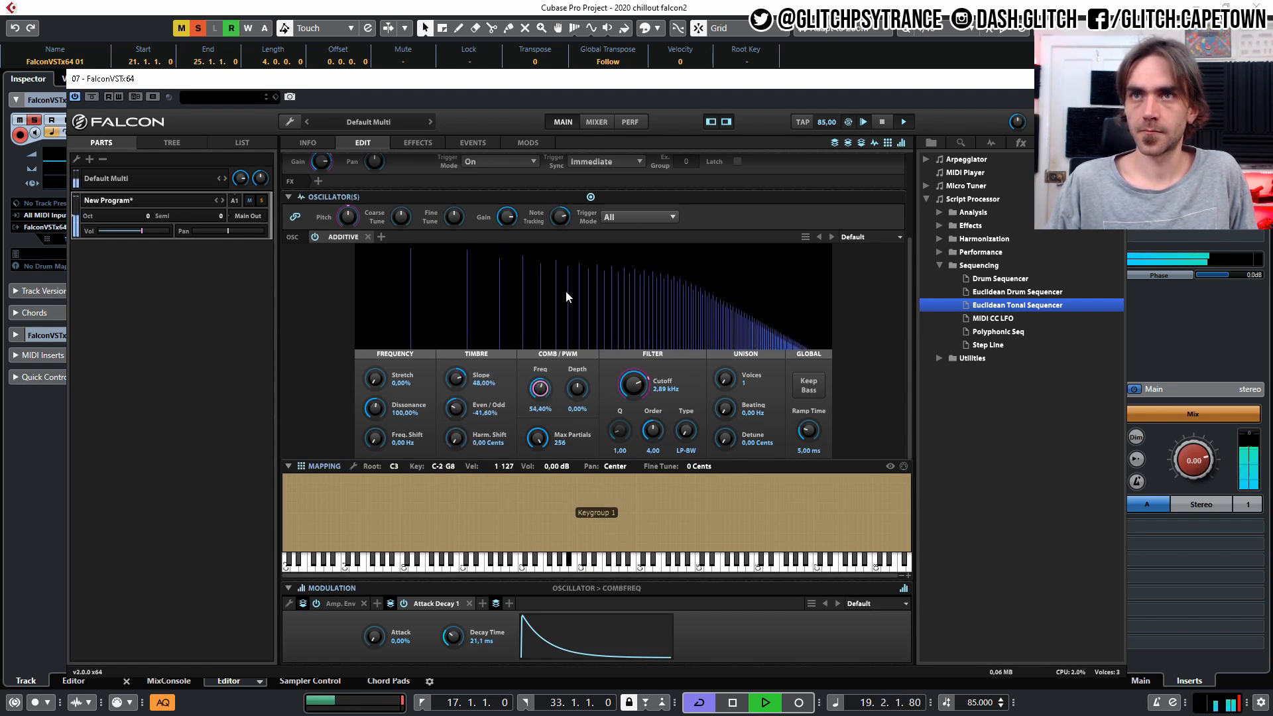
left_click_drag(577, 394, 584, 364)
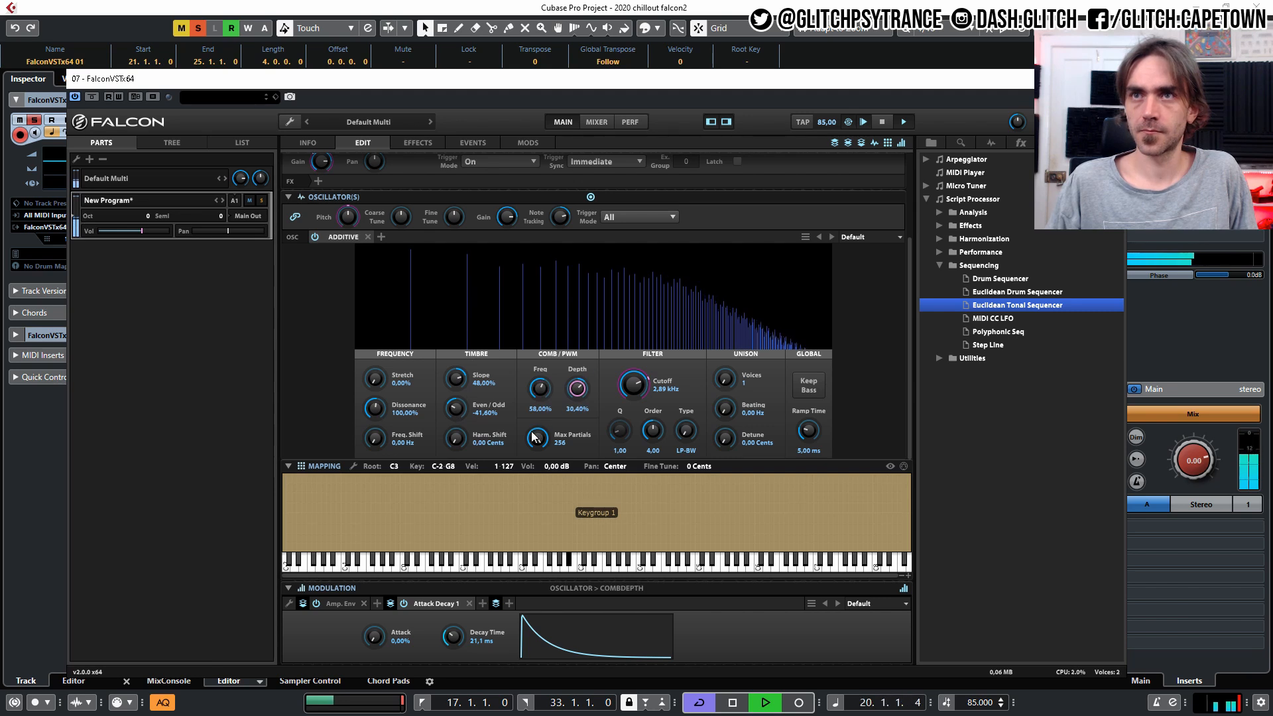
Set the oscillator's unison to 3 Voices with Beating at 0.45 Hz and Detune at 0.48 cents.
left_click_drag(727, 376, 742, 333)
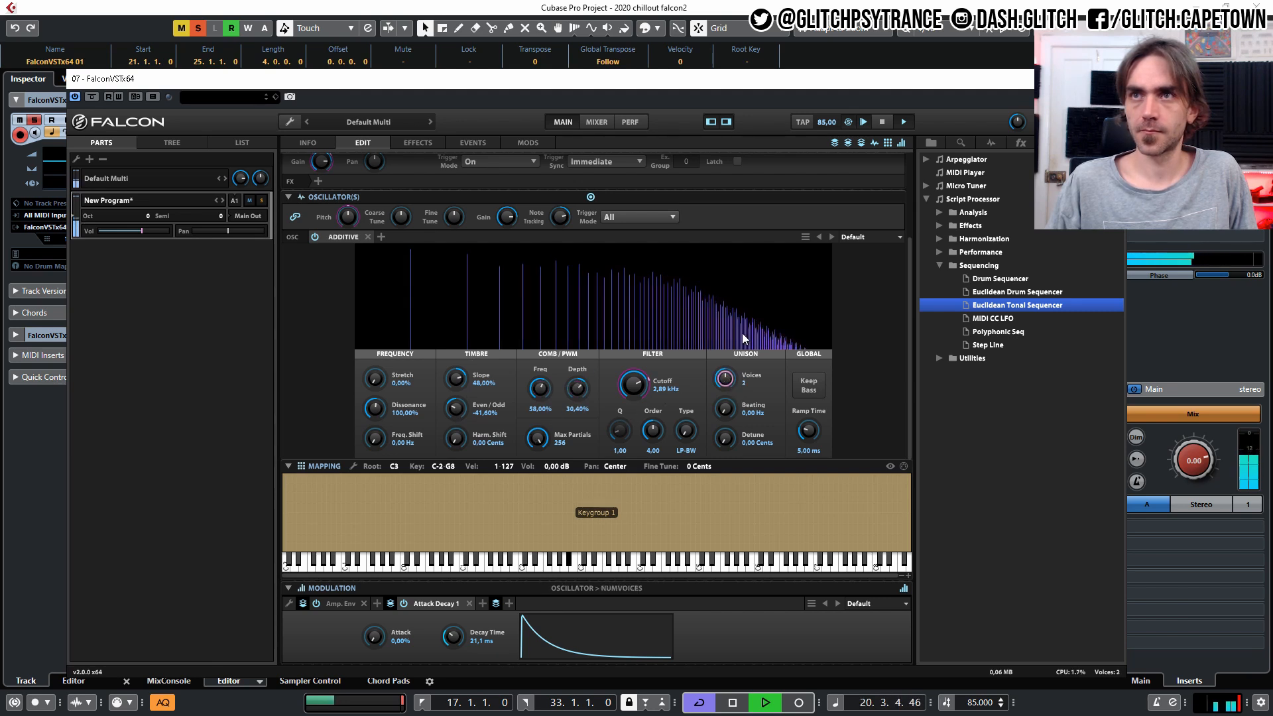
left_click_drag(725, 410, 738, 385)
left_click_drag(727, 443, 730, 439)
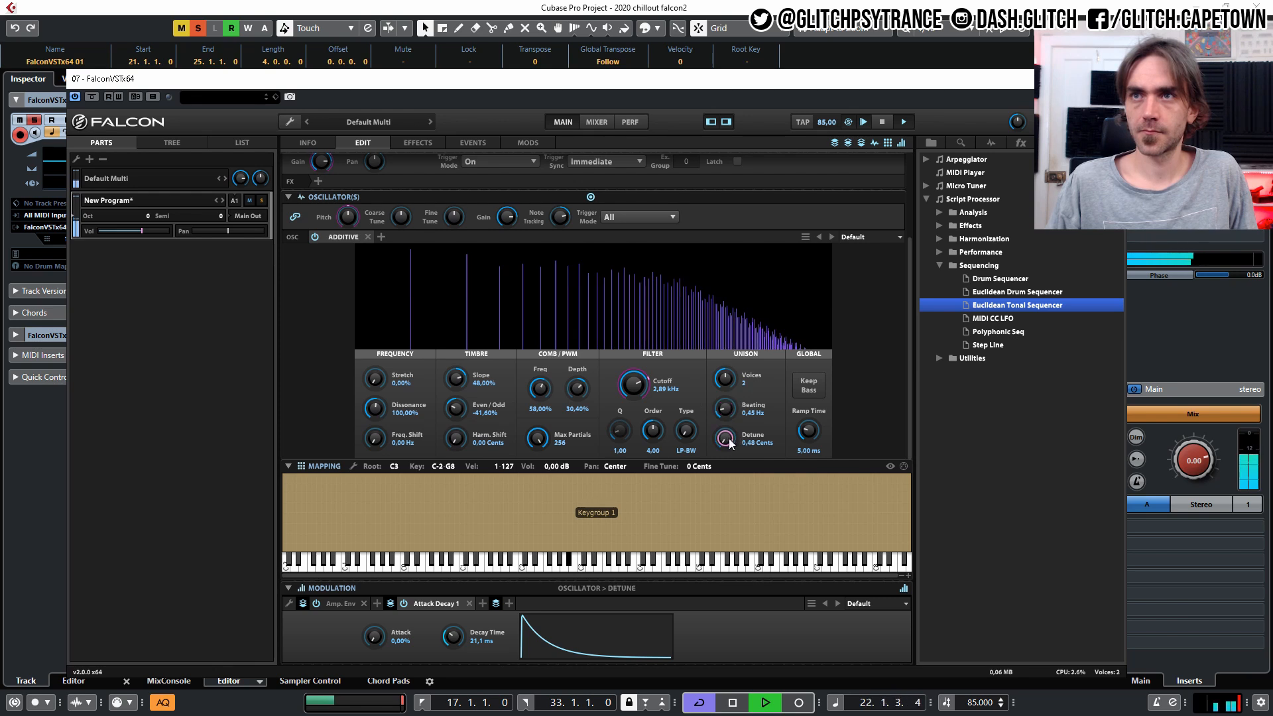
left_click(729, 380)
left_click_drag(730, 379, 743, 291)
Lower the Cutoff to 598.45 Hz, and return the unison to 1 voice with Beating at 0.19 Hz.
left_click_drag(632, 383, 632, 422)
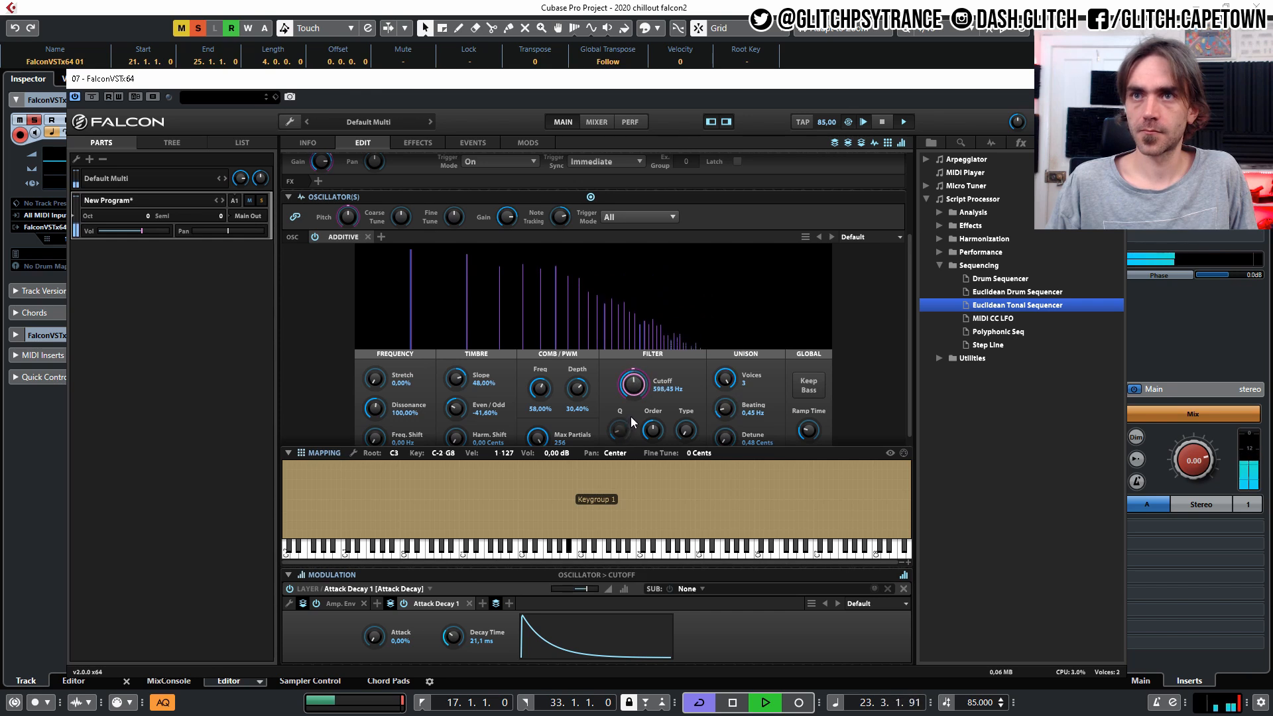
left_click(728, 379)
left_click_drag(726, 408, 722, 483)
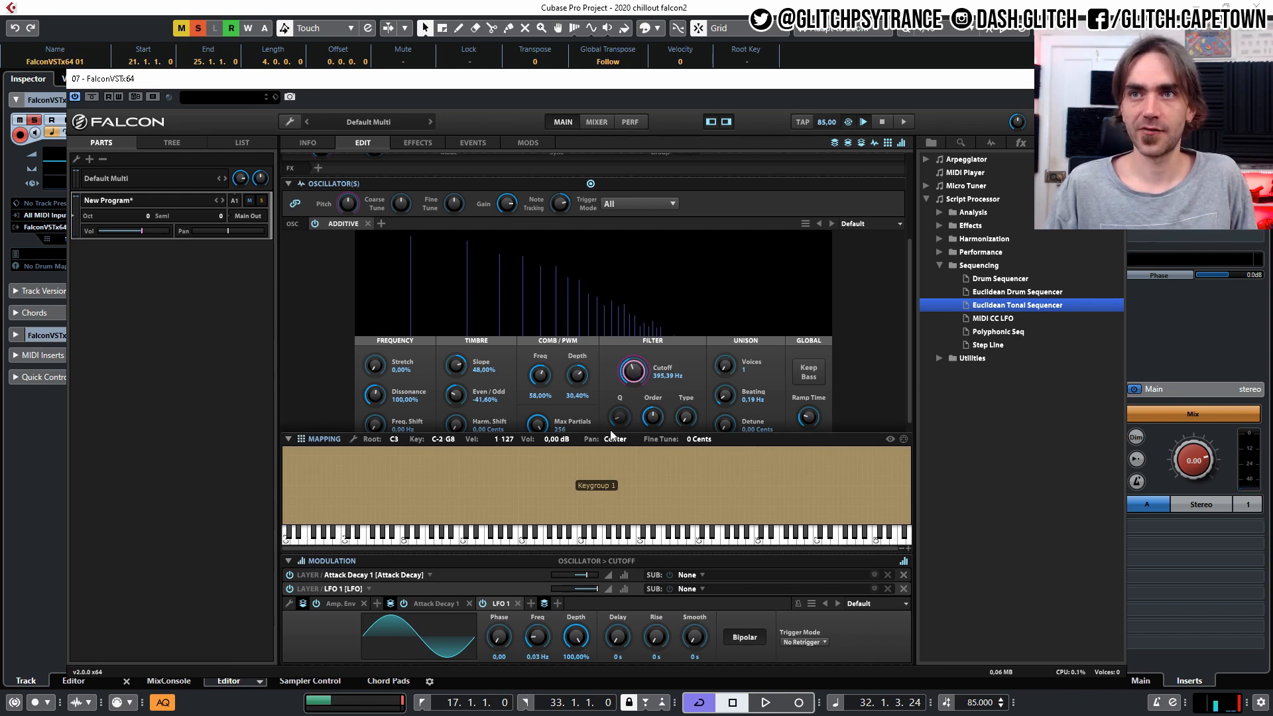
Set LFO 1's modulation amount on the Cutoff to 0.31 and start playback.
mouse_move(595, 595)
left_click_drag(579, 593, 582, 593)
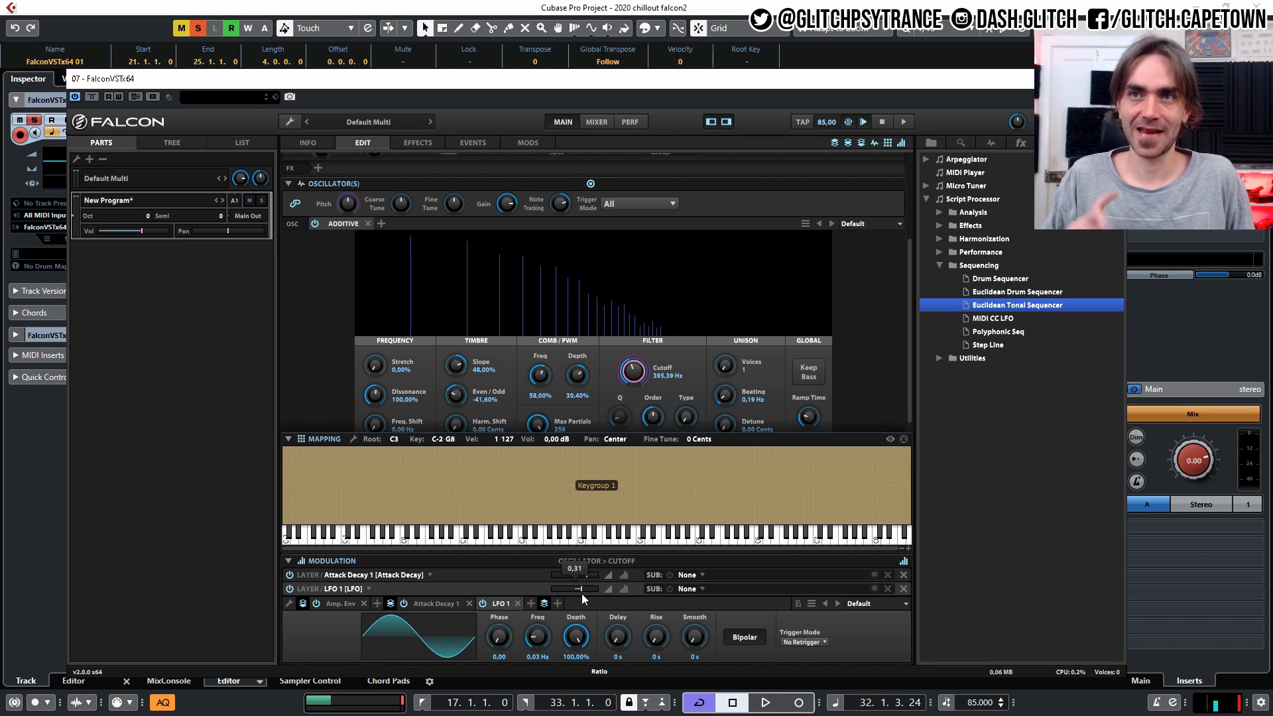
key("space")
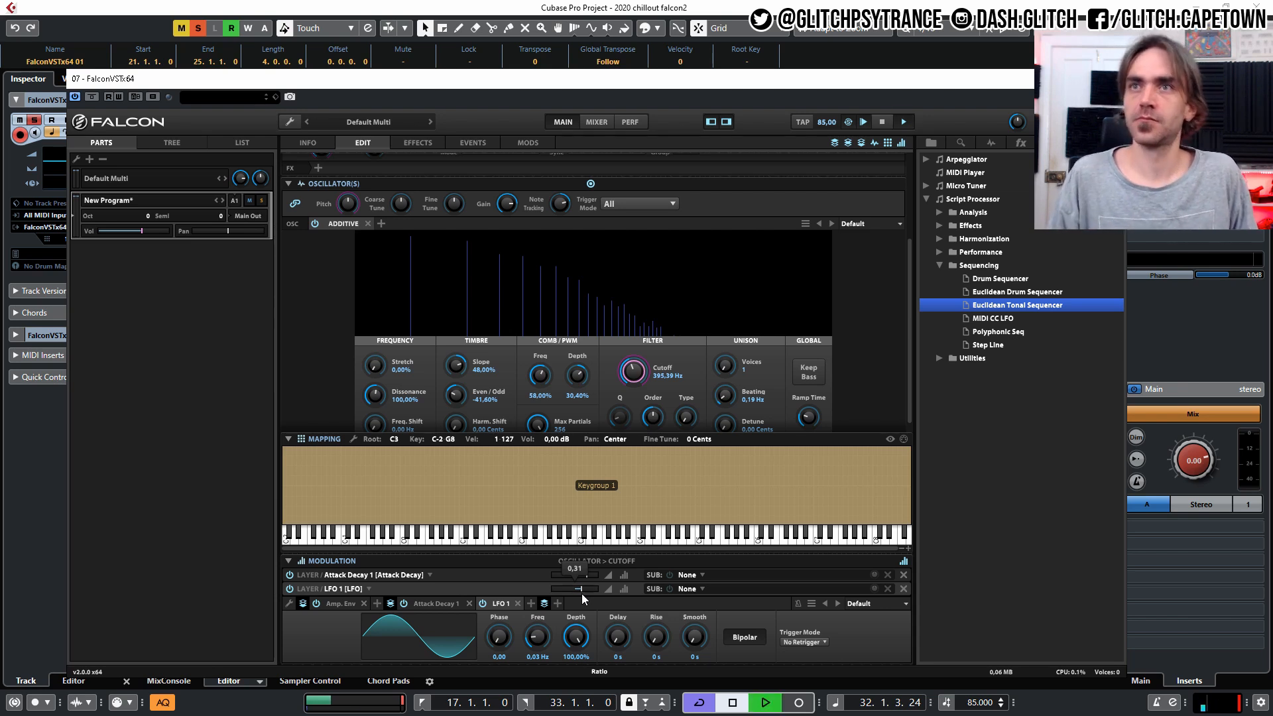
Set LFO 1's Depth to 68% during playback and raise the program's volume slightly.
left_click_drag(575, 638, 574, 644)
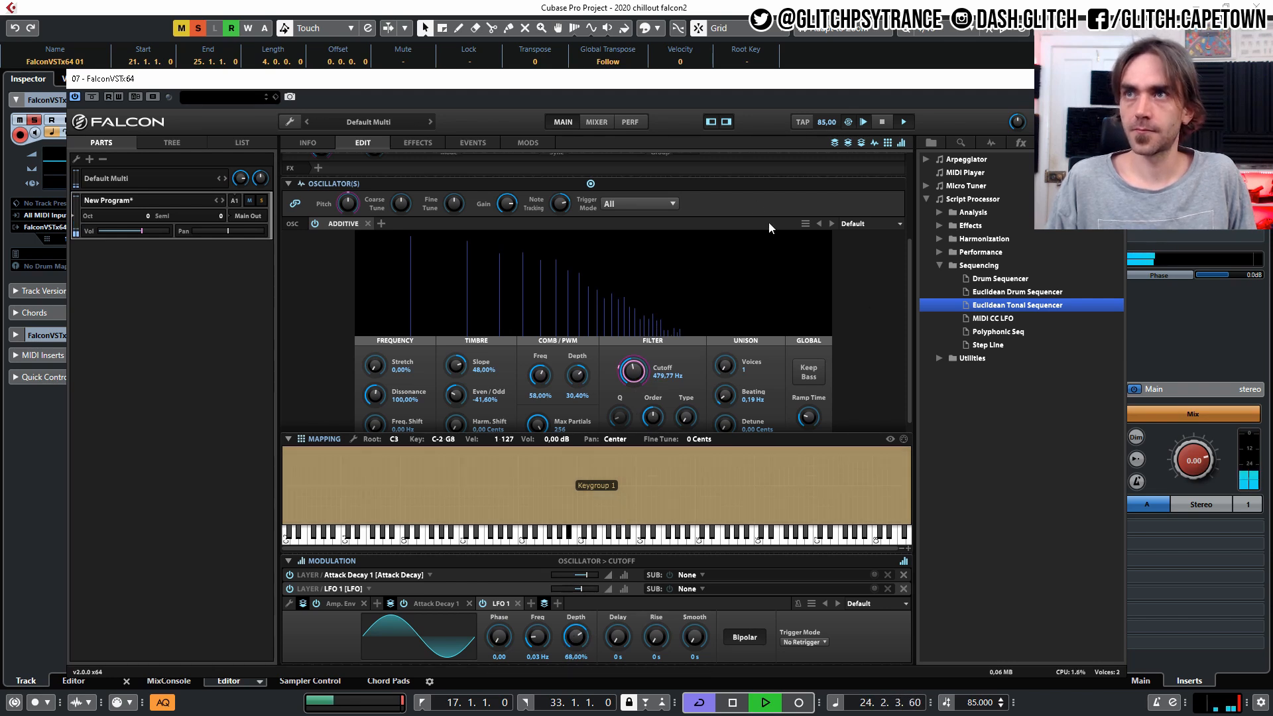
scroll(312, 288, "up", 4)
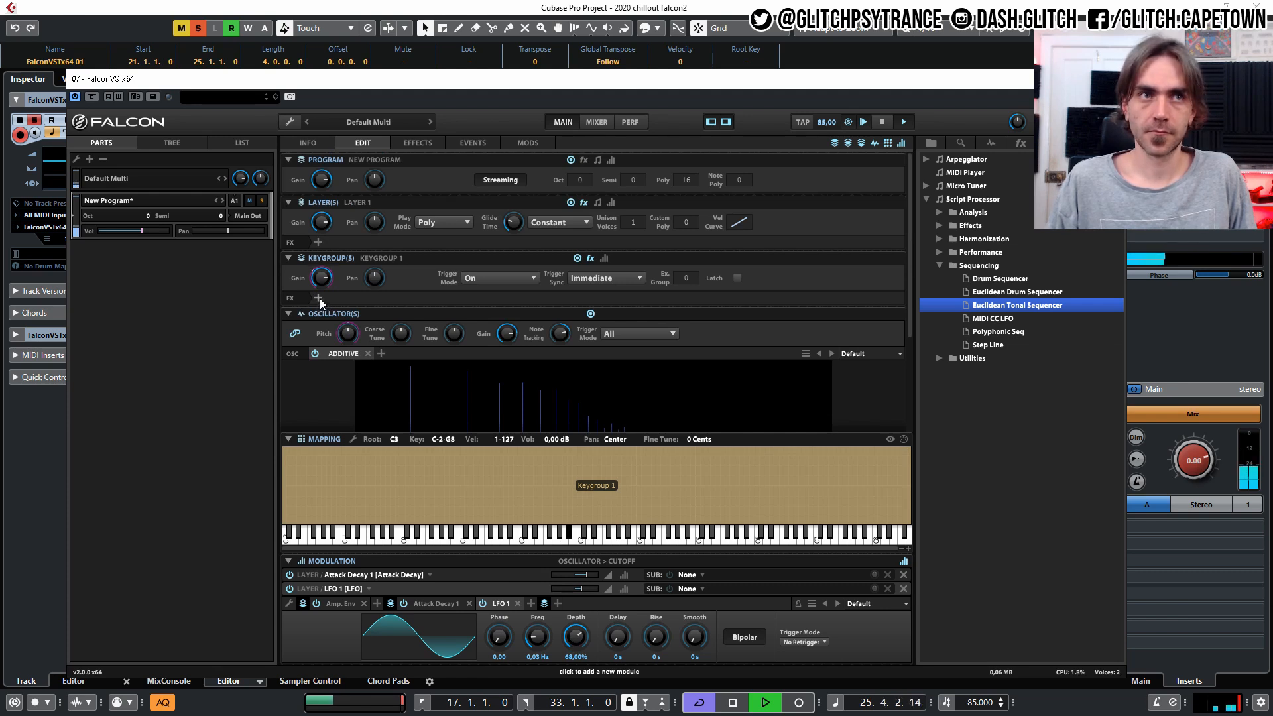
left_click_drag(145, 235, 149, 233)
left_click(144, 229)
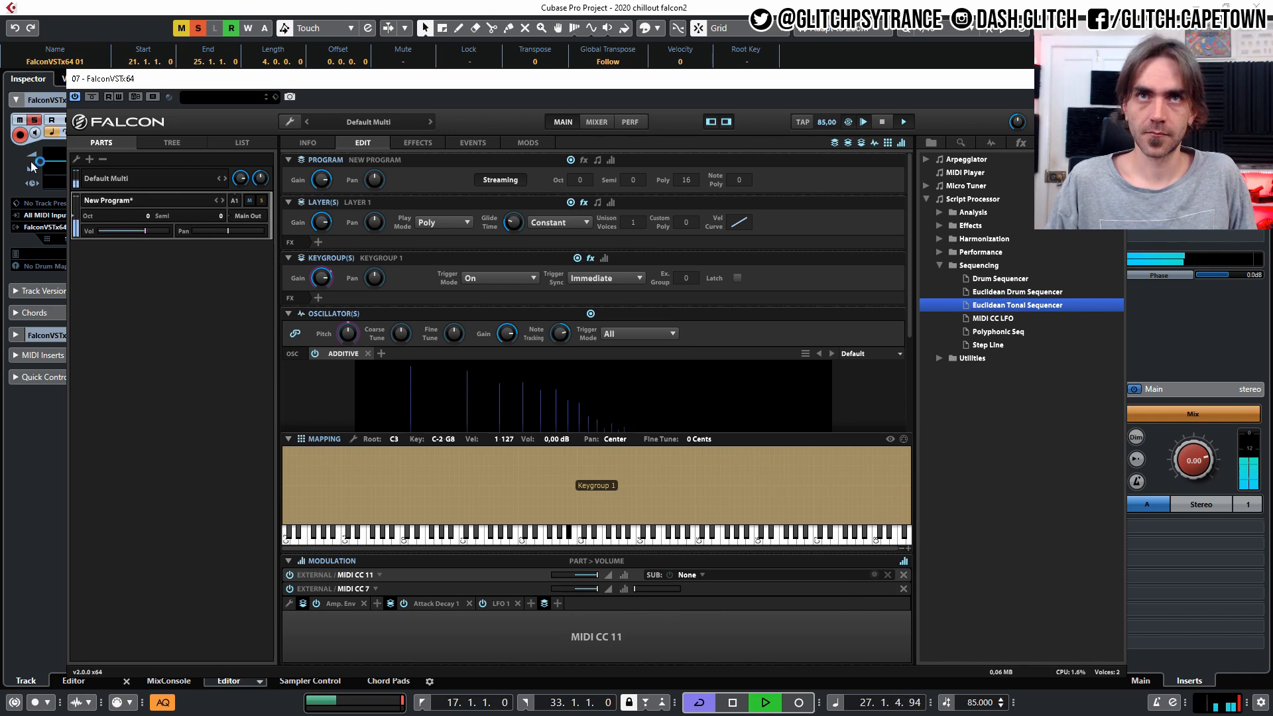
Raise the Falcon track's volume to -1.92 and lower the program's volume slightly, moving the plug-in window aside to reach the track fader.
left_click_drag(190, 91, 287, 149)
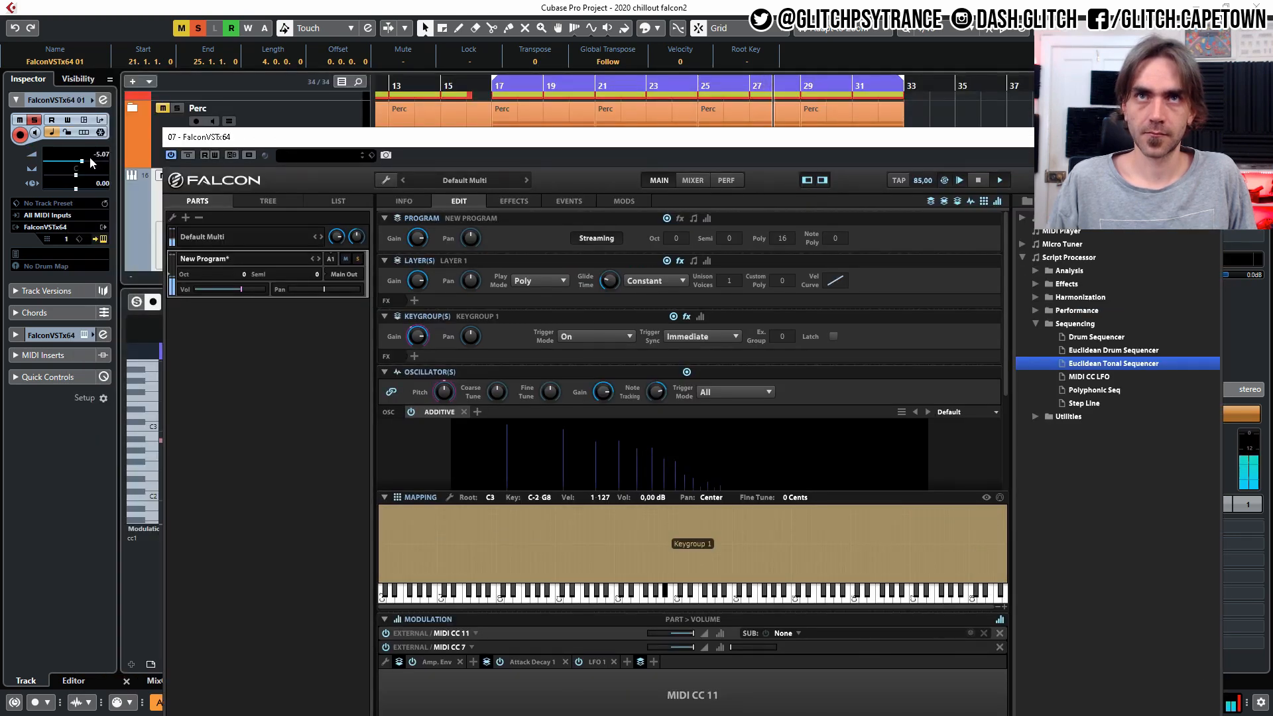
left_click_drag(89, 161, 88, 161)
left_click(238, 293)
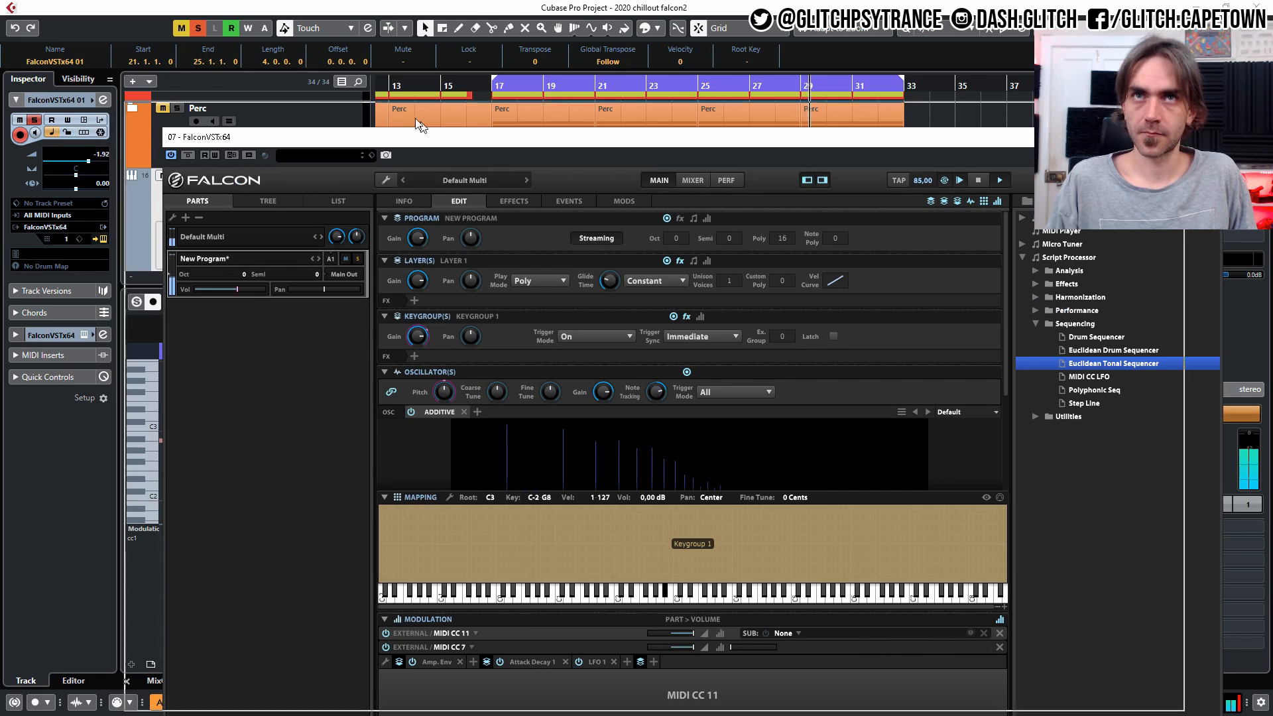
left_click_drag(459, 146, 323, 78)
Show the modulators on the oscillator's Cutoff and set LFO 1's Depth to 61.60%.
scroll(608, 397, "down", 3)
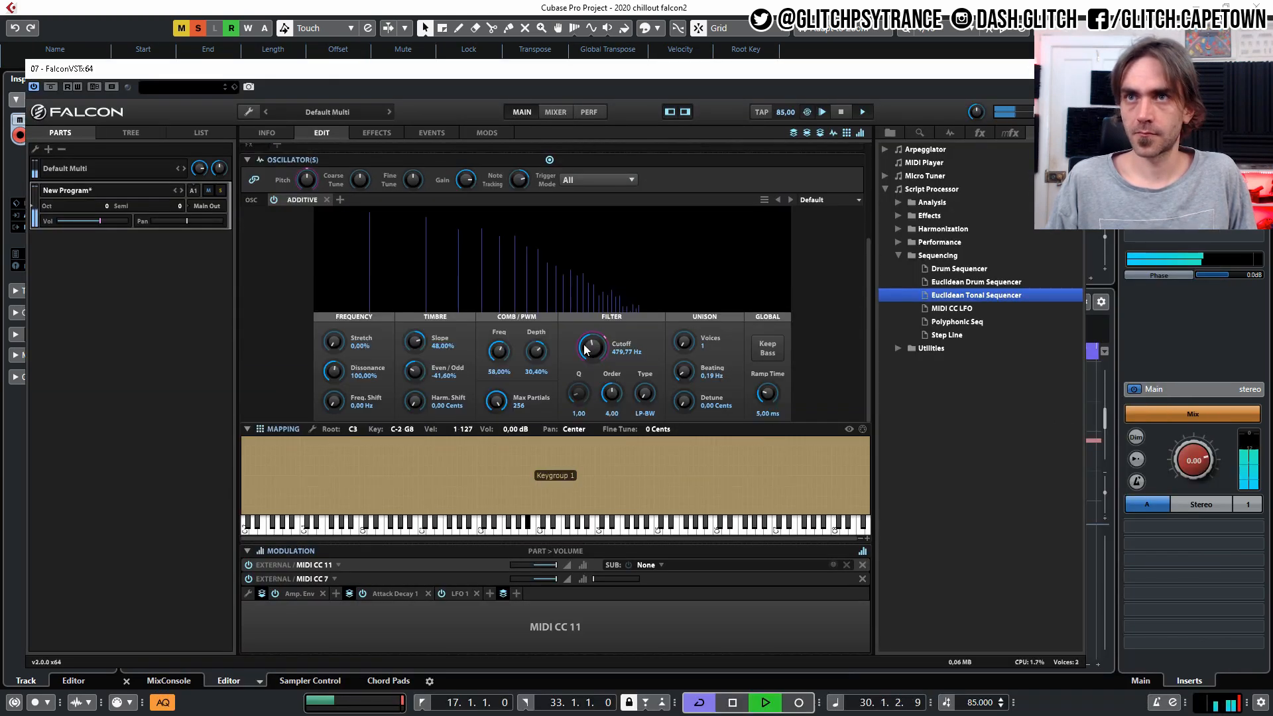
left_click(593, 347)
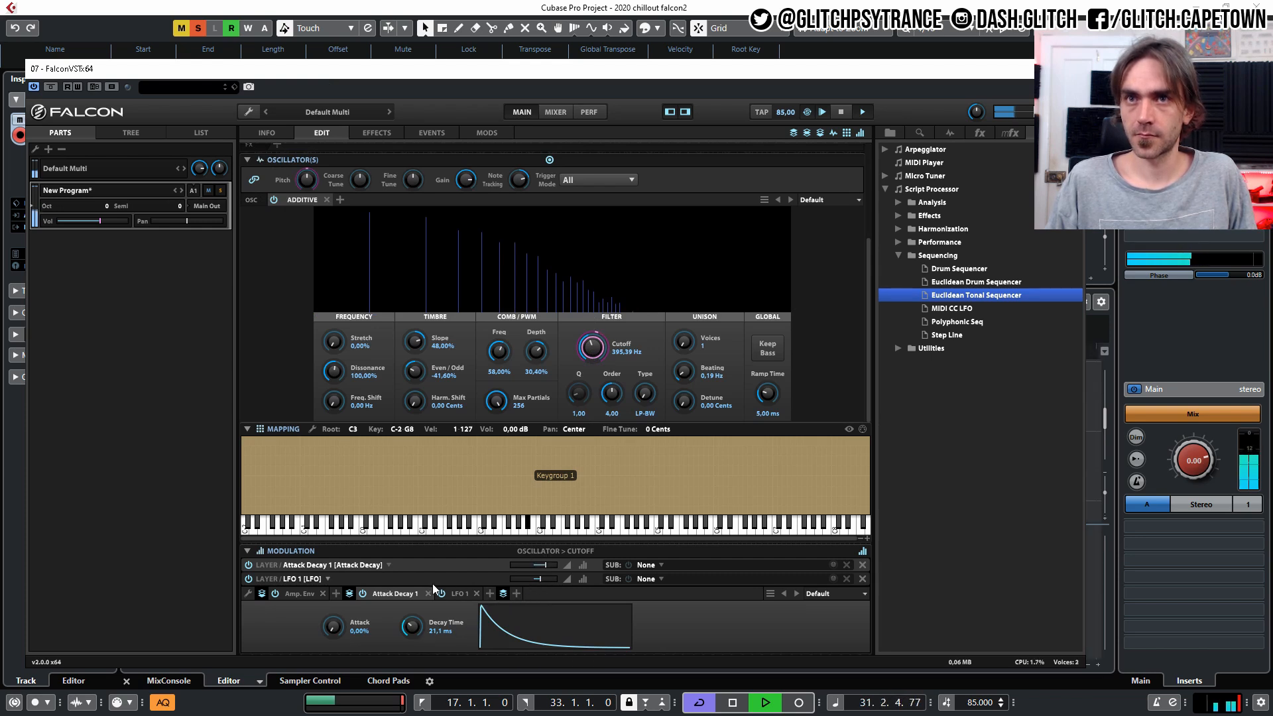
left_click(459, 594)
left_click_drag(533, 625, 527, 635)
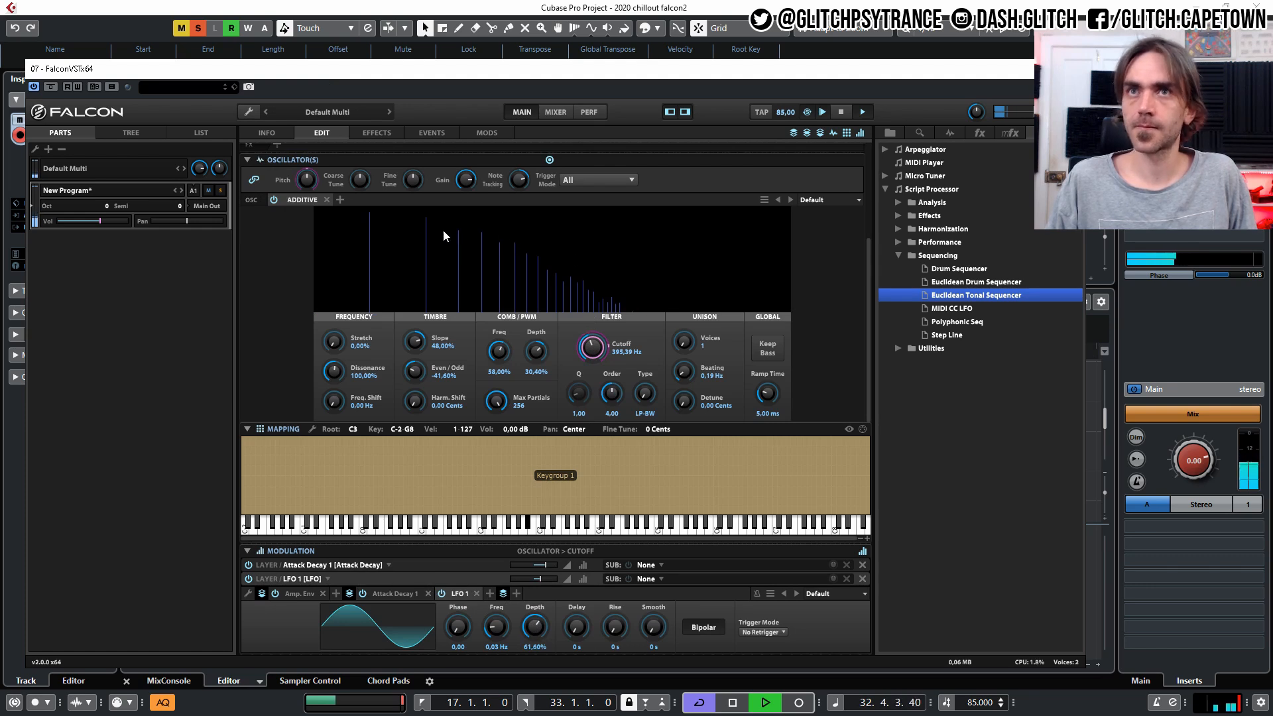
Add a SparkVerb reverb with the Large Room preset to the layer's effects.
scroll(257, 288, "up", 4)
left_click(277, 226)
mouse_move(318, 281)
mouse_move(325, 253)
mouse_move(419, 281)
mouse_move(490, 309)
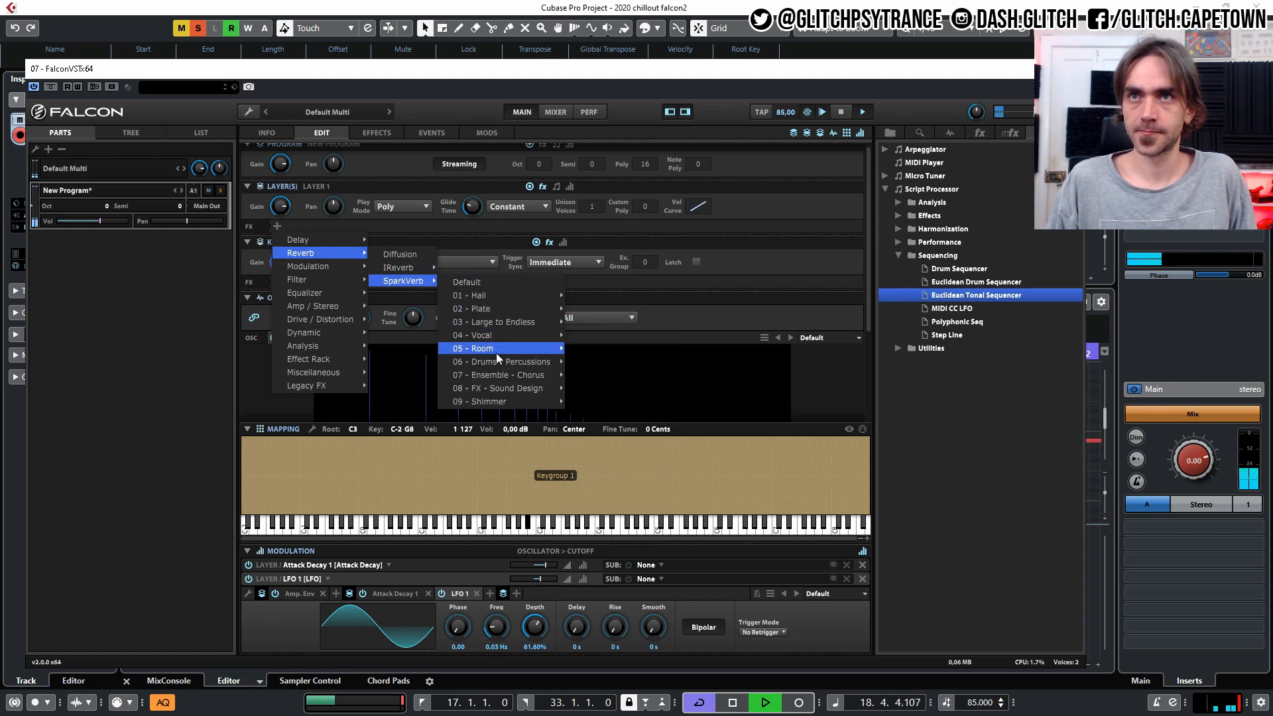
mouse_move(496, 350)
left_click(610, 404)
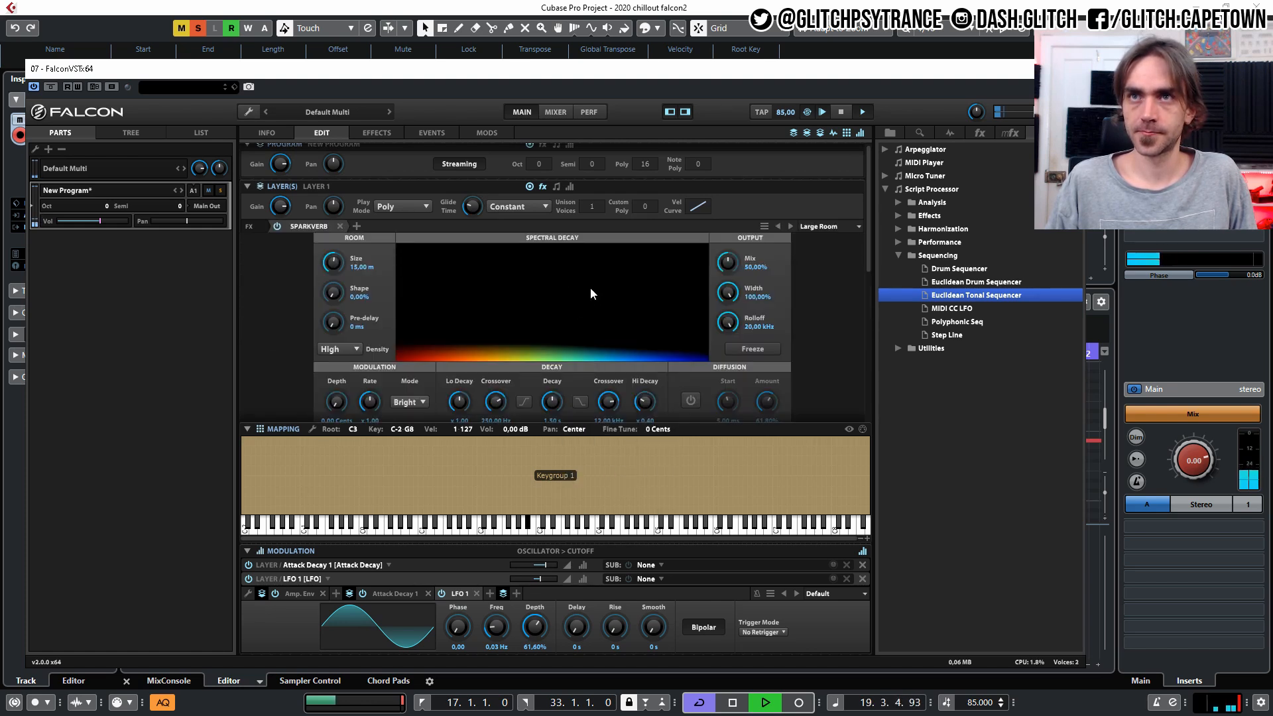
Set SparkVerb's Mix to 18% and room Size to 11.30 m, and collapse its editor.
left_click_drag(726, 259, 726, 266)
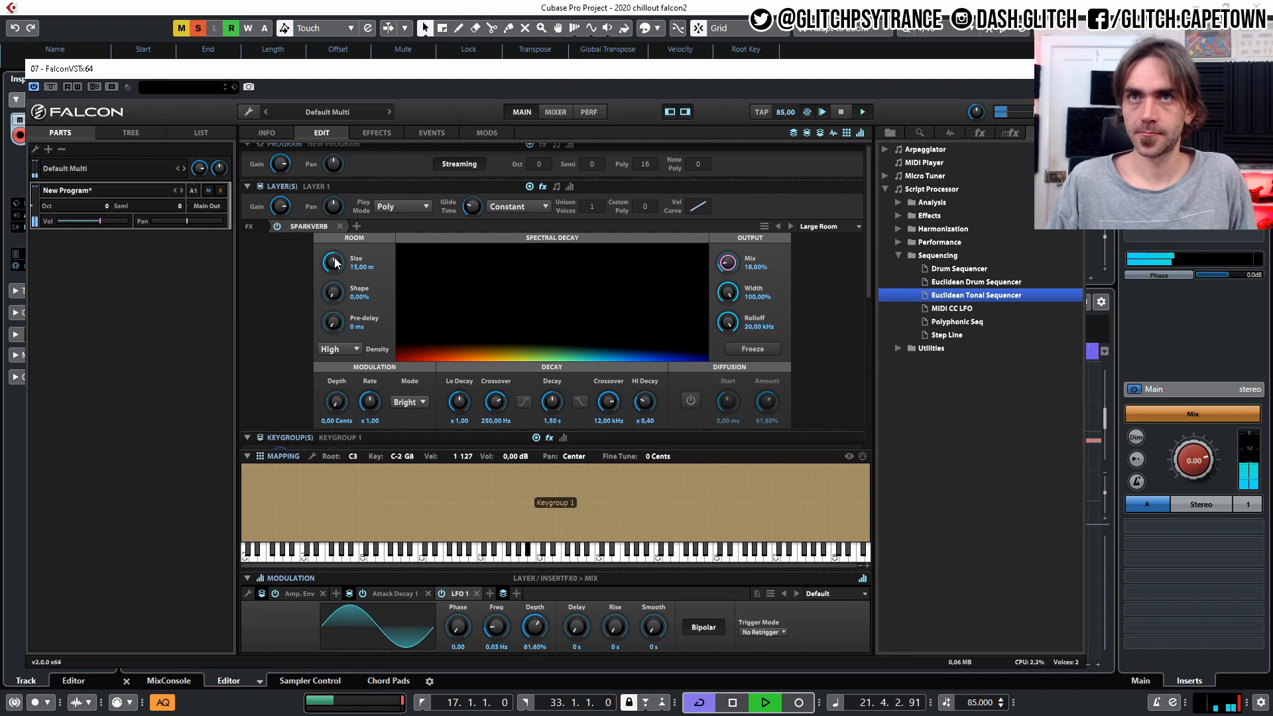
left_click_drag(332, 262, 331, 276)
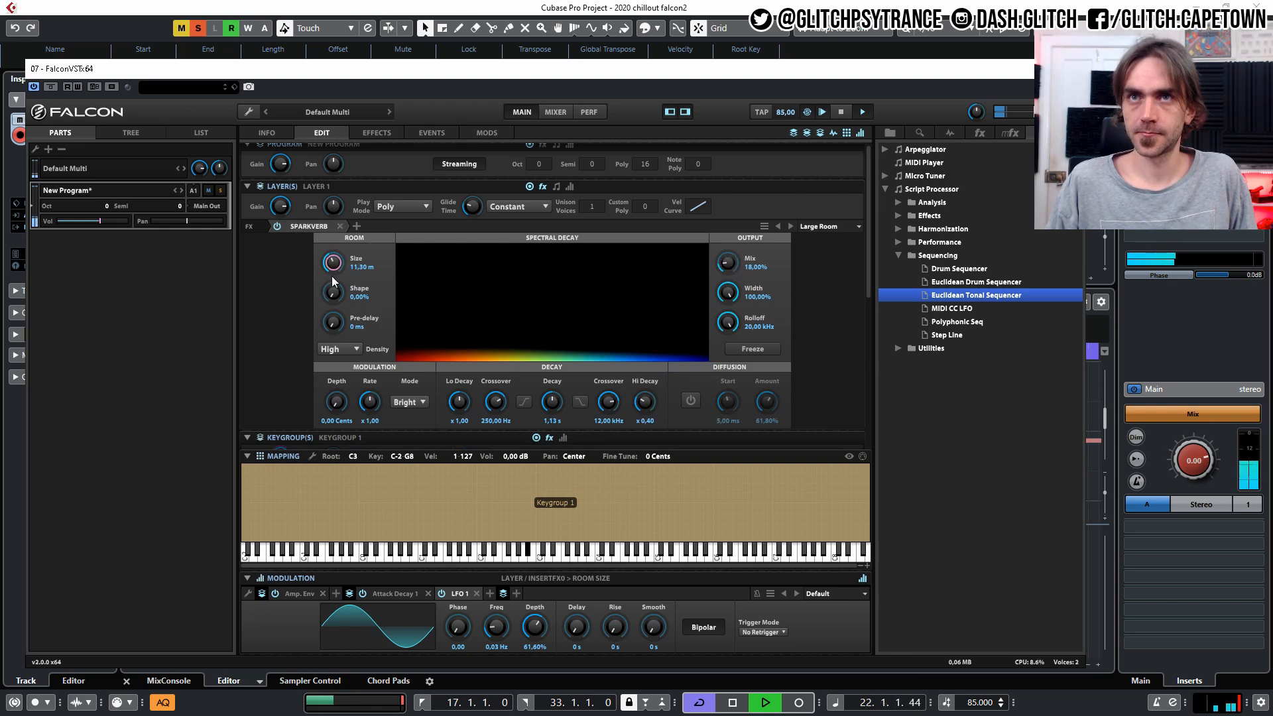
left_click(307, 222)
Stop playback and set the Degree of the Euclidean Tonal Sequencer's second row to V.
scroll(645, 276, "down", 3)
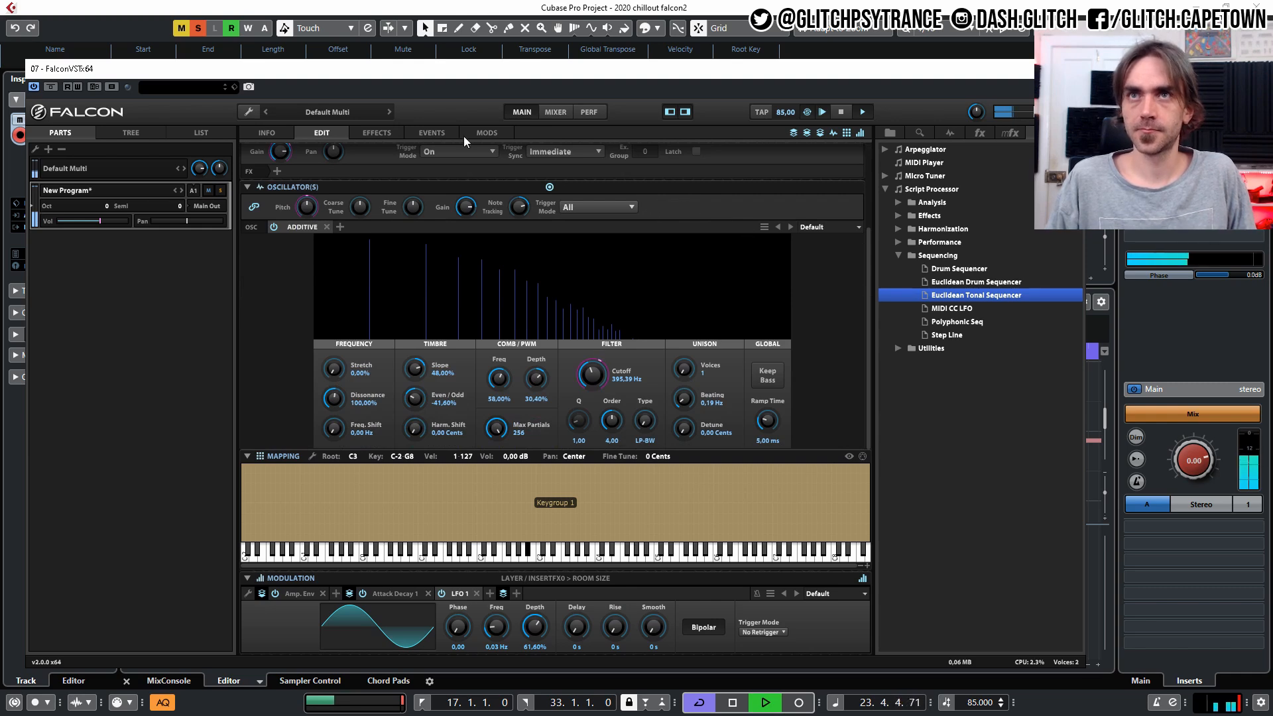
left_click(420, 133)
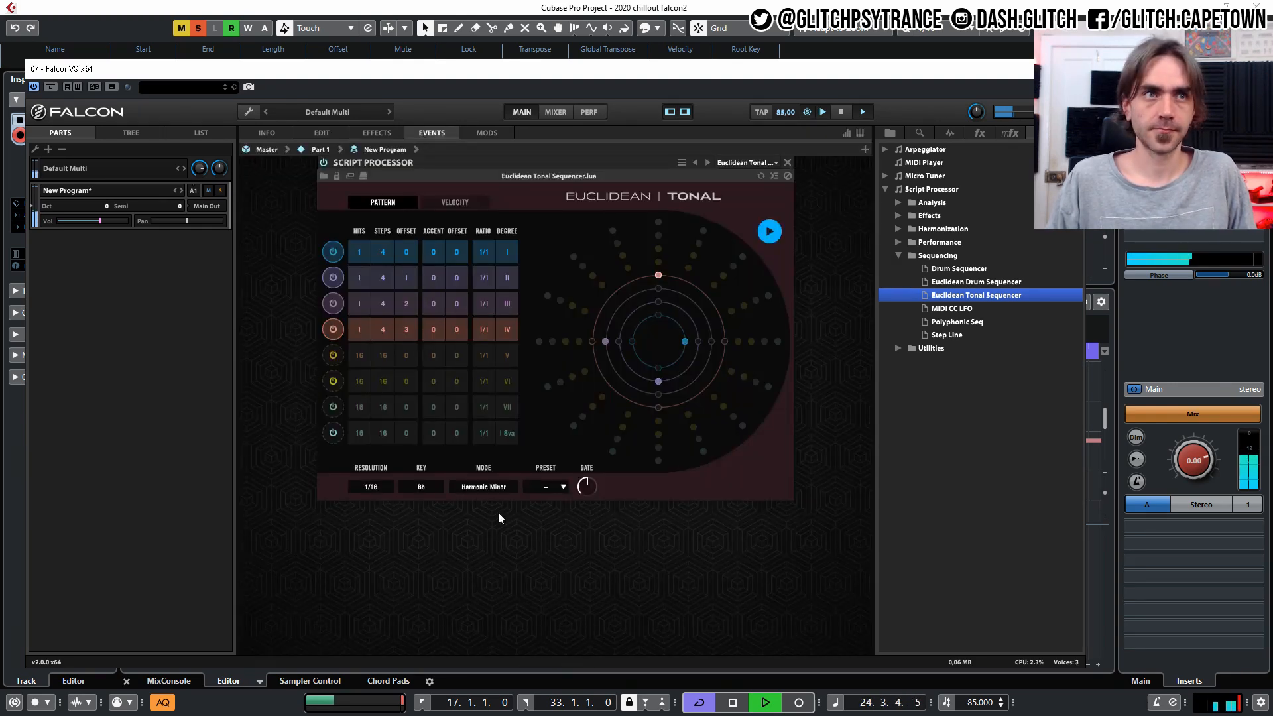
key("space")
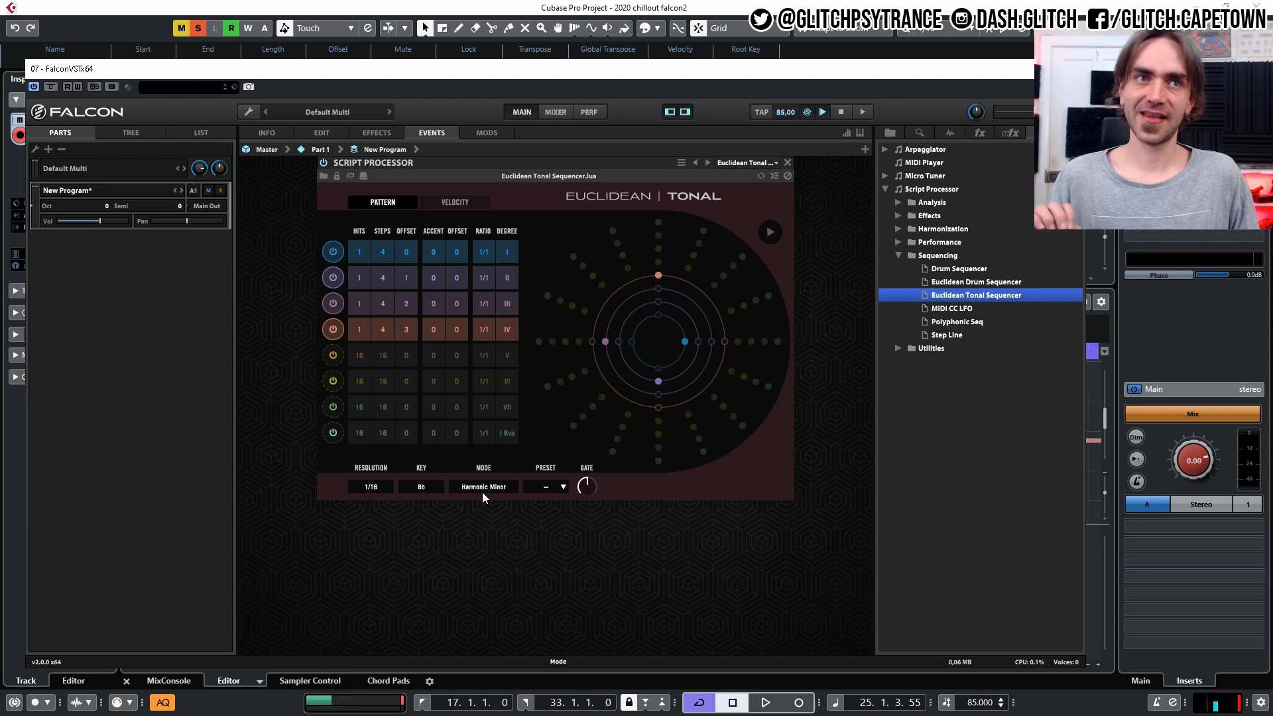
left_click(506, 284)
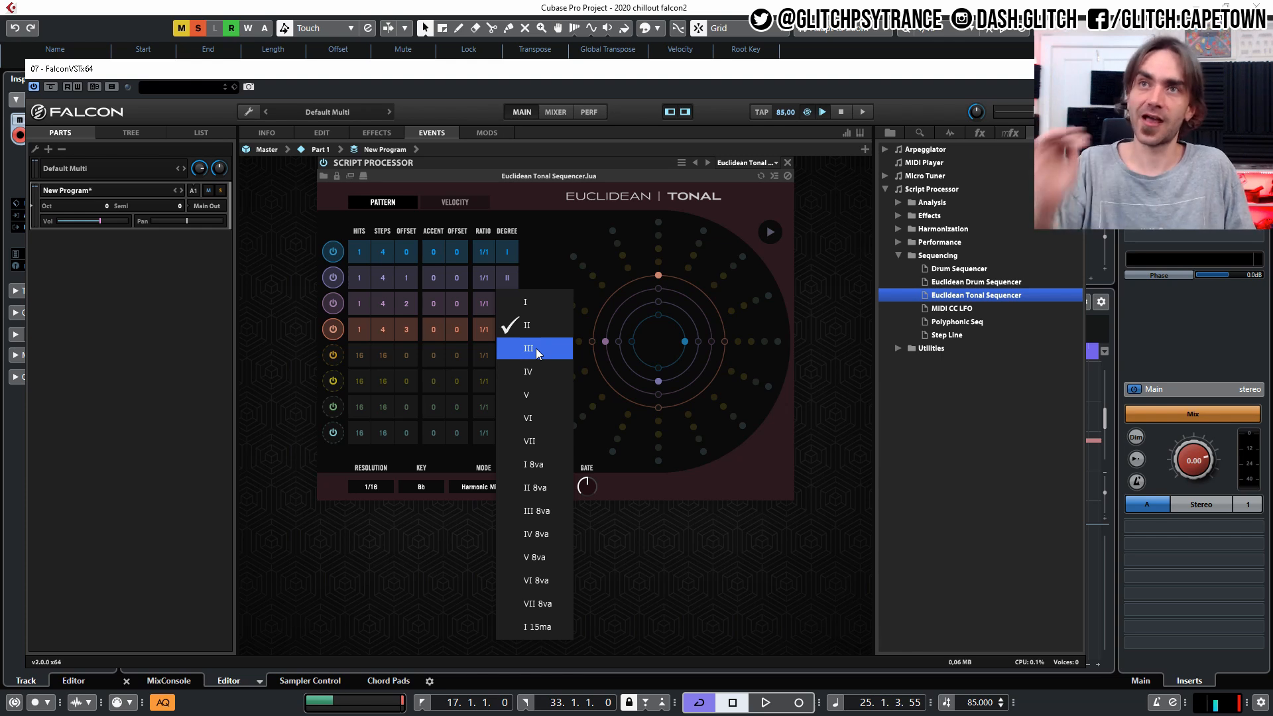
left_click(530, 394)
Set the third row's Degree to I 8va and the fourth row's to I 15ma, and restart playback.
left_click(505, 332)
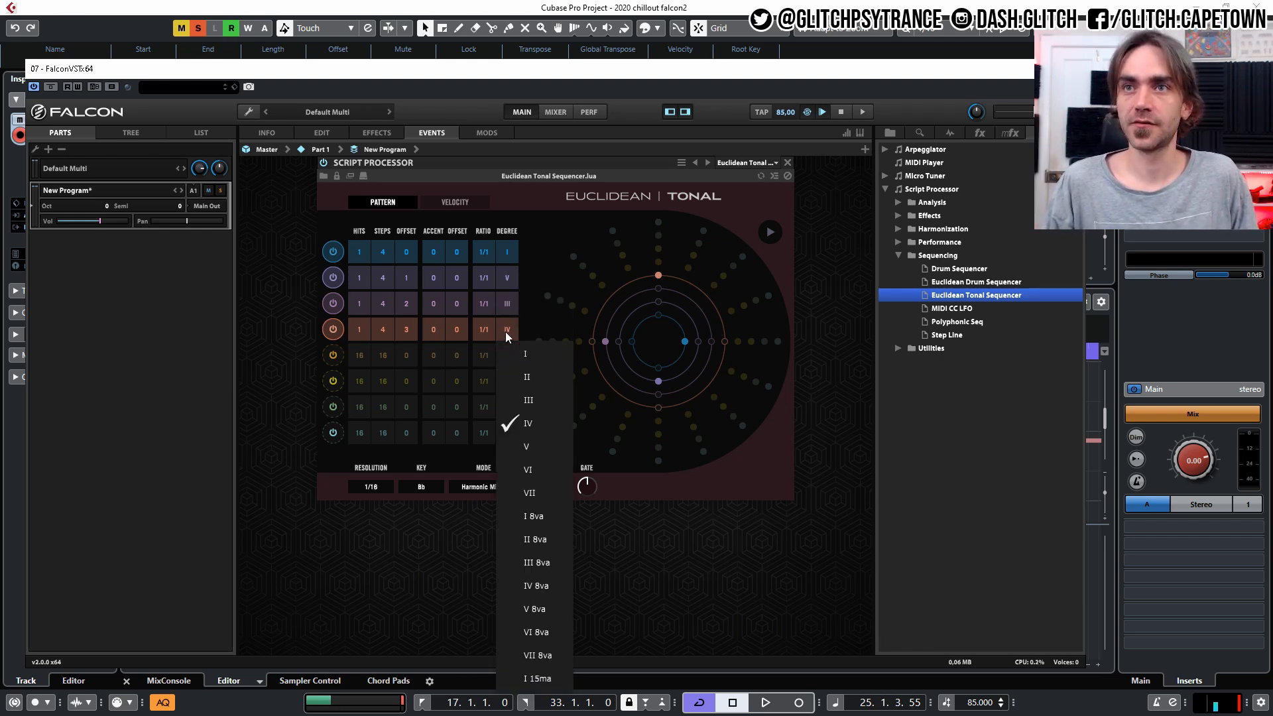
left_click(504, 300)
left_click(504, 300)
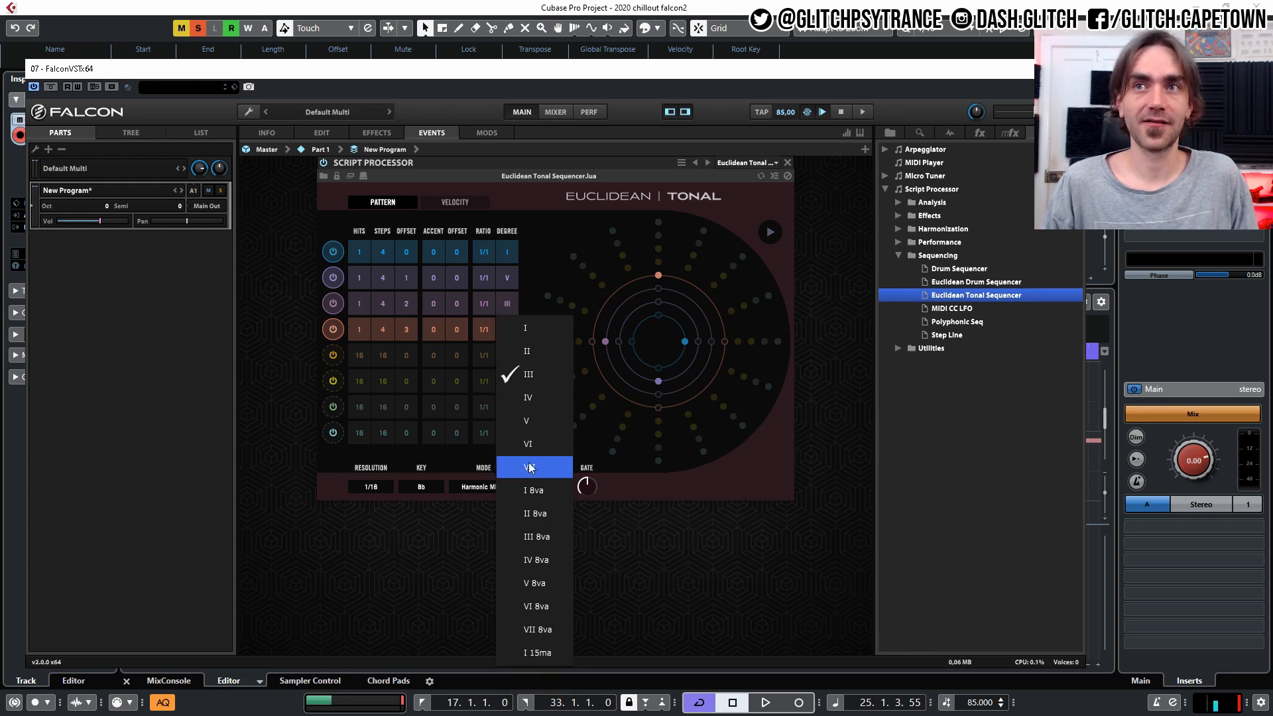
left_click(551, 491)
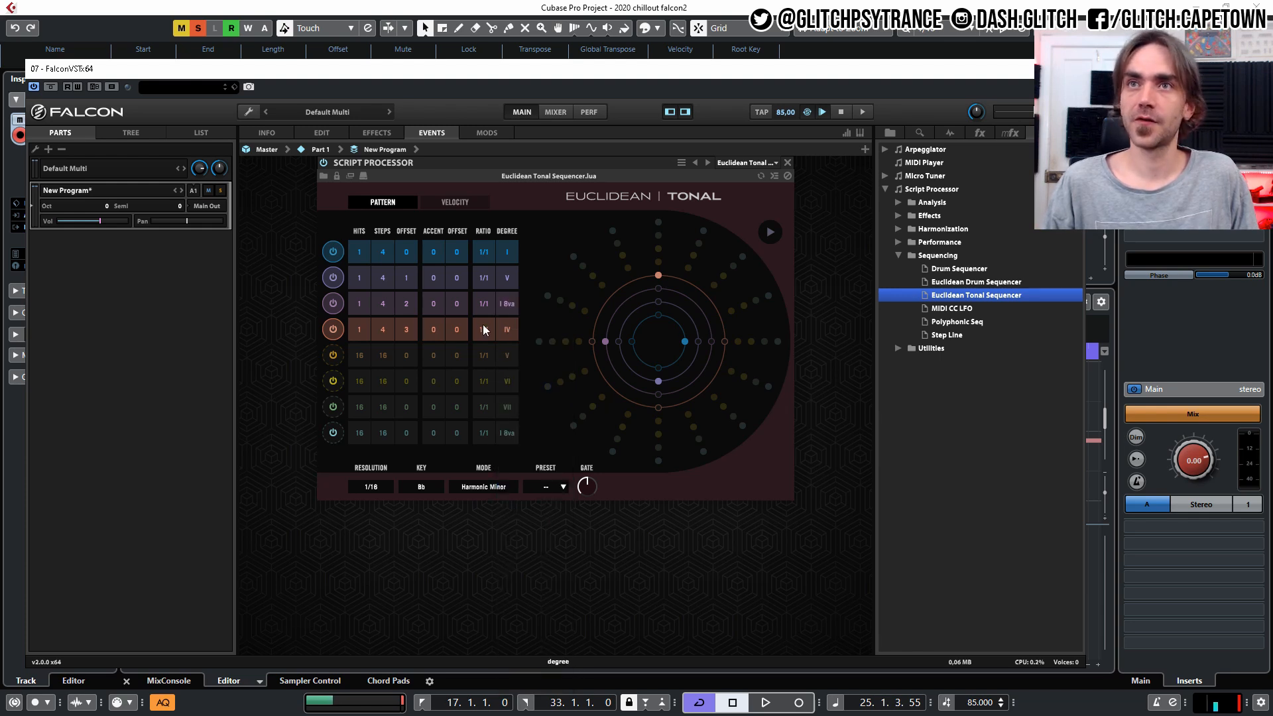
left_click(510, 328)
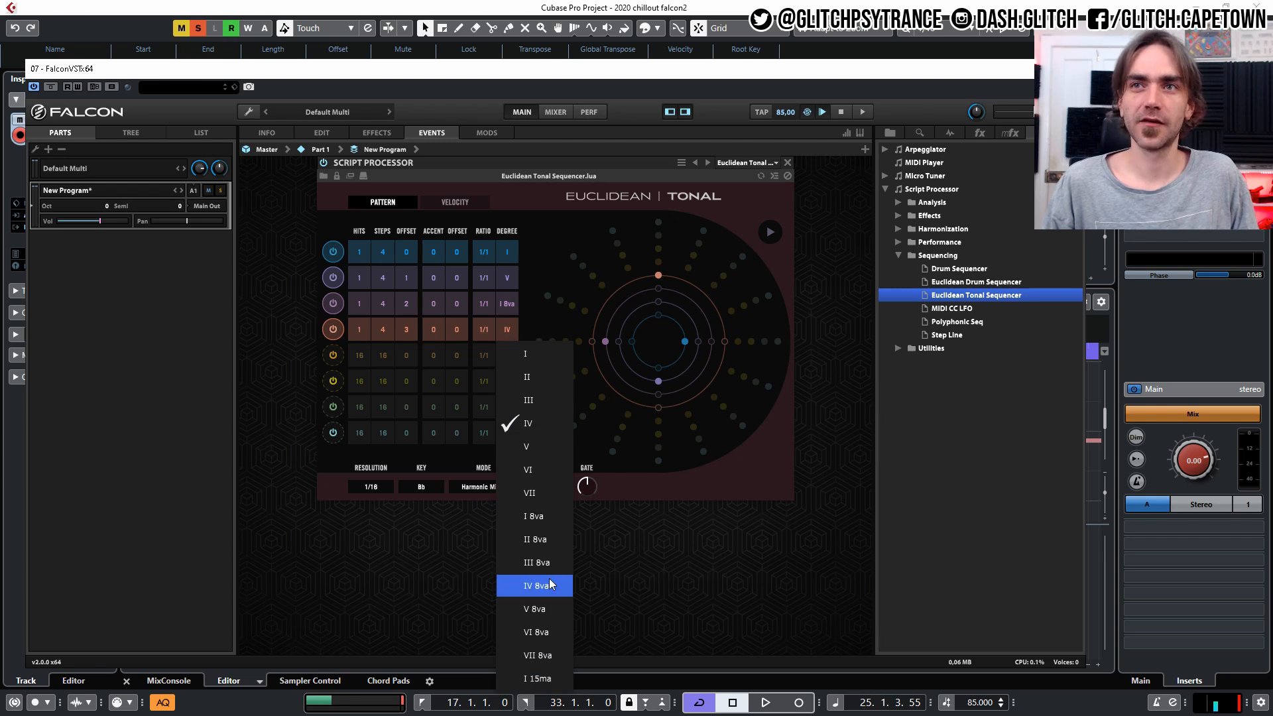
left_click(536, 679)
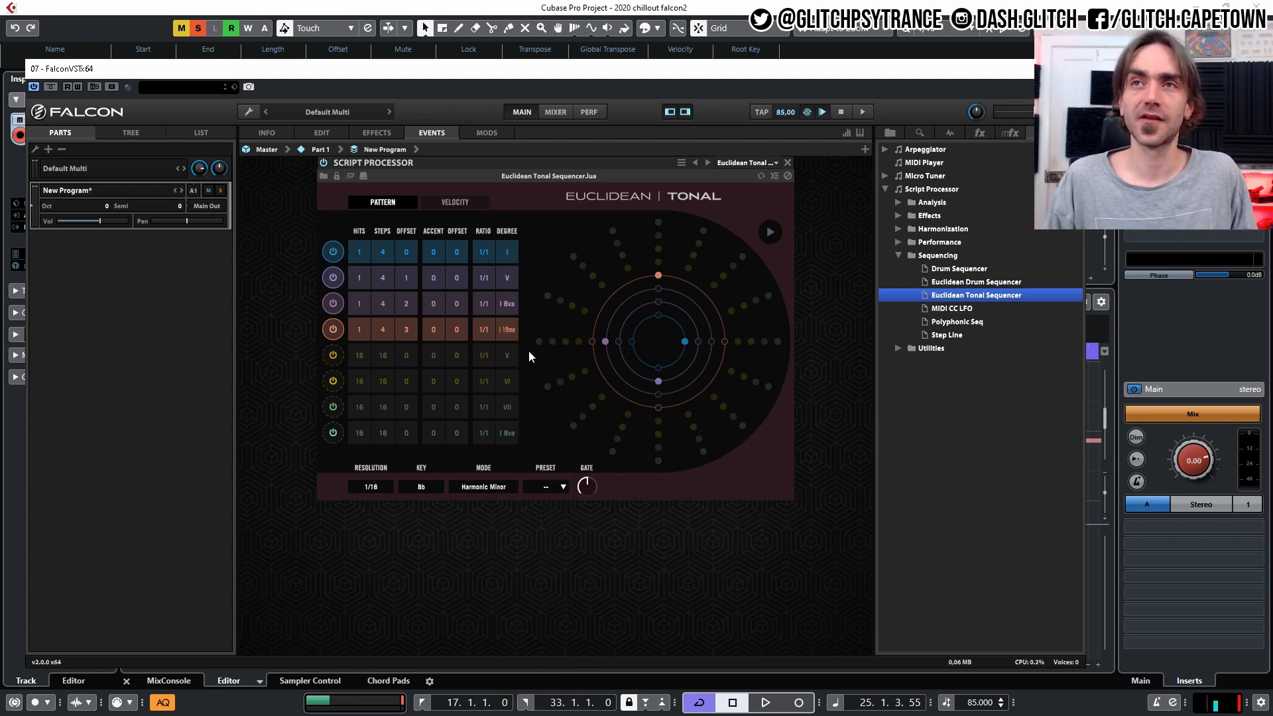
key("space")
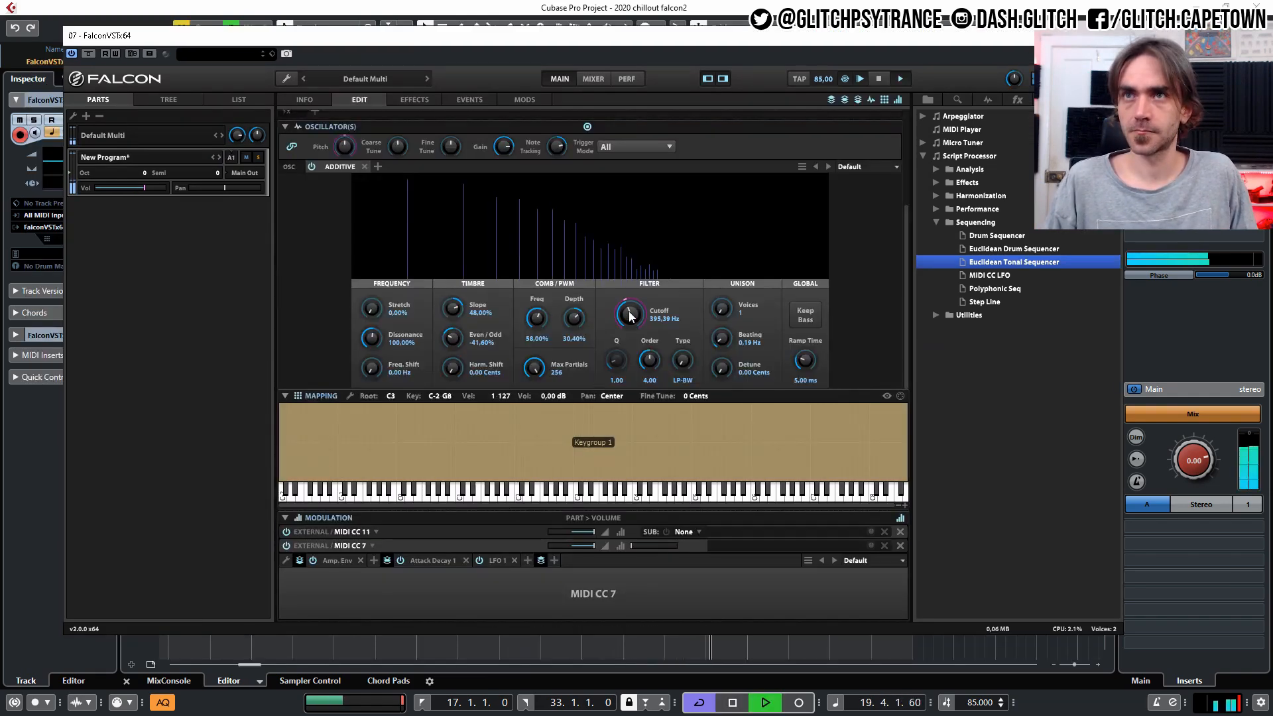
Reduce LFO 1's Depth to 48.40% for the Cutoff modulation while the sequence plays.
left_click(629, 311)
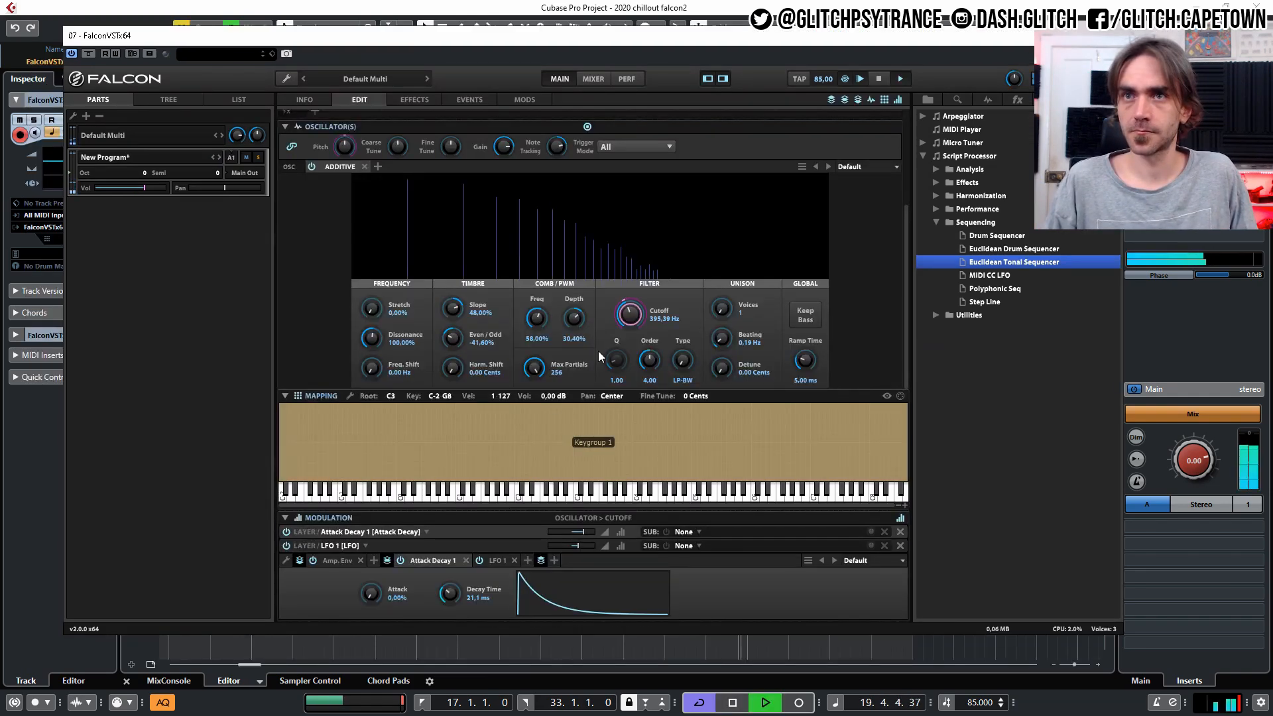
left_click(464, 547)
left_click_drag(575, 598, 574, 594)
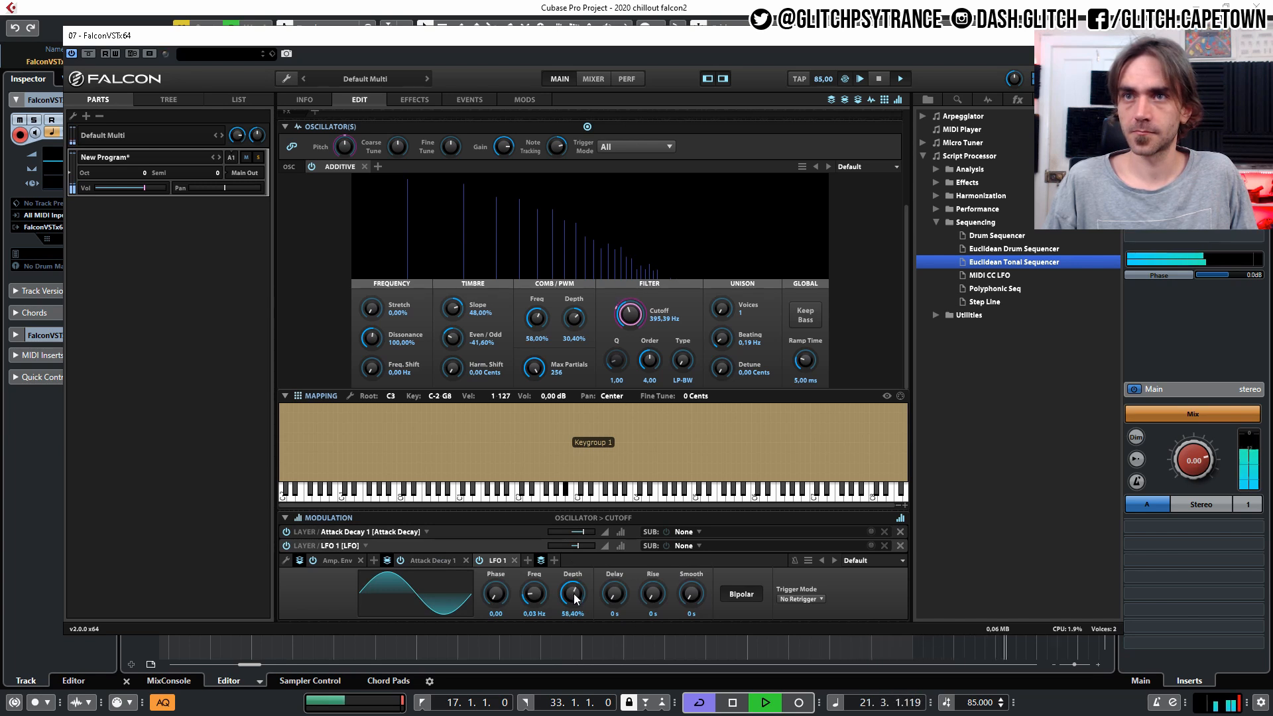
left_click_drag(575, 599, 575, 602)
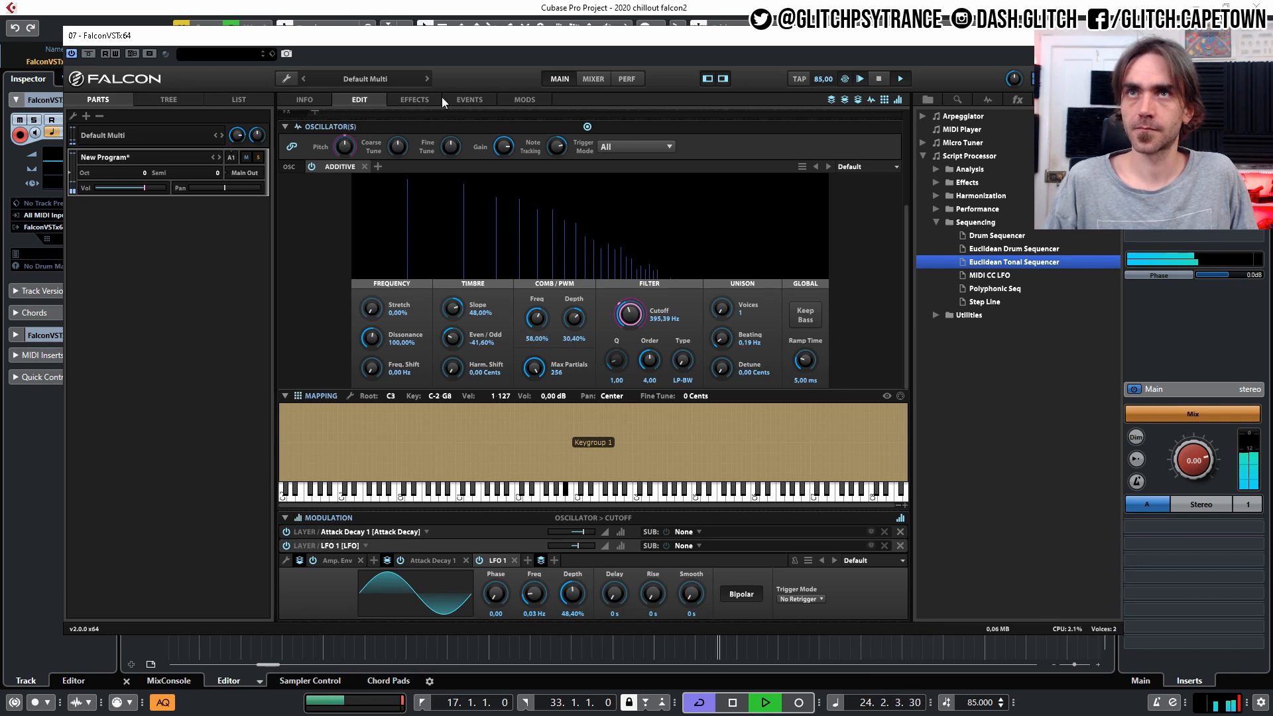
Check the sequencer pattern, set LFO 1's Depth to 44.80%, and lower the oscillator's Cutoff to 363.94 Hz.
left_click(467, 99)
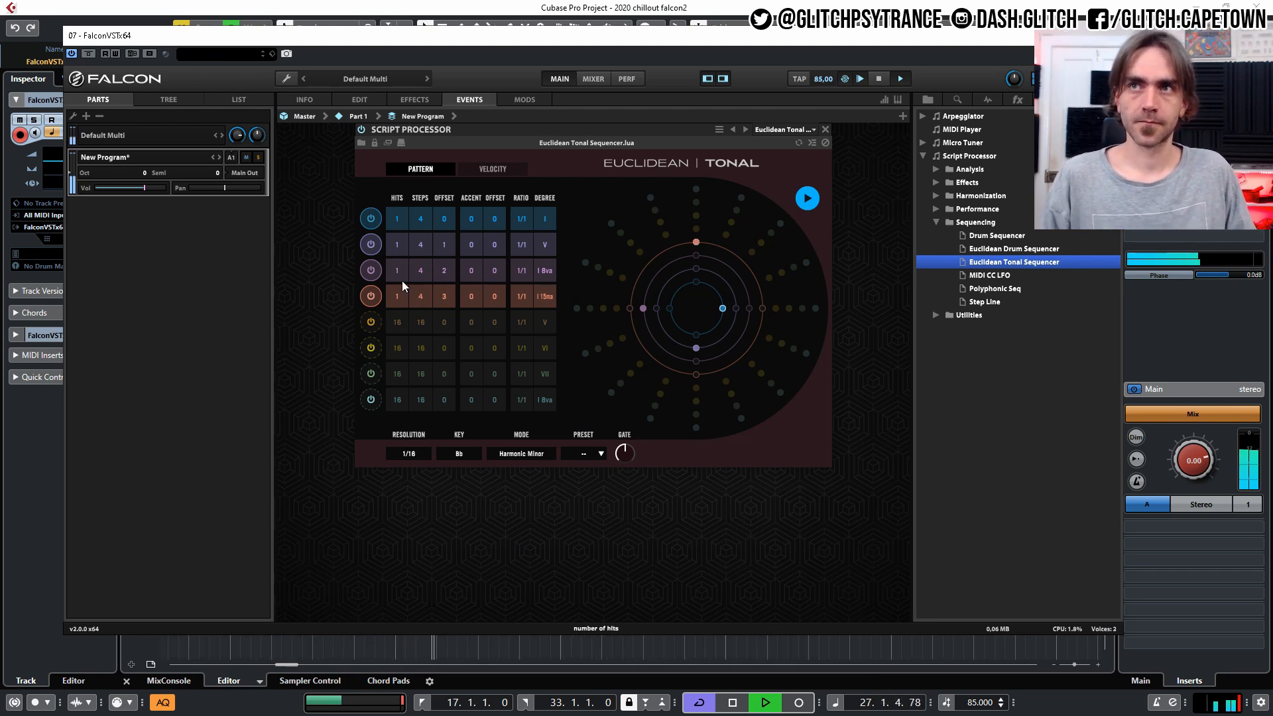
left_click(361, 100)
scroll(779, 333, "down", 3)
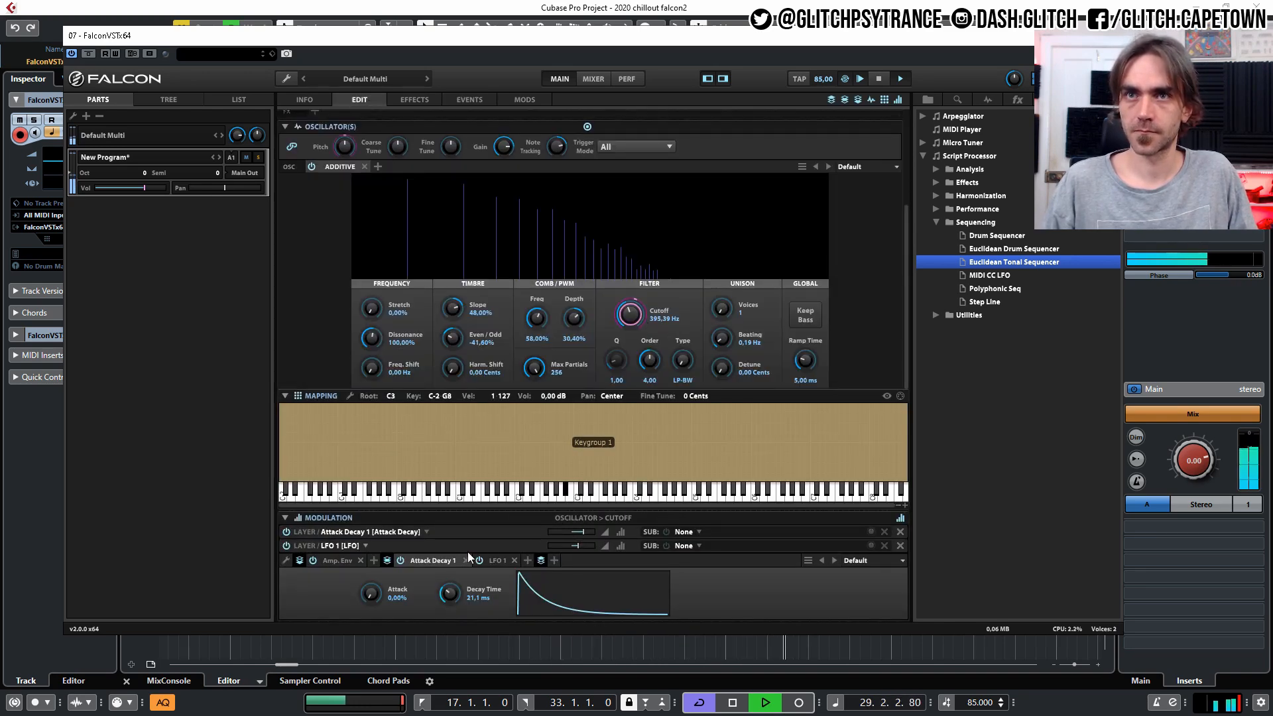
left_click(496, 560)
left_click_drag(566, 597, 563, 601)
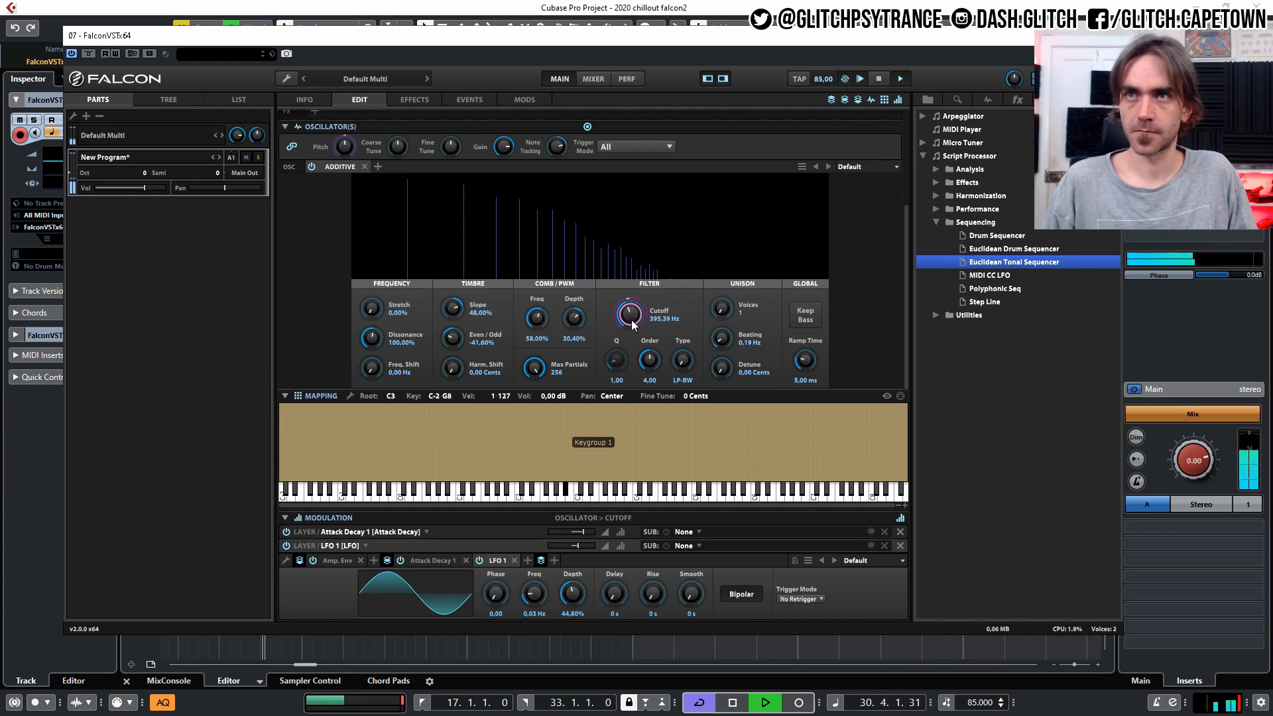
left_click_drag(631, 321, 629, 322)
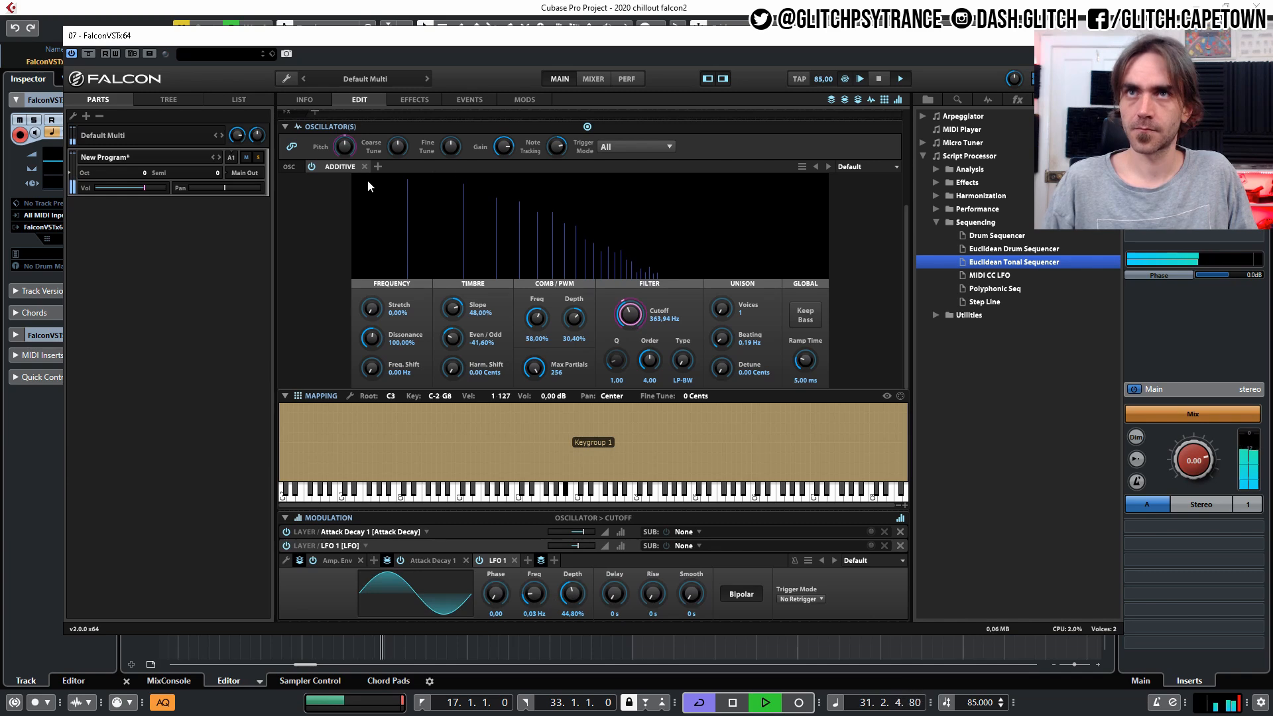
Add a Dual Delay with the Ping Pong 8 stereo preset to the layer's effects.
scroll(396, 177, "up", 3)
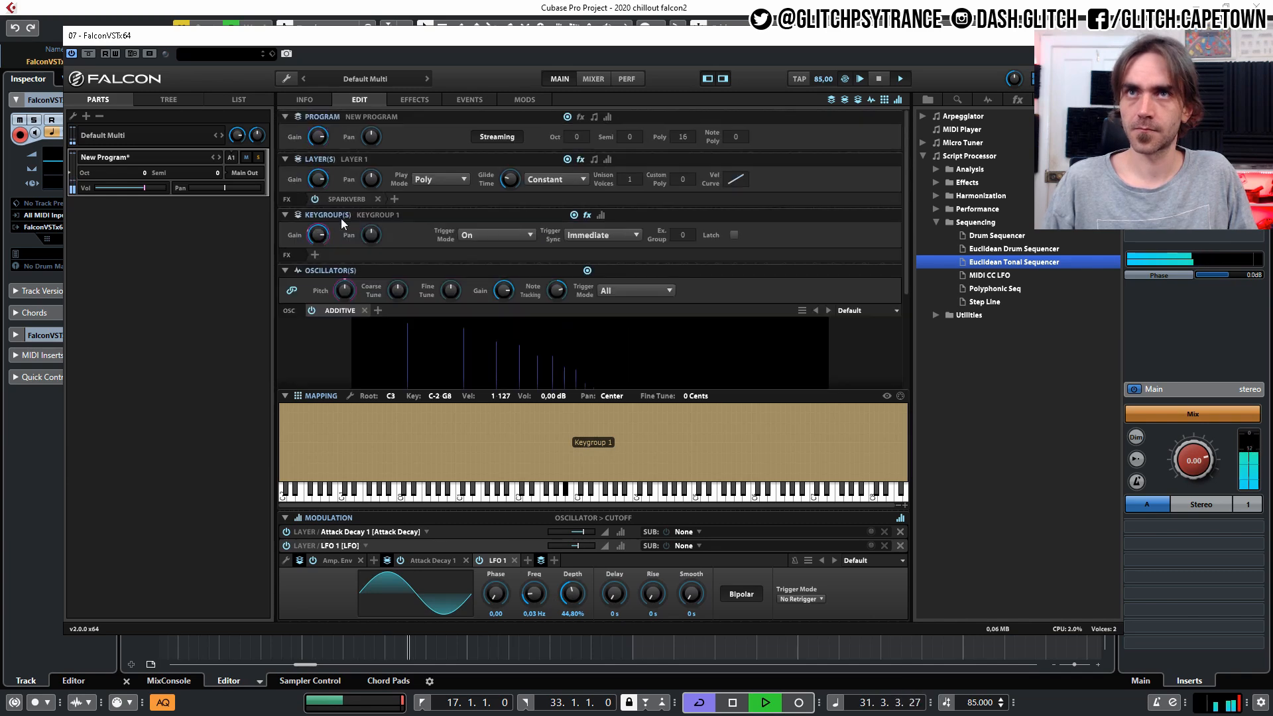
left_click(396, 200)
mouse_move(425, 212)
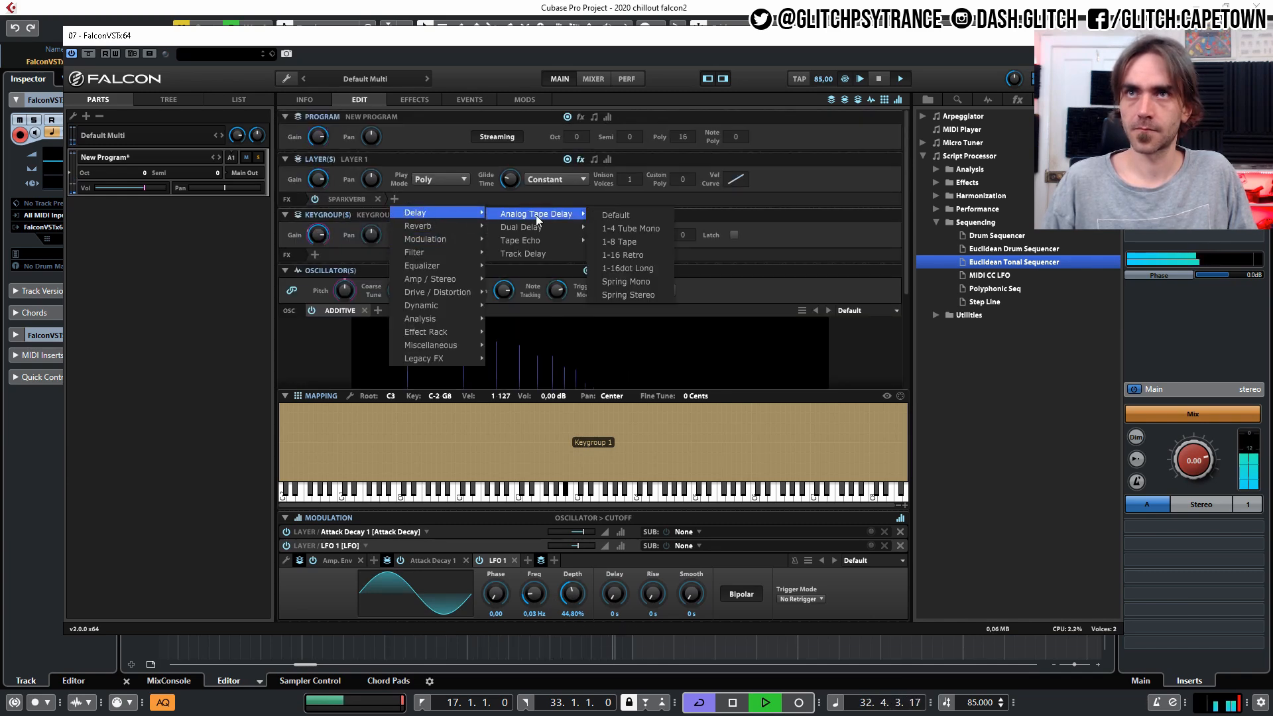
mouse_move(524, 239)
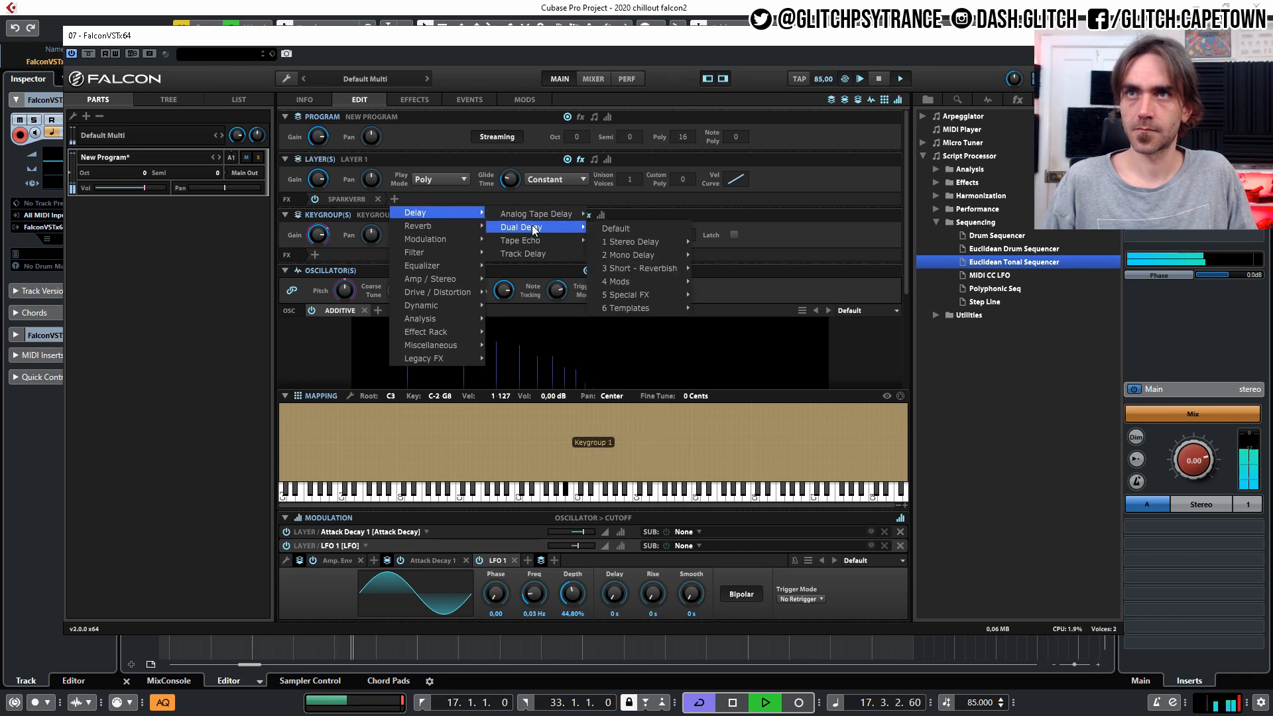
mouse_move(641, 252)
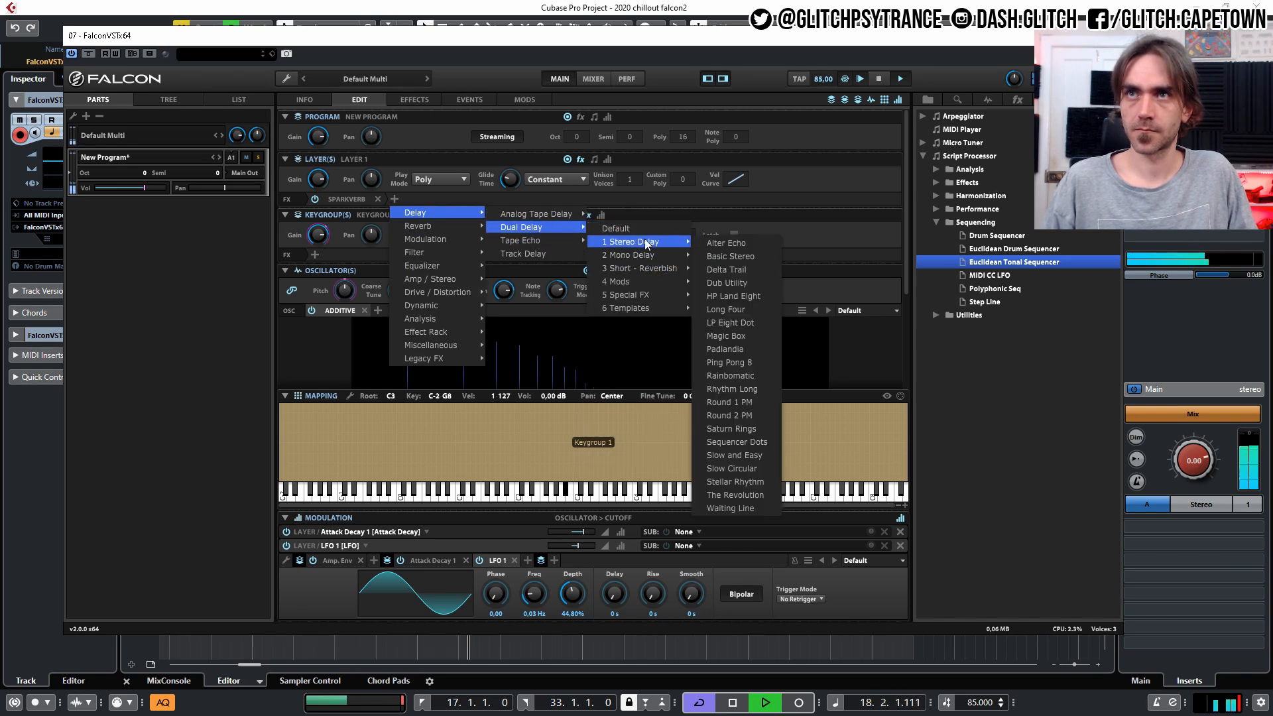
left_click(732, 283)
Place the Dual Delay before SparkVerb in the effect chain and set its delay Time to 1/4 tri.
left_click_drag(432, 201, 323, 200)
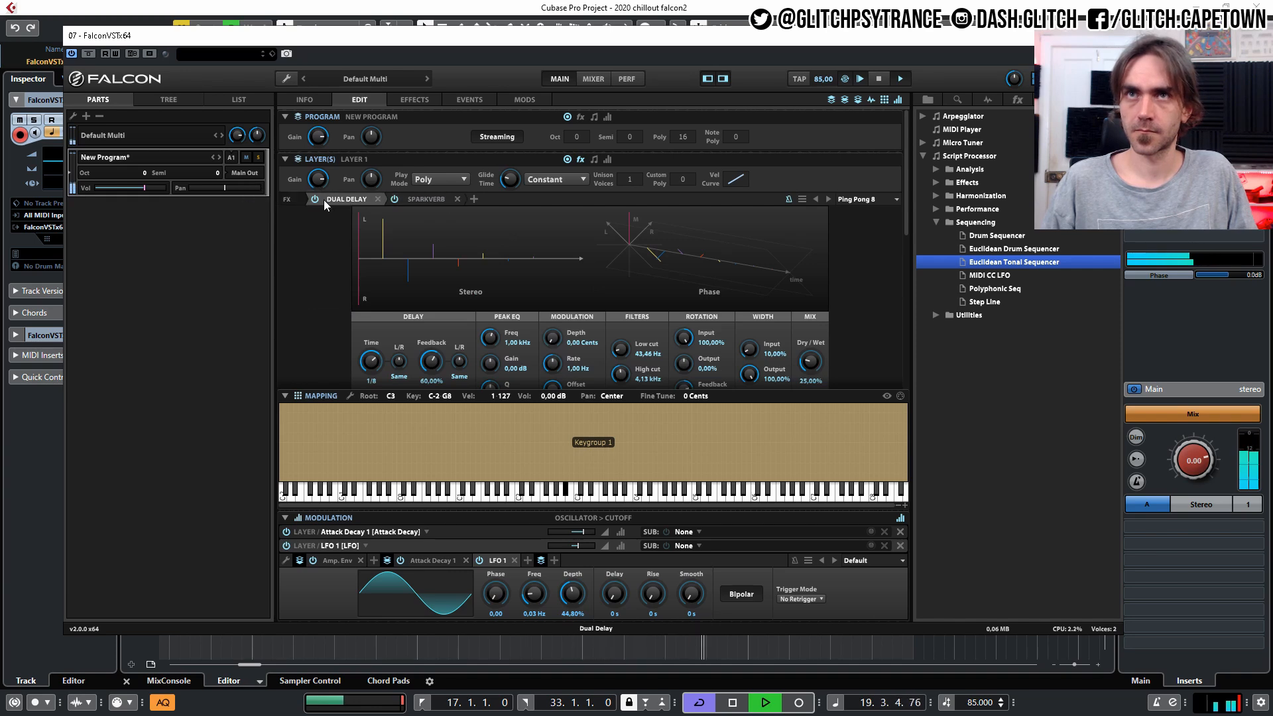
scroll(428, 248, "down", 4)
left_click(383, 230)
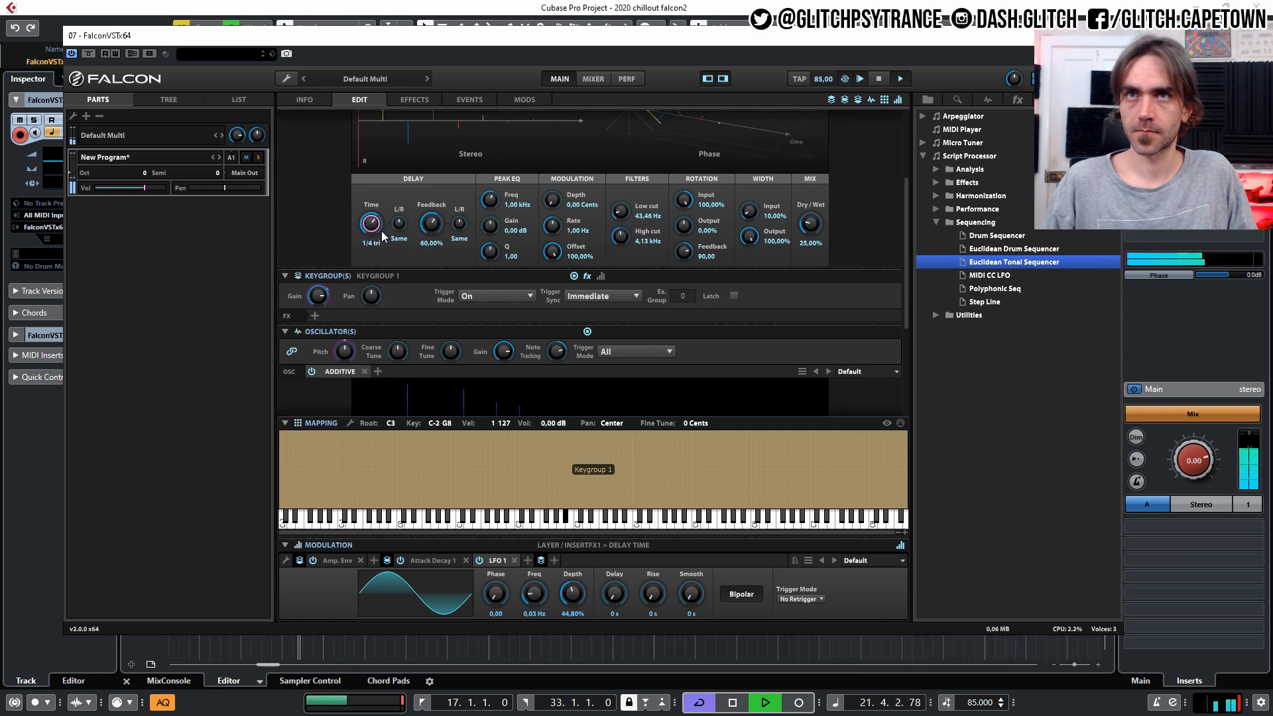
Set the Dual Delay's Time to 1/8 dot, Feedback to 61.20% and Dry/Wet mix to 35.55%.
left_click_drag(436, 224, 438, 223)
left_click_drag(810, 224, 812, 216)
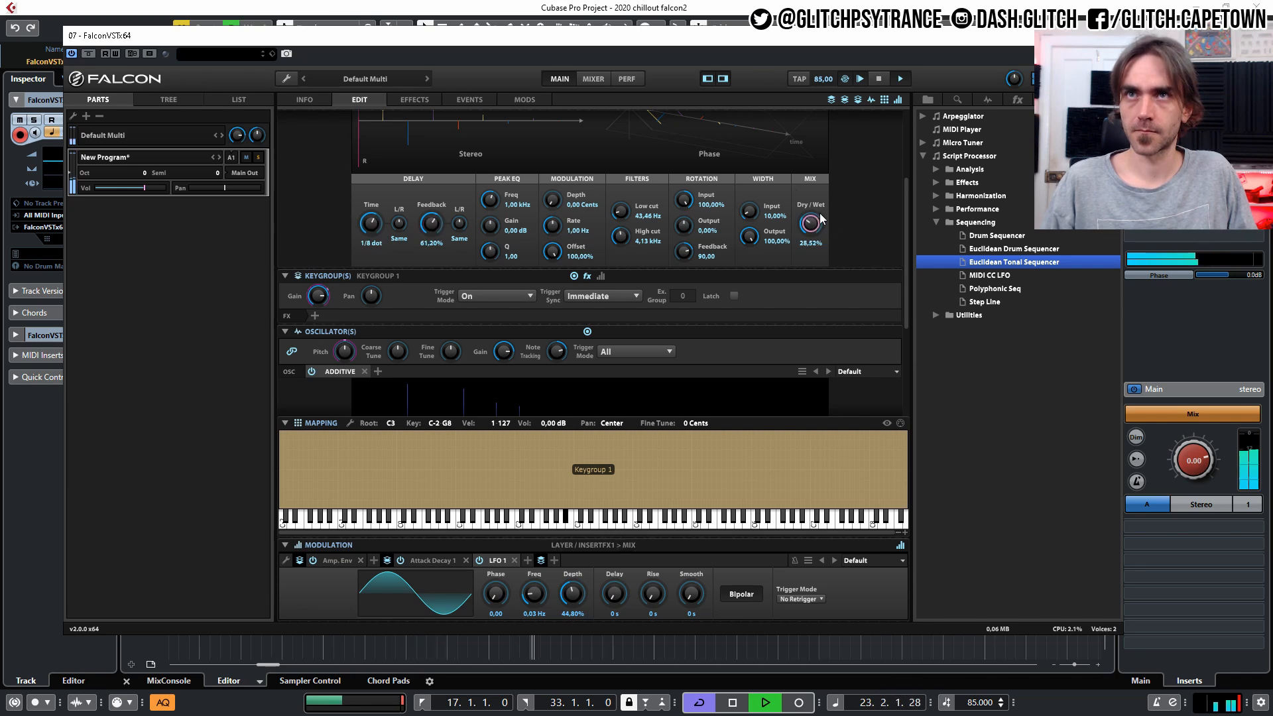
scroll(856, 221, "up", 3)
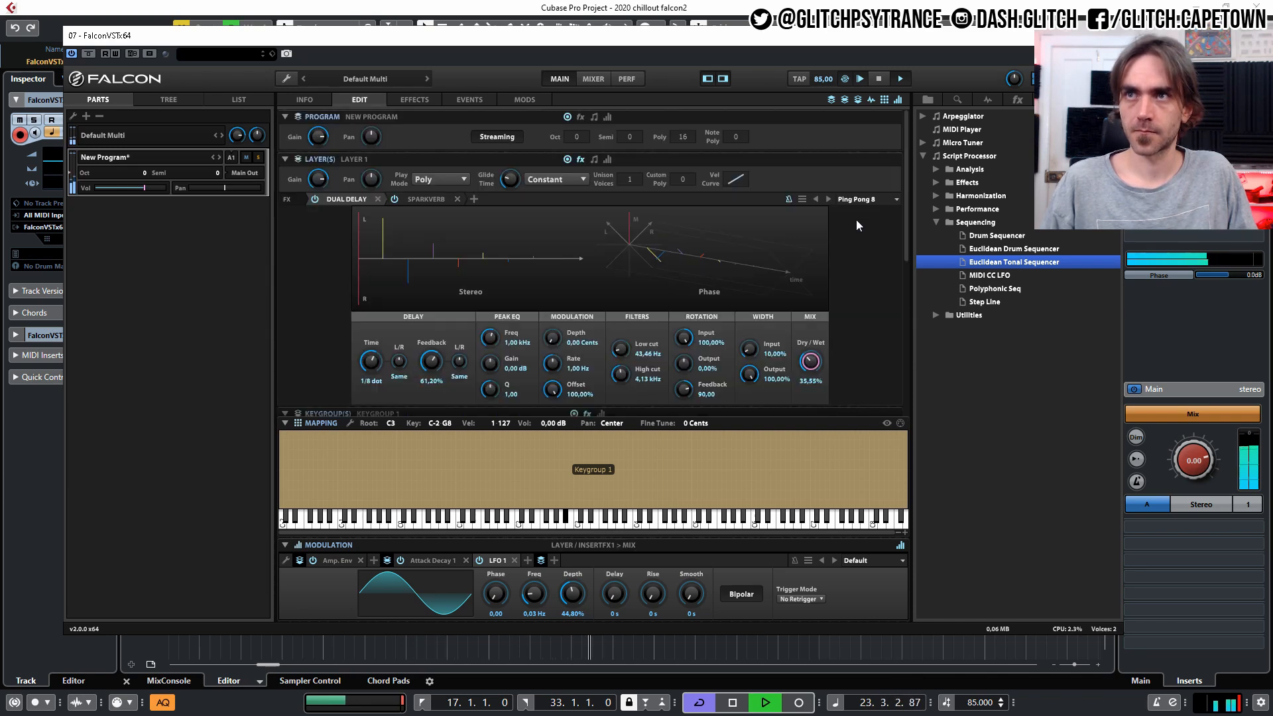
left_click(357, 199)
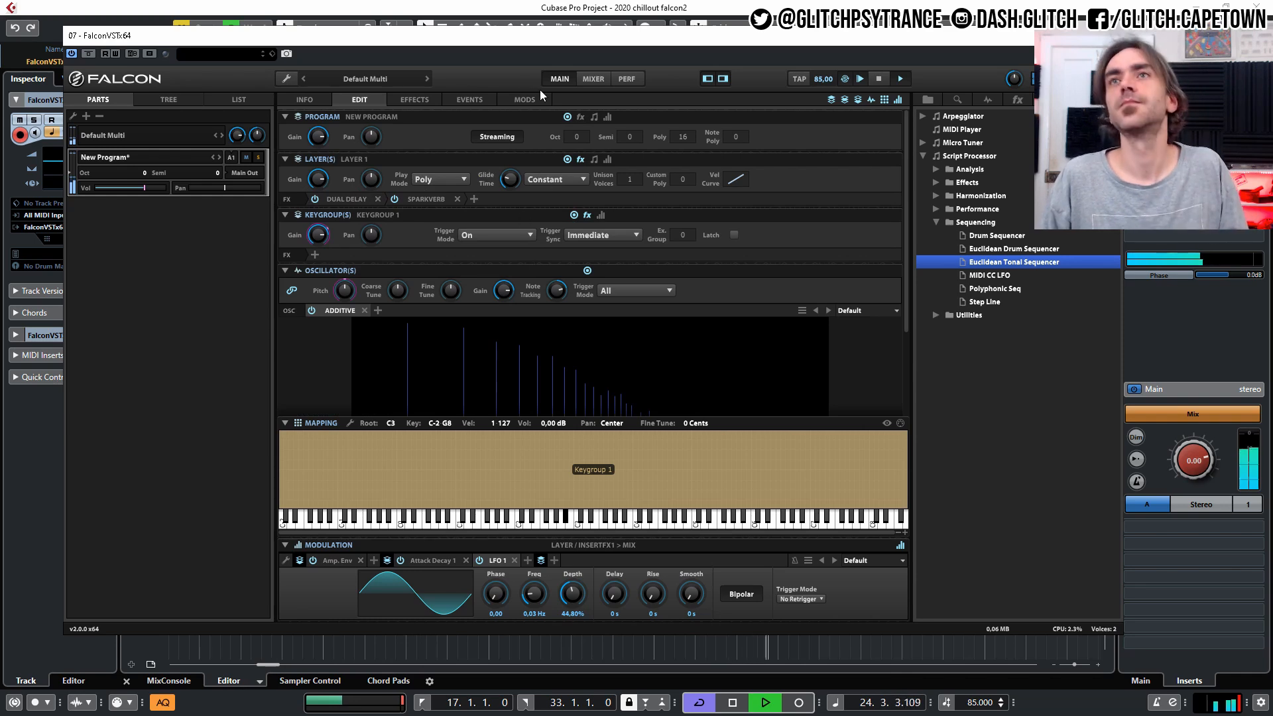
Stop playback and set sequencer line 2 to 3 steps with offset 2, line 3 to 7 steps, and line 4 to 9 steps.
left_click(417, 100)
left_click(476, 100)
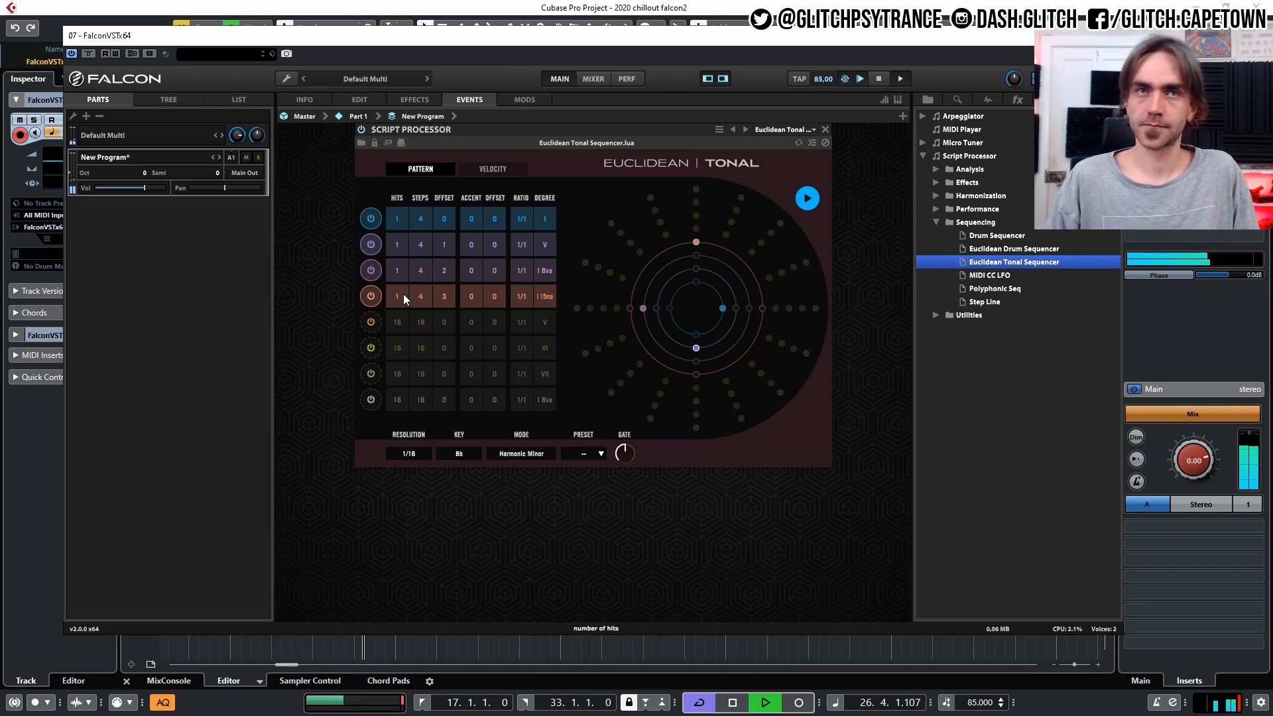
mouse_move(630, 446)
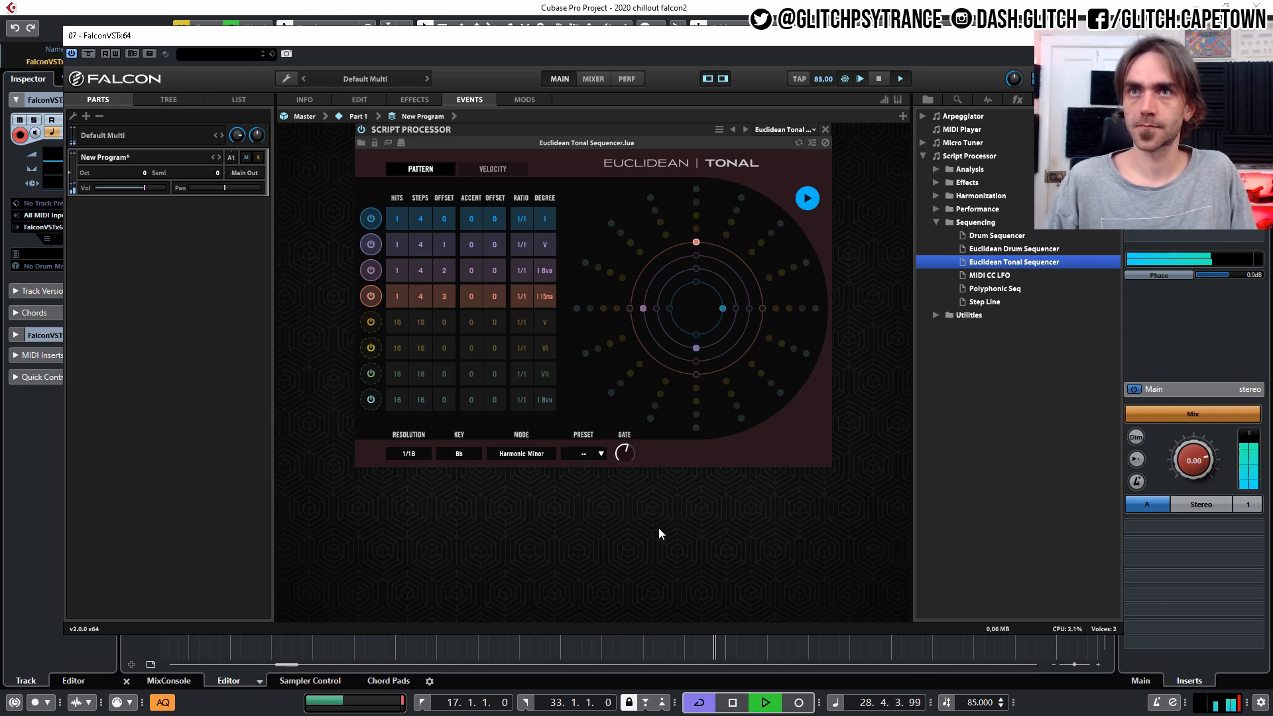
key("space")
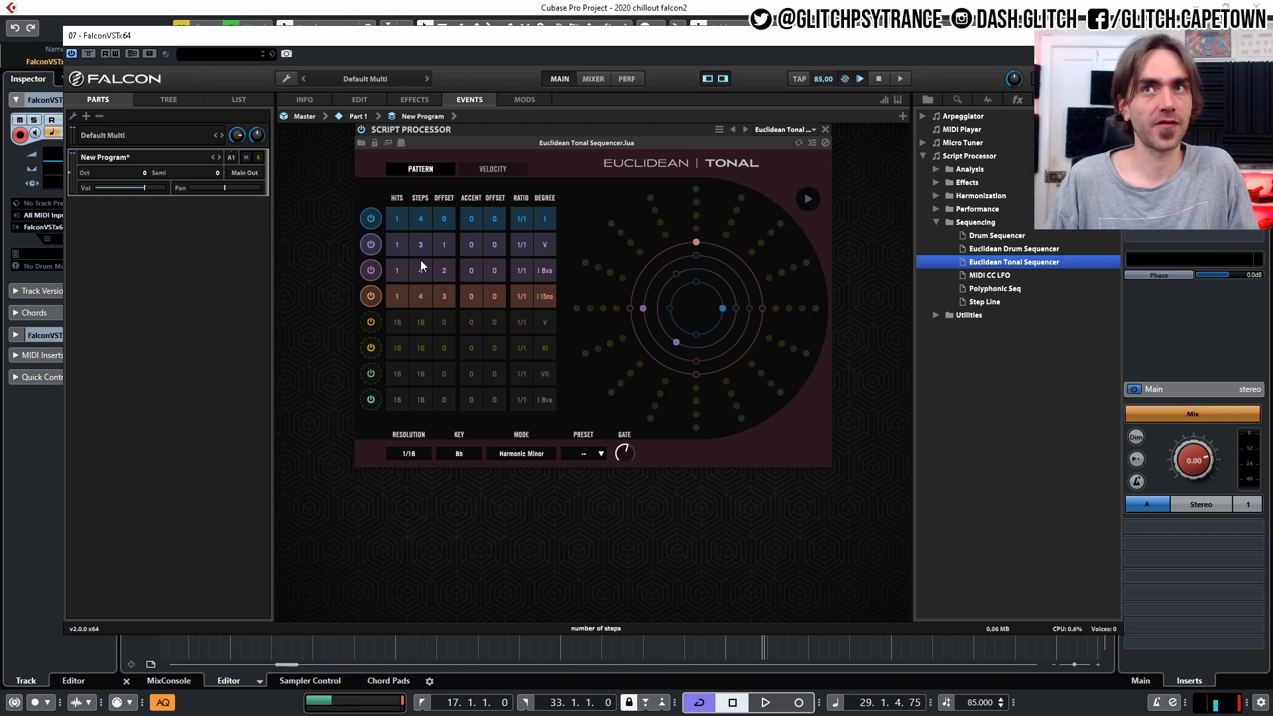
left_click_drag(422, 277, 429, 245)
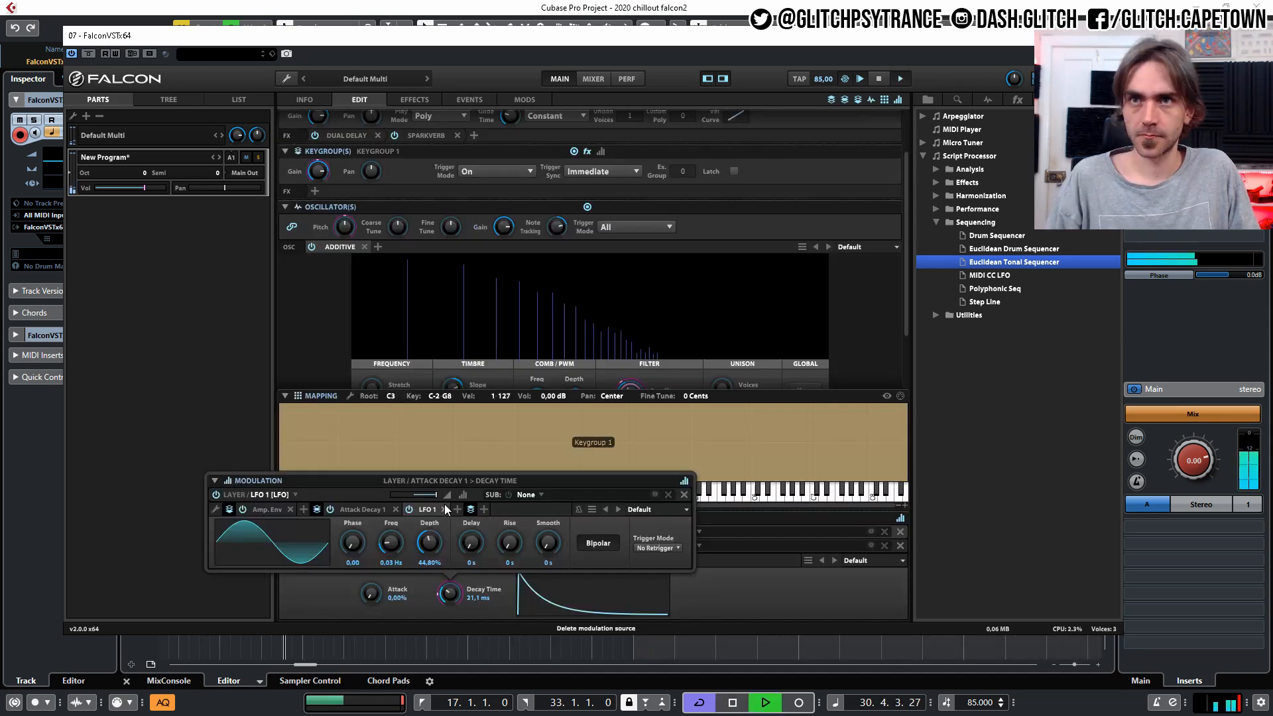
Modulate Attack Decay 1's Decay Time with LFO 1 at a negative ratio and set the Decay Time to 31.7 ms.
left_click_drag(444, 503, 411, 496)
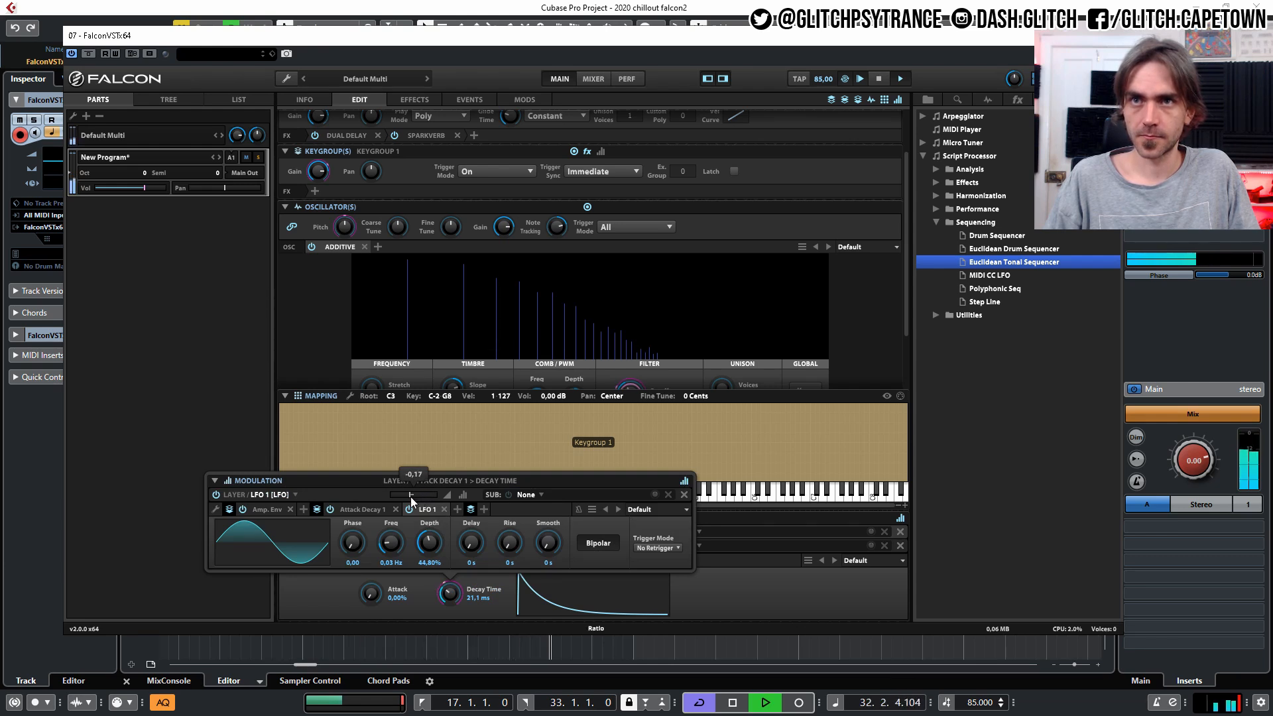
left_click_drag(411, 498, 406, 497)
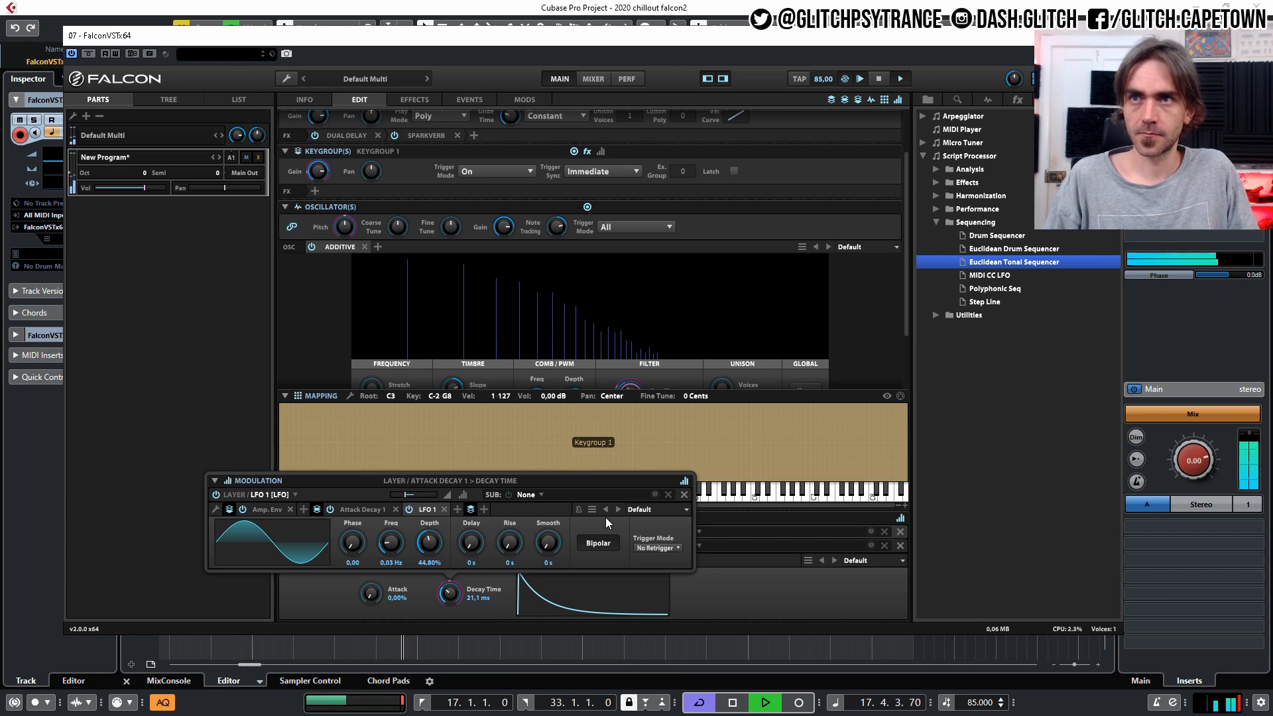
left_click(949, 605)
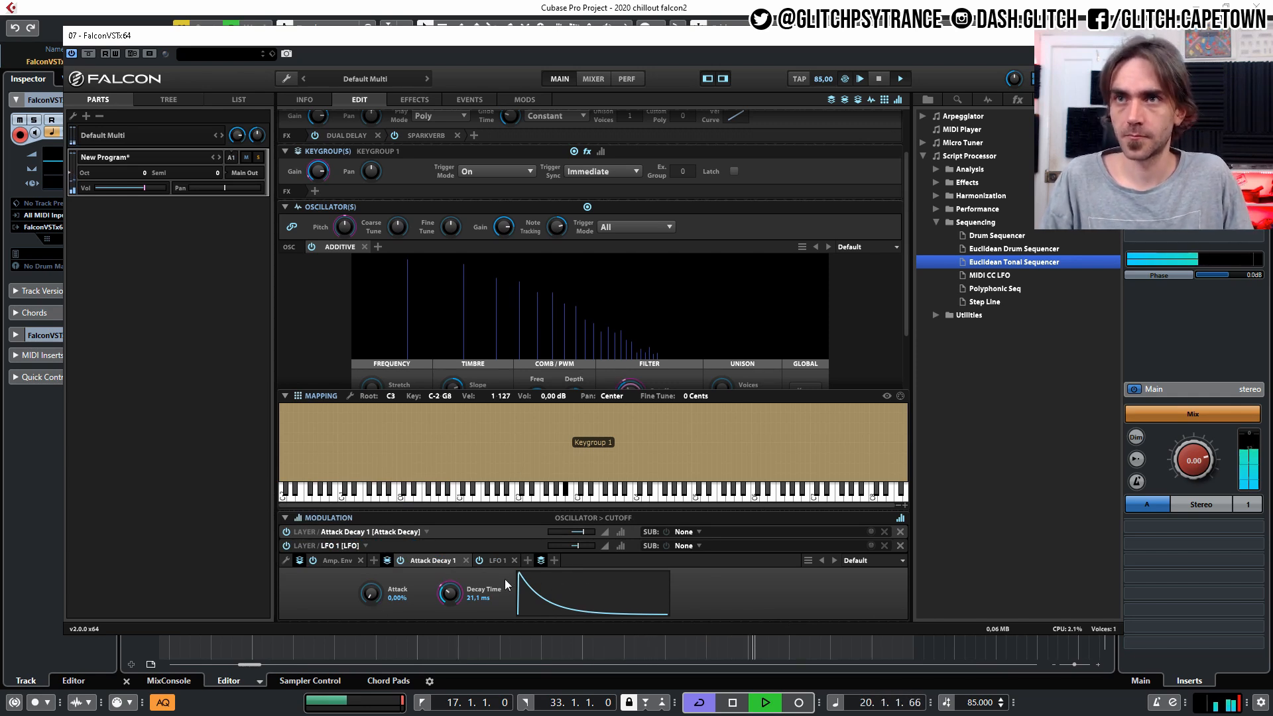
left_click_drag(448, 595, 458, 595)
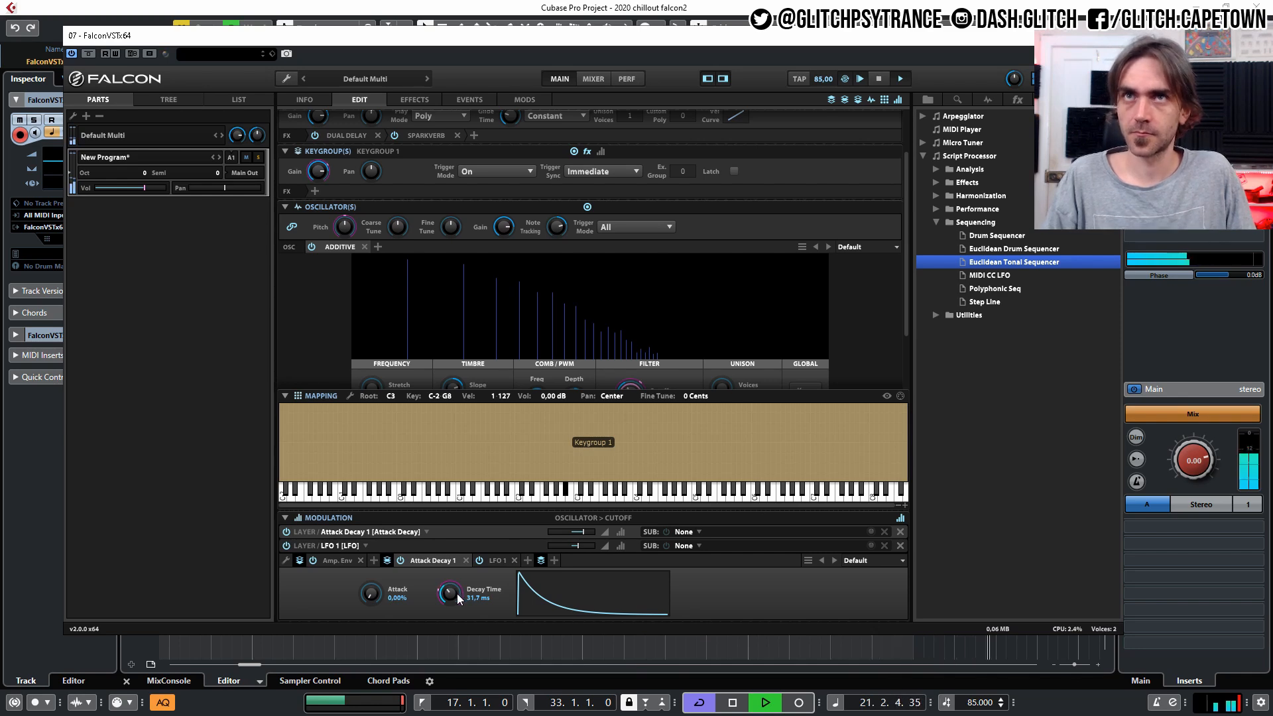
Enable the fifth sequencer line with 3 hits, 15 steps, offset 1 and degree III.
left_click(475, 97)
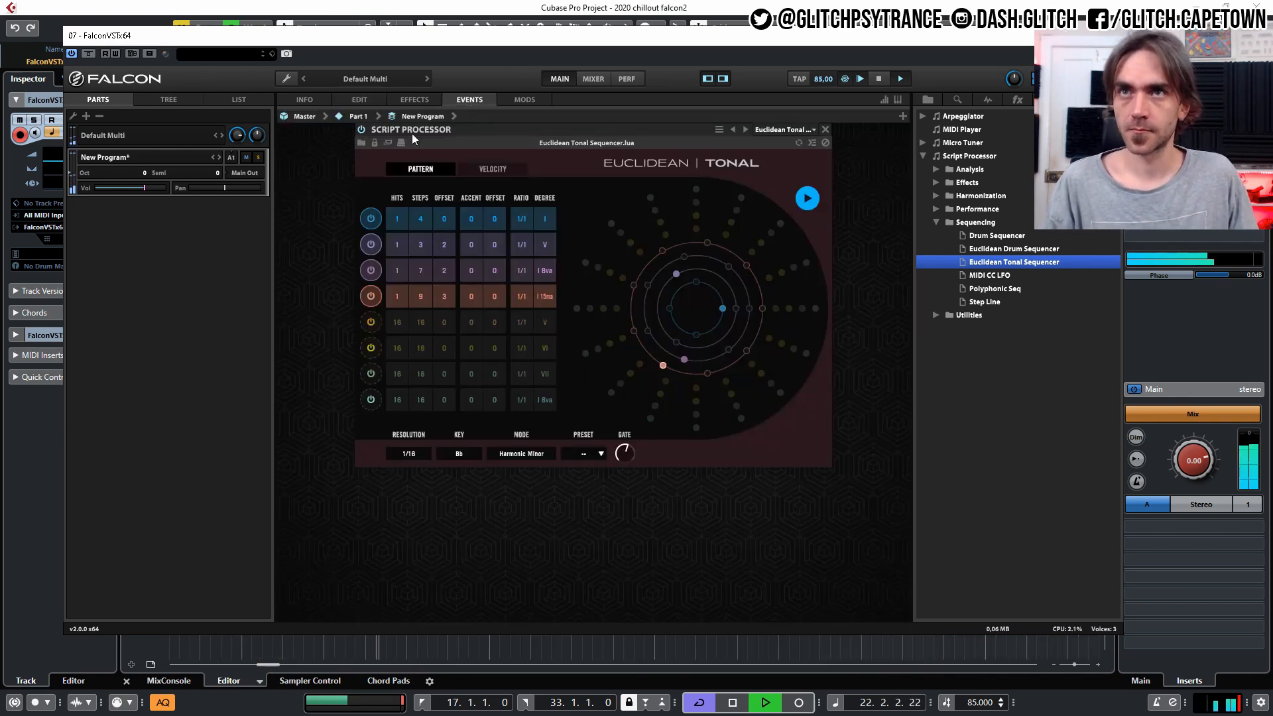
left_click(372, 324)
left_click_drag(395, 323, 395, 401)
left_click_drag(417, 325, 396, 392)
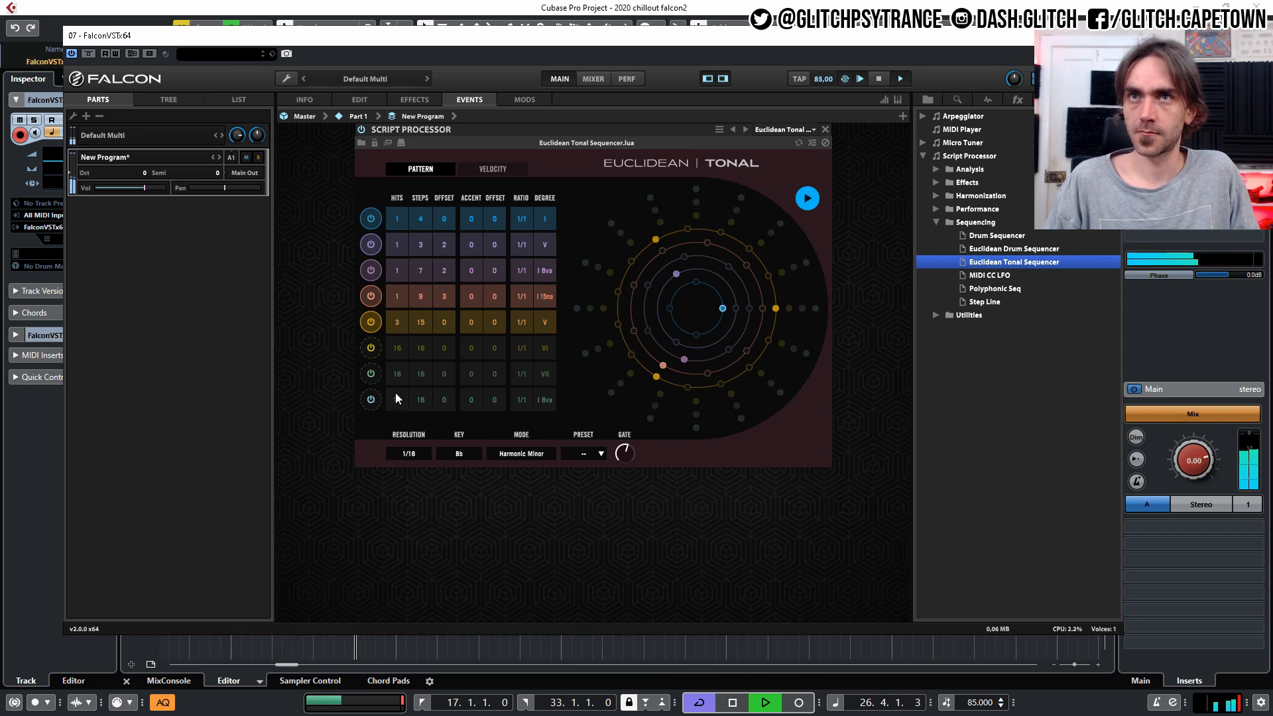
left_click(542, 325)
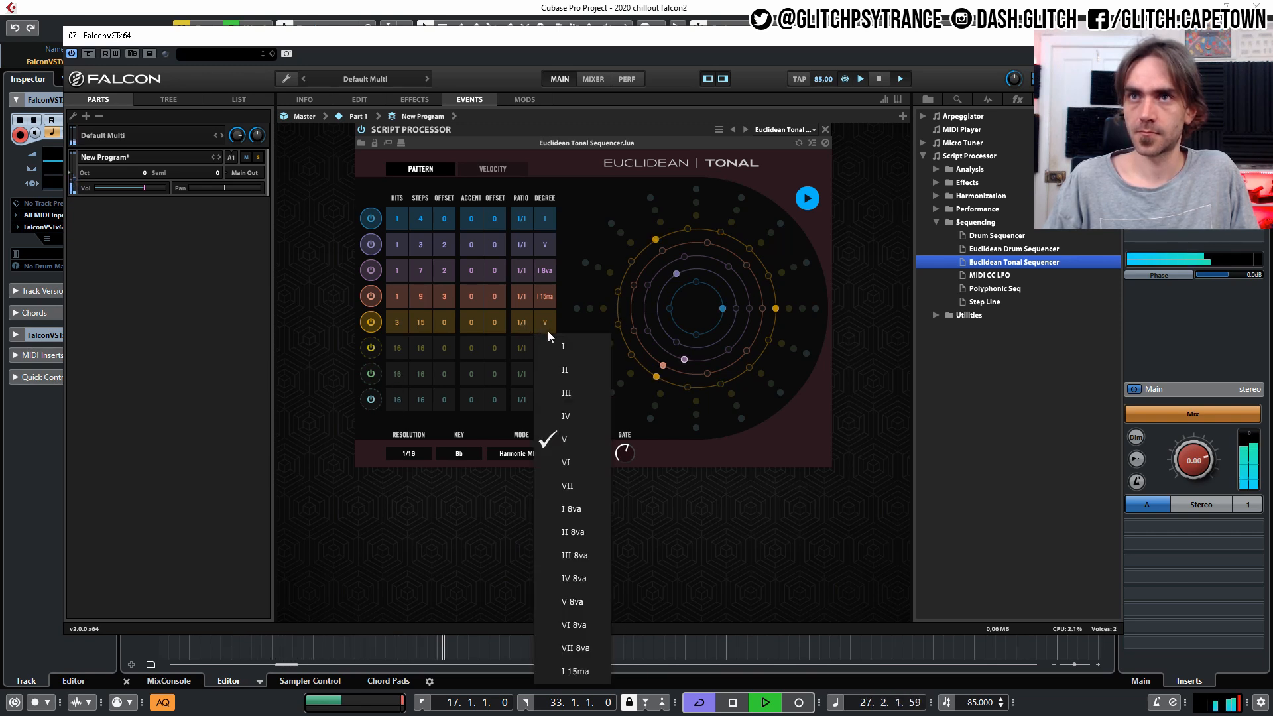
left_click(580, 389)
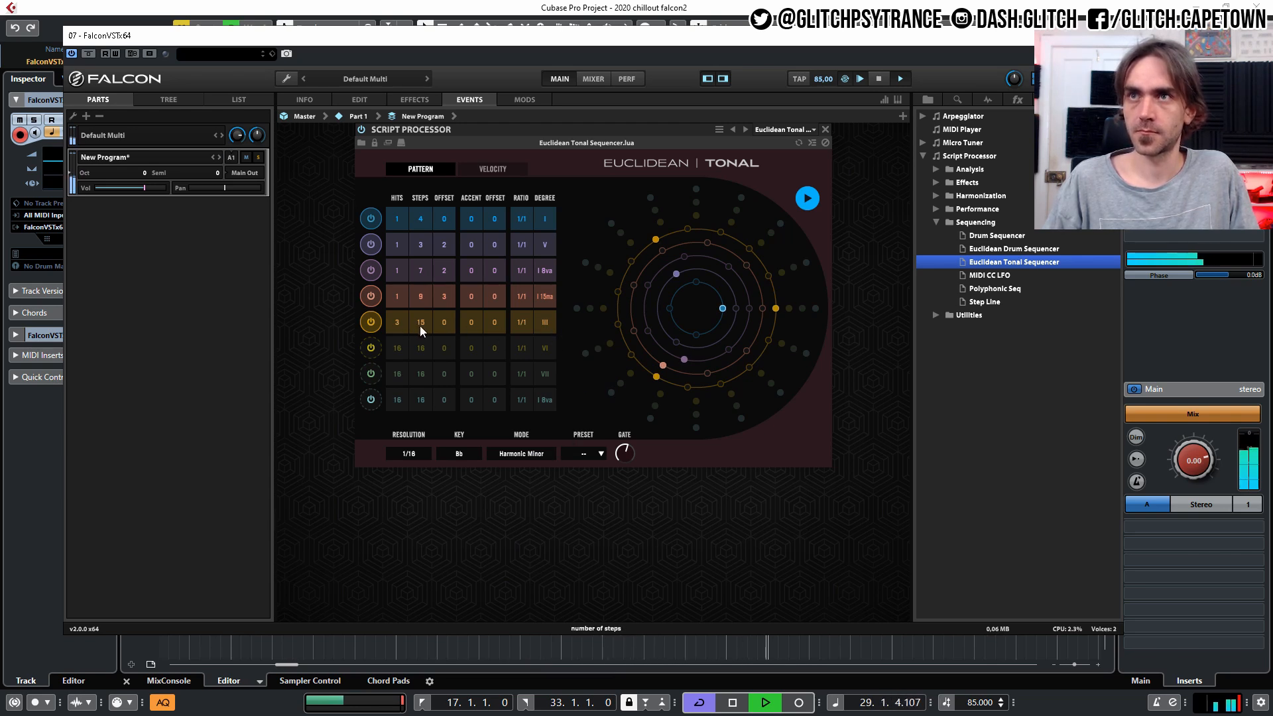
left_click_drag(443, 327, 450, 316)
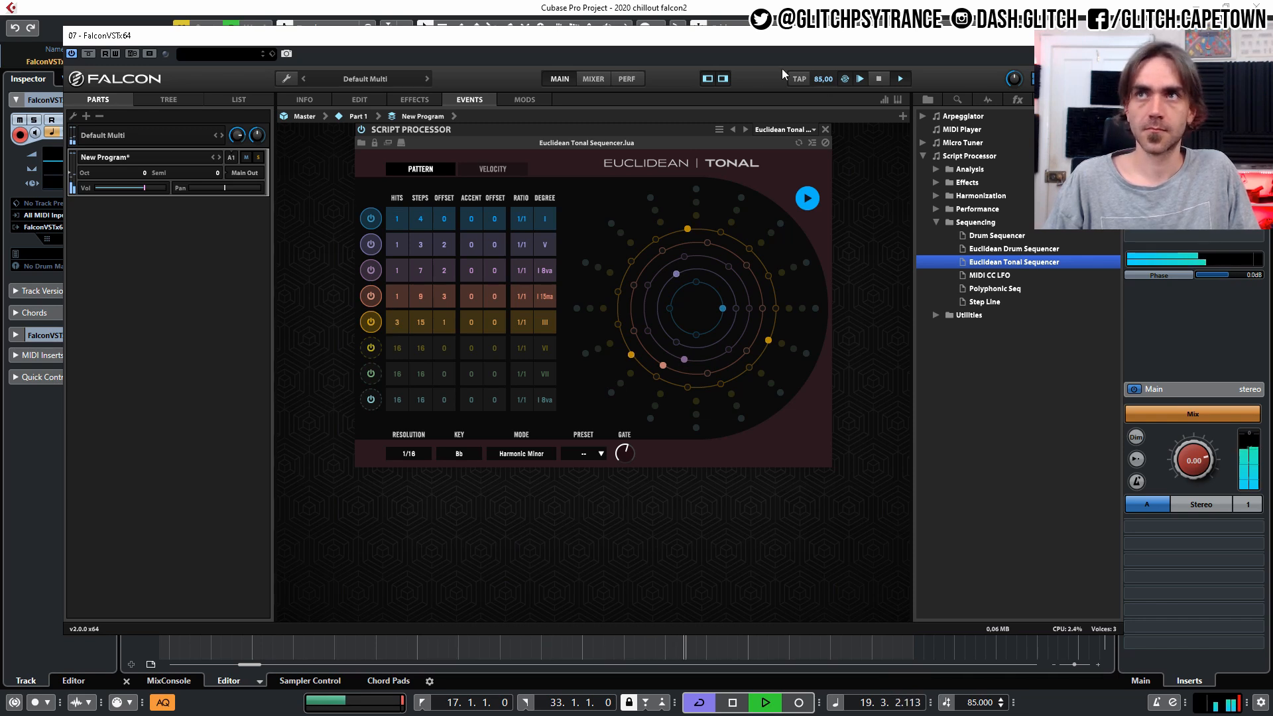
Audition degrees IV and VII on the fifth sequencer line and return it to III.
left_click(550, 329)
left_click(572, 416)
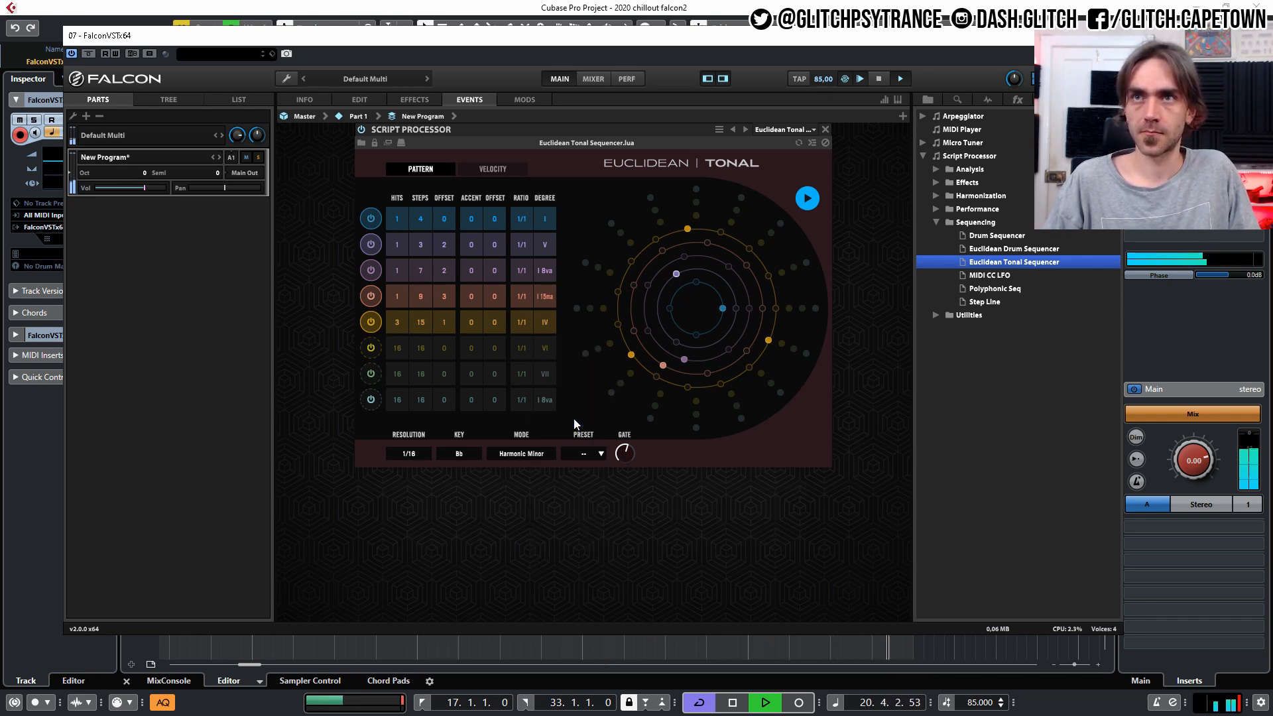
left_click(544, 323)
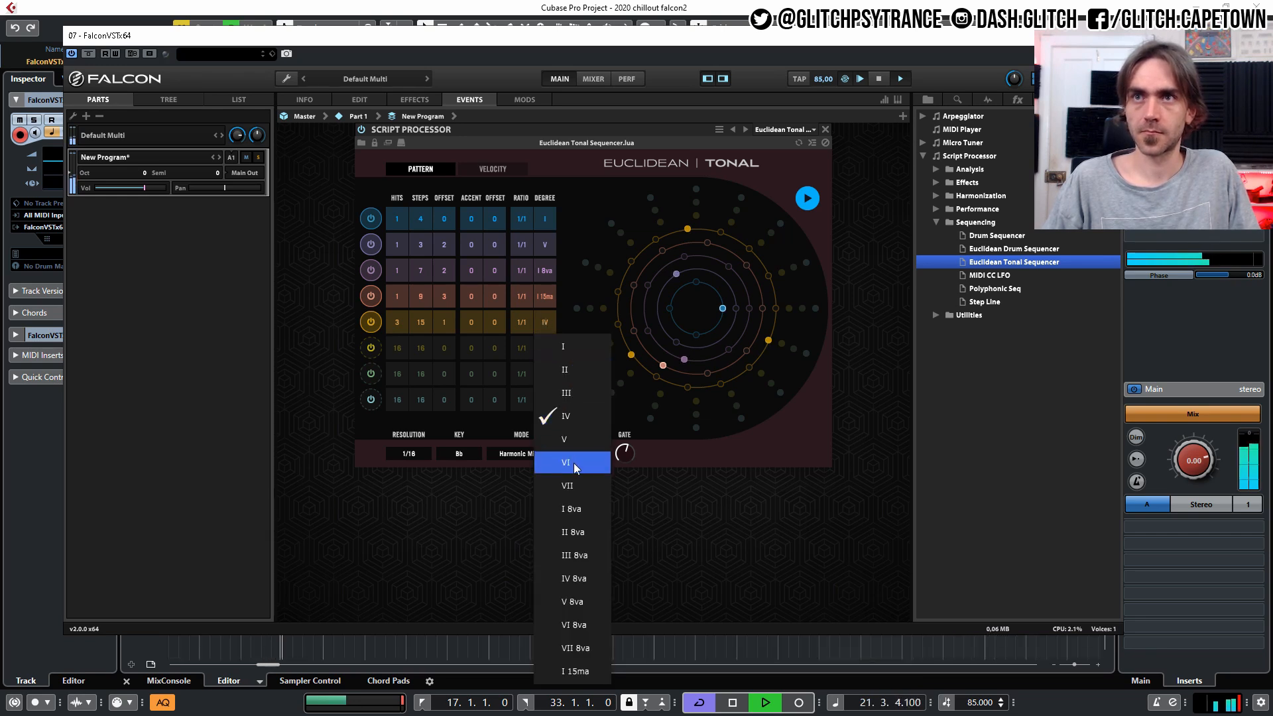
left_click(578, 490)
left_click(545, 322)
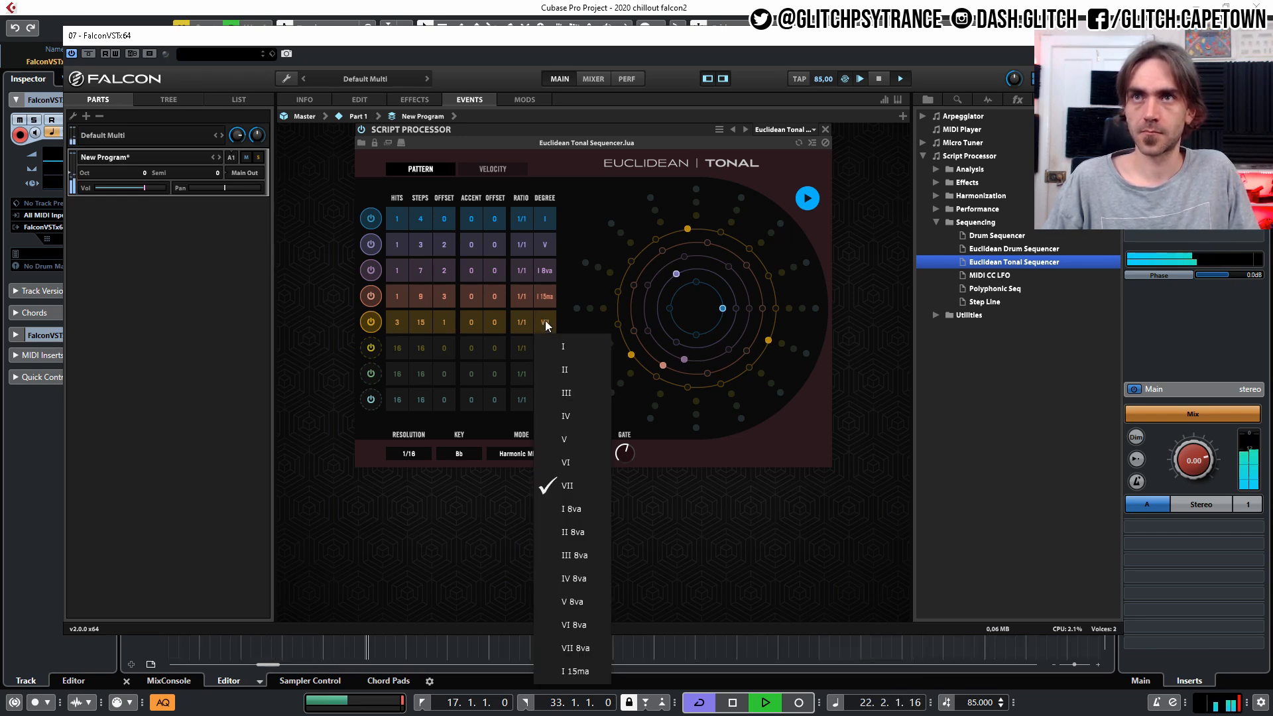
left_click(576, 390)
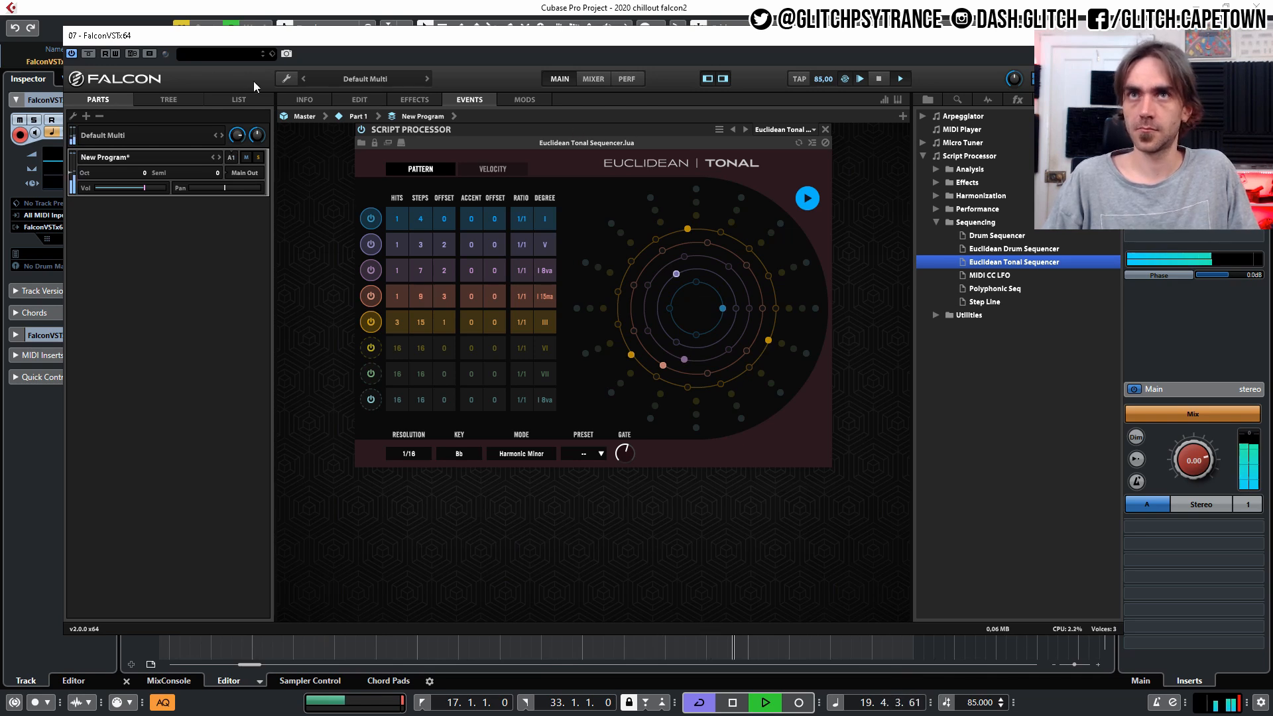
Save the program under the name Euclidean Arp 1.
left_click(286, 78)
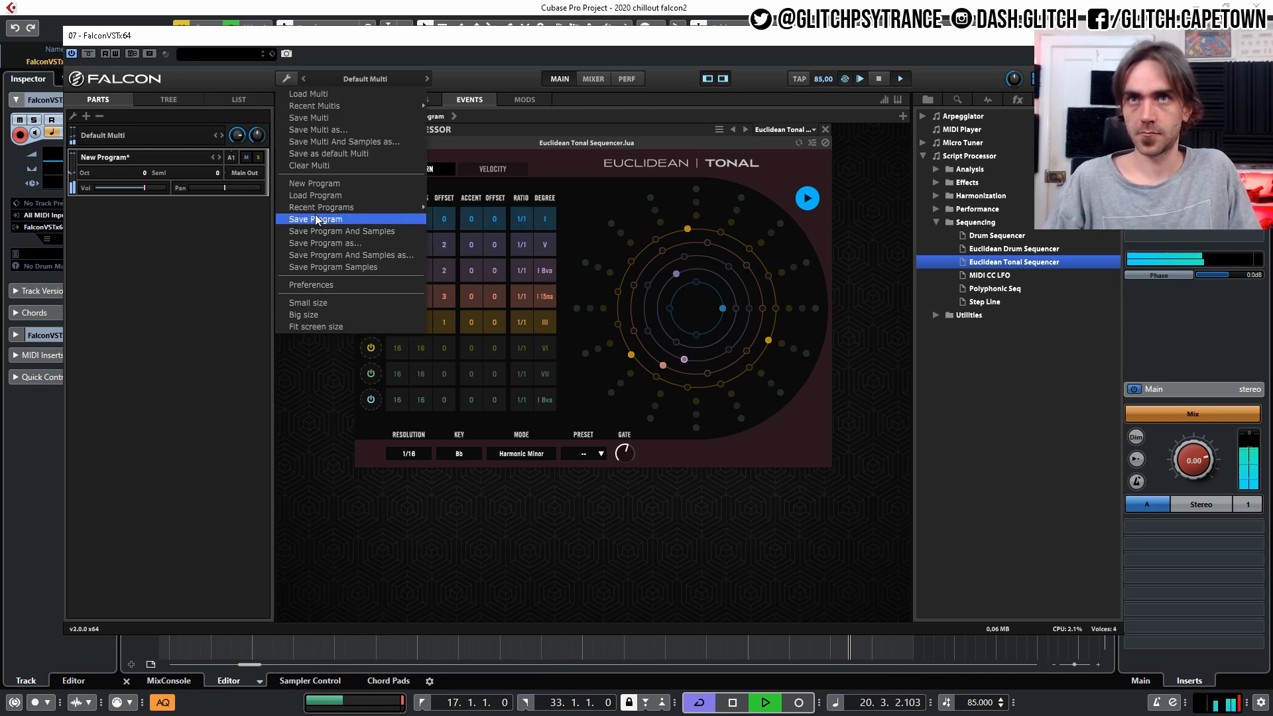
left_click(316, 220)
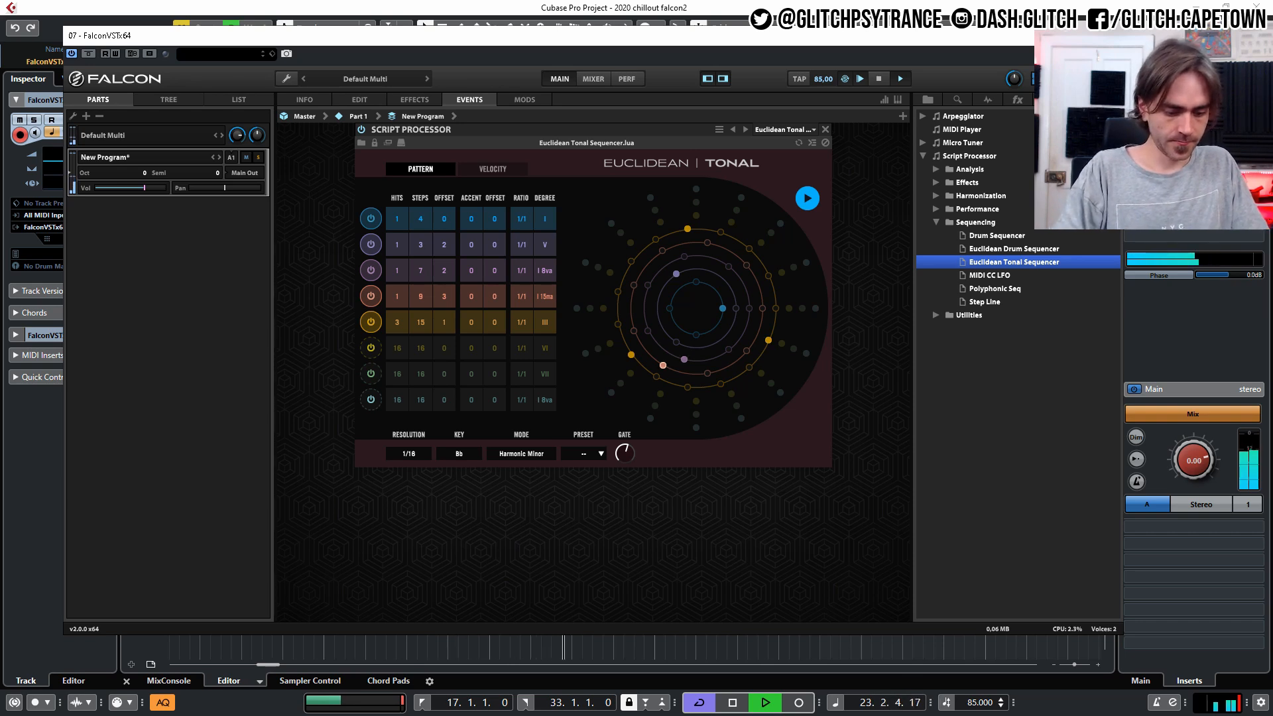
key("Return")
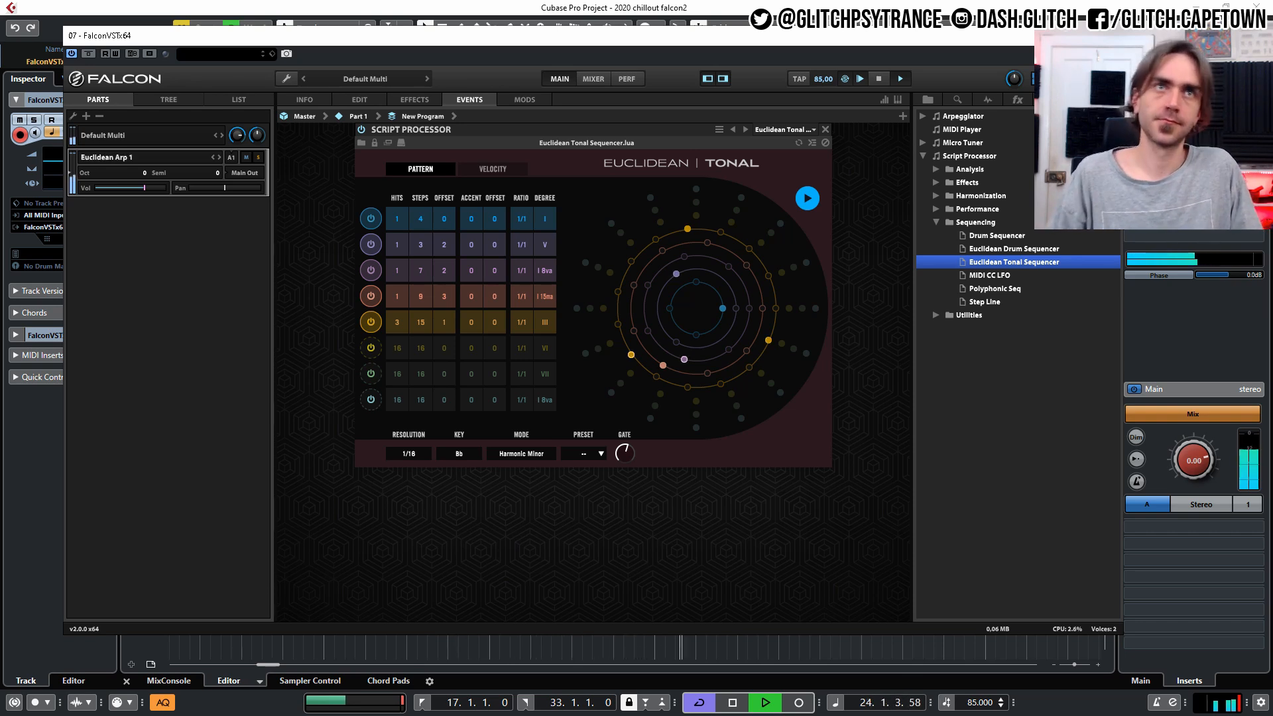
Close the Falcon window to return to the Cubase arrangement, deselect the part and stop playback.
left_click(33, 521)
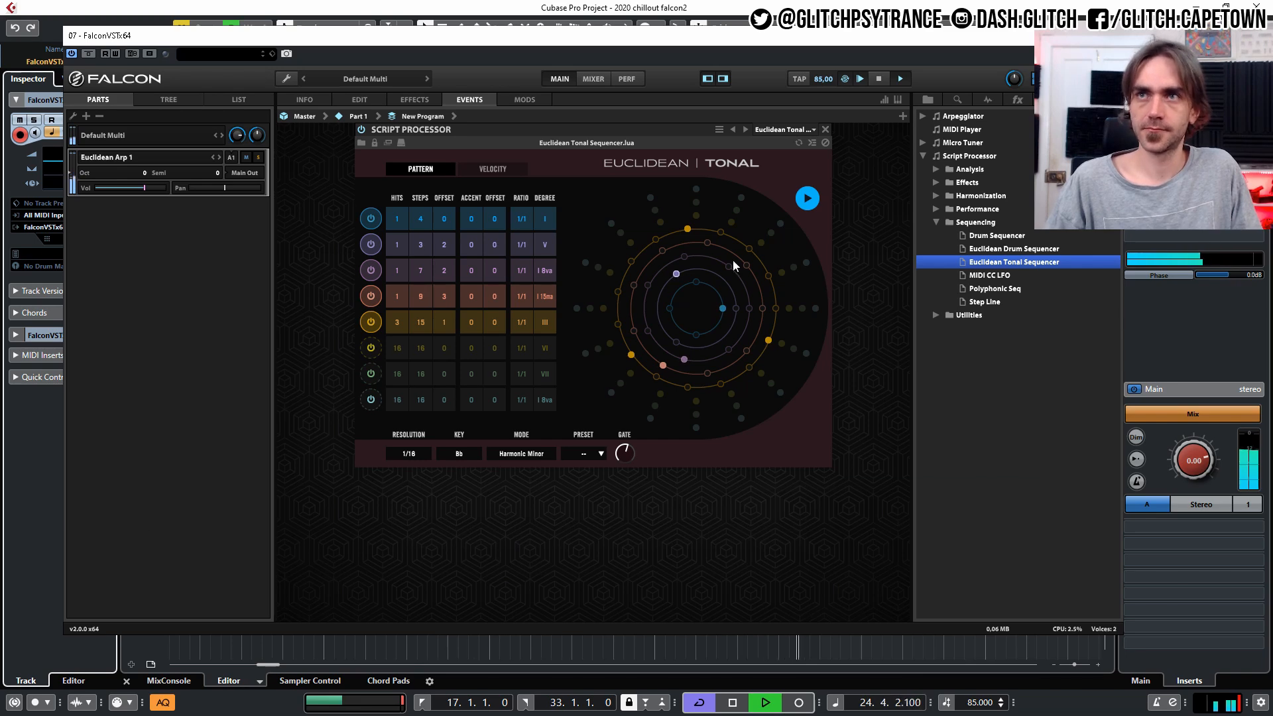
left_click(1108, 36)
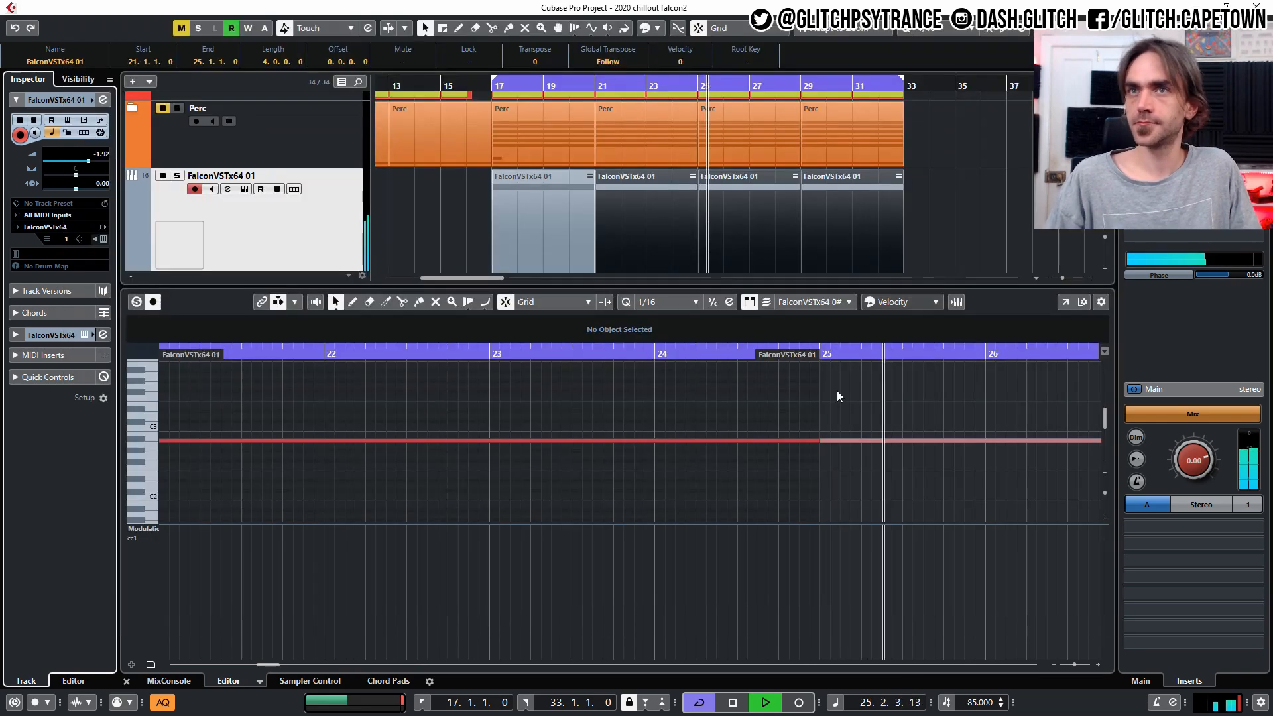
left_click(947, 263)
scroll(953, 230, "down", 1)
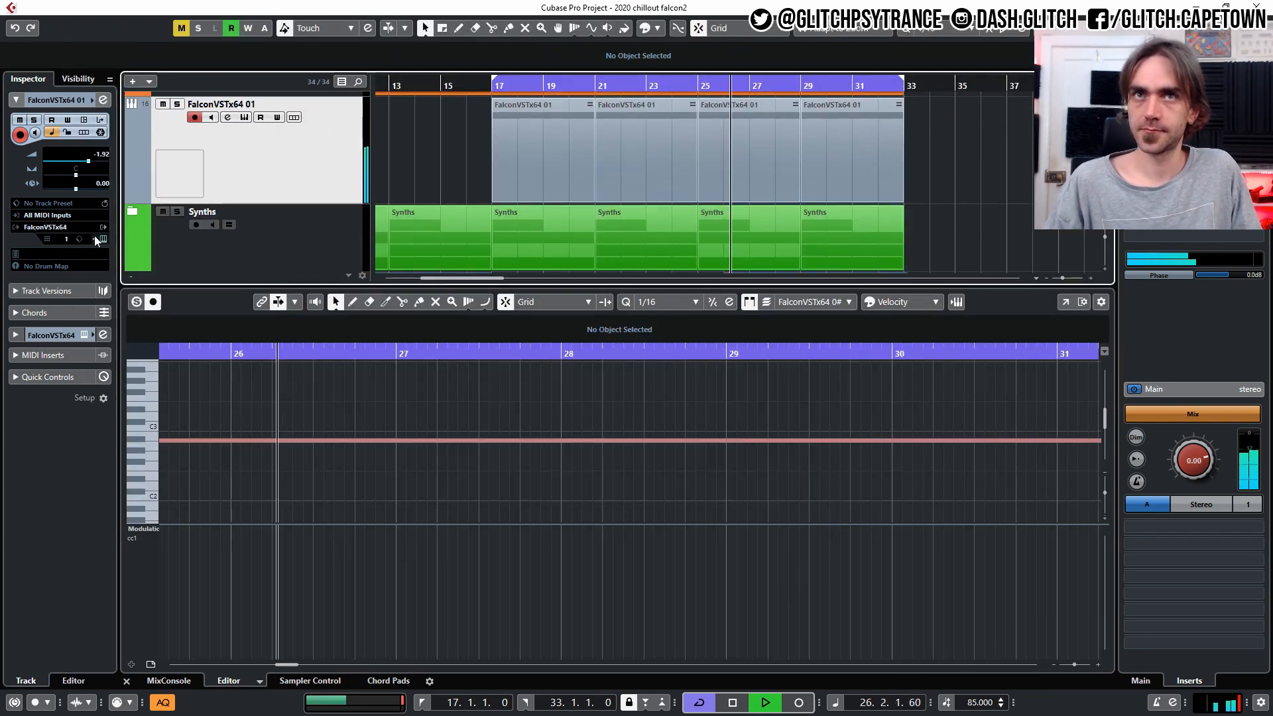
key("space")
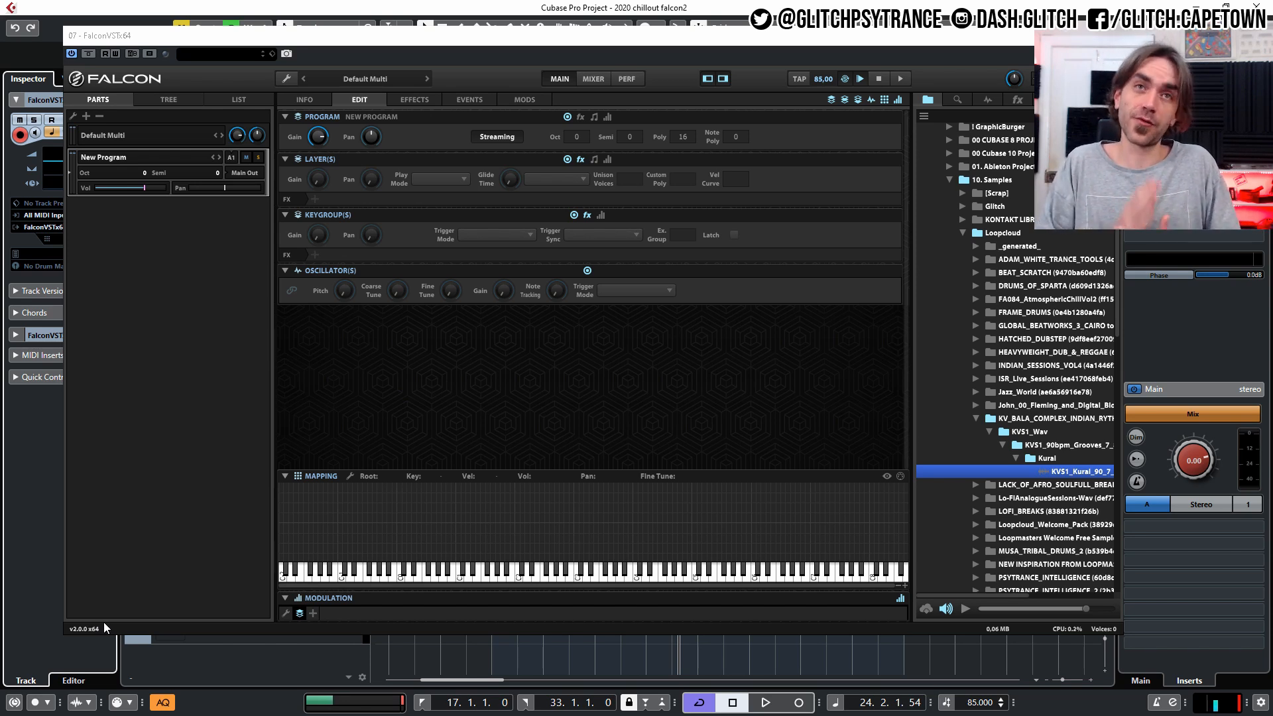
Load KVS1_Kural_90_7_8_D_Full_Tabla_1.wav into the new program as a Slice oscillator and map its slices across the keyboard.
left_click_drag(1081, 471, 979, 469)
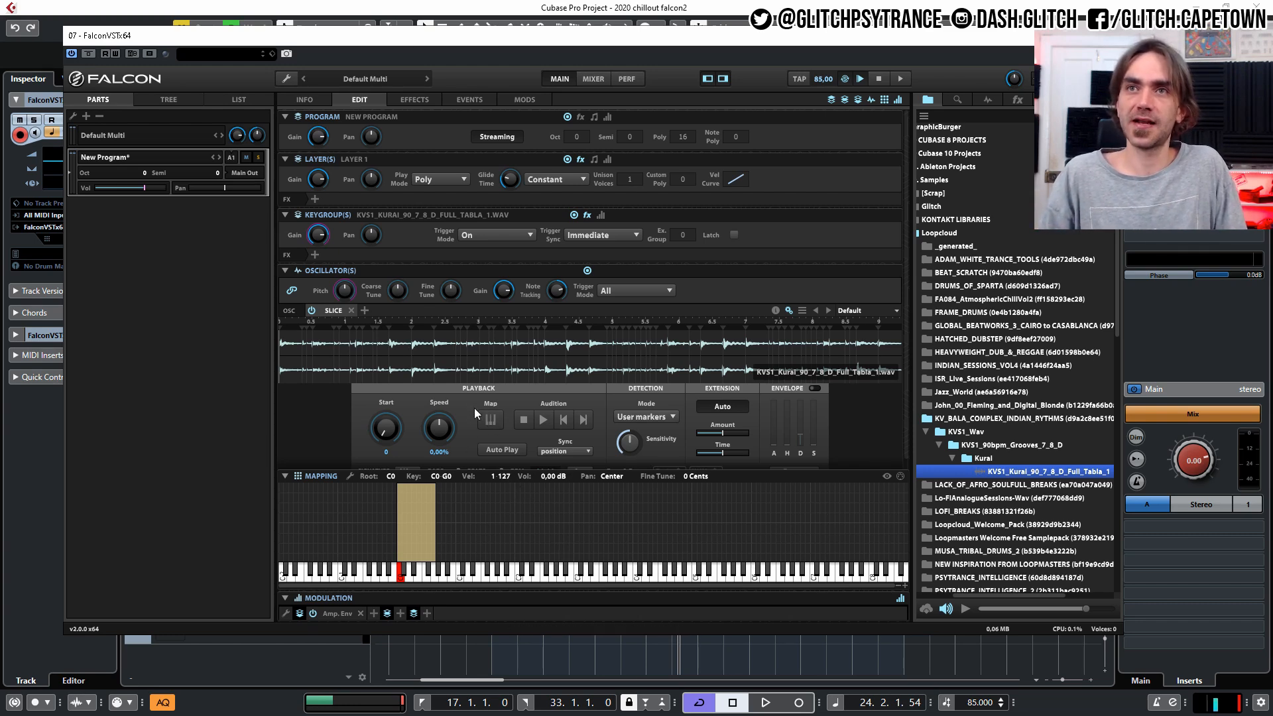
left_click(488, 420)
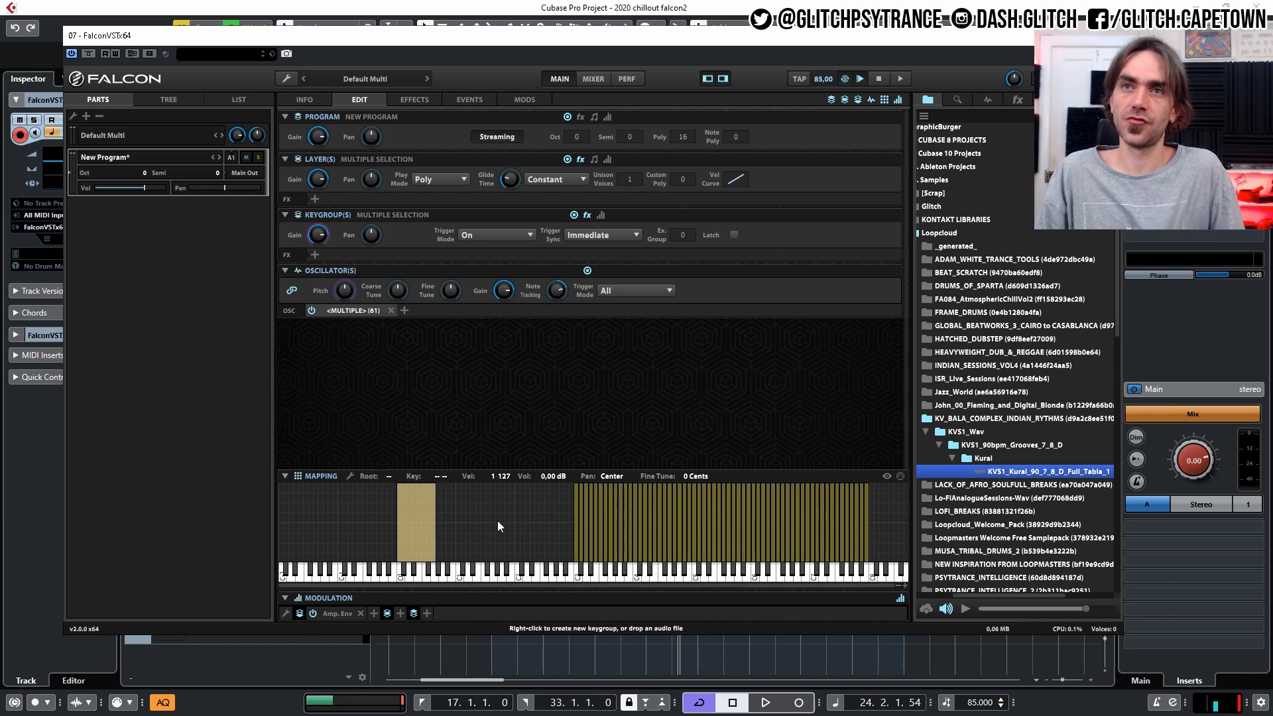
Delete the original loop keygroup and move all the mapped slice keygroups down so they start at C0.
left_click(415, 526)
key("Delete")
left_click_drag(487, 529, 843, 577)
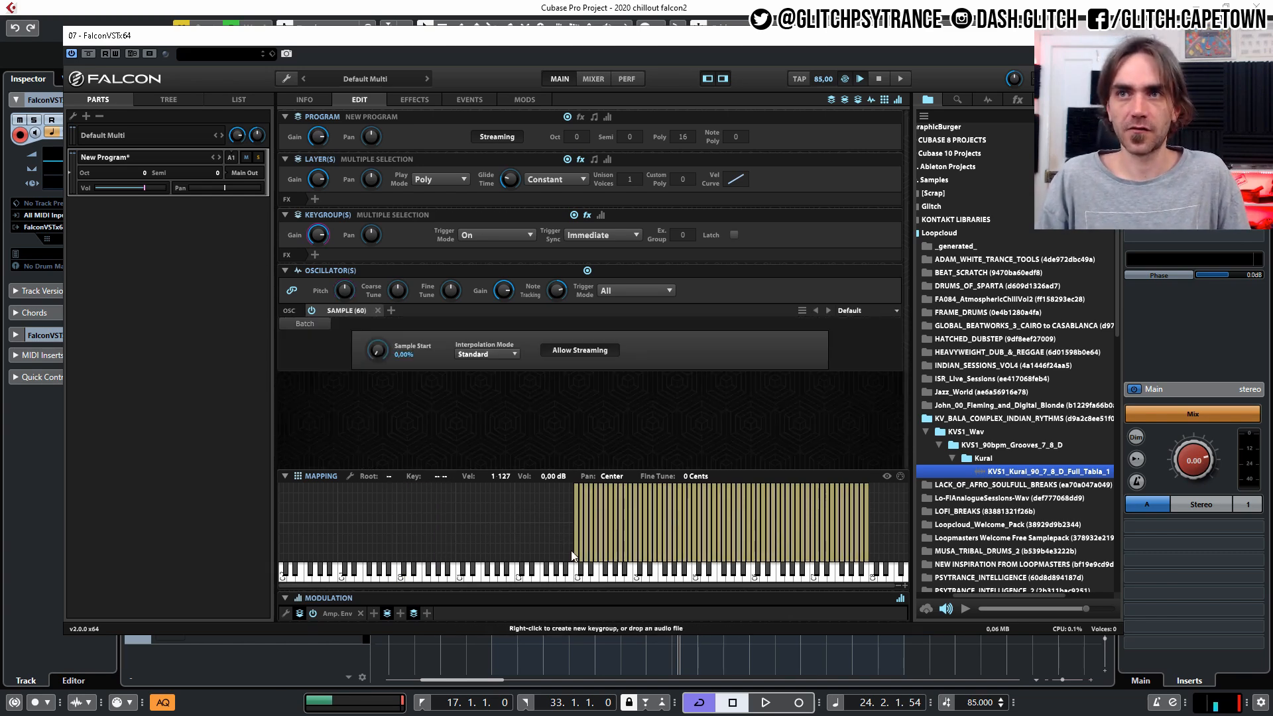
left_click_drag(574, 540, 401, 542)
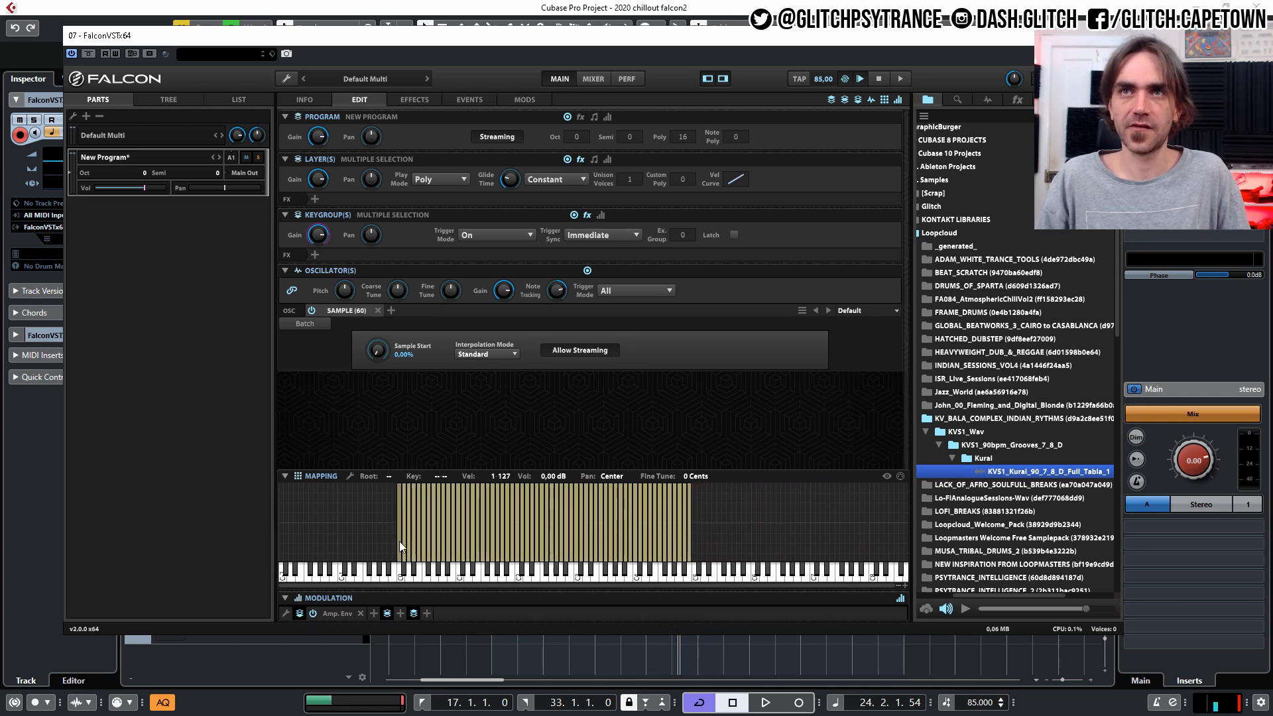
Add the Euclidean Drum Sequencer script to the program's event processors.
left_click(452, 103)
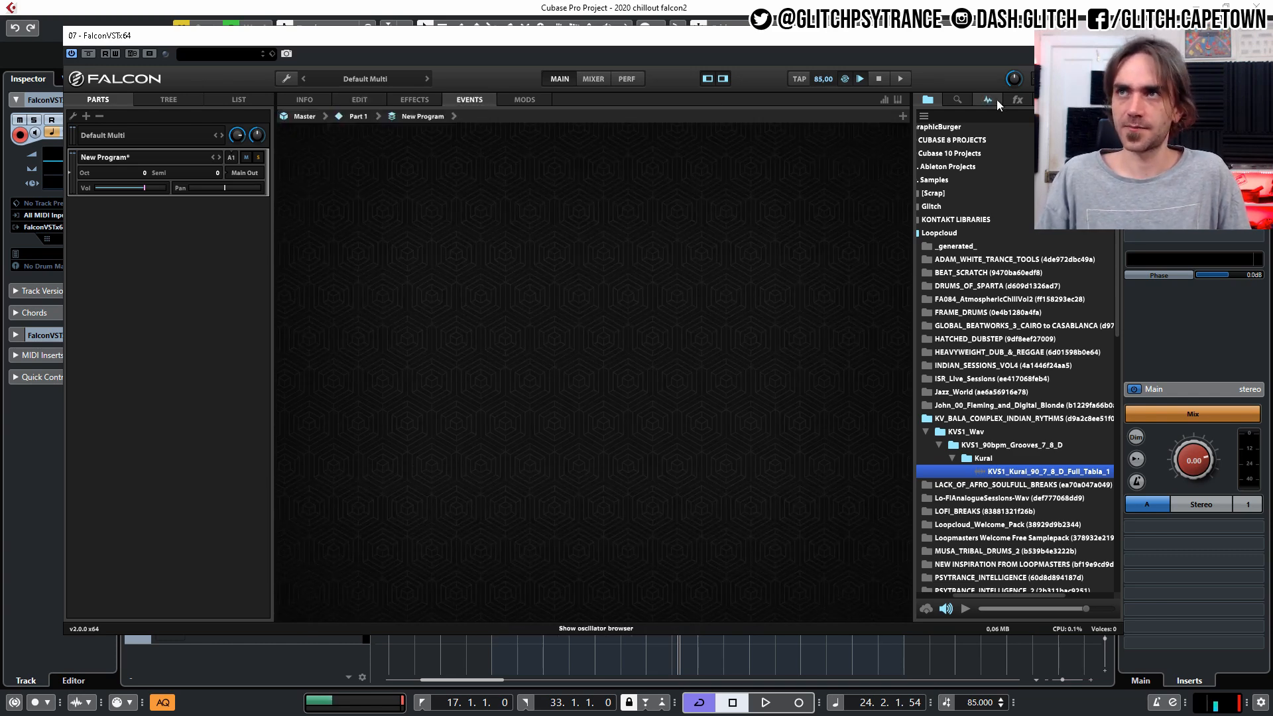
left_click(1017, 100)
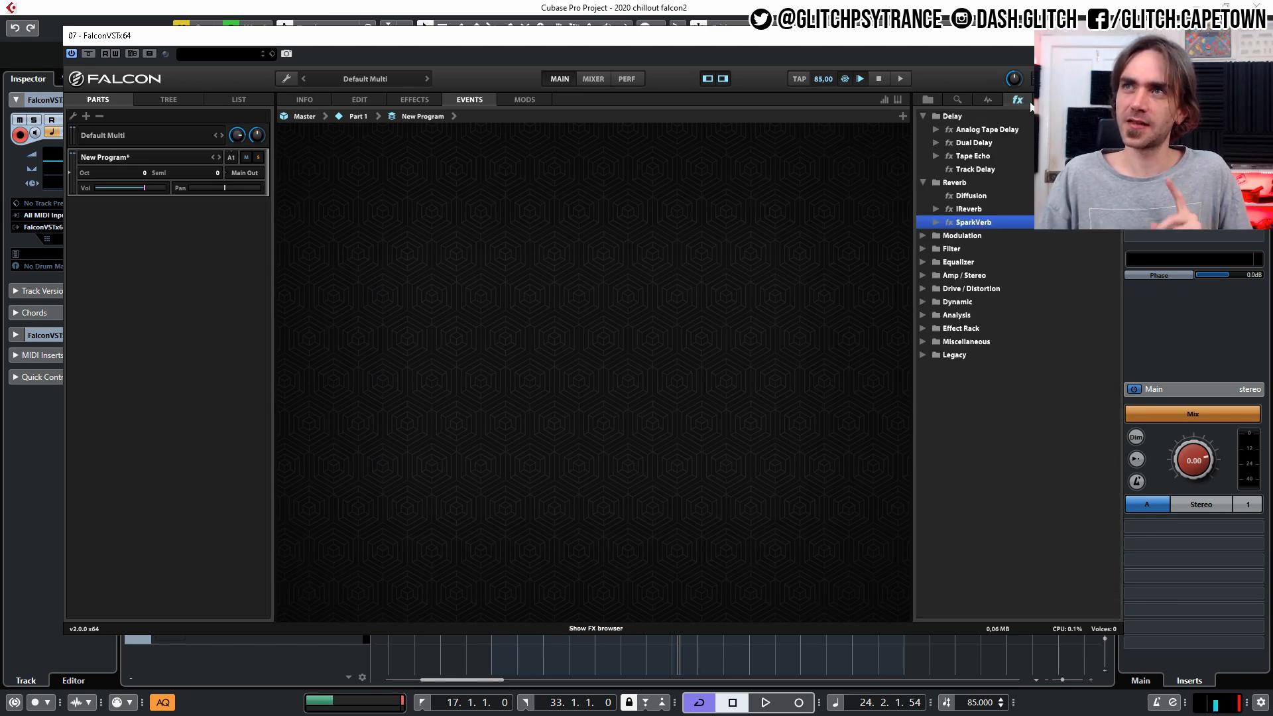
left_click(988, 99)
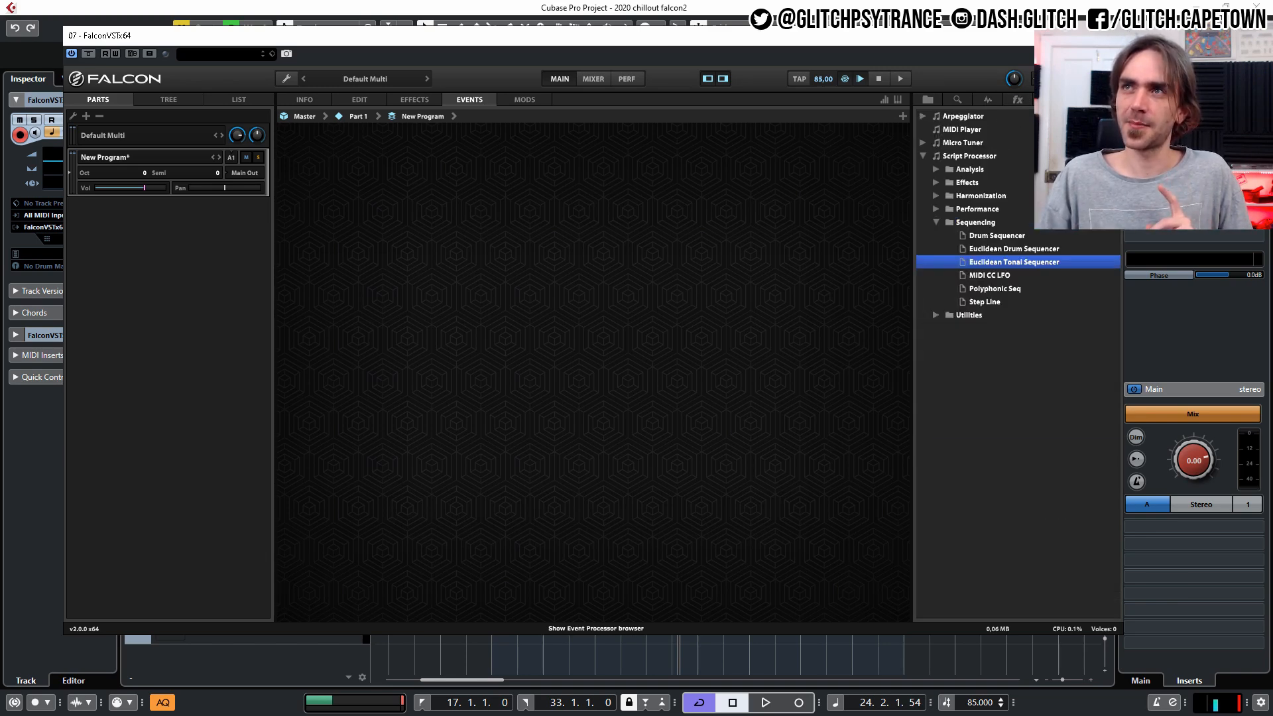
left_click(1041, 250)
left_click_drag(1043, 249, 529, 237)
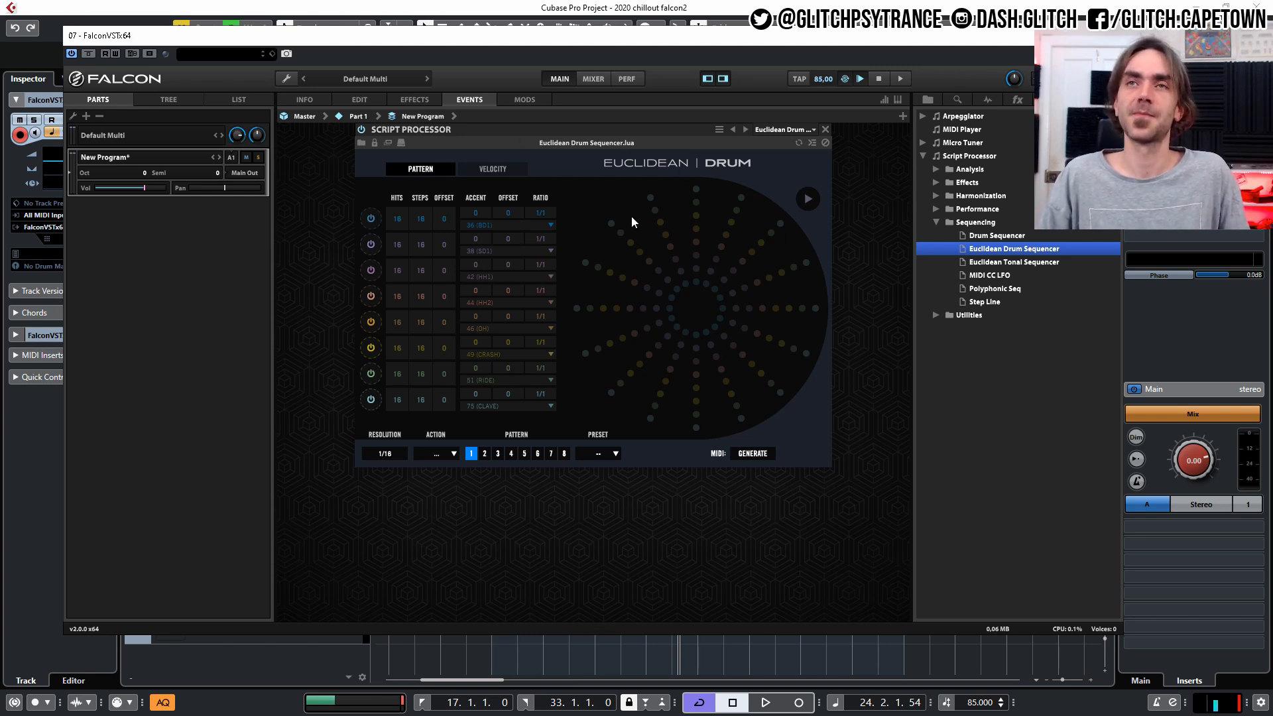
Examine the keyboard mapping of the tabla slices and the Euclidean Drum Sequencer's MIDI generation and export controls.
left_click(359, 95)
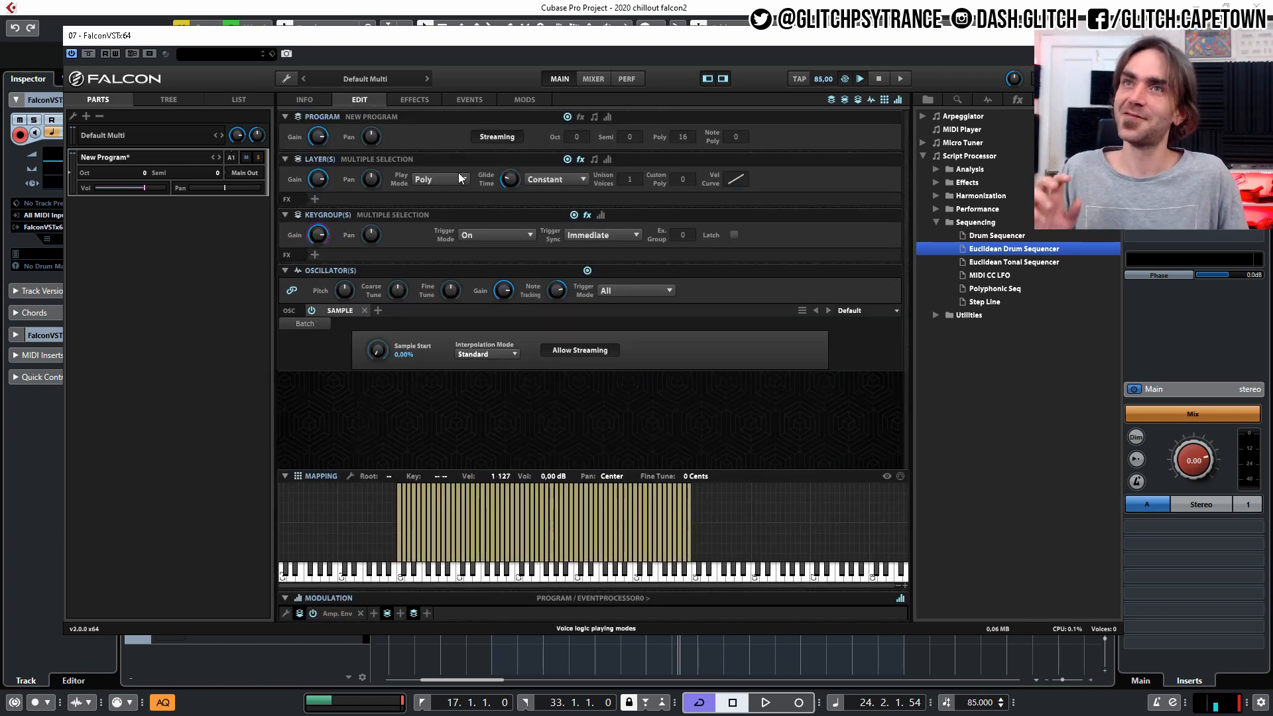
left_click(467, 99)
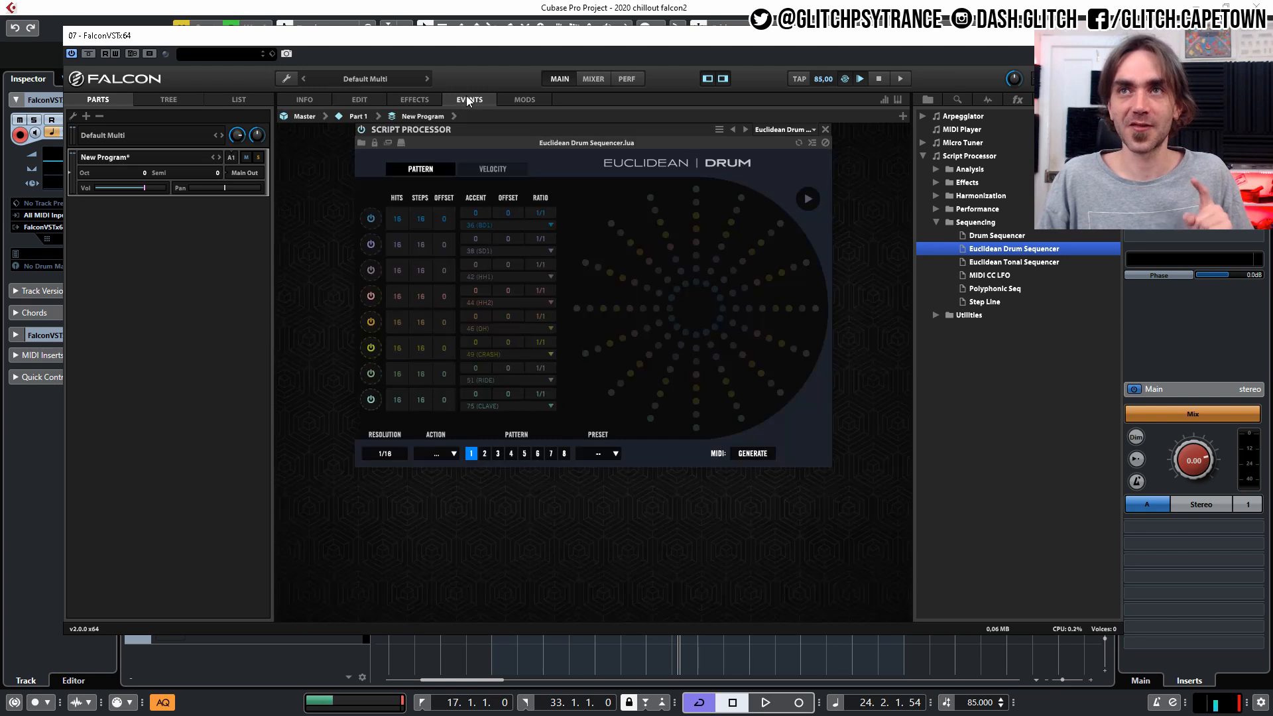
left_click(760, 456)
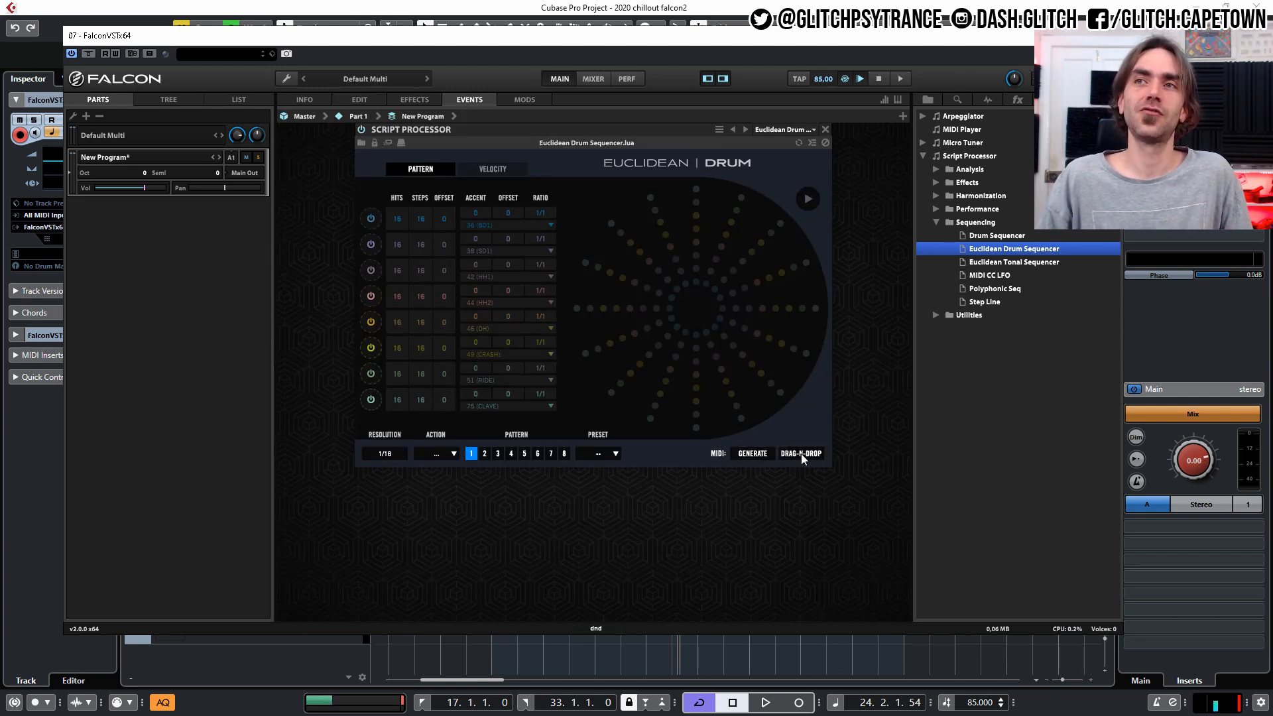
mouse_move(801, 454)
left_mouse_down()
mouse_move(789, 663)
mouse_move(791, 486)
mouse_move(805, 451)
left_mouse_up()
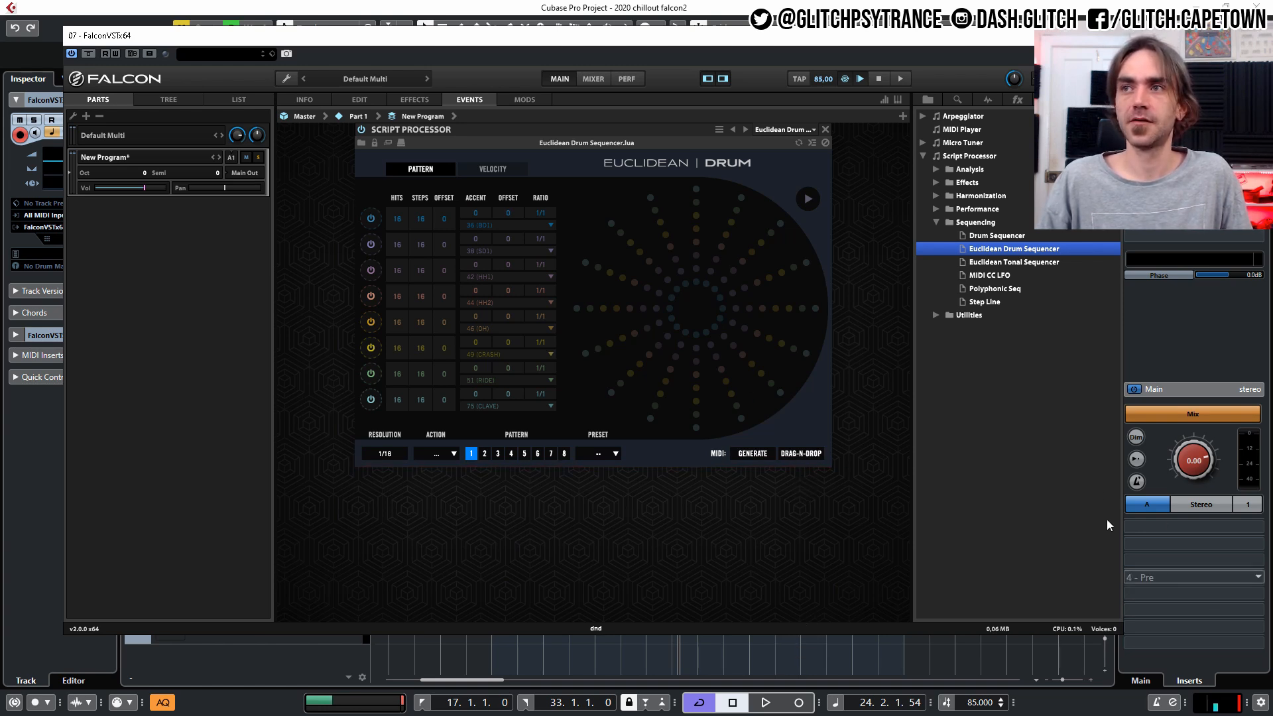
left_click(355, 100)
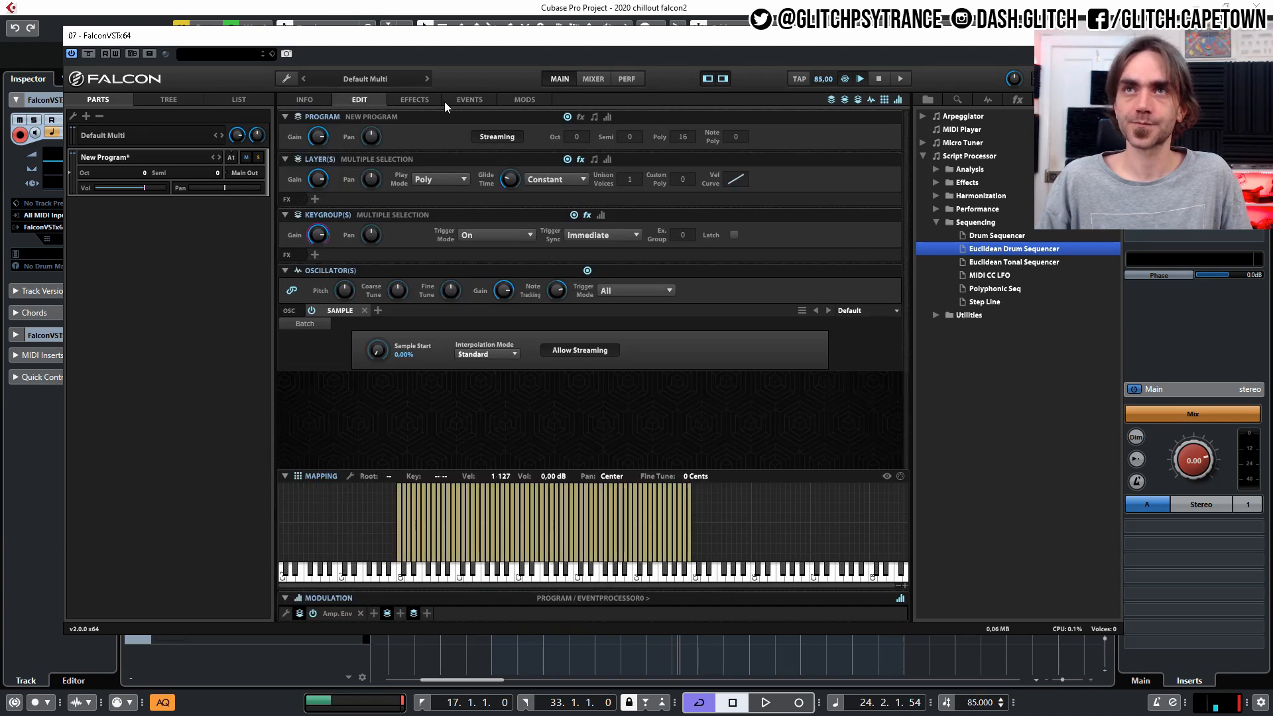
left_click(472, 99)
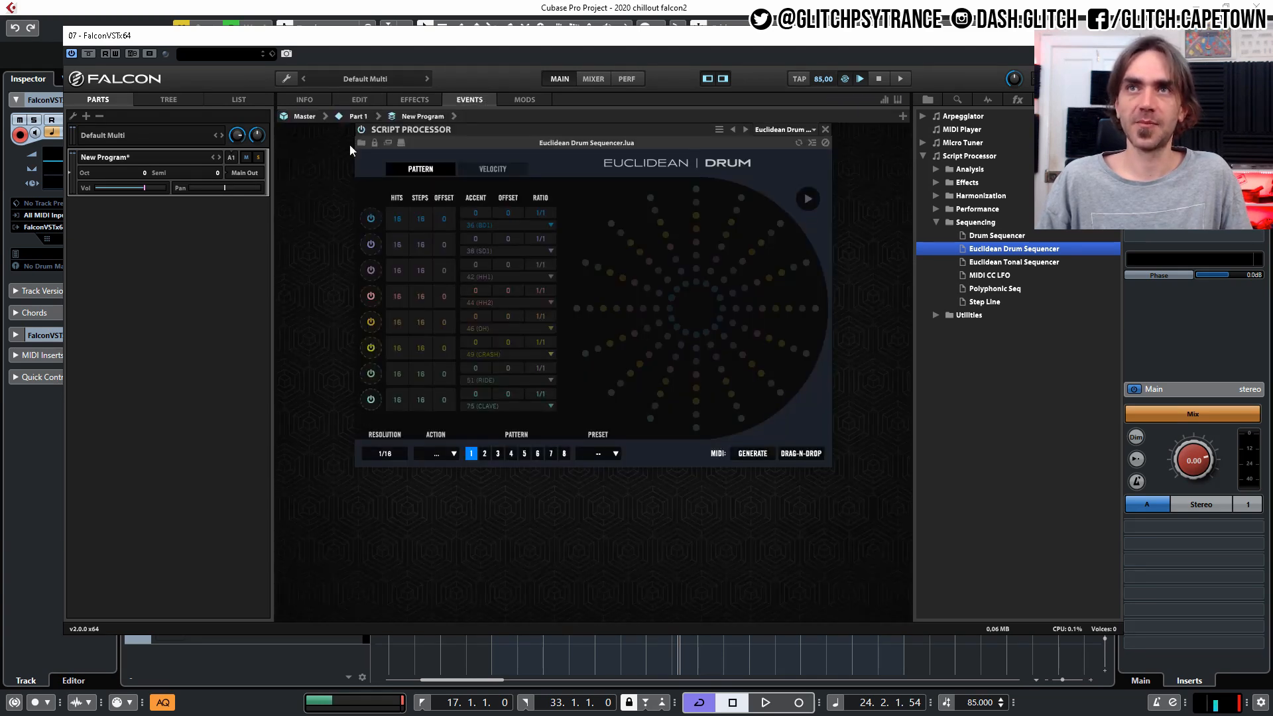
Start the drum sequencer with its first lane active and select the slice keygroup mapped at C0.
left_click(809, 198)
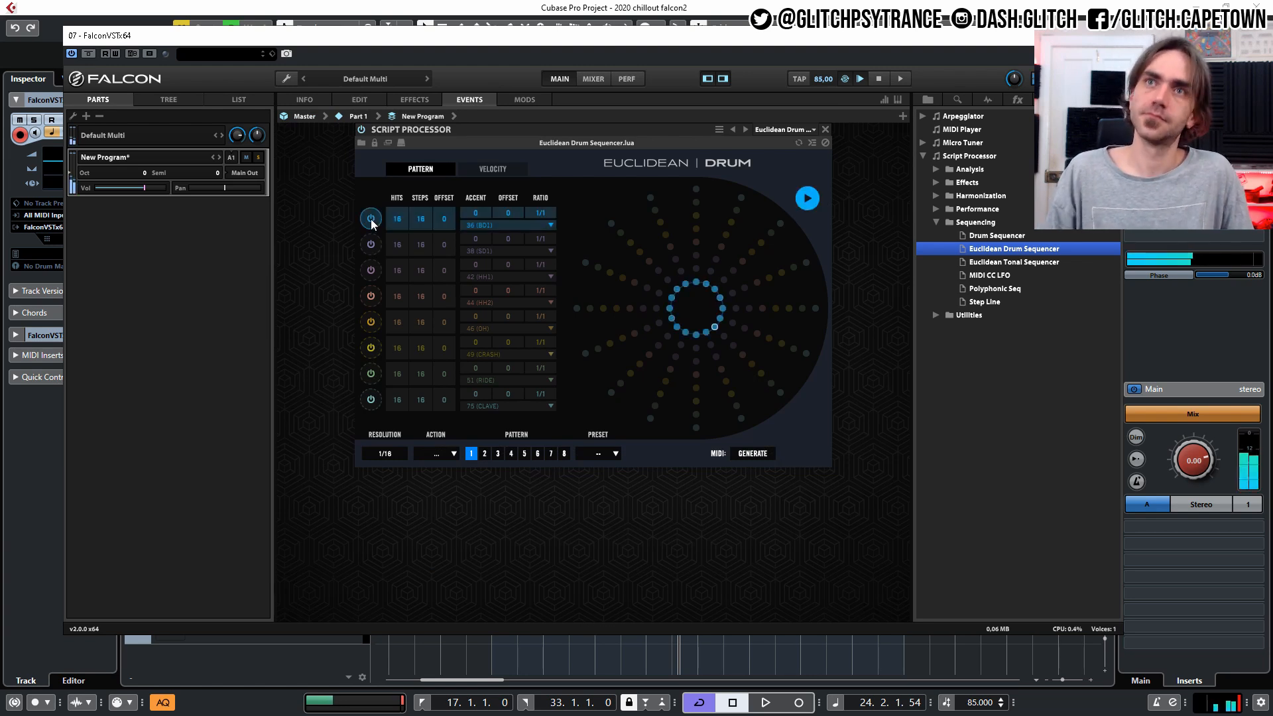
left_click(358, 99)
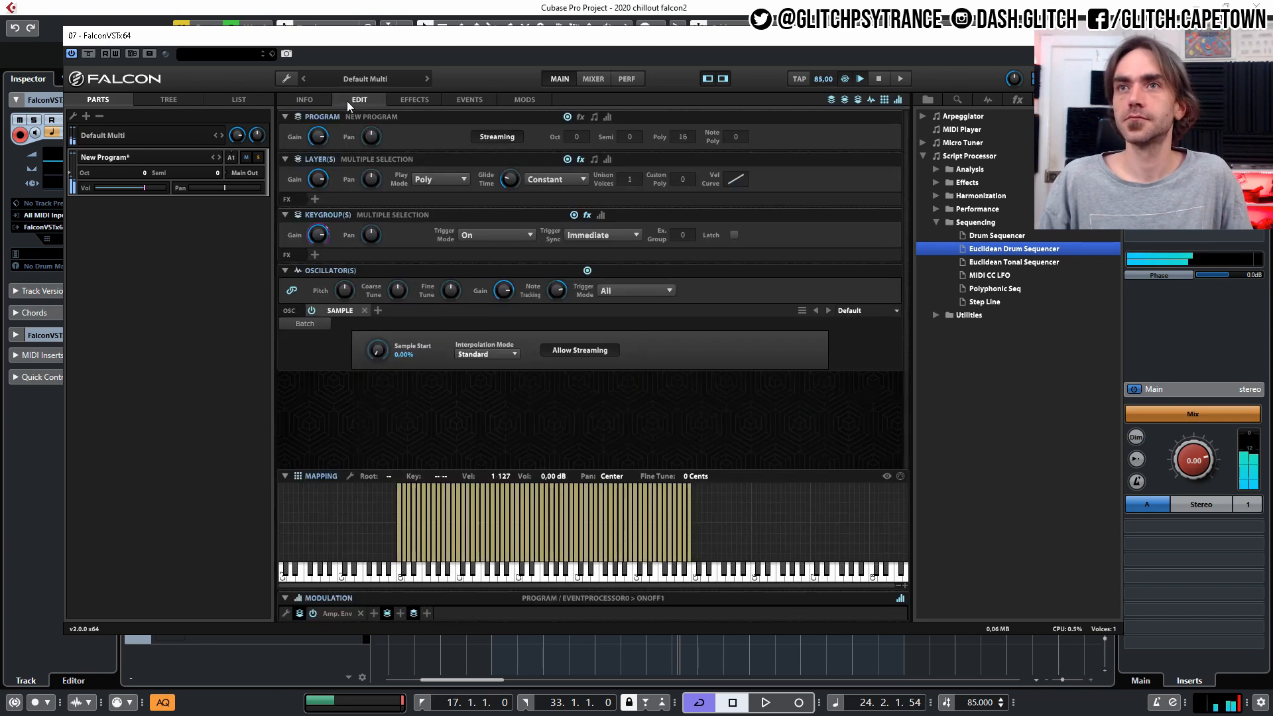
left_click(396, 548)
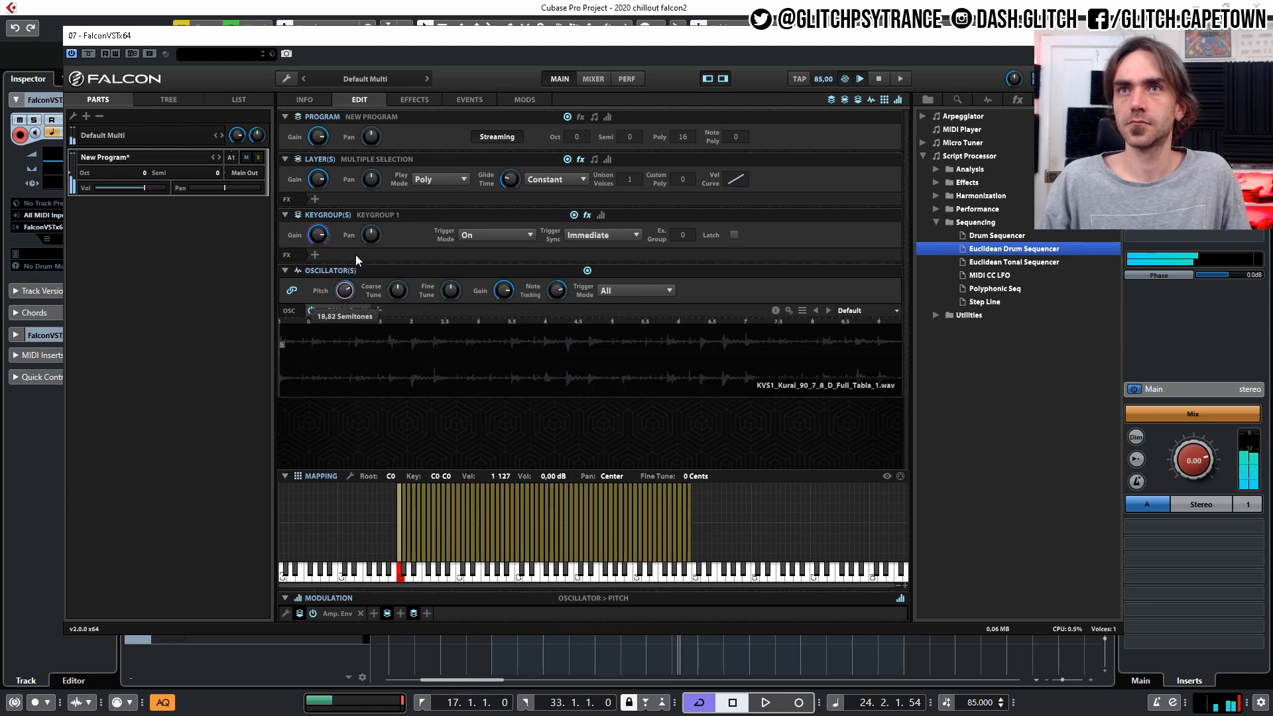
Reset the oscillator pitch to 0 and move all the slice keygroups up one octave so they start at C1.
double_click(344, 290)
type("0")
key("Return")
left_click_drag(798, 506, 459, 540)
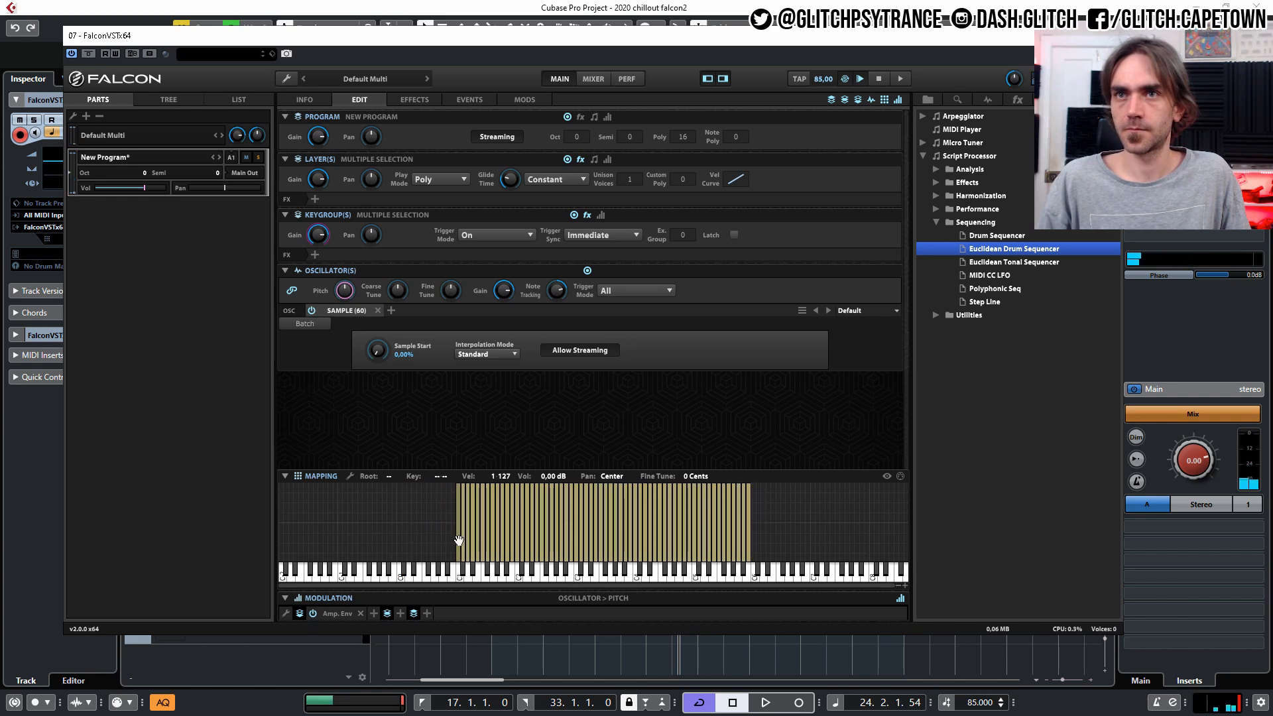
Enable sequencer lanes 2 and 3, give the first three lanes 1 hit each, and offset lane 2 by 2 and lane 3 by 5.
left_click(469, 99)
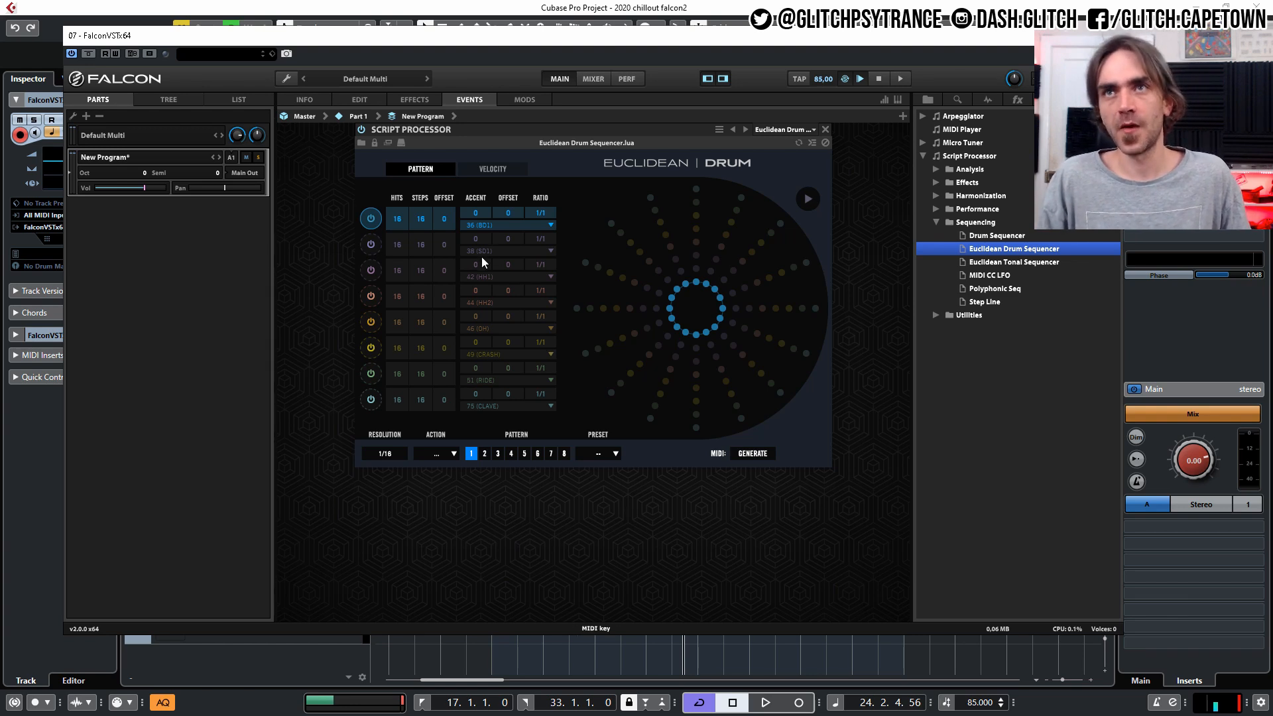
left_click(372, 244)
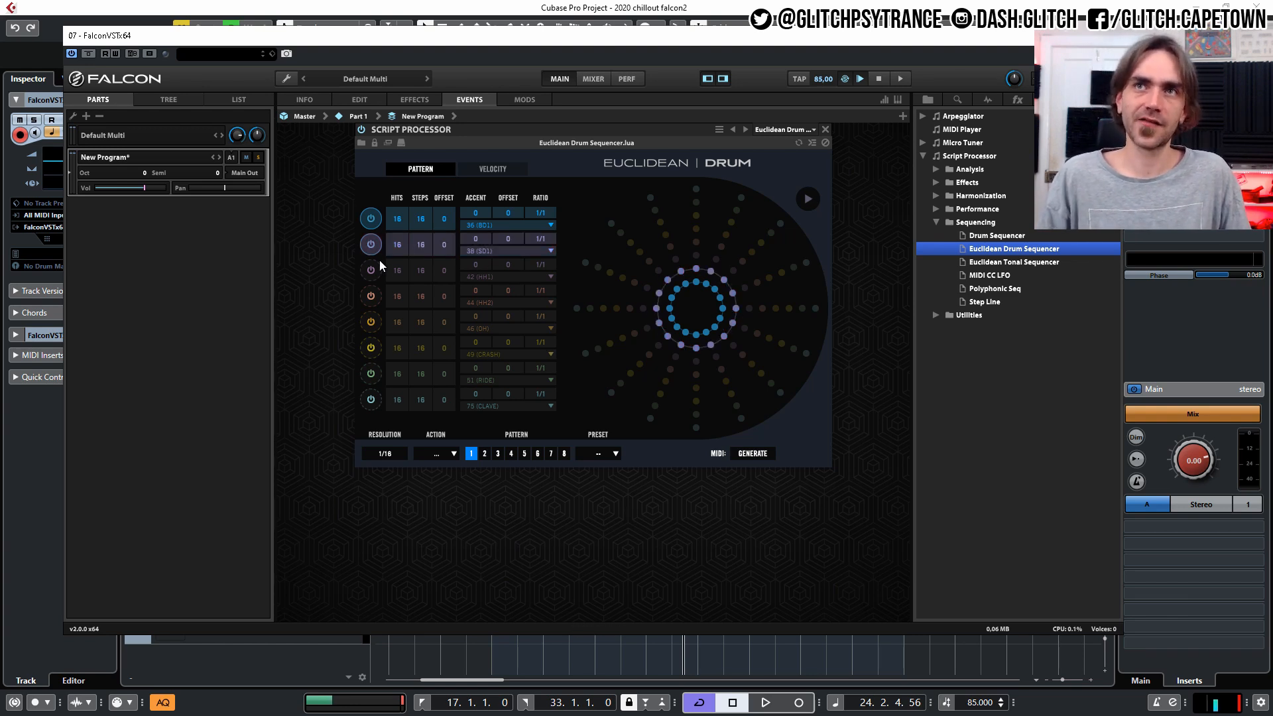
left_click_drag(398, 219, 378, 417)
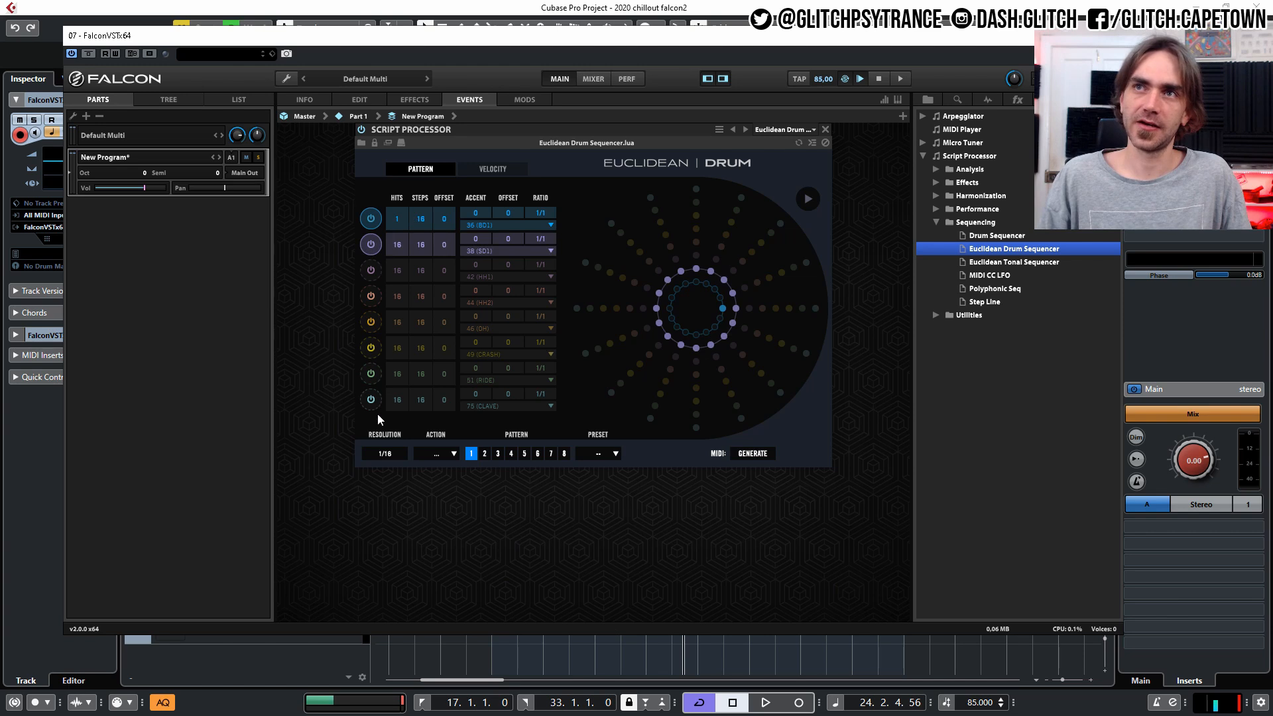
left_click_drag(386, 244, 391, 438)
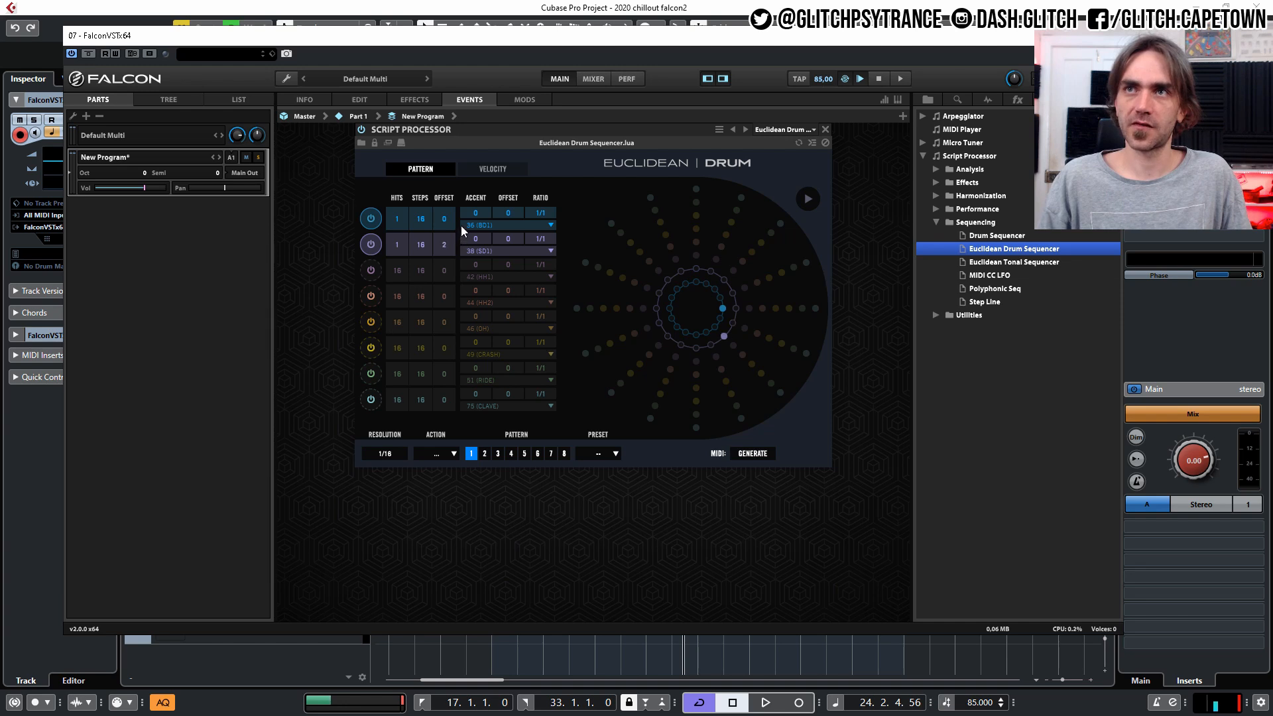
left_click(371, 270)
left_click_drag(401, 273, 346, 509)
left_click_drag(445, 272, 459, 249)
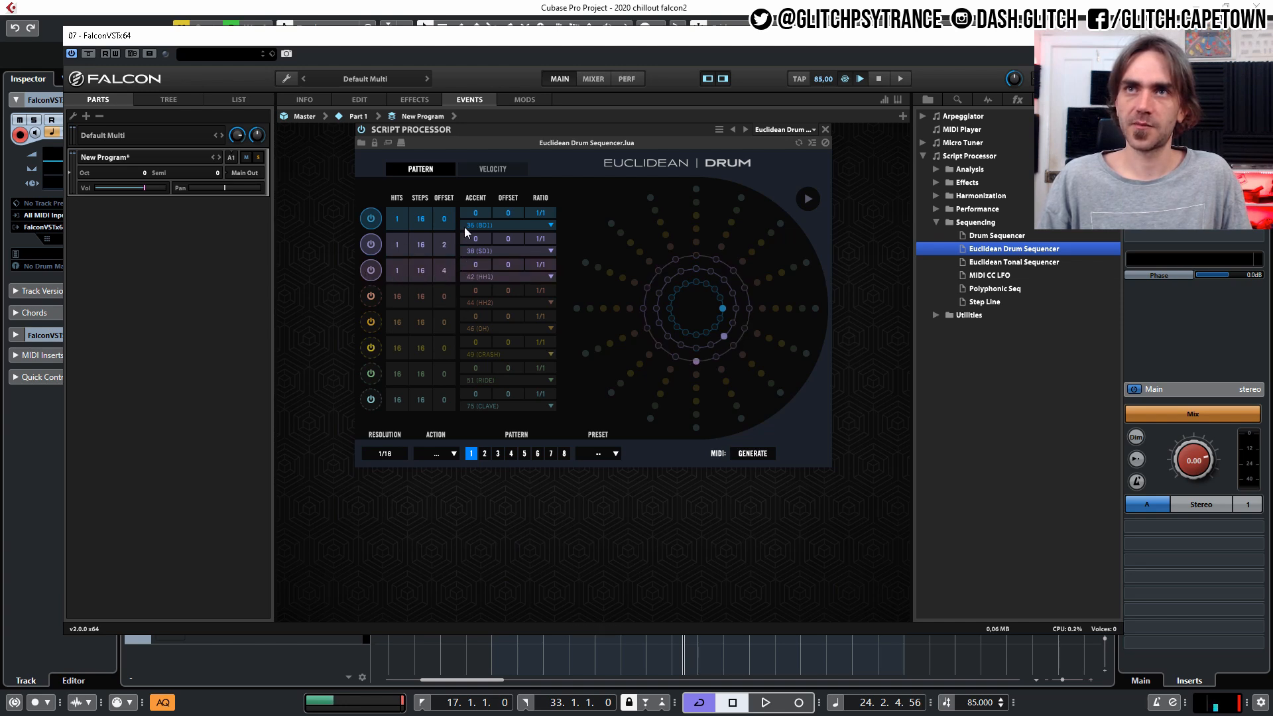
With the sequencer playing, enable lane 4 with 1 hit and offset 7, lane 5 with 5 hits and lane 6 with 1 hit.
left_click(808, 199)
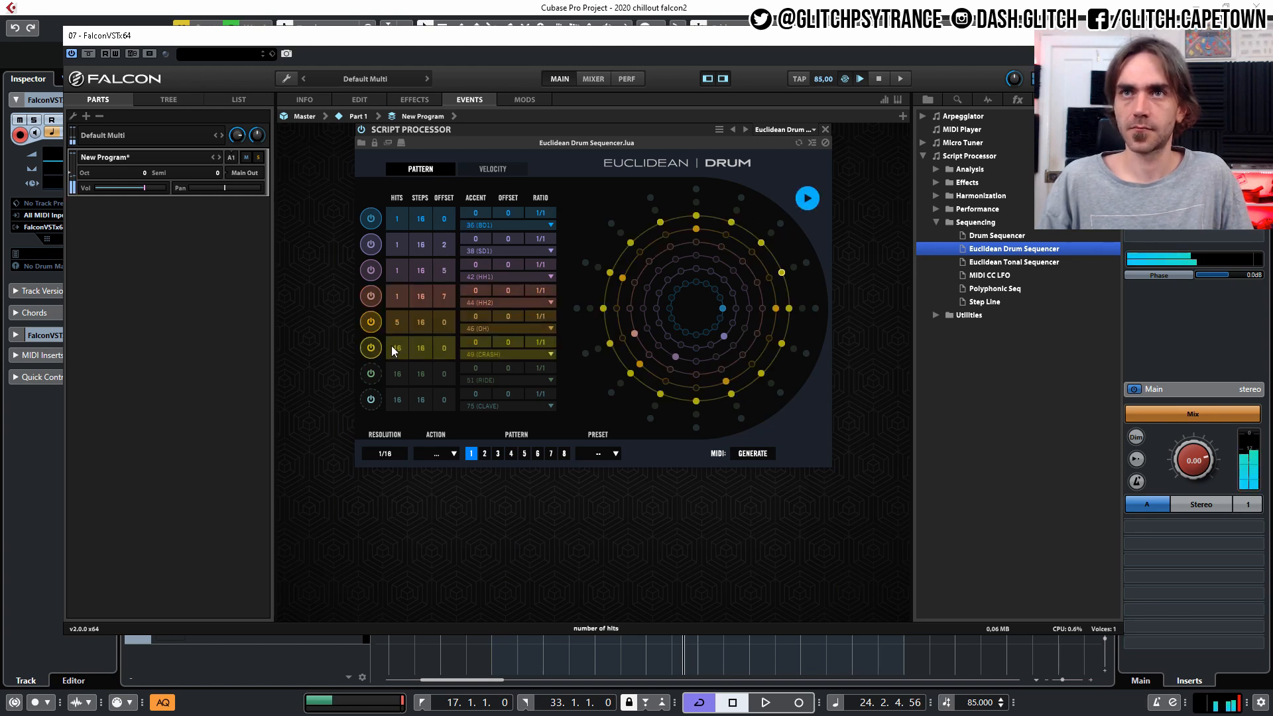
left_click_drag(393, 348, 397, 439)
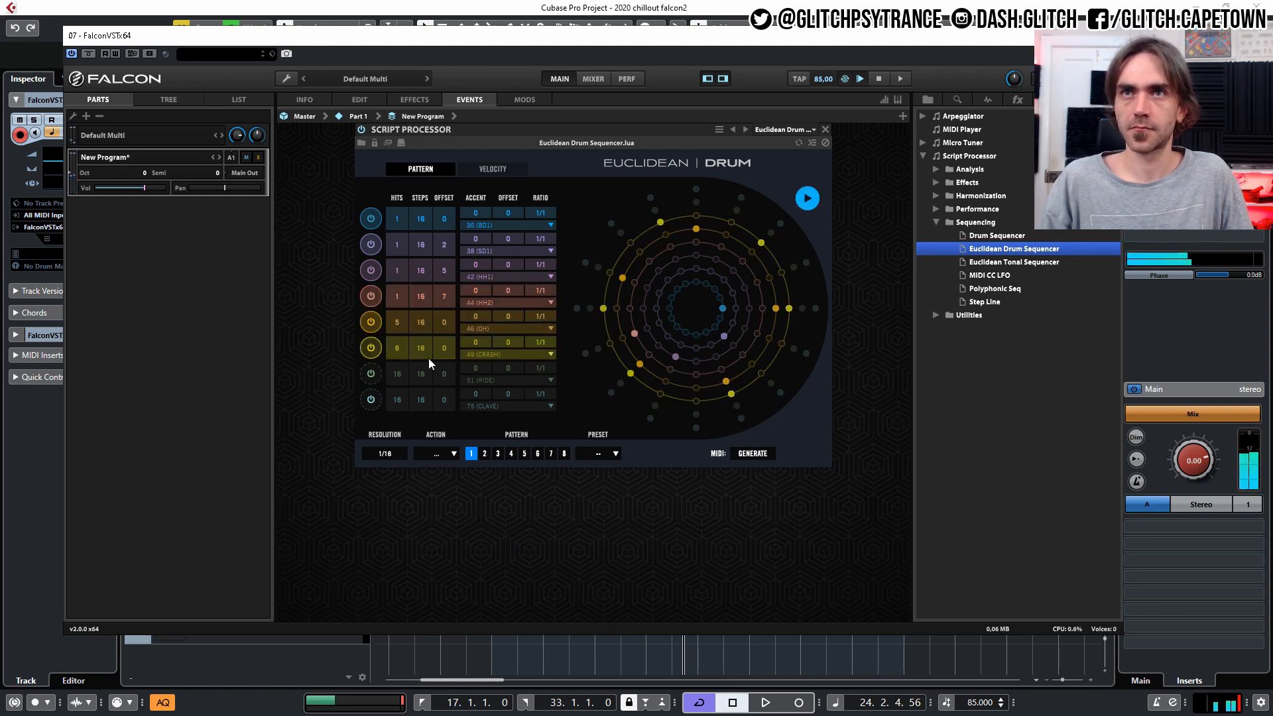
left_click_drag(396, 352, 392, 376)
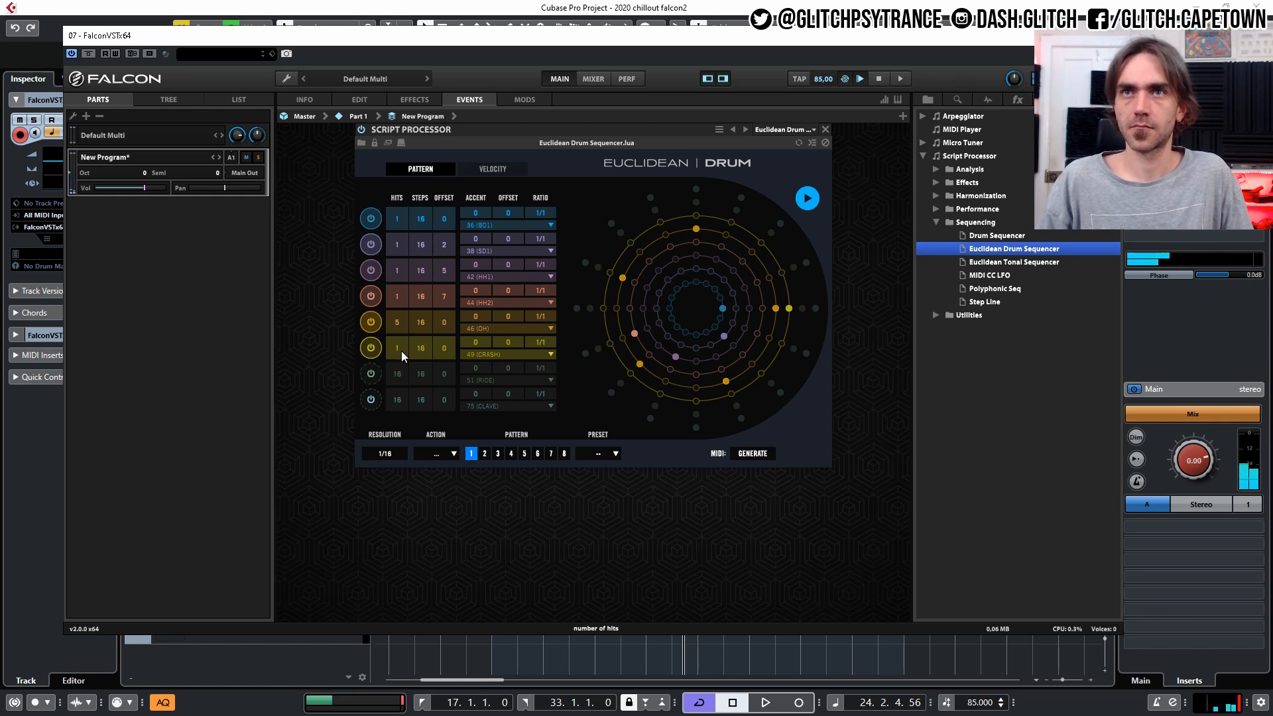
Enable lane 7 of the drum sequencer with 7 hits and an offset of 3.
left_click(371, 373)
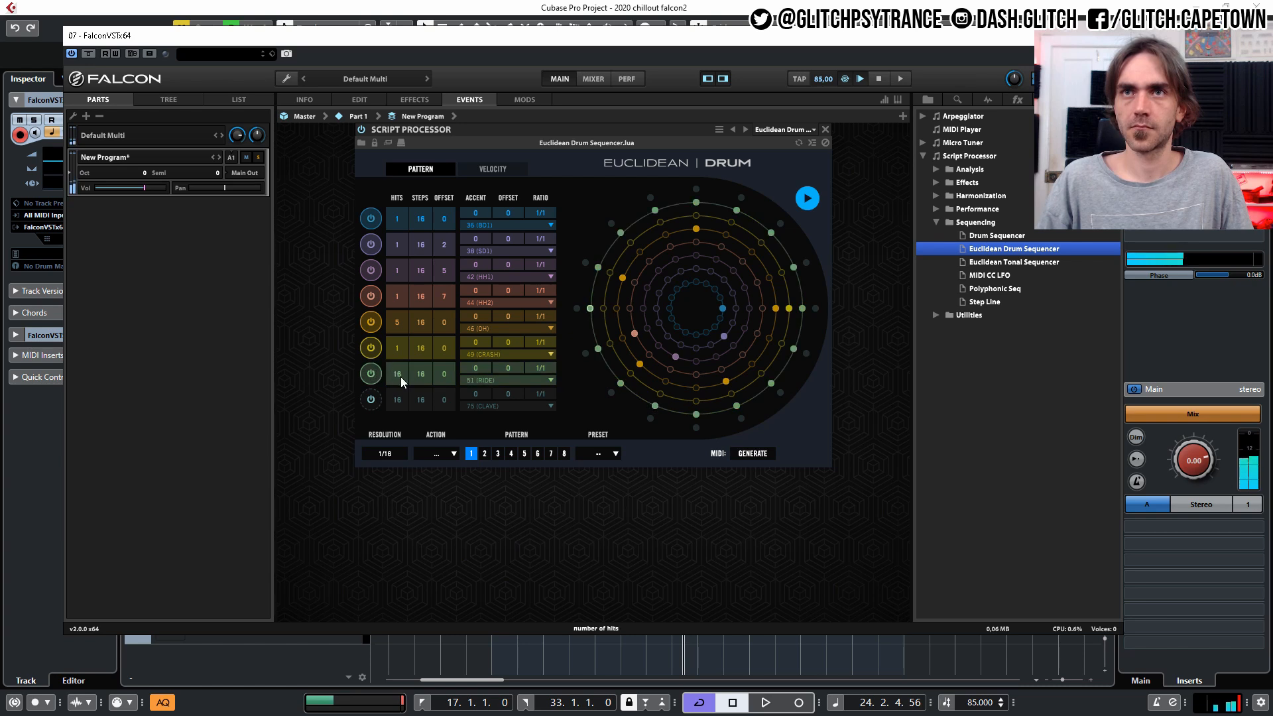
left_click_drag(397, 377, 388, 410)
left_click_drag(446, 369, 450, 366)
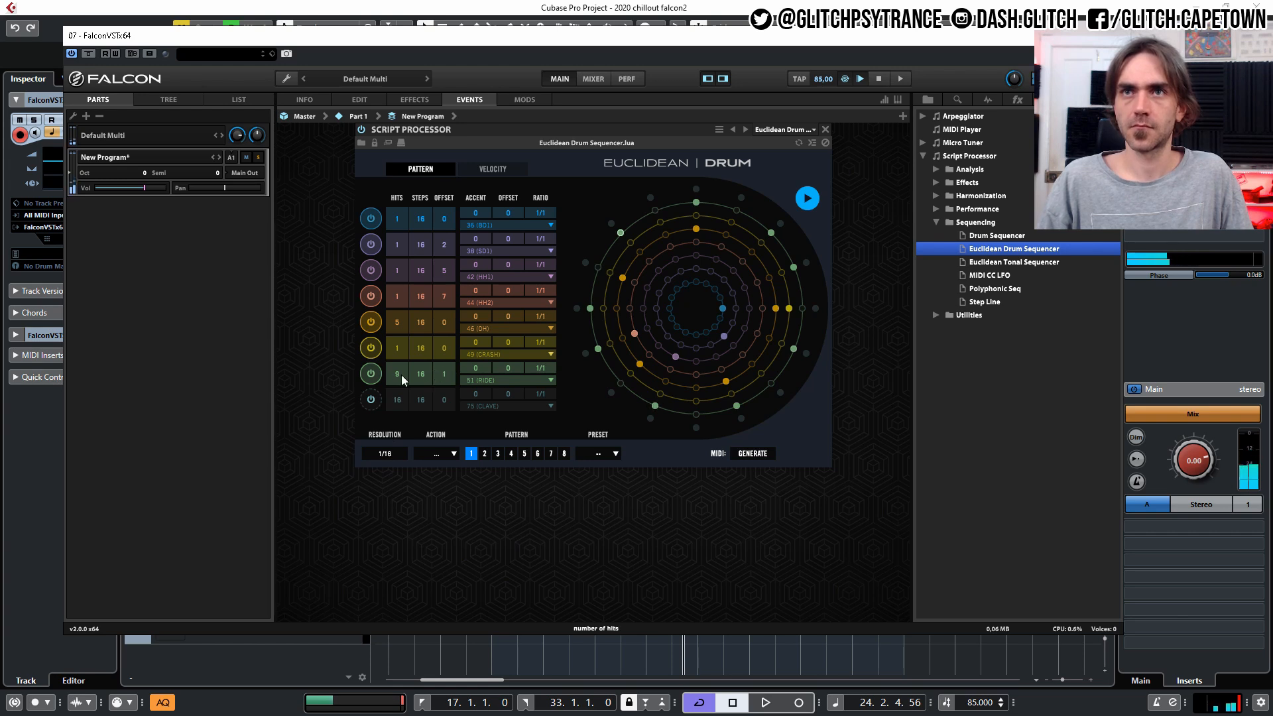
left_click_drag(397, 378, 453, 361)
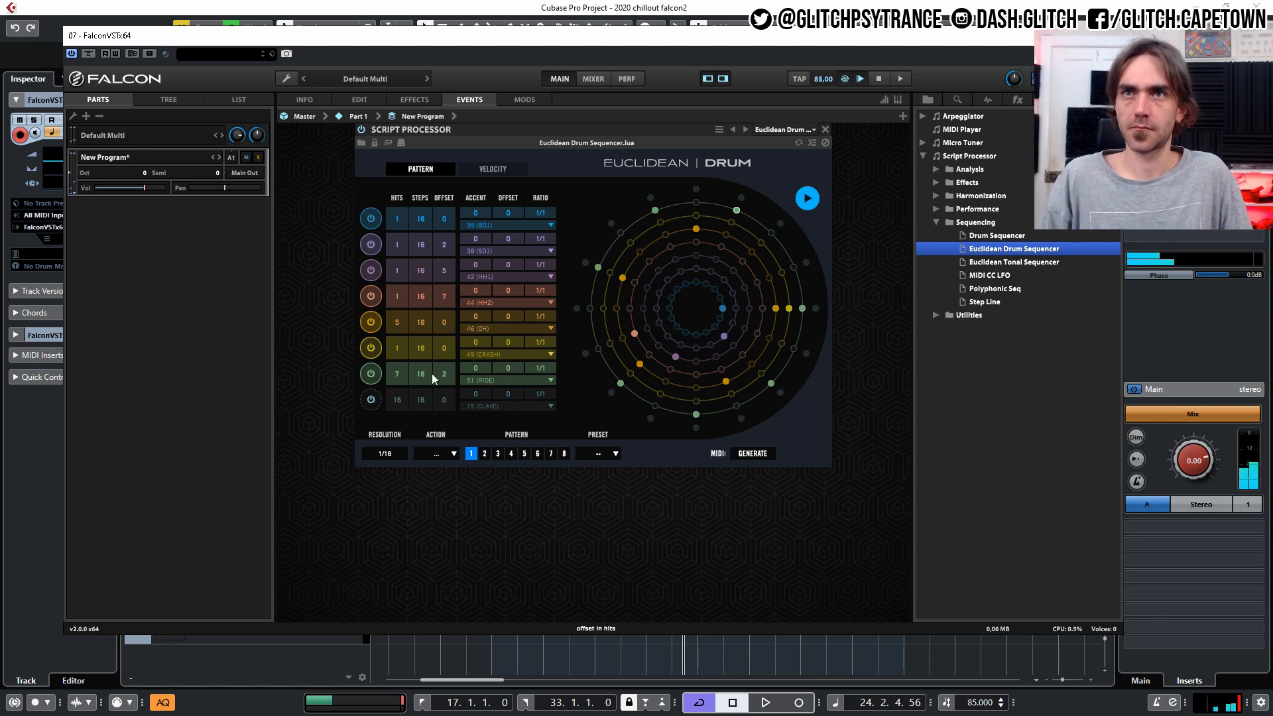
left_click_drag(436, 372, 450, 365)
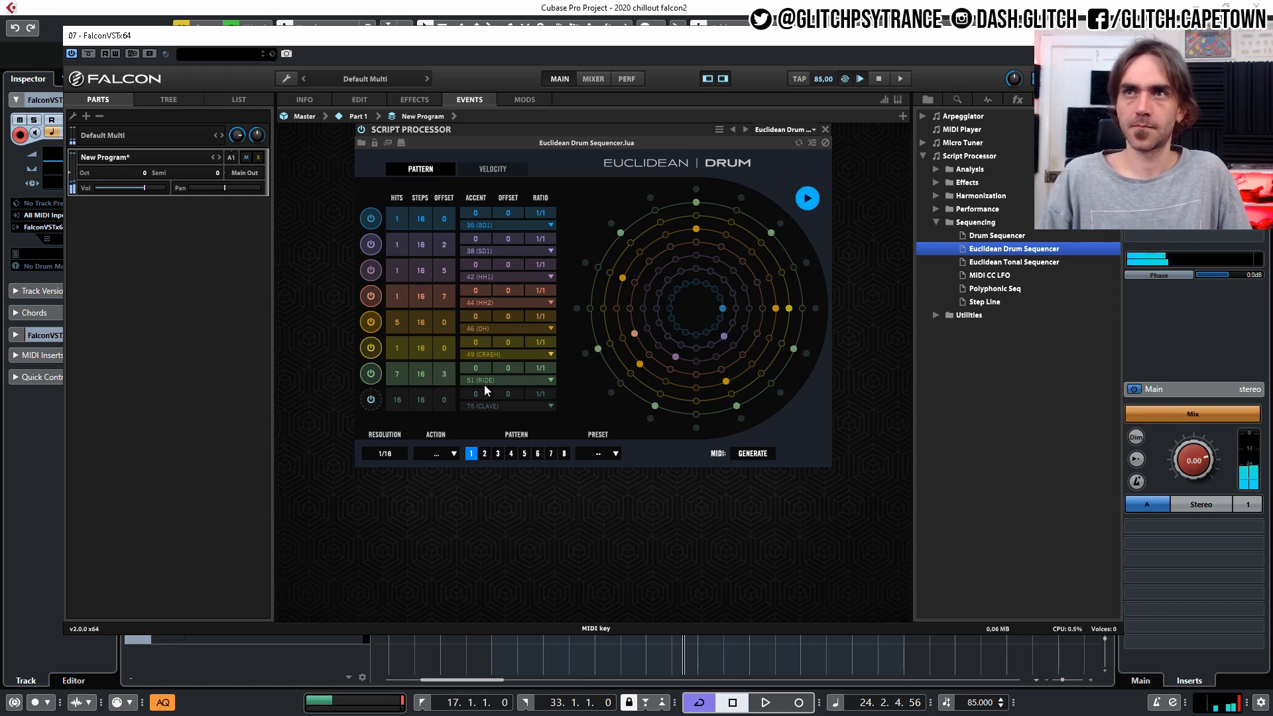
Enable lane 8 with 7 hits, listen to the full pattern and stop the sequencer.
left_click(371, 400)
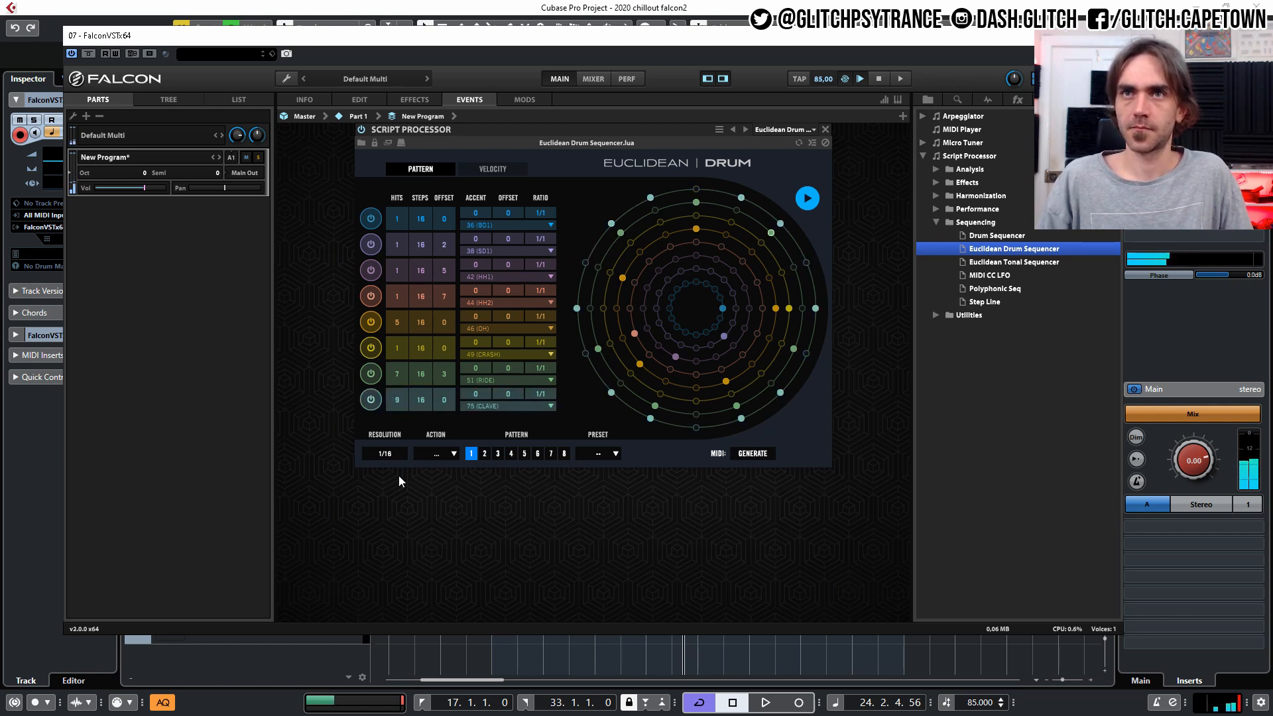
left_click_drag(399, 487, 396, 501)
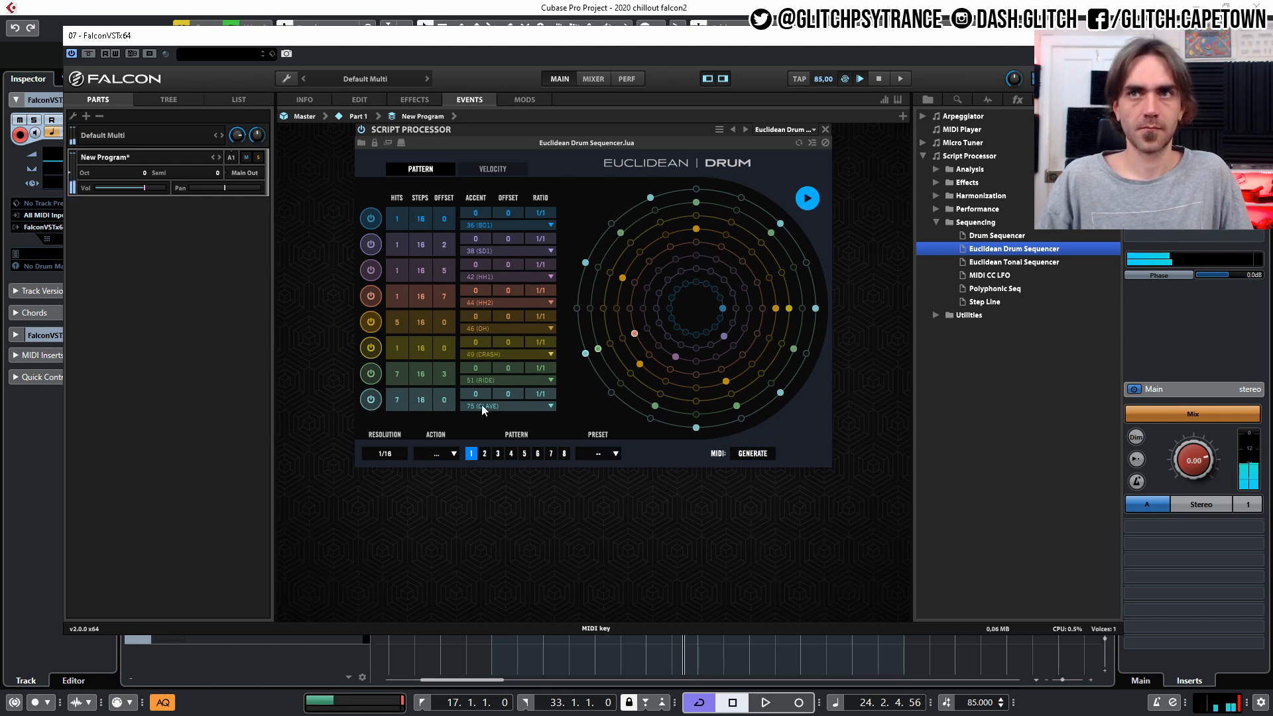
key("space")
key("space")
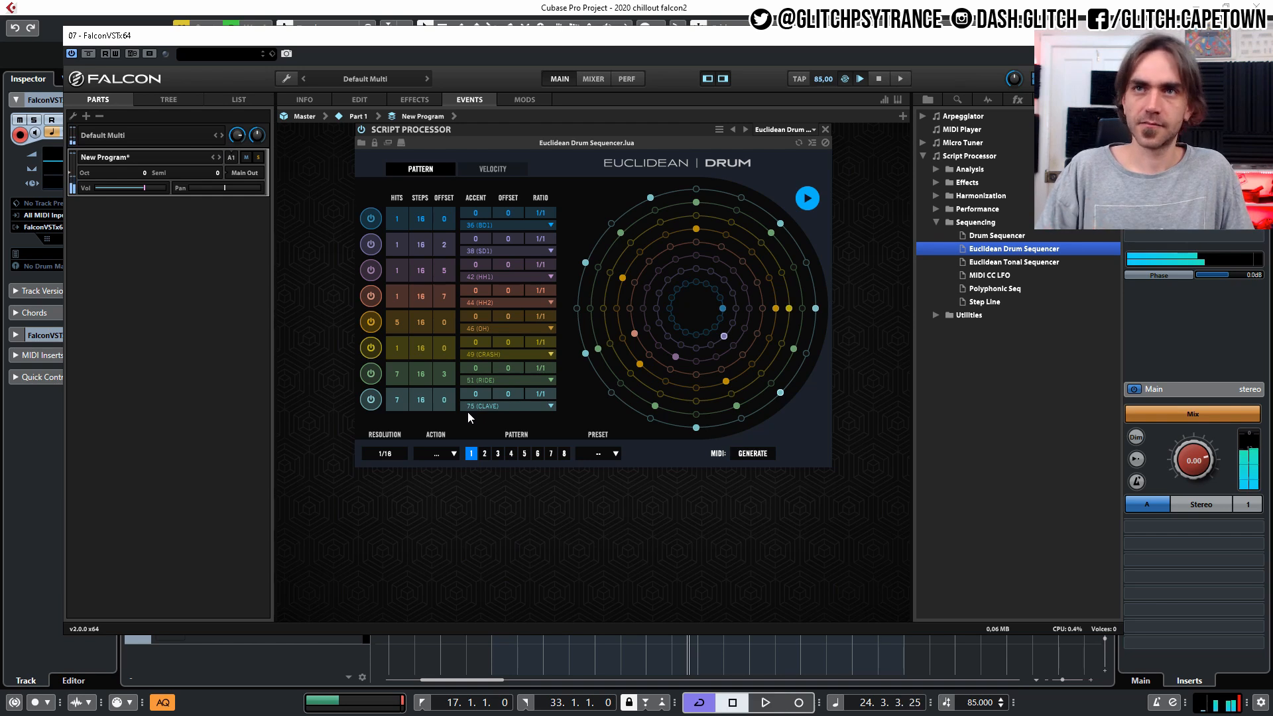
left_click(818, 197)
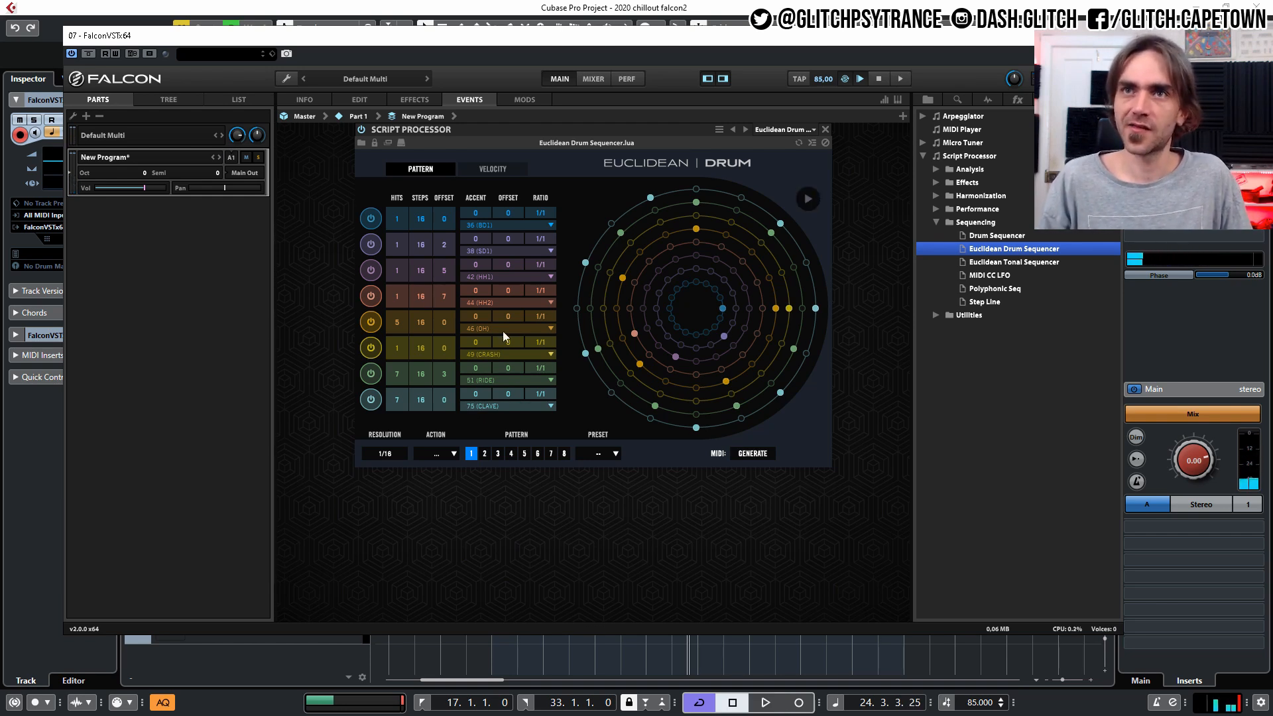
Set the MIDI keys of lanes 4, 6 and 8 to 43, 47 and 73, and audition the changed slices.
left_click(490, 406)
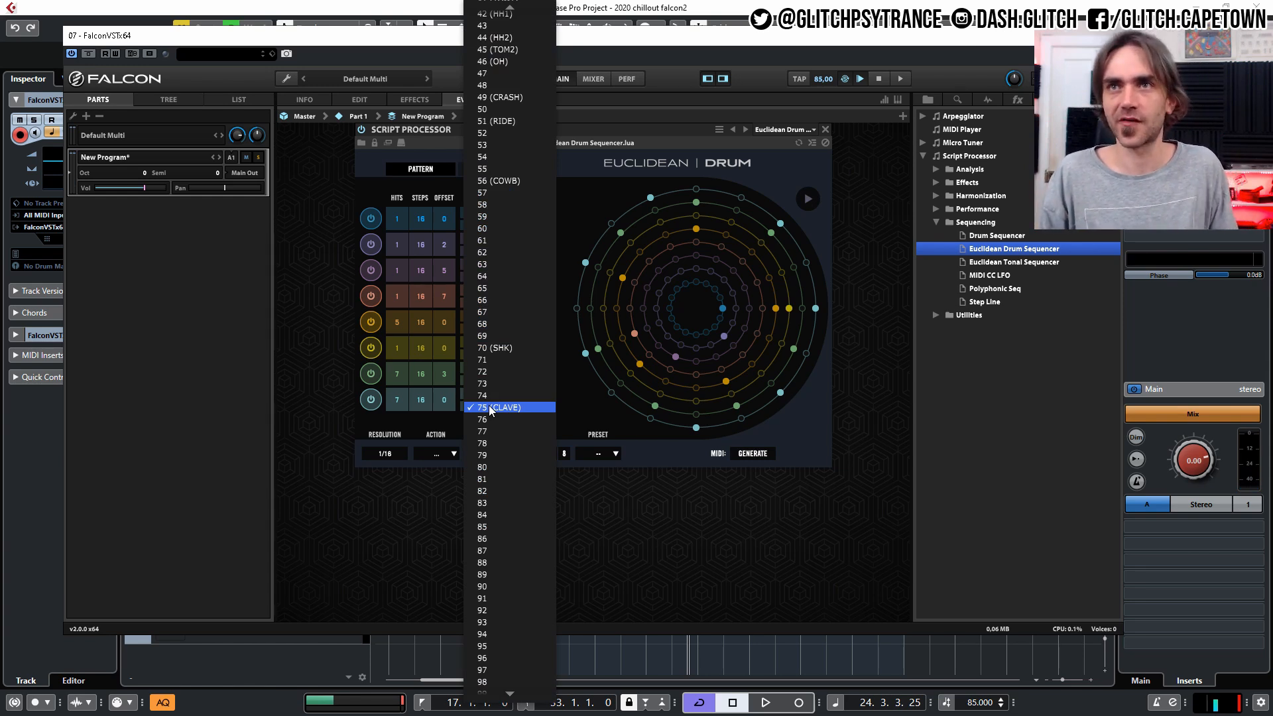
left_click(487, 396)
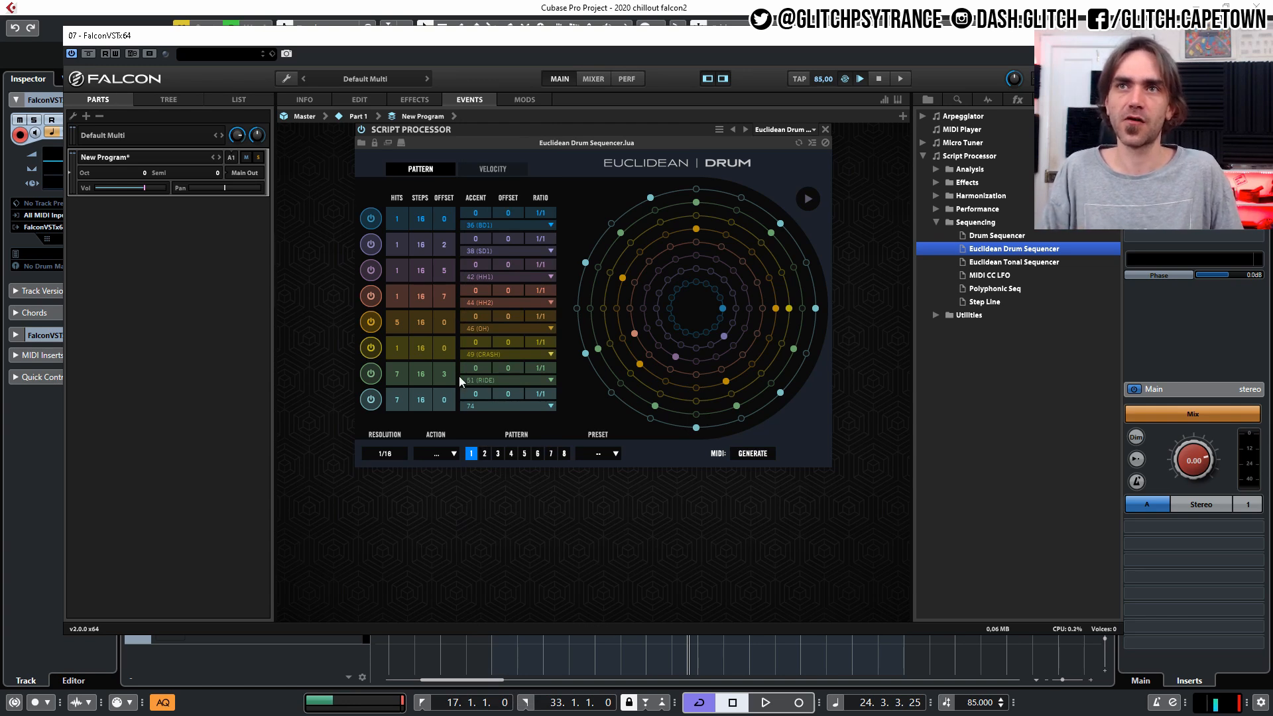
left_click(808, 198)
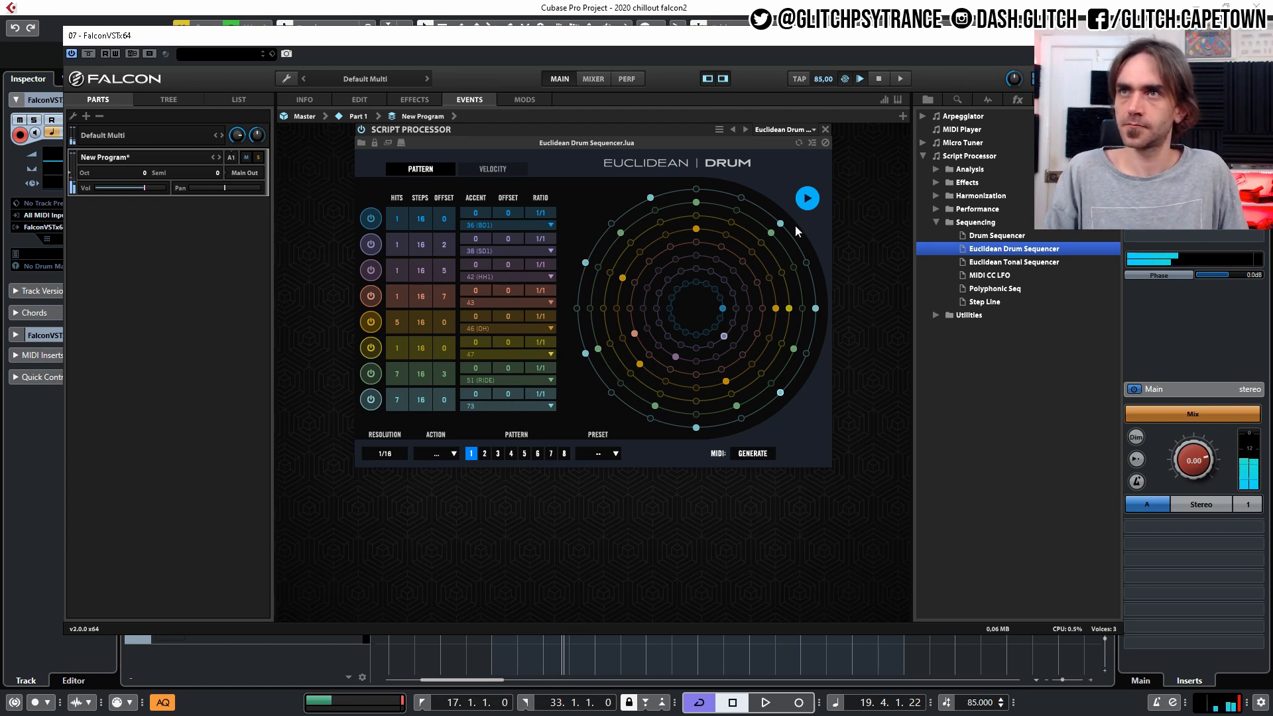
left_click(809, 198)
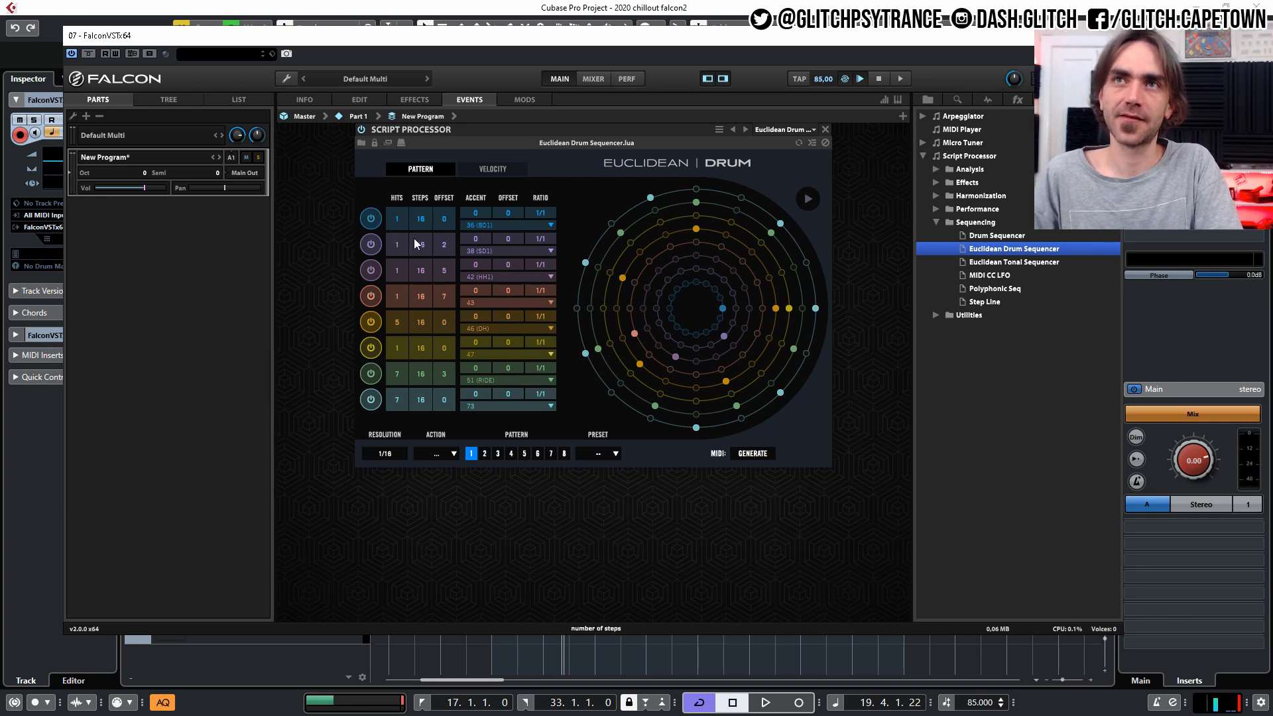
Set lanes 2 to 7 to 13, 10, 11, 10, 7 and 12 steps, and add 1 accent to lane 1 and 3 to lane 5.
left_click_drag(423, 248, 417, 441)
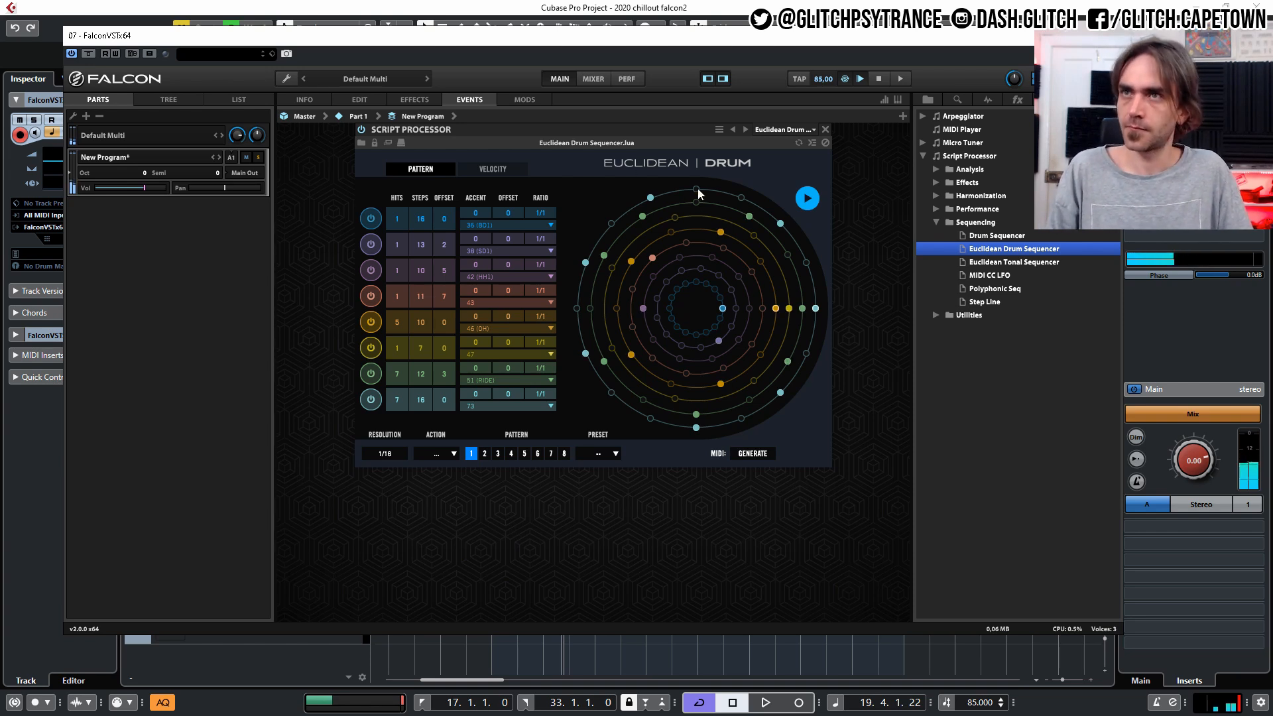
left_click(803, 201)
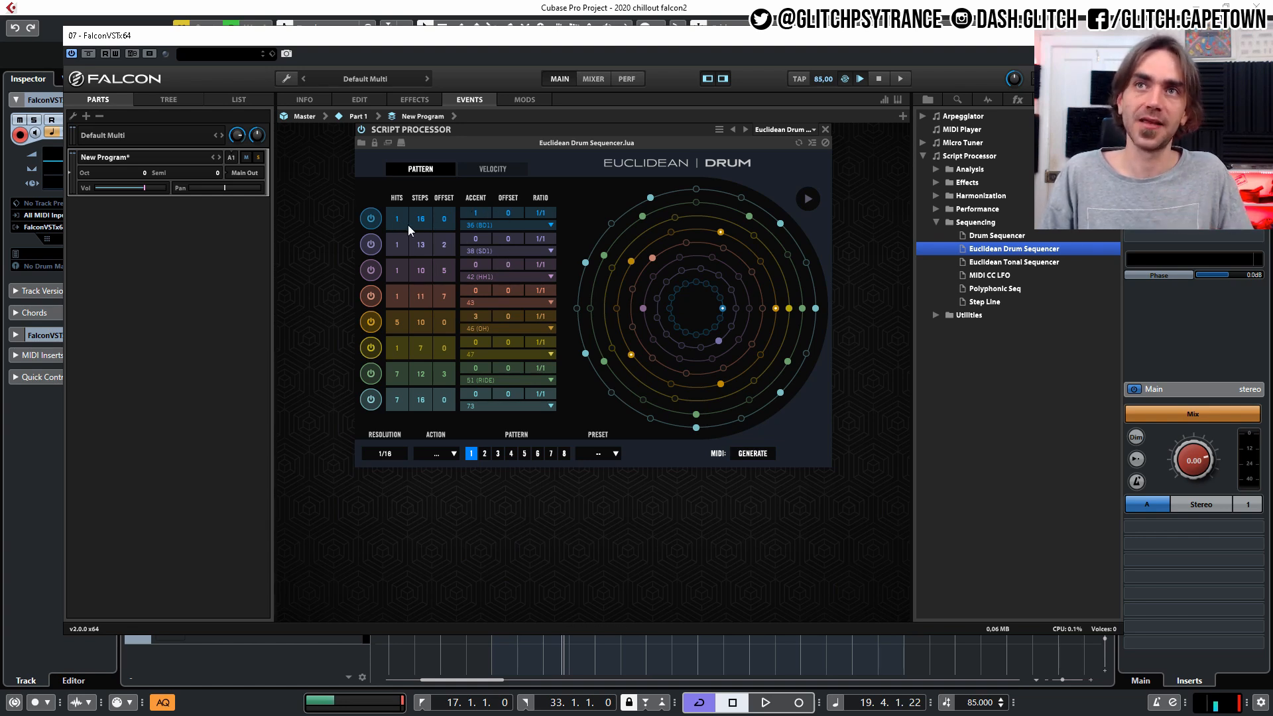
Give lane 1 three hits with an accent offset of 1 and play the pattern.
left_click_drag(400, 220, 408, 204)
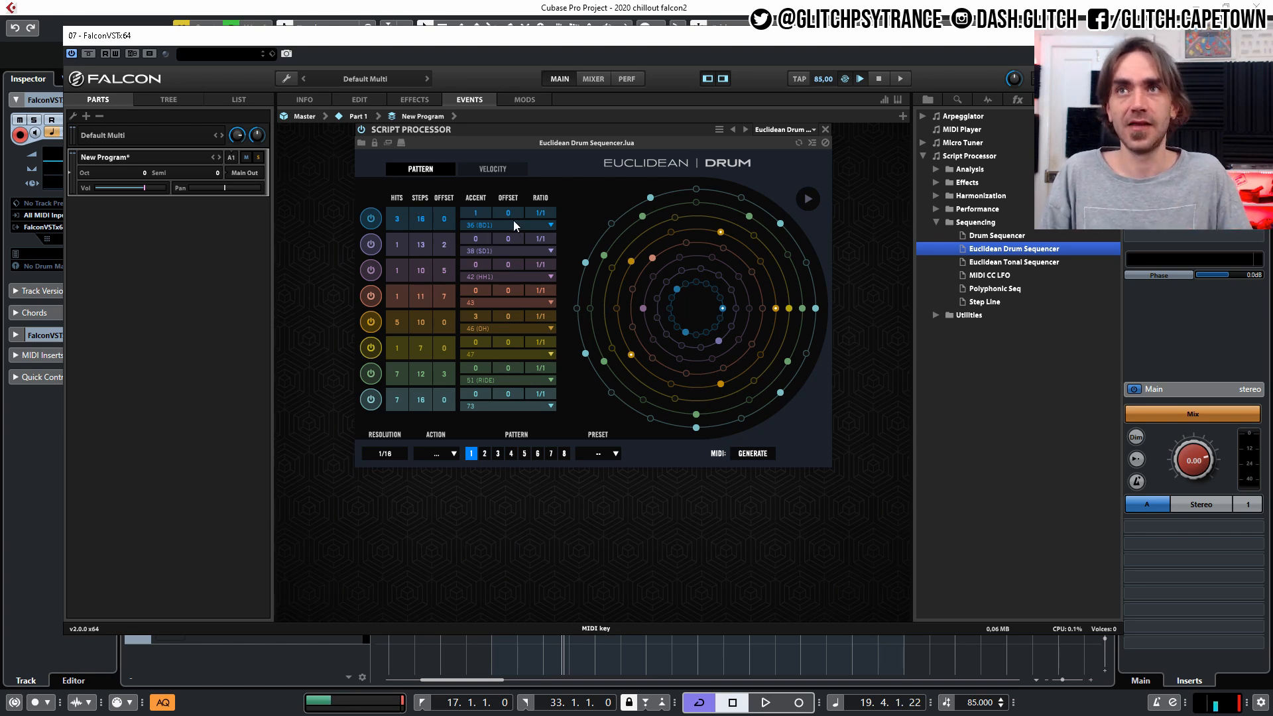
left_click_drag(507, 208, 503, 192)
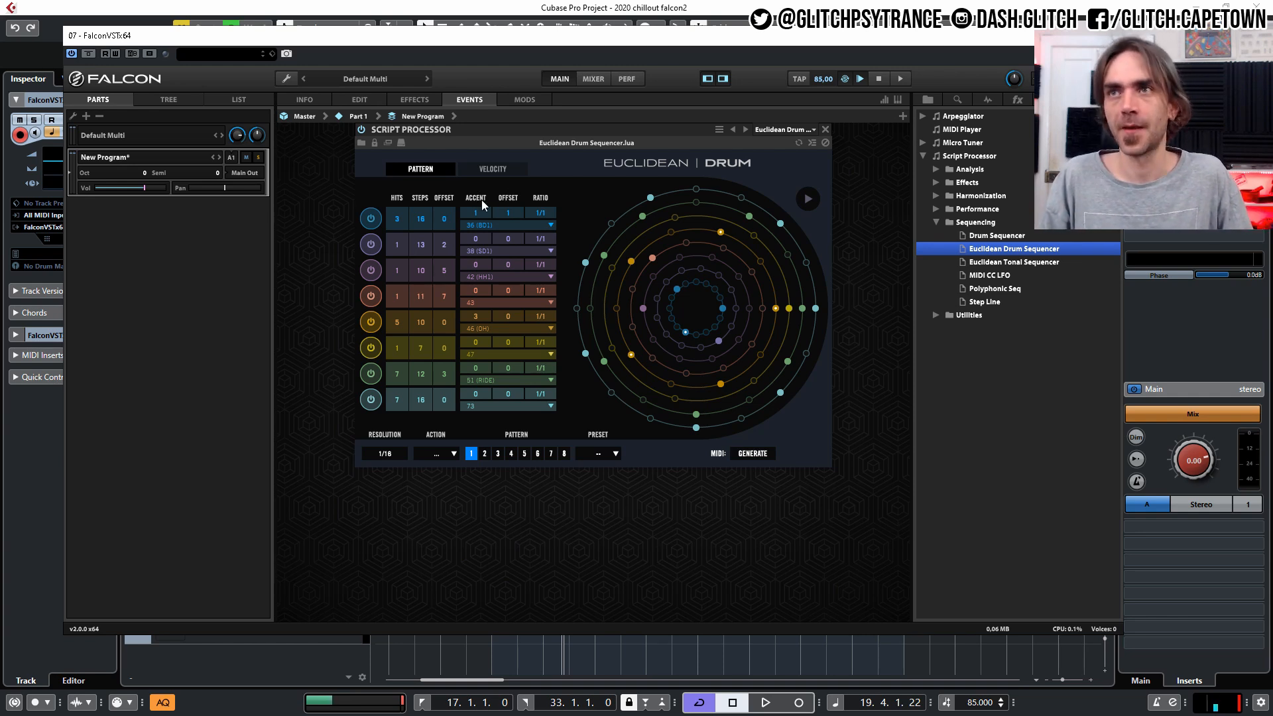
left_click(807, 198)
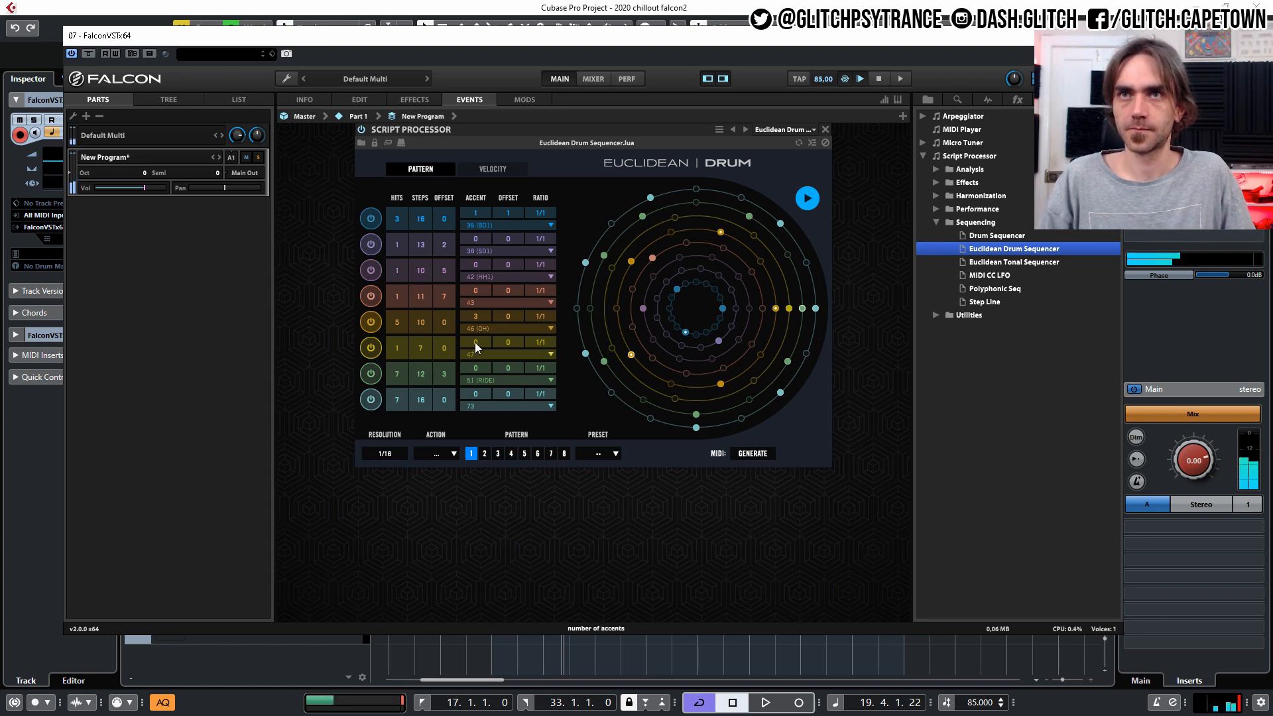
Add 3 accents to lane 7 and 2 accents to lane 8 of the drum pattern.
left_click_drag(483, 370, 490, 356)
left_click_drag(498, 312, 504, 298)
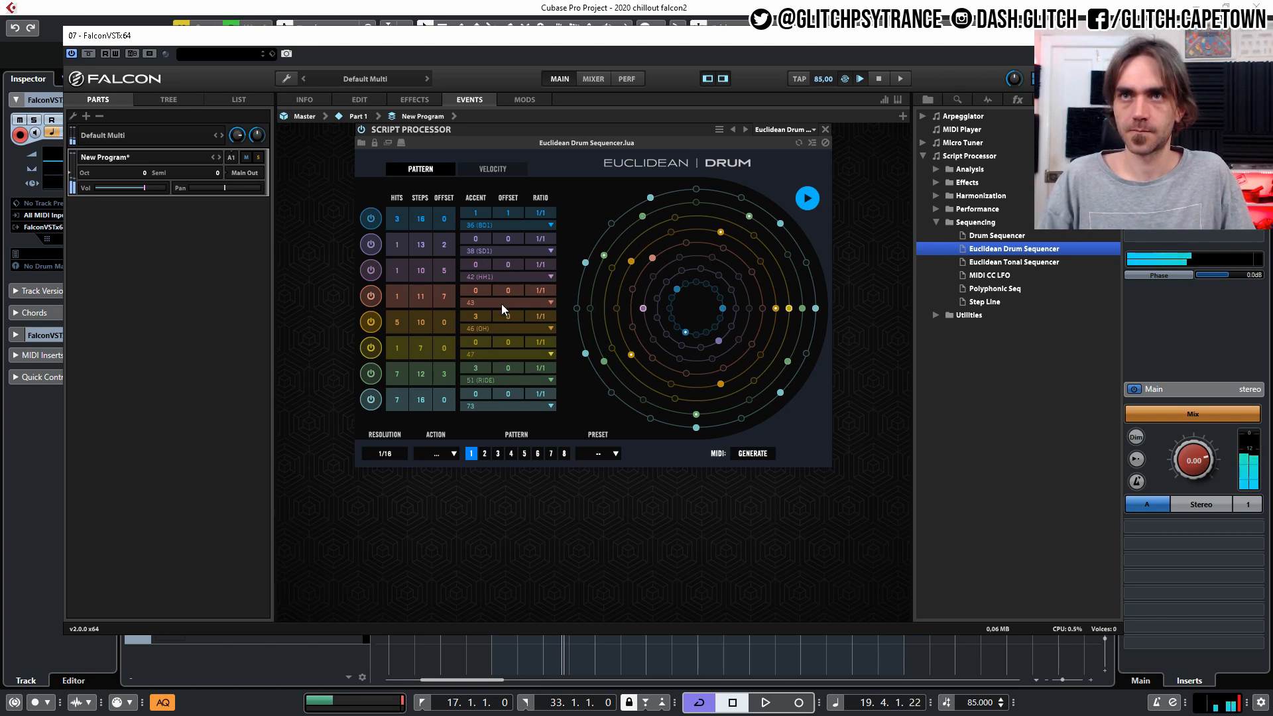
left_click_drag(479, 393, 496, 367)
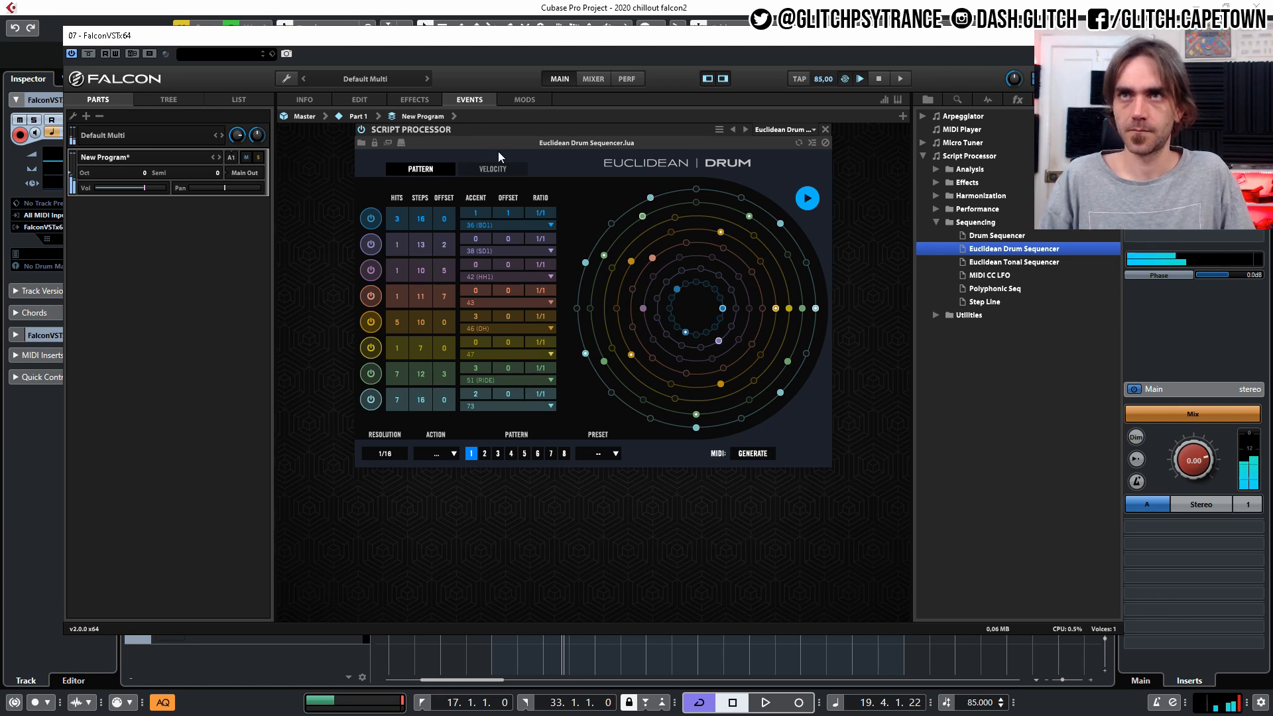
Set the velocities of lanes 1 to 8 to 43, 77, 62, 85, 48, 71, 66 and 60, and stop the sequencer.
left_click(501, 170)
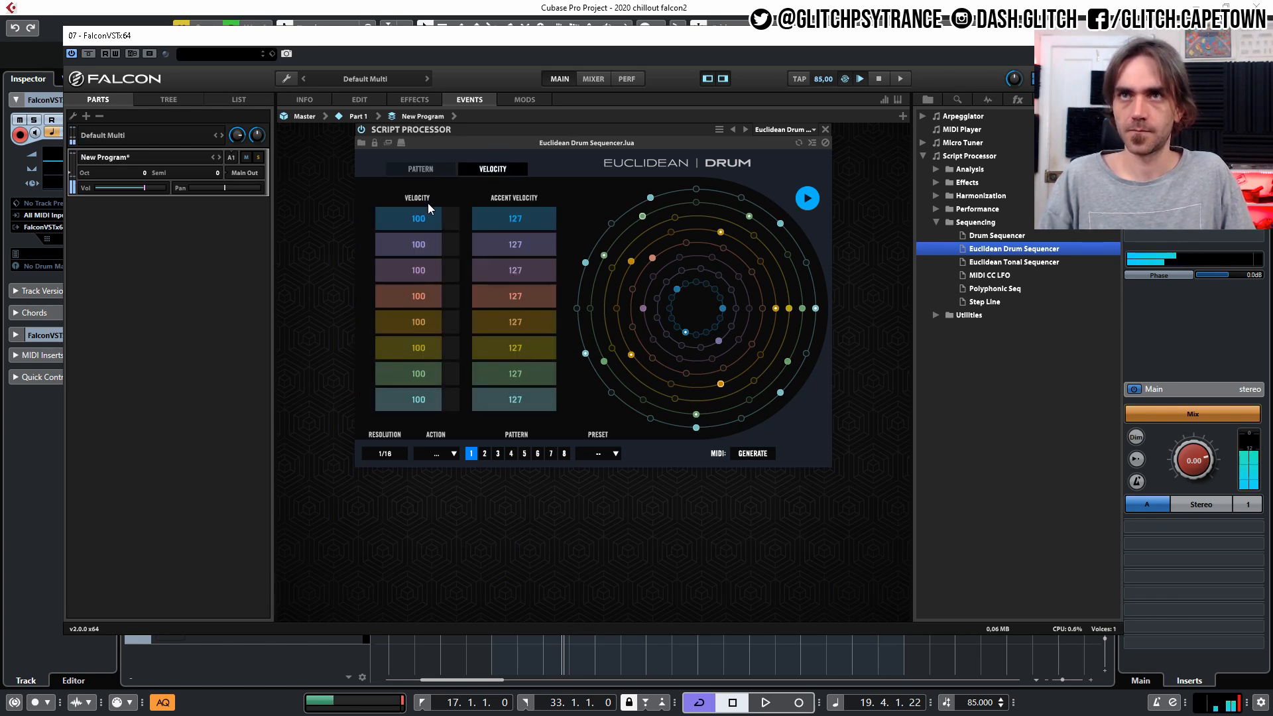
left_click(416, 270)
left_click(432, 295)
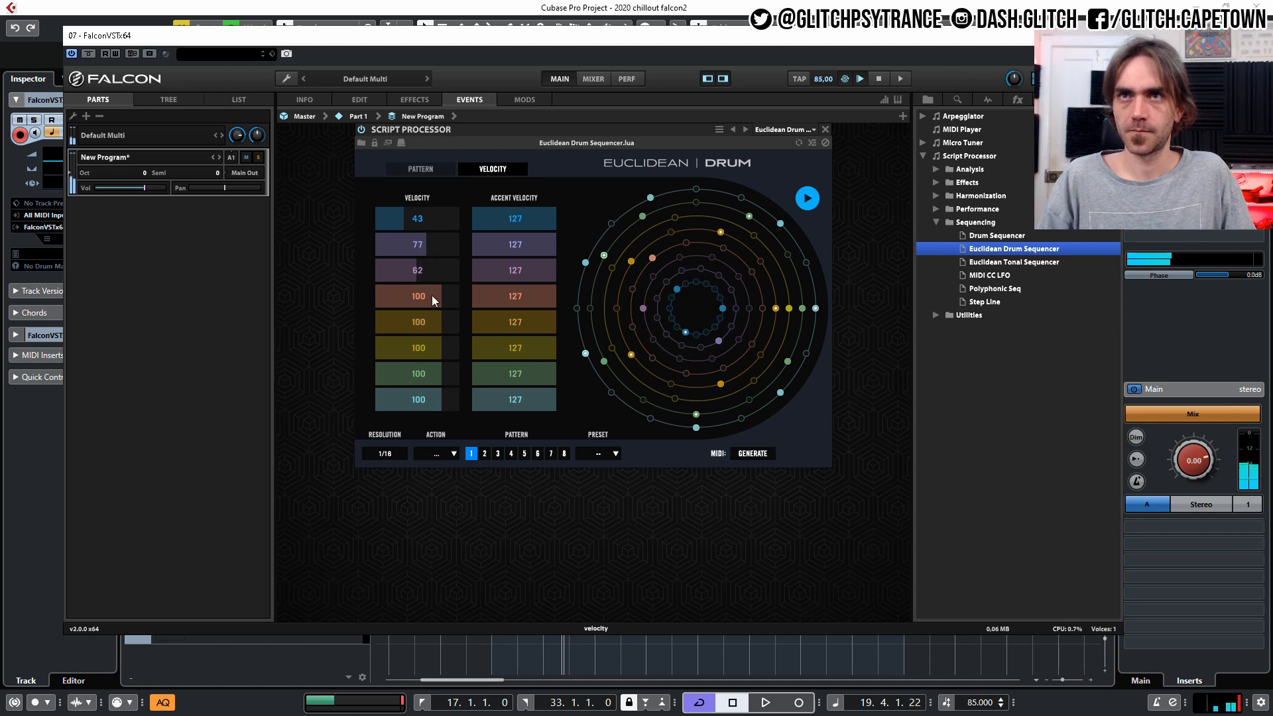
left_click(408, 322)
left_click(423, 348)
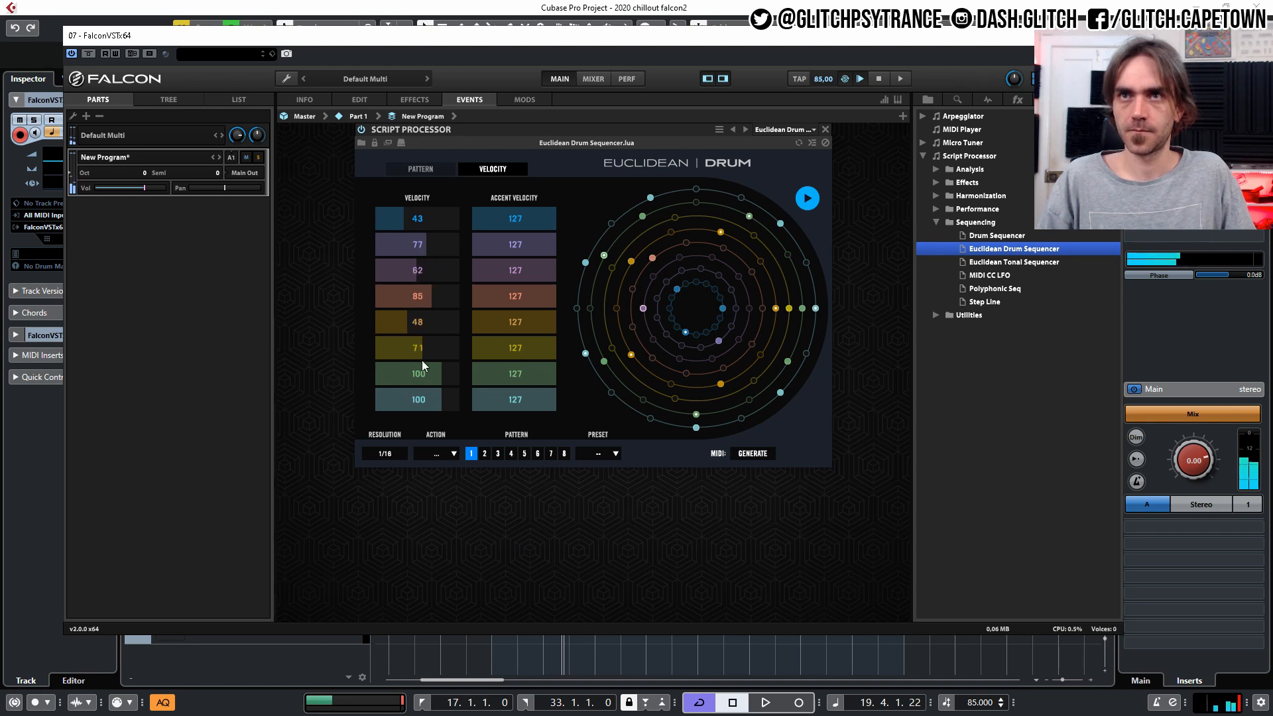
left_click(415, 401)
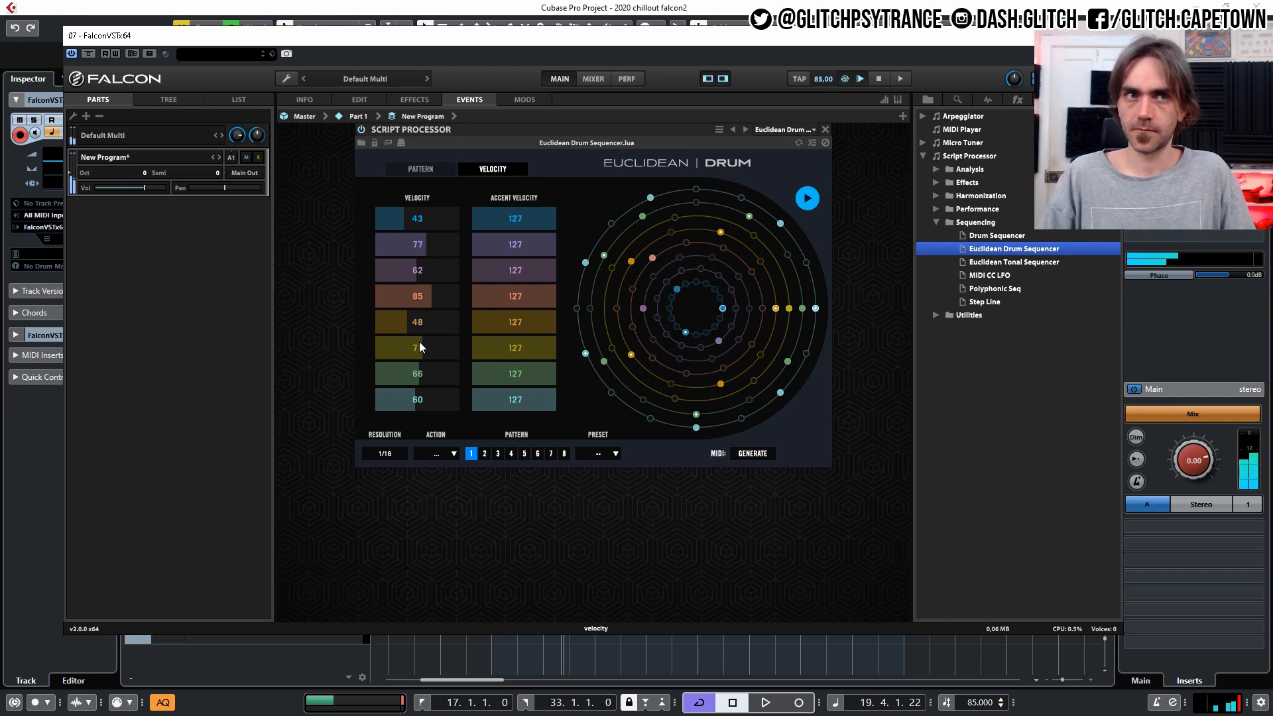
left_click(798, 191)
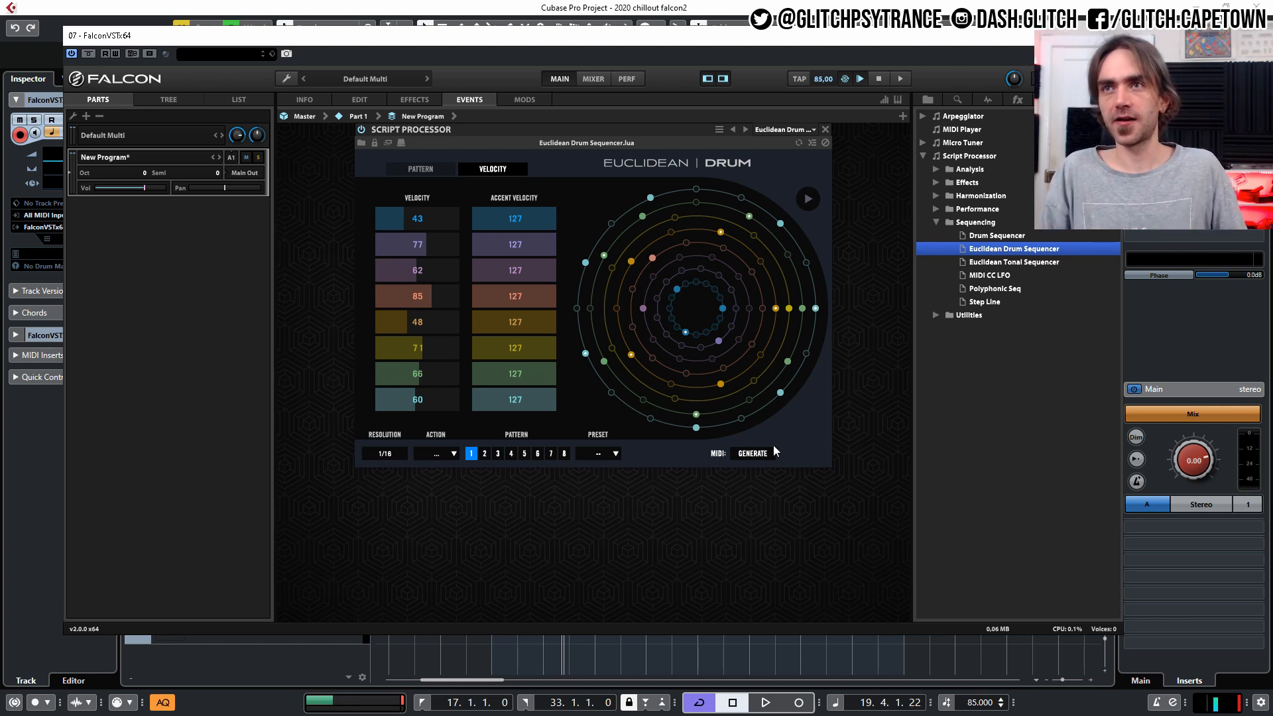
Generate the pattern as MIDI and place it on the FalconVSTx64 01 track at bar 17, moving the Falcon window out of the way.
left_click(754, 454)
left_click_drag(809, 455, 1221, 549)
left_click_drag(1217, 606, 1217, 606)
left_click_drag(714, 39, 0, 36)
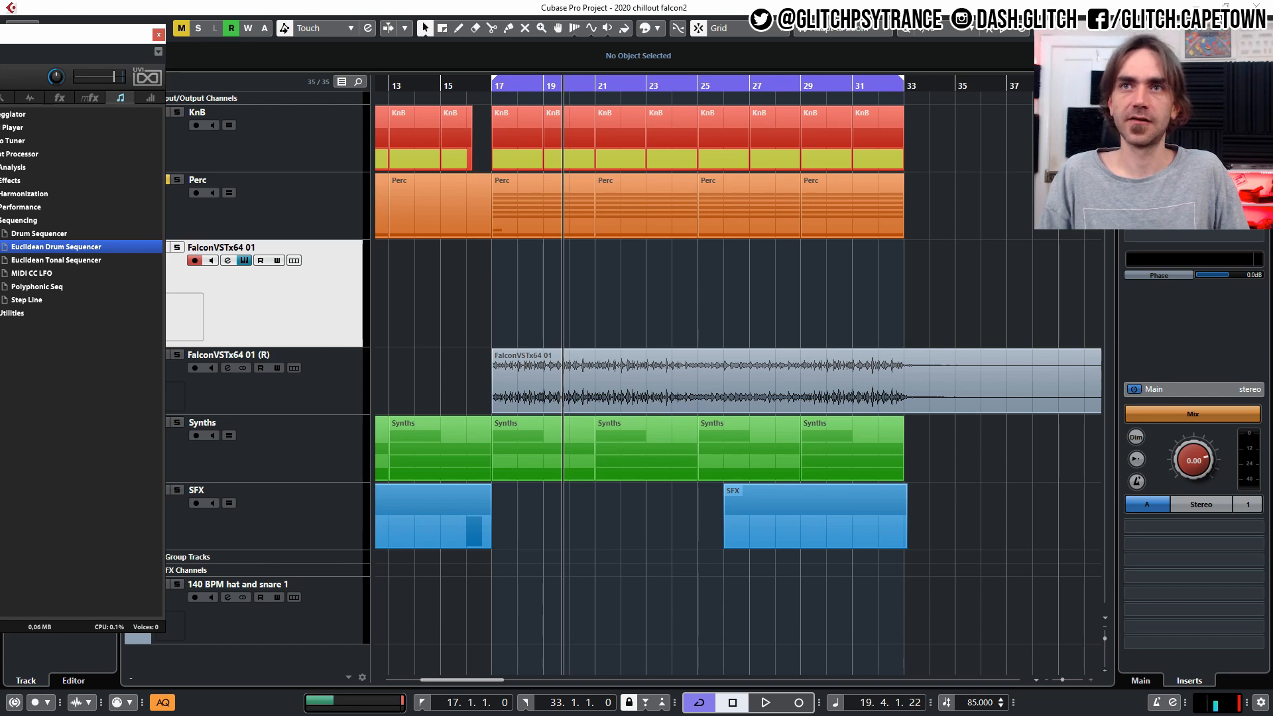
left_click_drag(0, 451, 499, 293)
left_click_drag(82, 31, 1073, 86)
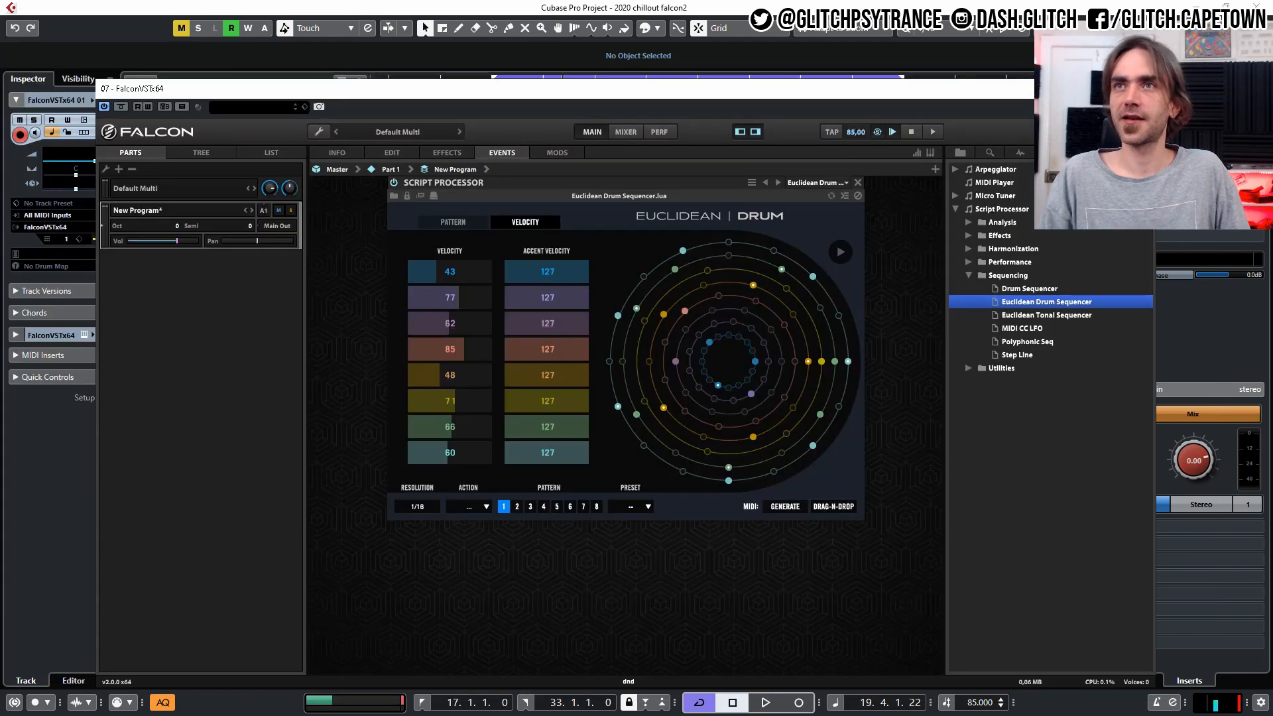
left_click(392, 153)
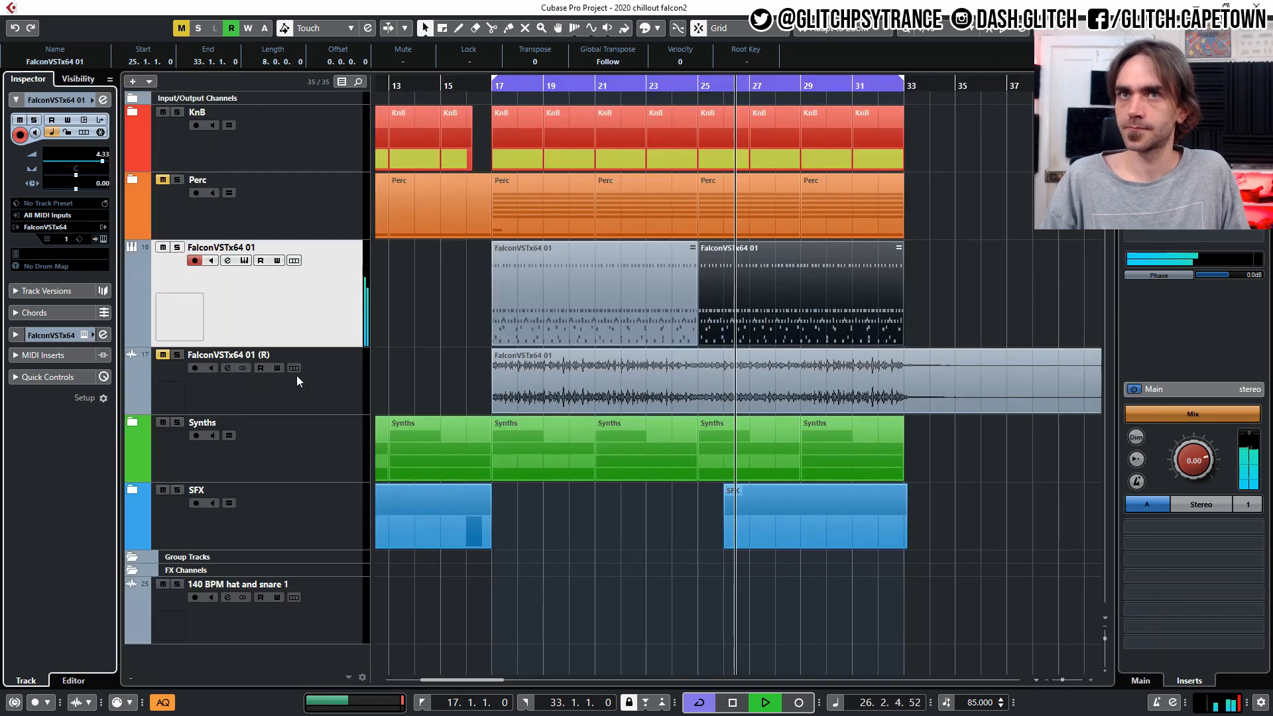
Set the FalconVSTx64 01 (R) track volume to -7.94 and unmute that track and the Perc folder.
left_click(159, 368)
left_click_drag(85, 165, 76, 165)
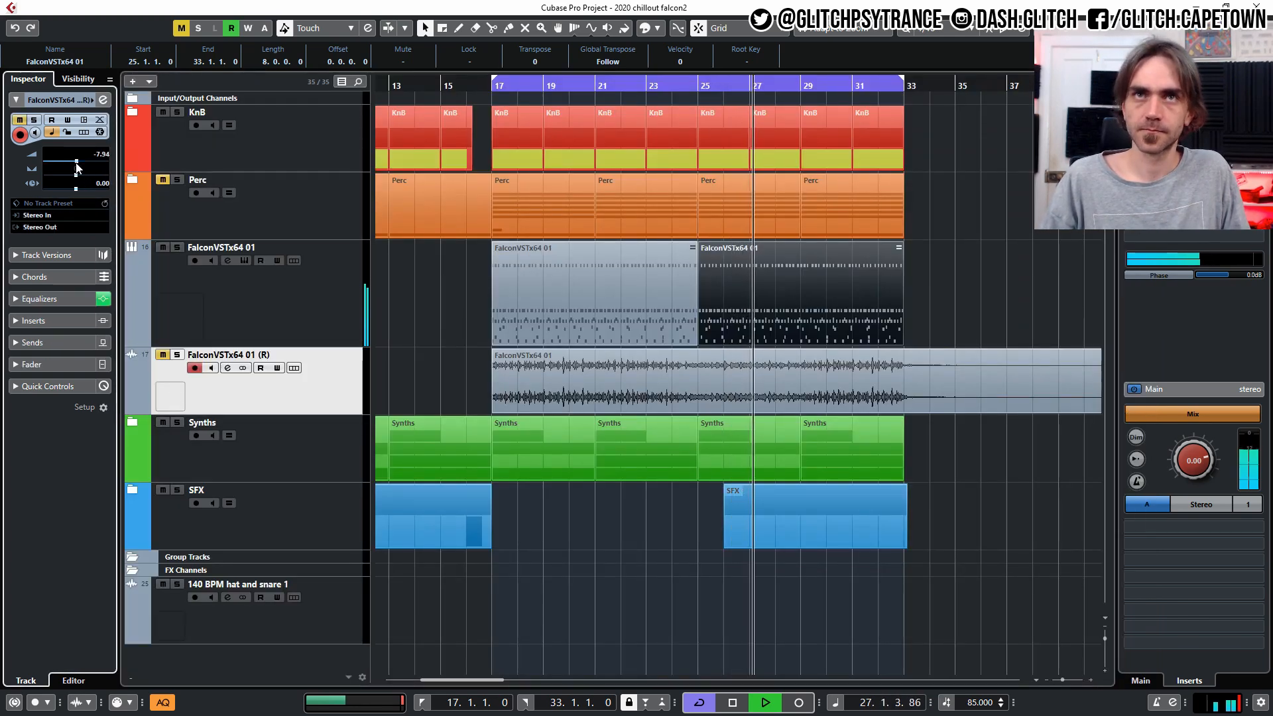
left_click(162, 356)
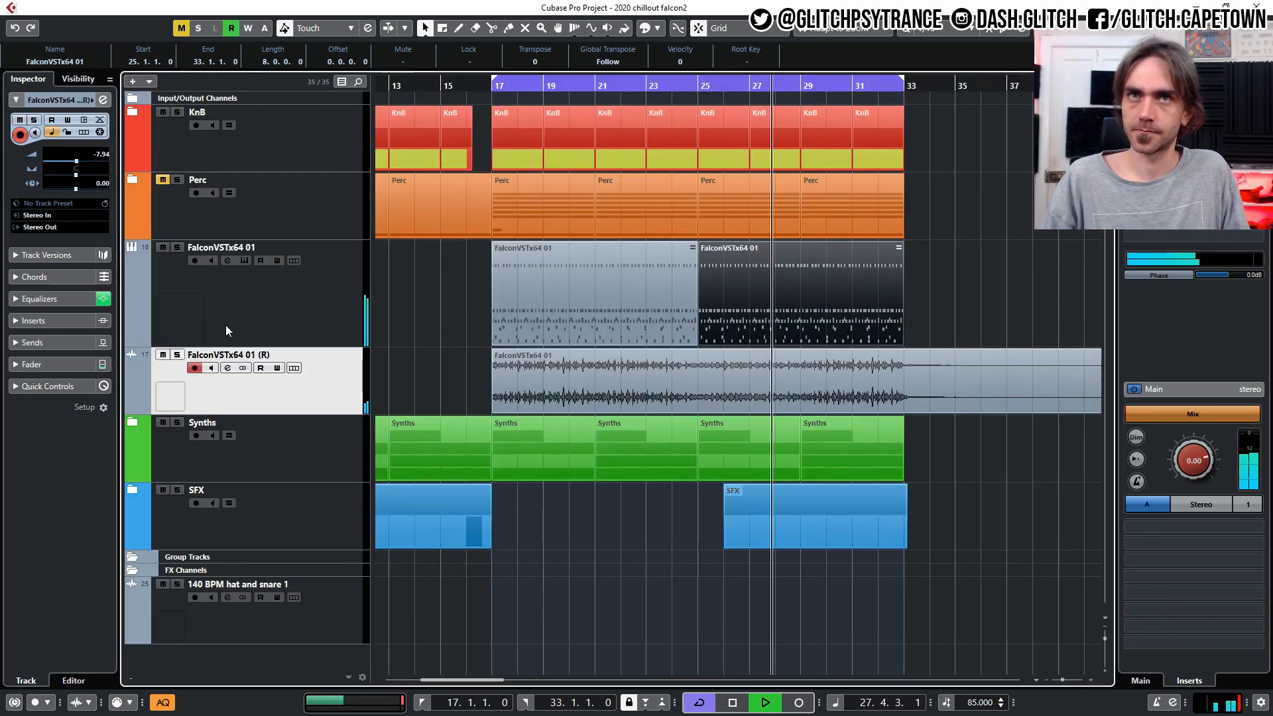
left_click(161, 180)
left_click(161, 180)
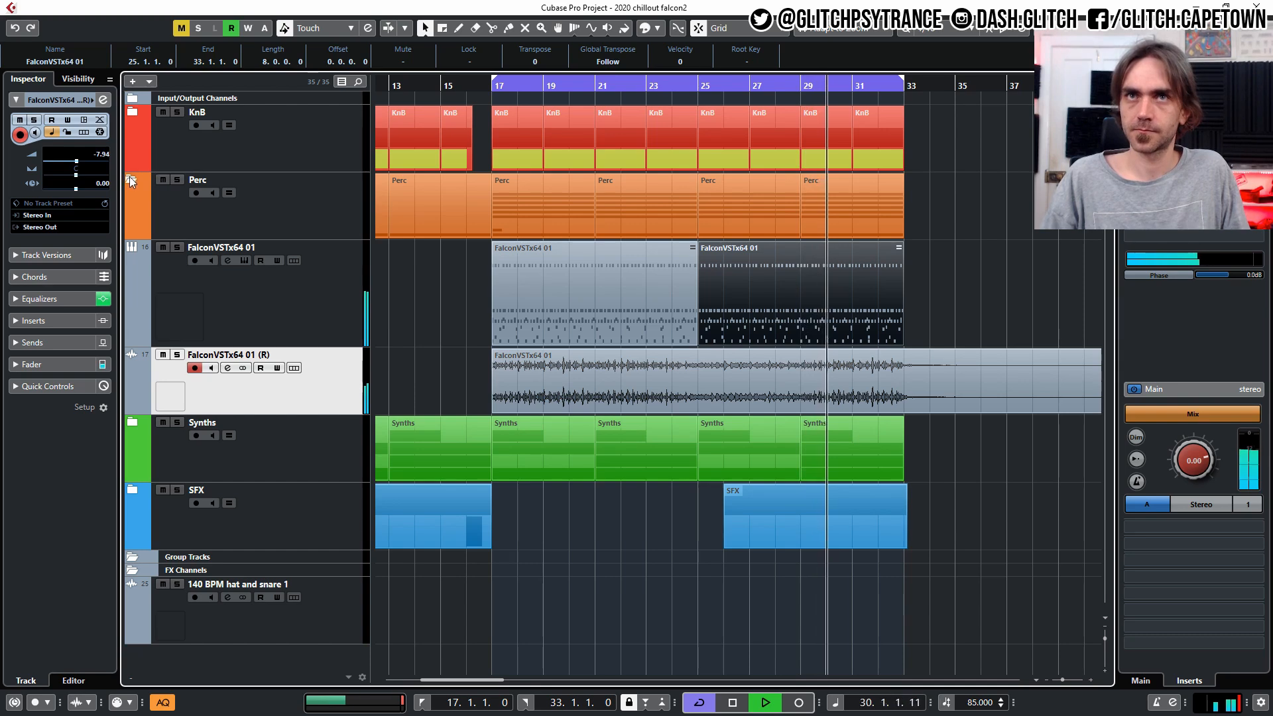
Expand the Perc and Main Rhythms folders and unmute the Main Rhythm Percs group with its drum tracks.
left_click(131, 177)
left_click(140, 294)
left_click(139, 292)
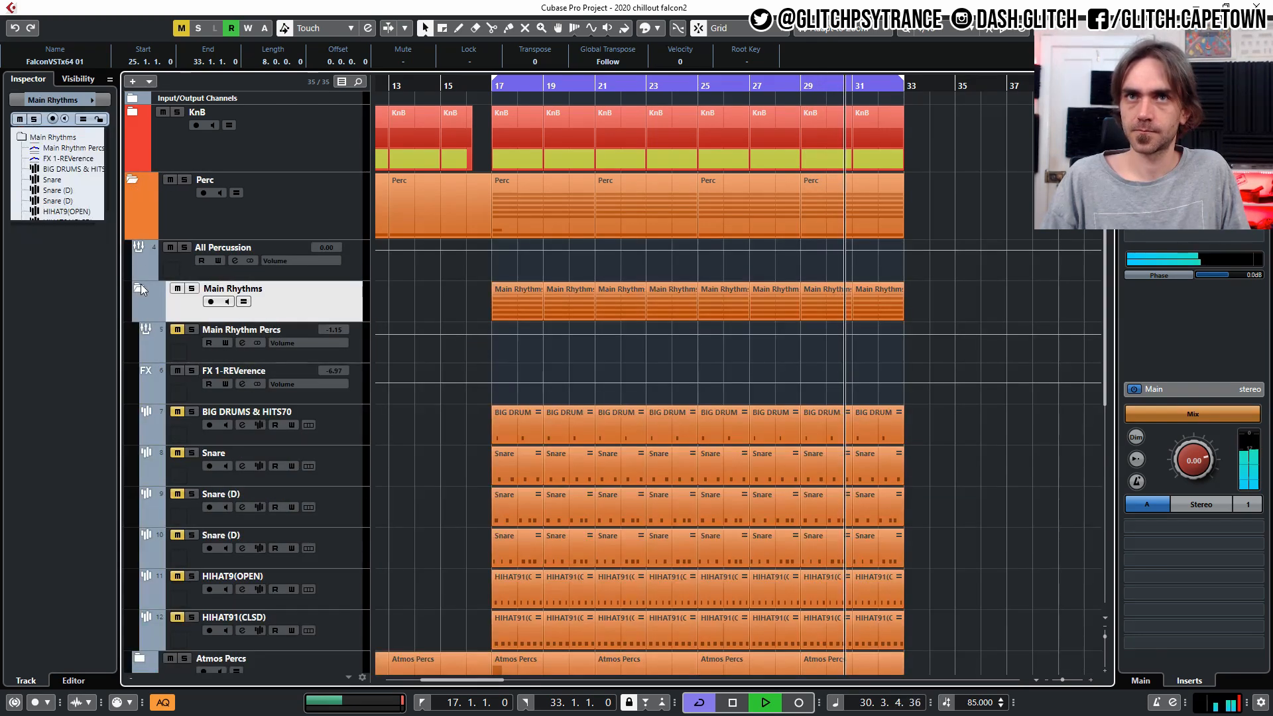
left_click(176, 331)
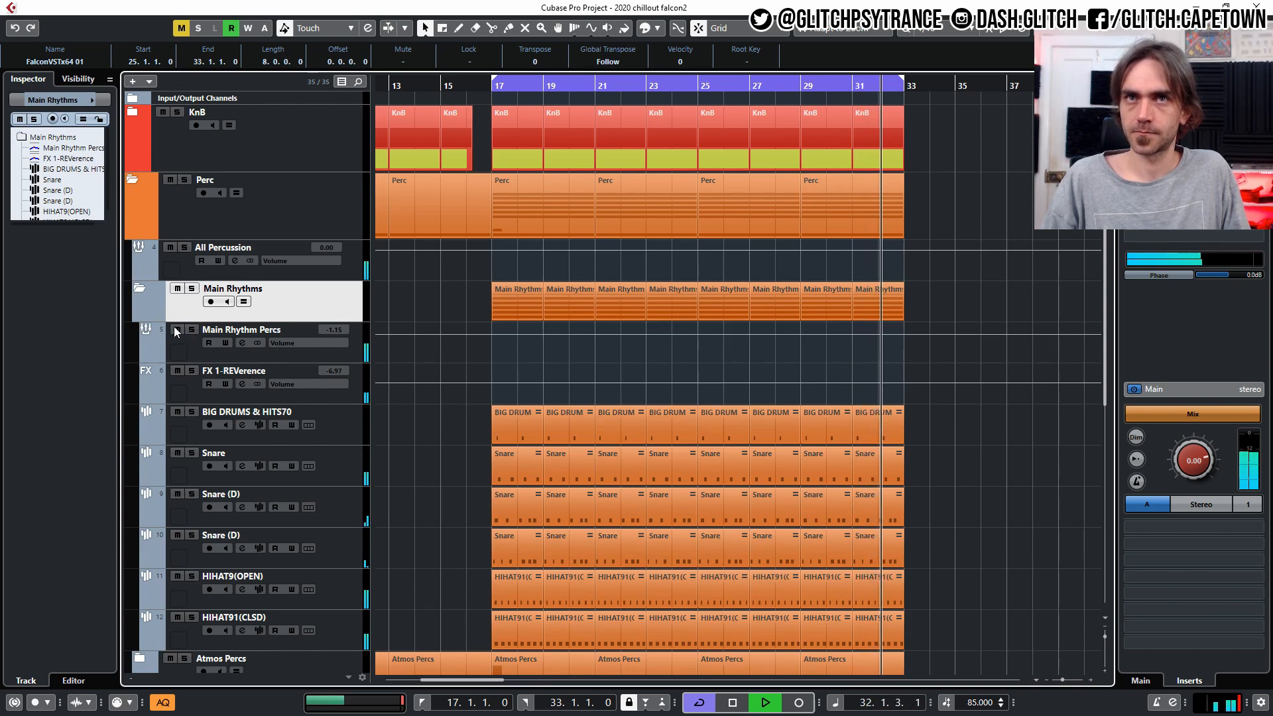
Check the tracks inside the Atmos Percs folder, and collapse the Main Rhythms and Atmos Percs folders.
scroll(174, 326, "down", 5)
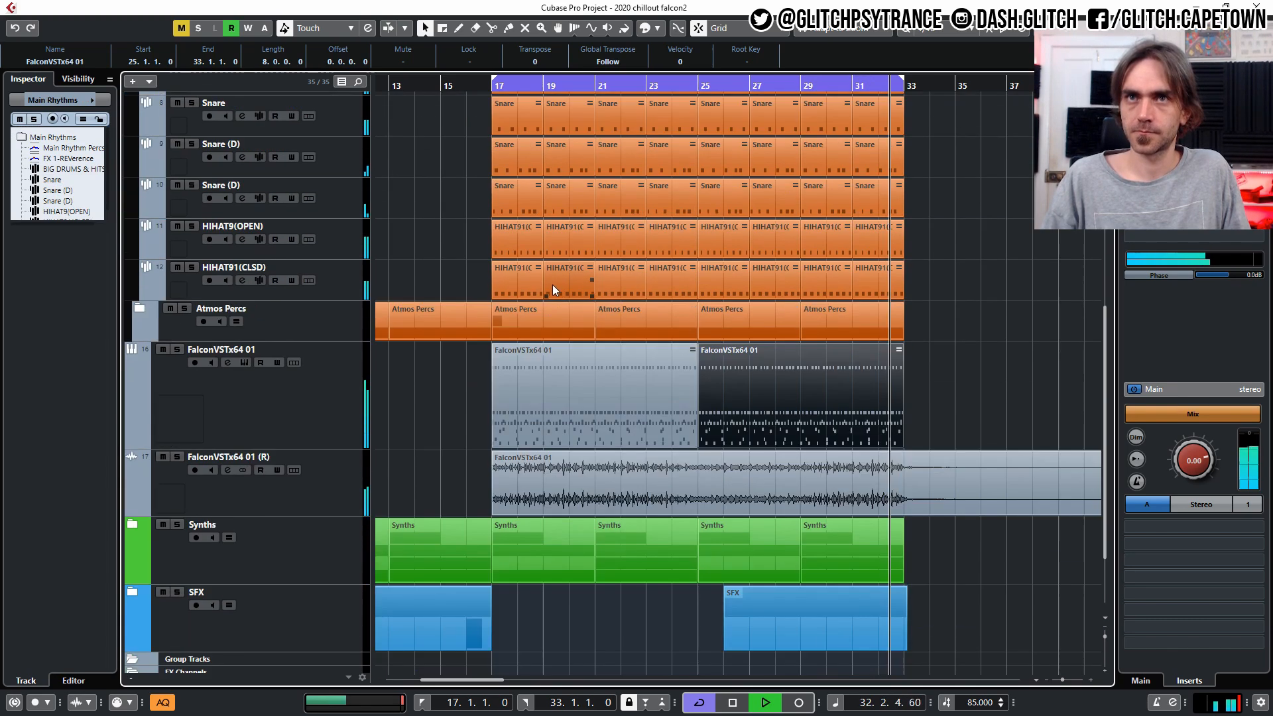
left_click(140, 308)
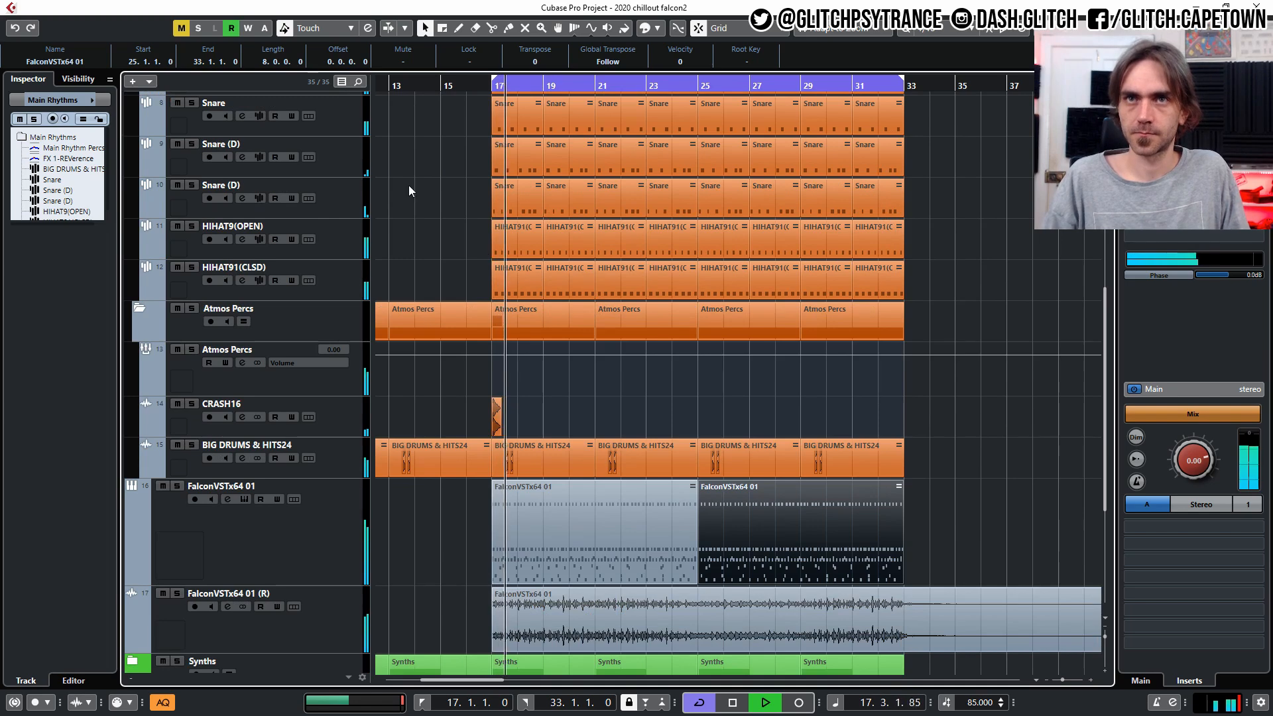
scroll(412, 189, "up", 5)
left_click(140, 291)
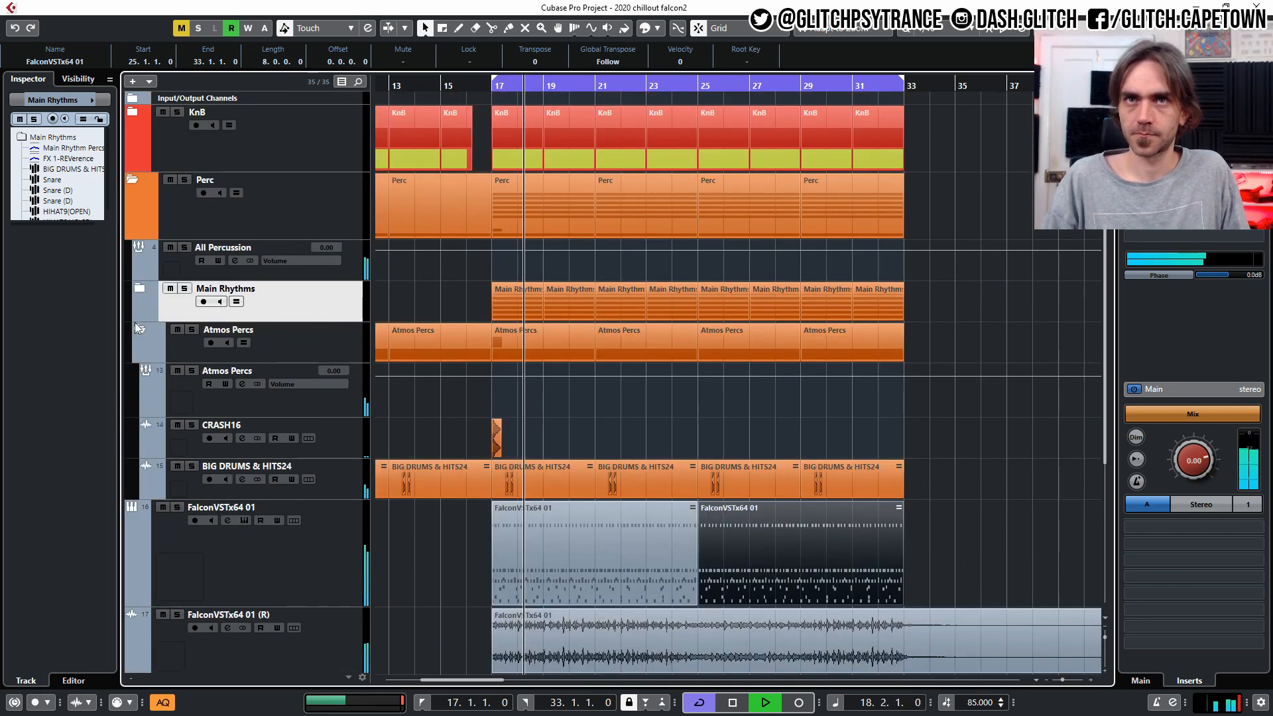
left_click(139, 328)
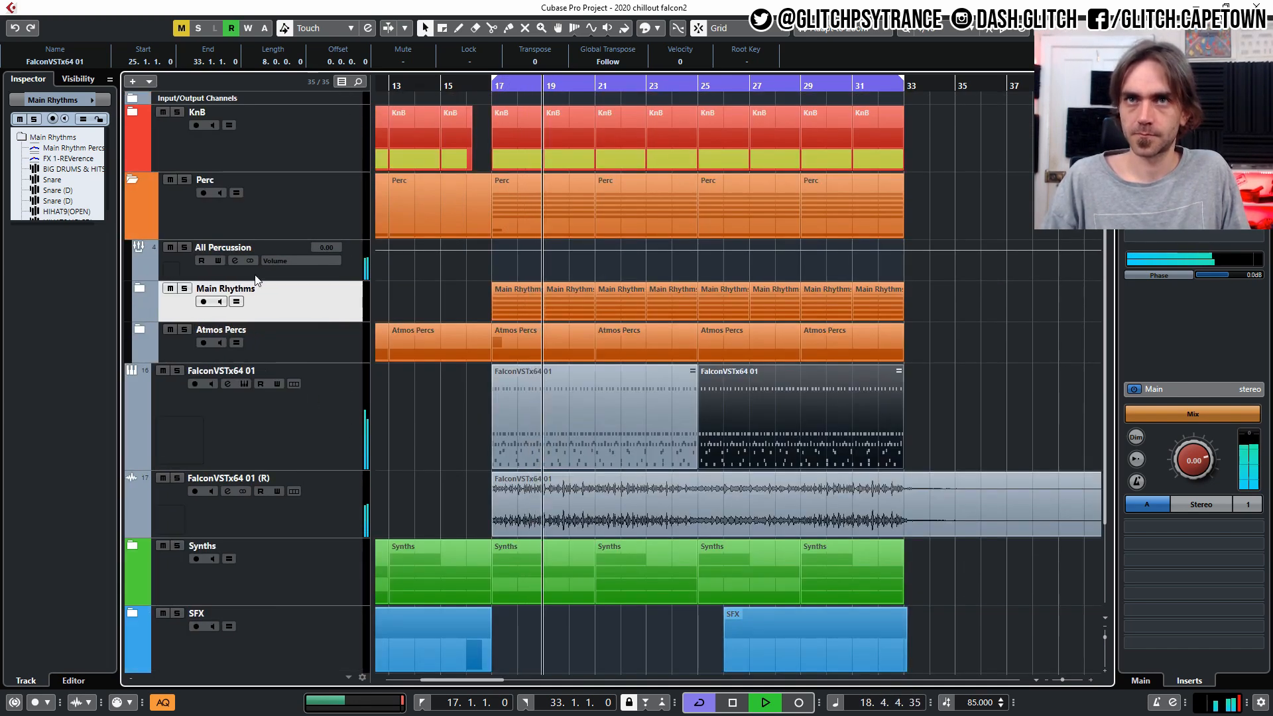
Lower the All Percussion volume to -2.25 and raise the FalconVSTx64 01 track volume to 4.82.
scroll(332, 246, "down", 3)
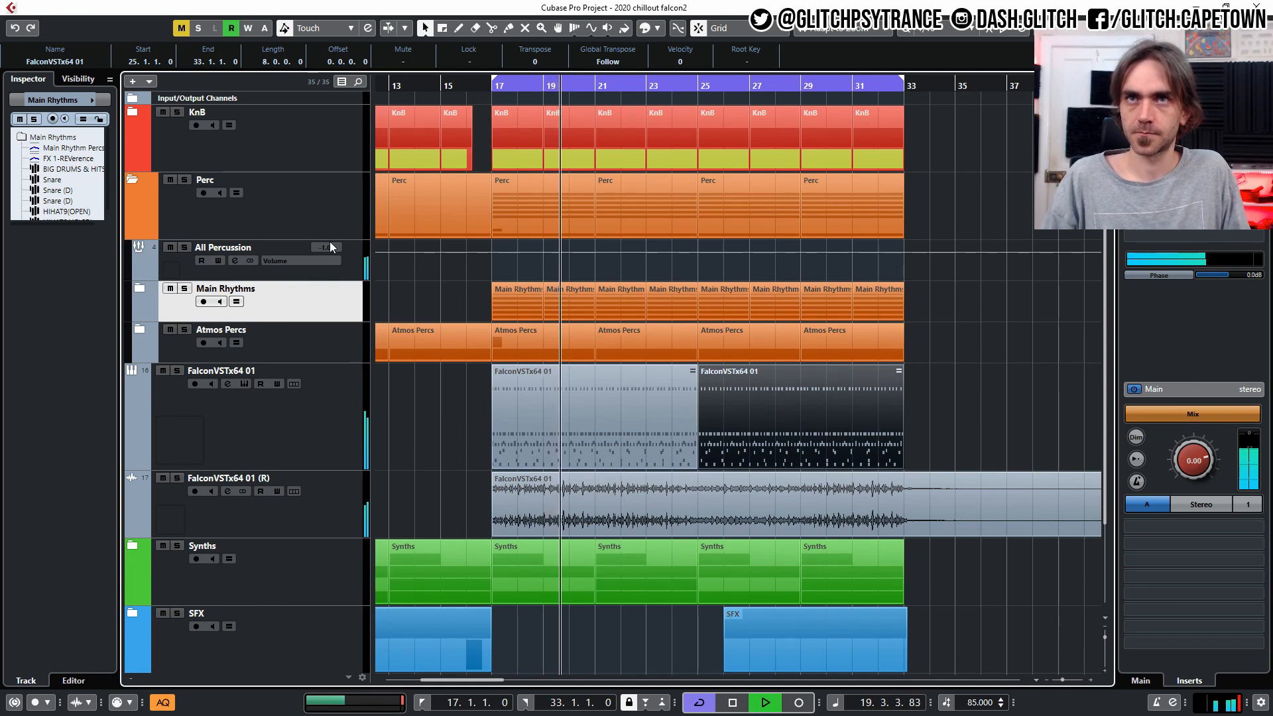
left_click(294, 402)
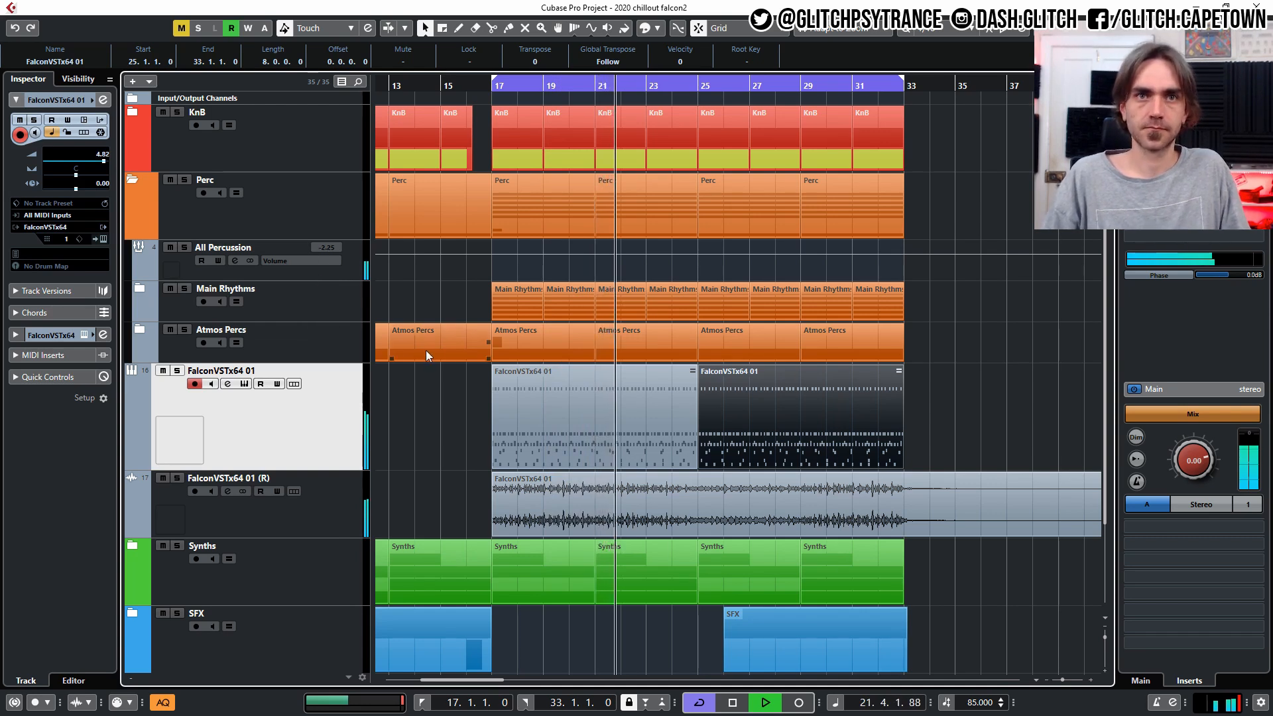
left_click(968, 372)
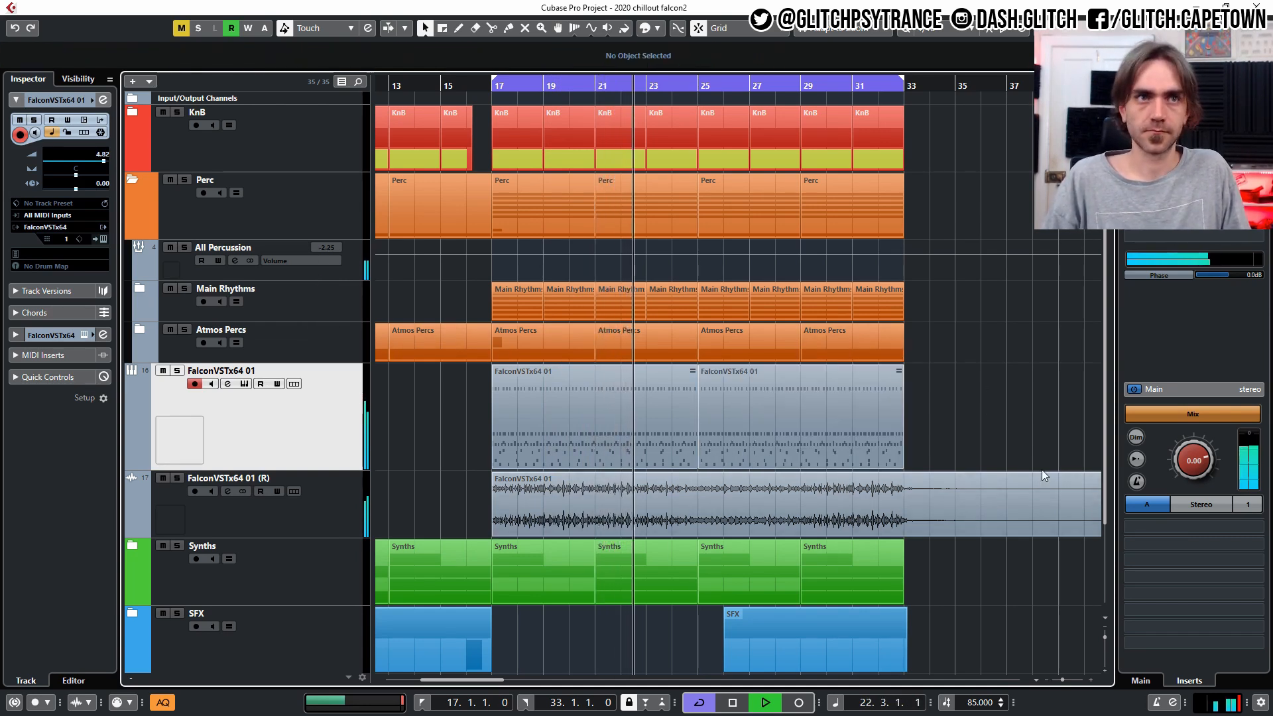
Raise the FalconVSTx64 01 (R) track volume to -6.01, collapse the Perc folder and stop playback.
scroll(968, 389, "down", 2)
scroll(970, 386, "up", 2)
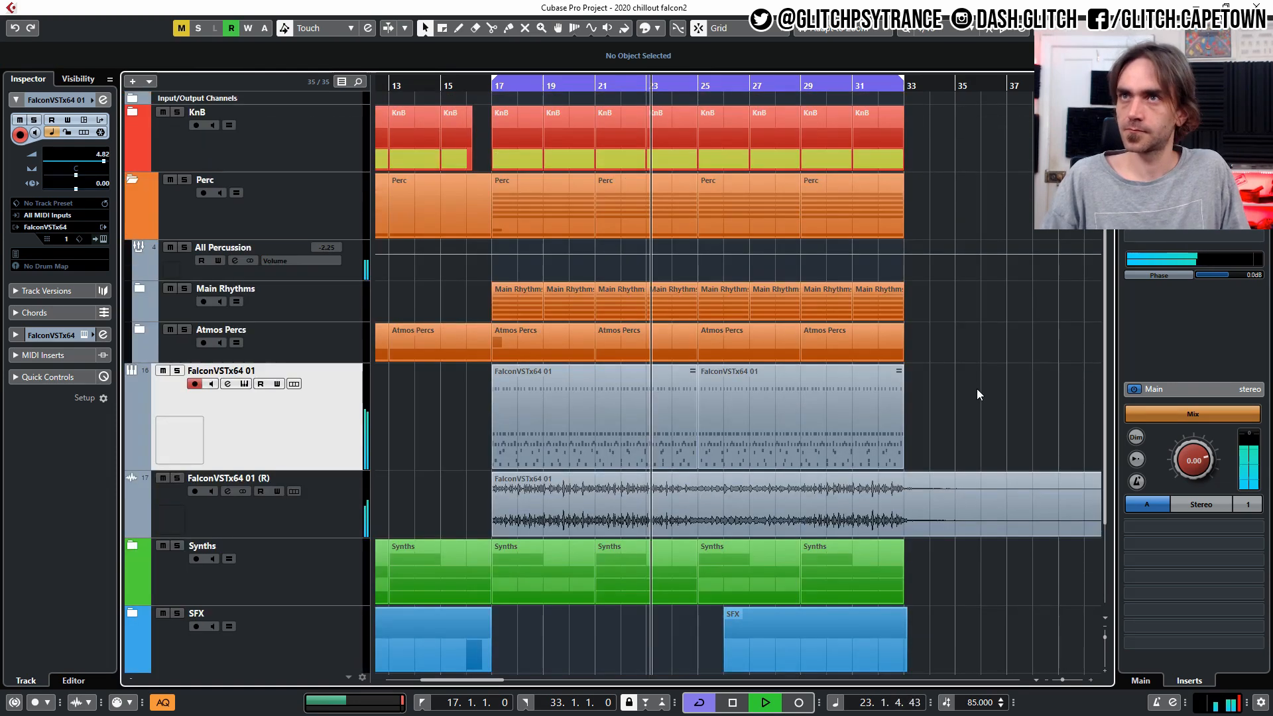
scroll(981, 387, "down", 1)
scroll(966, 388, "right", 1)
scroll(960, 396, "right", 2)
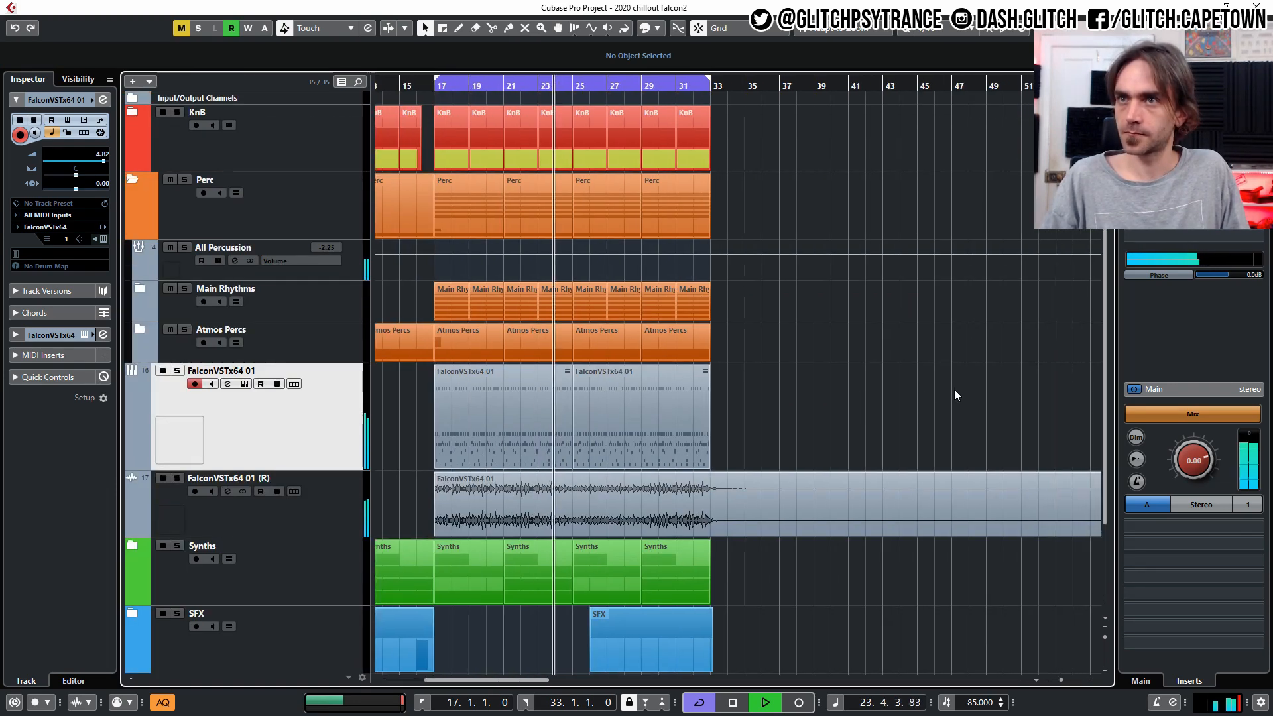
left_click(244, 511)
scroll(100, 161, "up", 2)
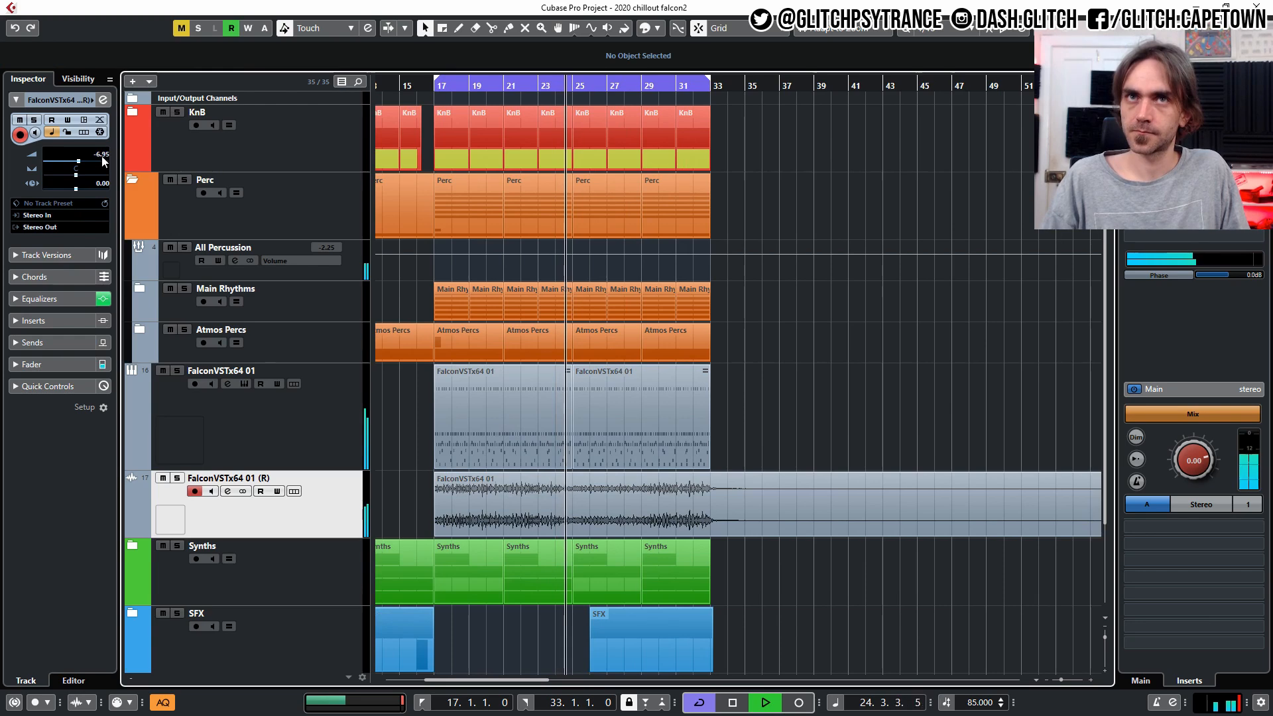
left_click(132, 179)
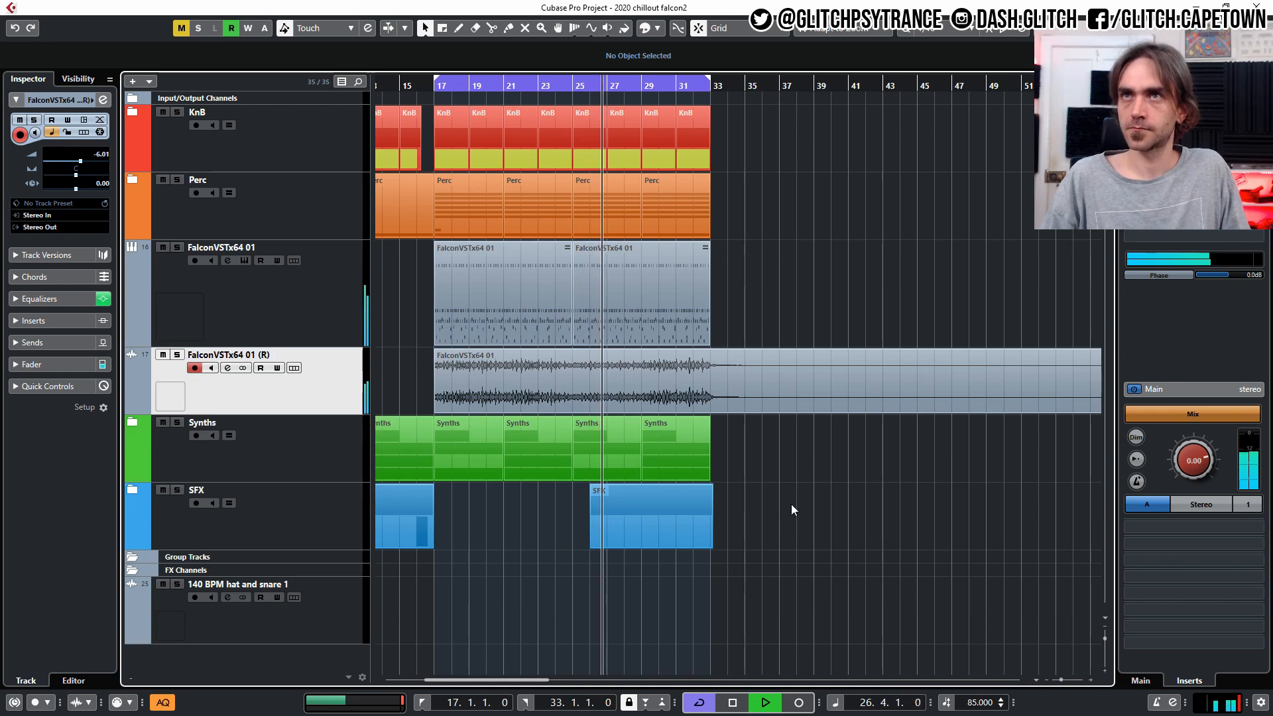
key("space")
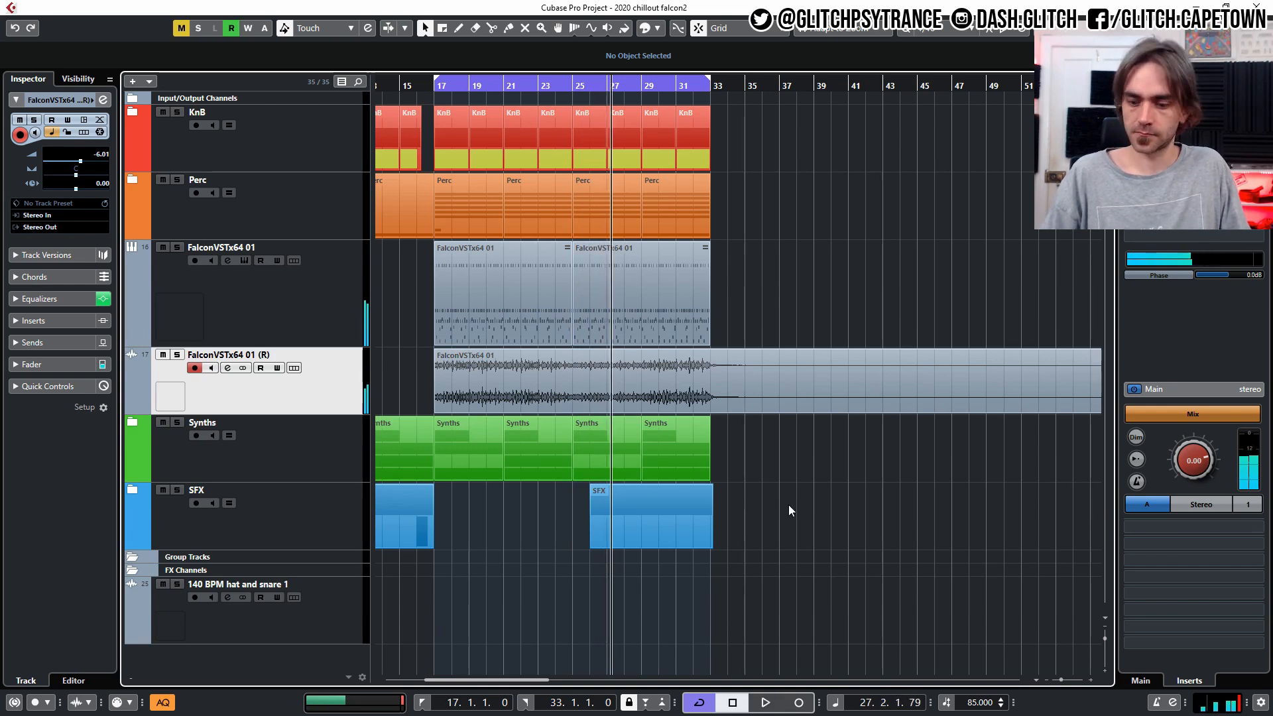